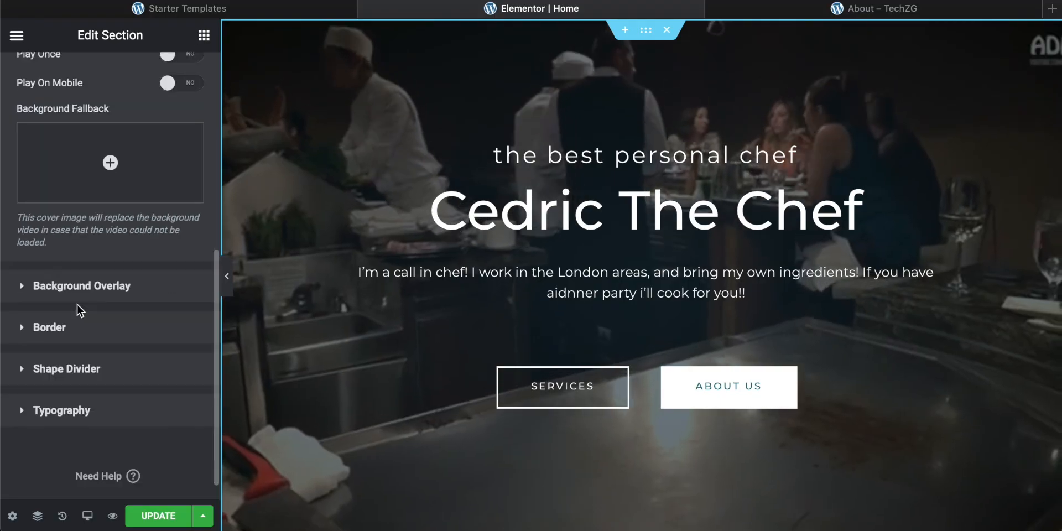
click(78, 303)
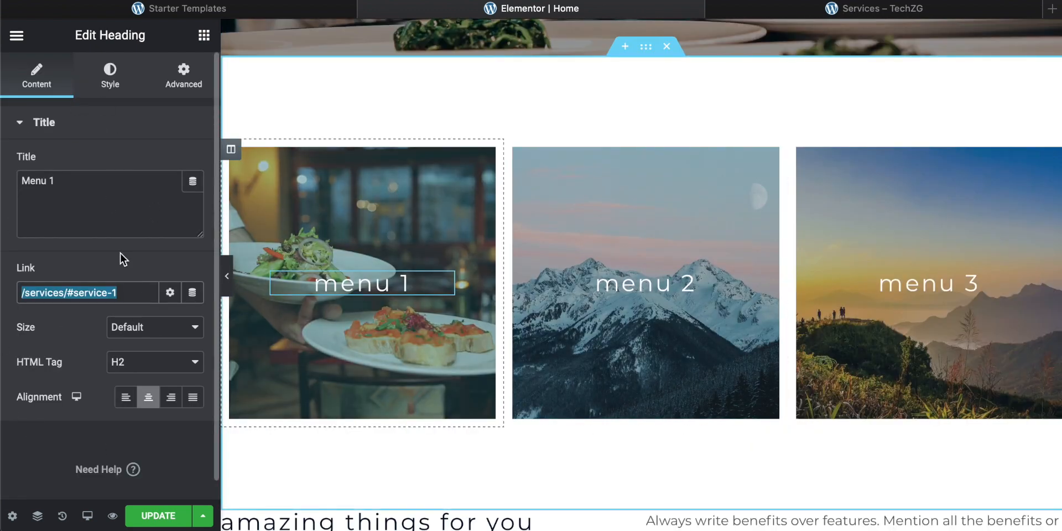
scroll(588, 206, down, 3)
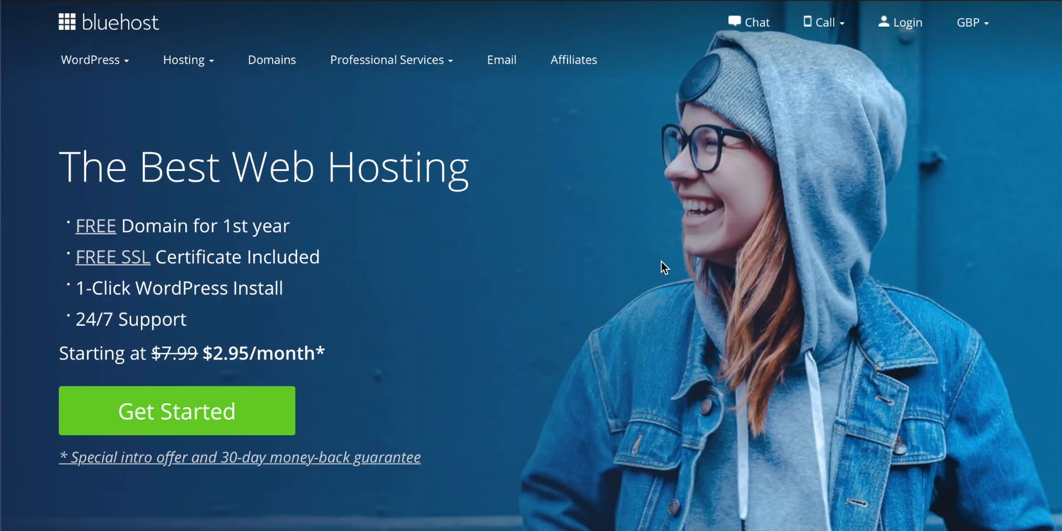
Review the hosting features on the Bluehost home page and get started to open the hosting plans
drag(139, 166, 220, 166)
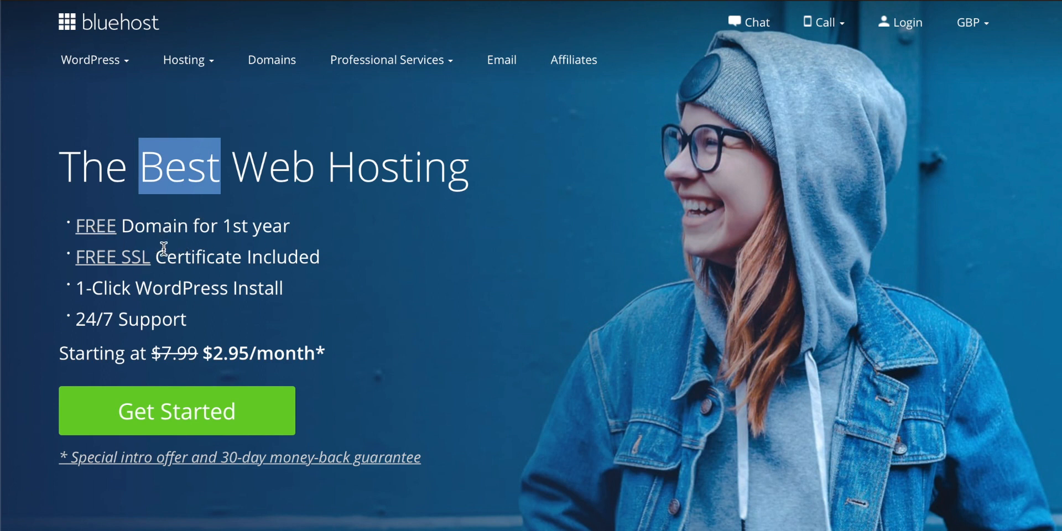
drag(284, 283, 90, 295)
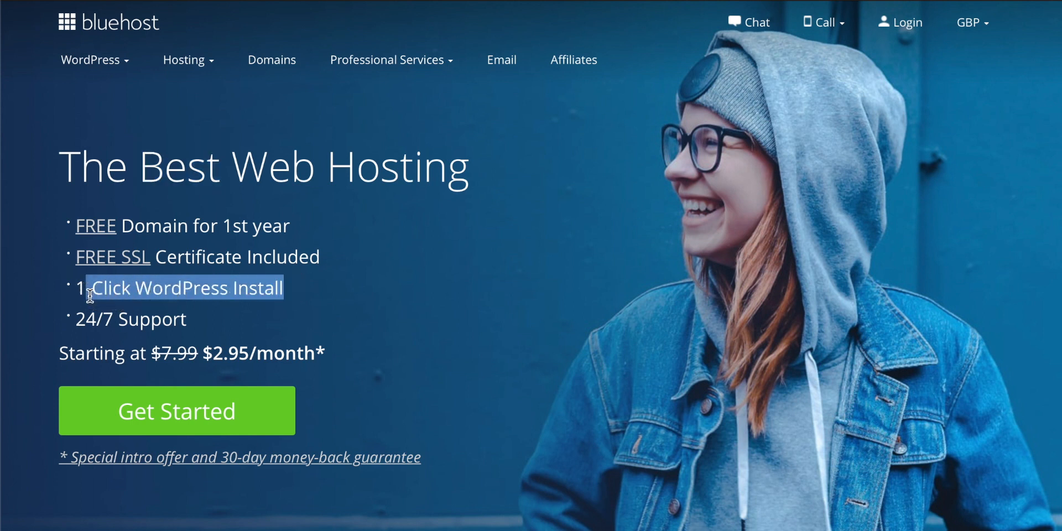
drag(173, 320, 74, 320)
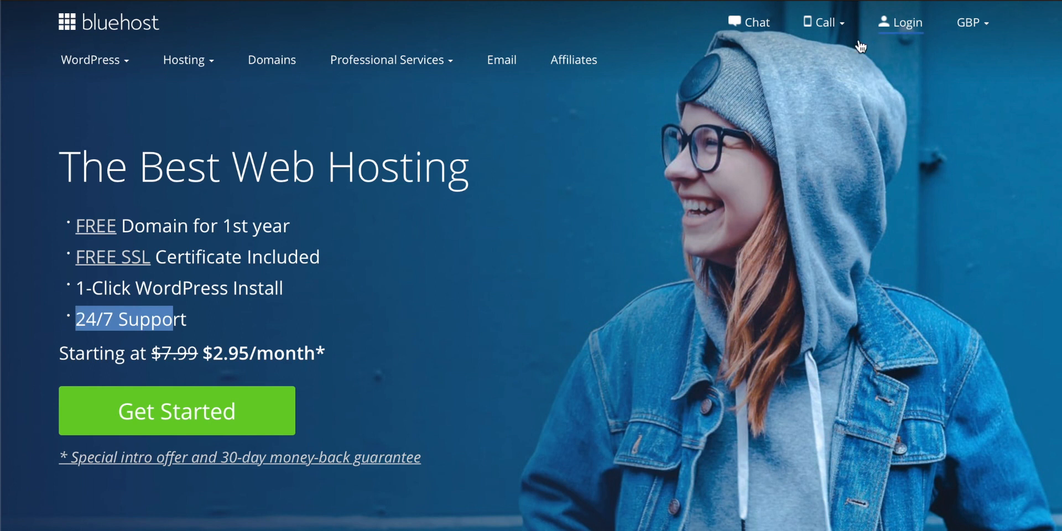
mouse_move(840, 31)
click(381, 399)
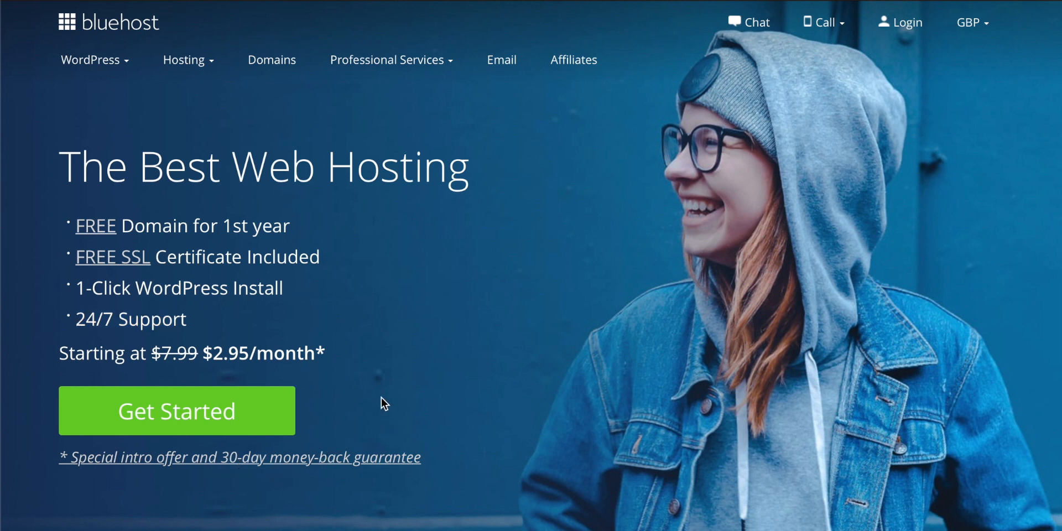
click(198, 418)
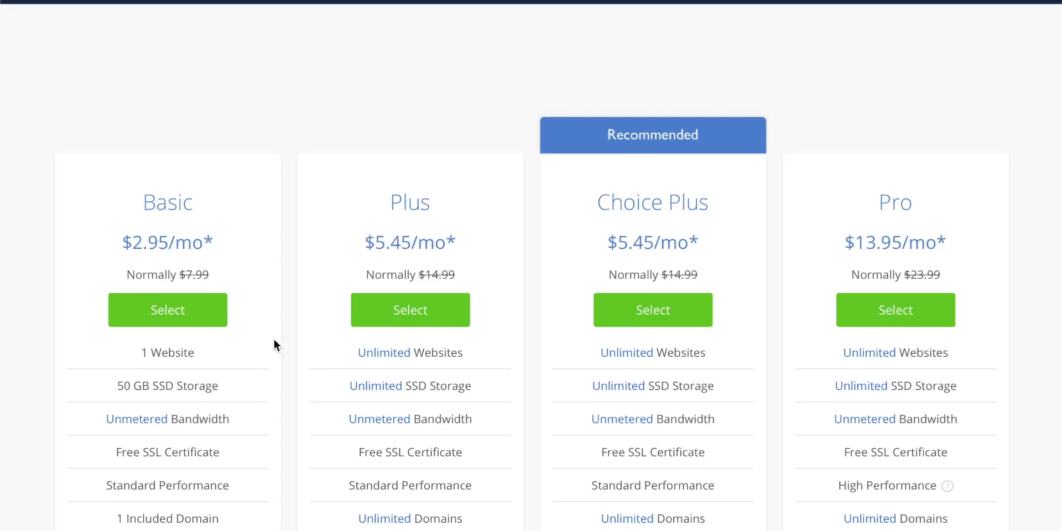
Examine the Basic plan's website limit, SSD storage and included domains in the plan comparison
scroll(274, 341, down, 2)
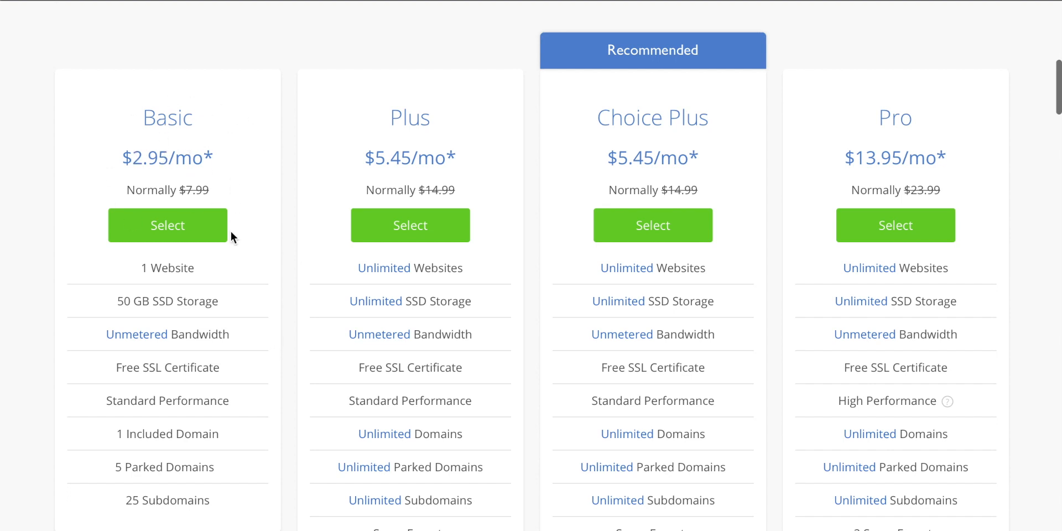
scroll(232, 237, down, 1)
drag(189, 208, 132, 208)
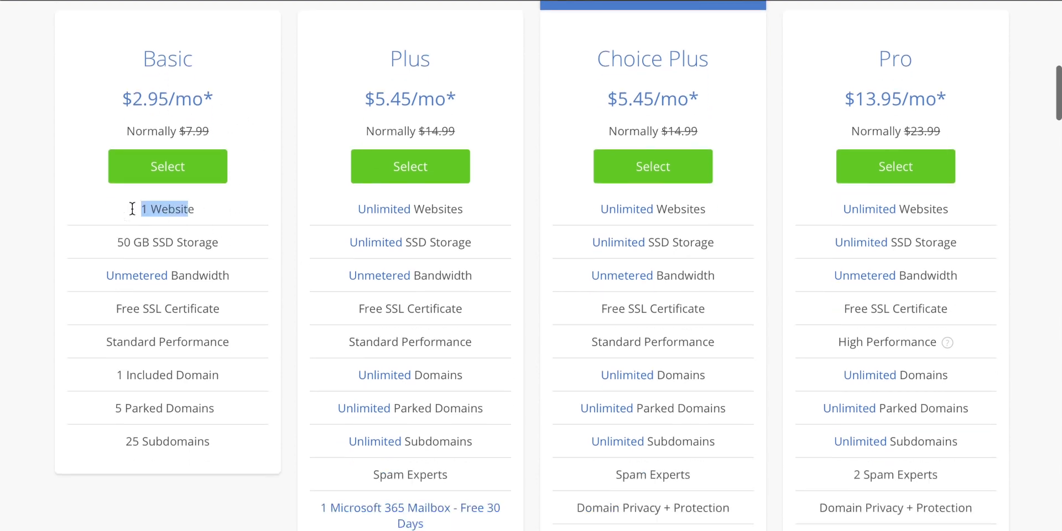
drag(119, 242, 195, 241)
scroll(238, 285, up, 1)
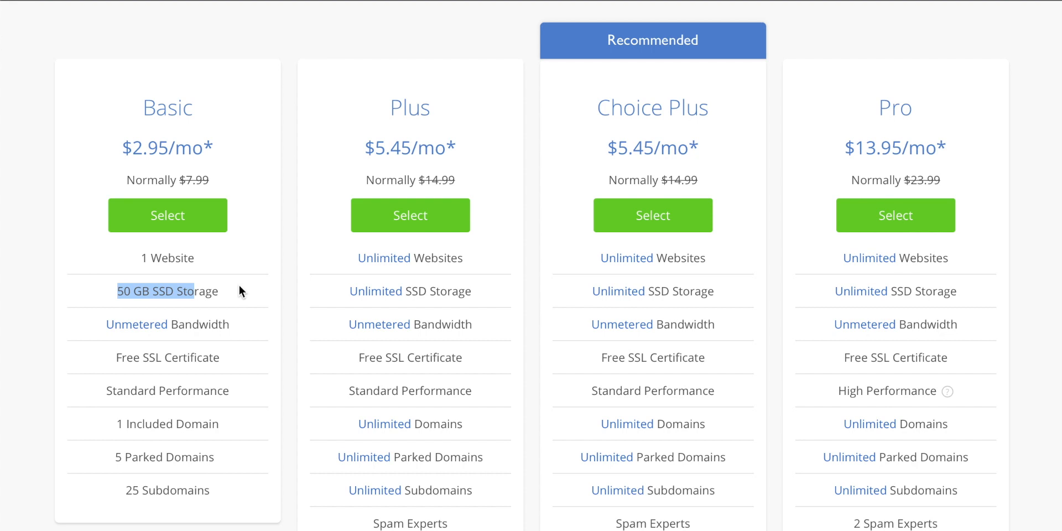
drag(202, 424, 167, 409)
click(700, 265)
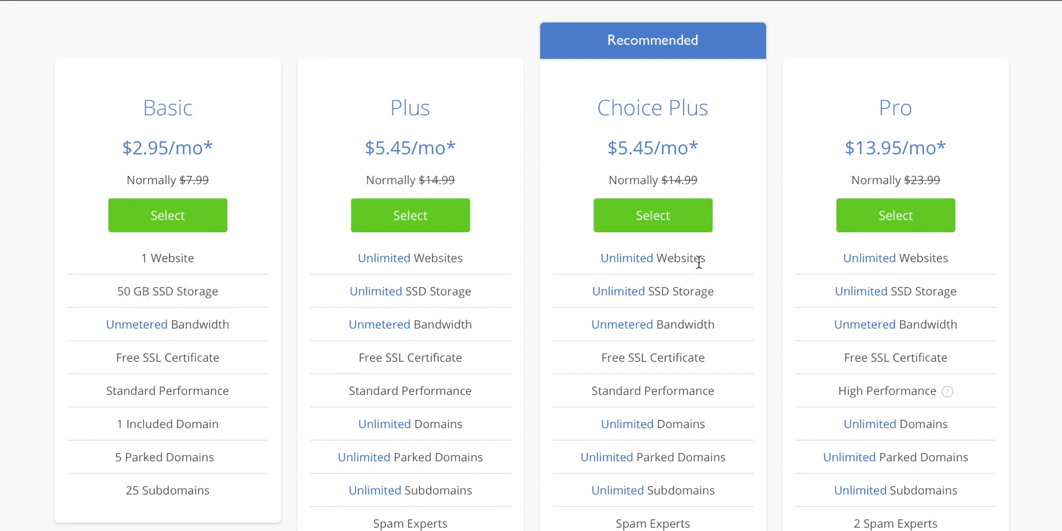
Compare the Plus and Choice Plus plans, checking the website allowance and domain privacy features
drag(706, 258, 596, 258)
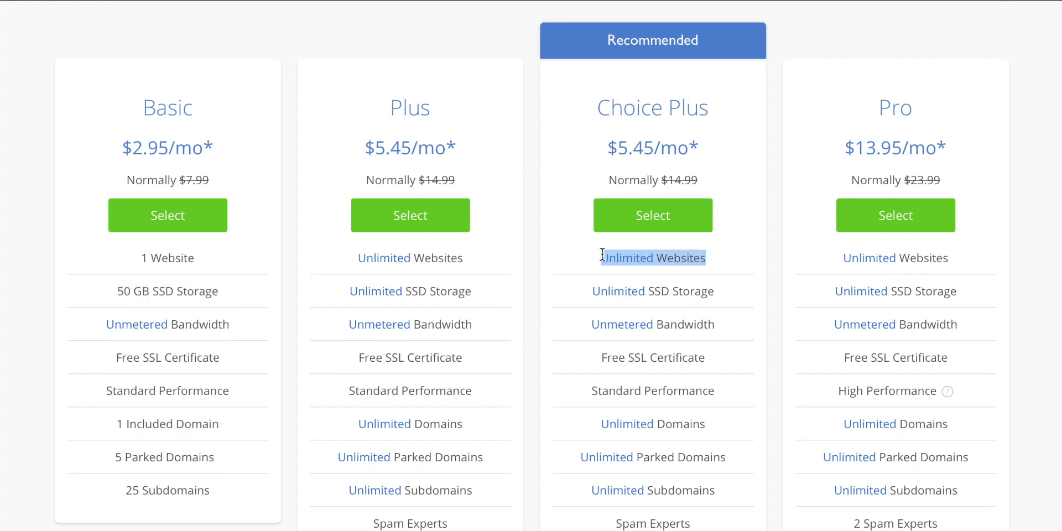
click(701, 293)
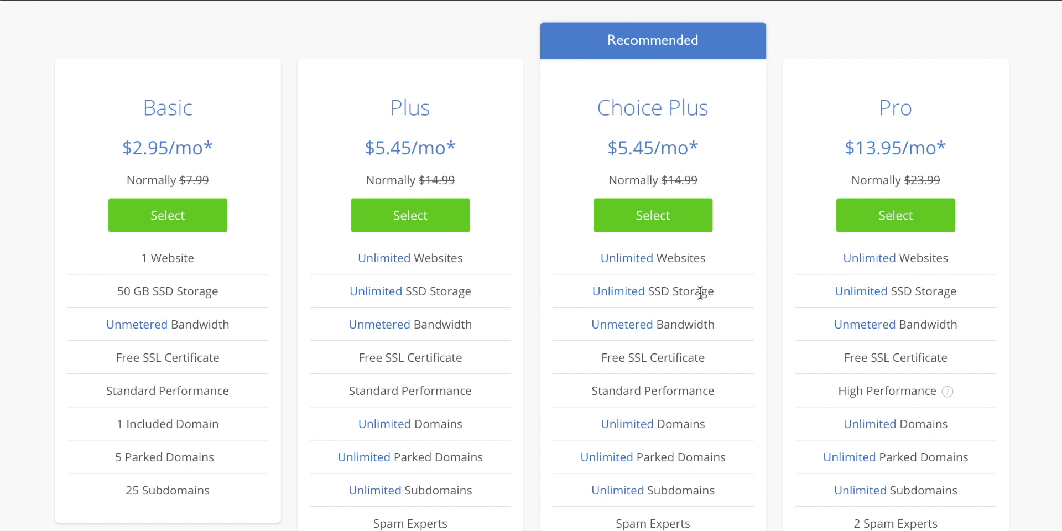
scroll(700, 293, down, 3)
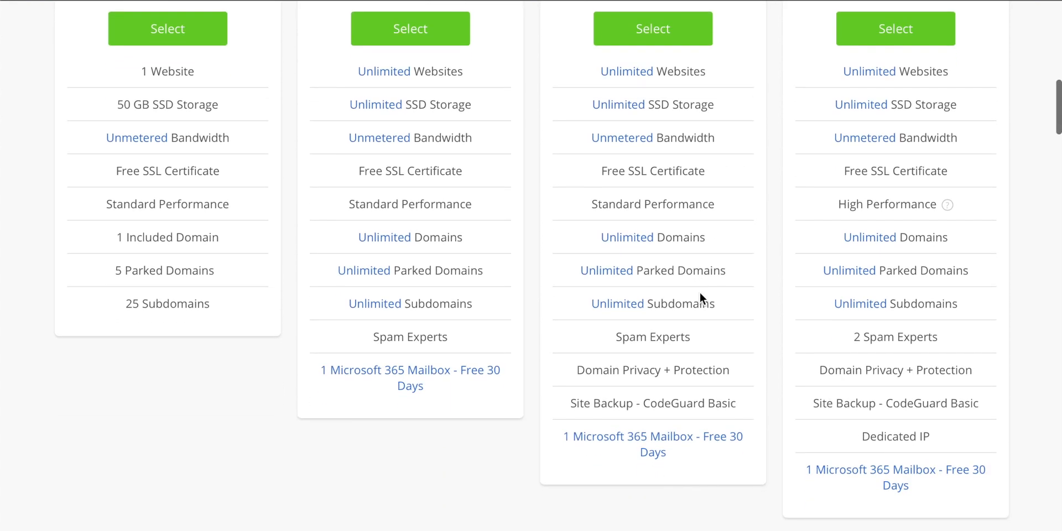
drag(729, 369, 572, 370)
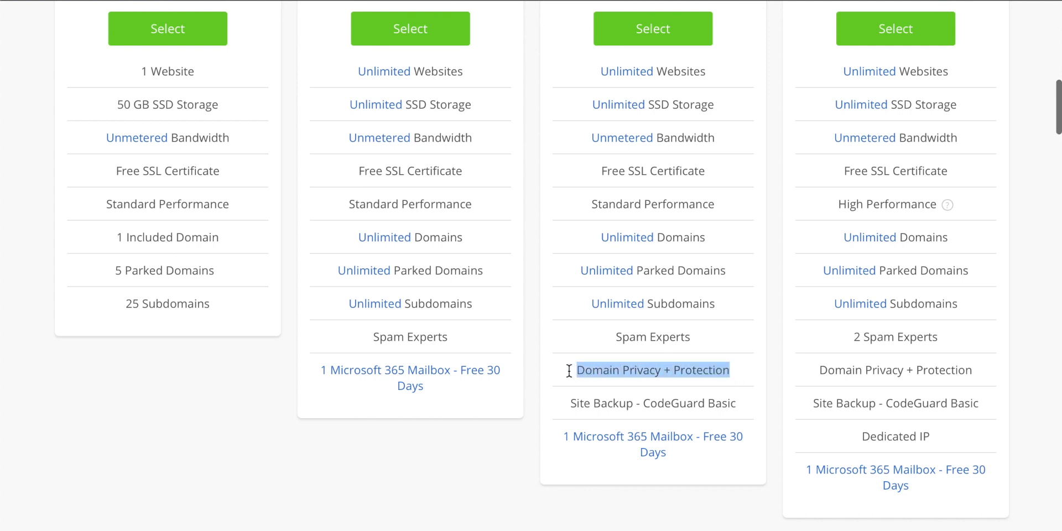
scroll(673, 400, up, 2)
scroll(672, 399, up, 1)
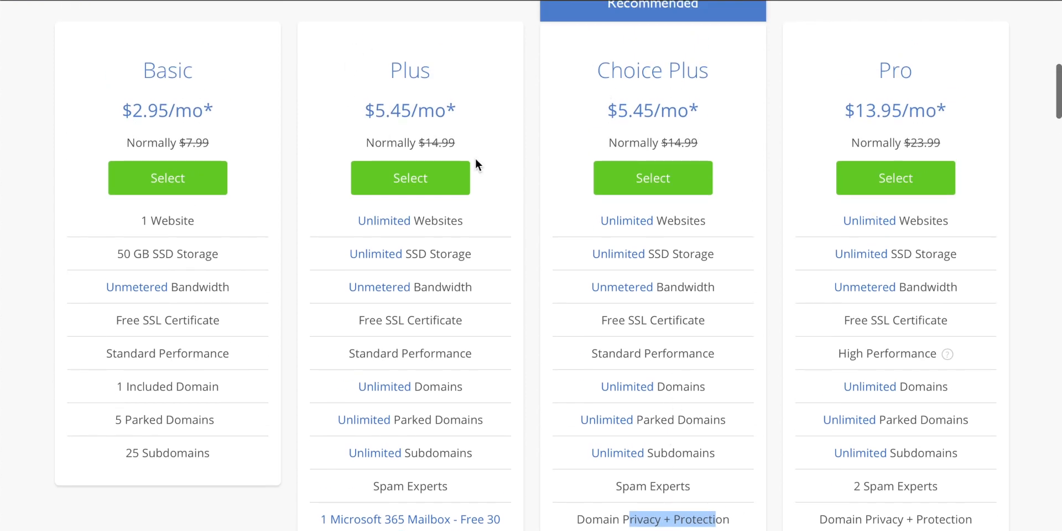
drag(407, 69, 514, 63)
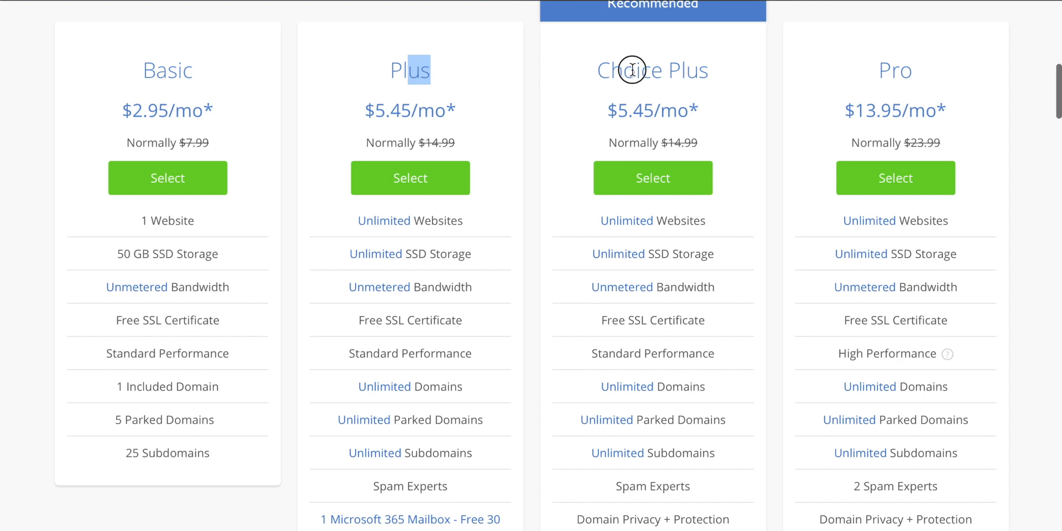
drag(624, 70, 752, 91)
click(693, 321)
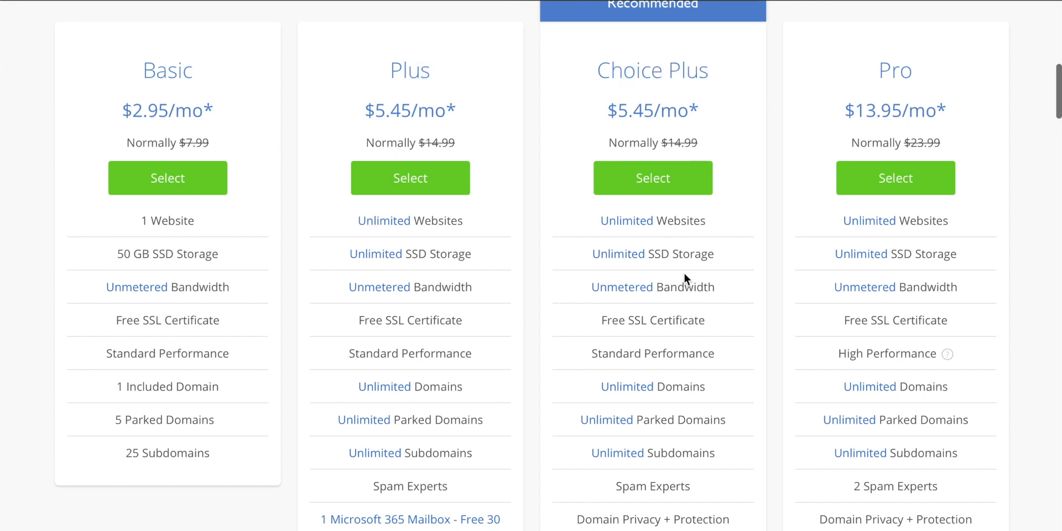
Choose the Choice Plus plan and request the new domain techzg.co for the website
scroll(683, 272, up, 1)
click(656, 220)
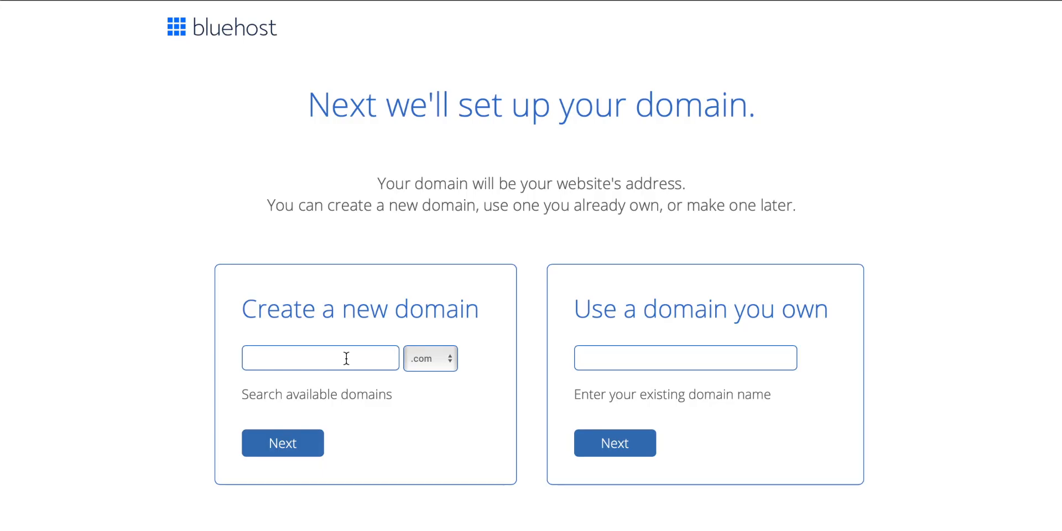
text(techzg)
click(303, 445)
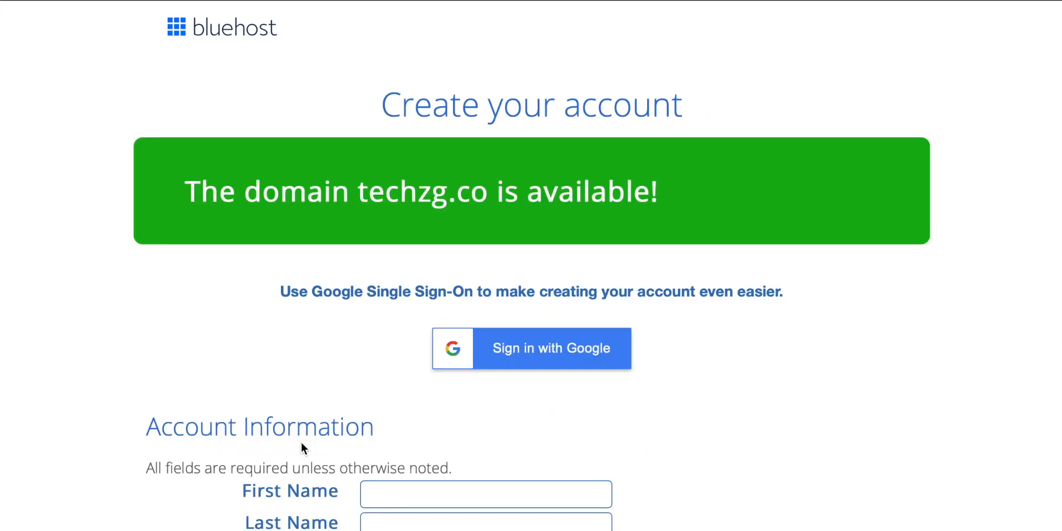
Fill in the account information with the customer's name, postal address, phone number and e-mail
scroll(316, 415, down, 2)
scroll(316, 415, down, 5)
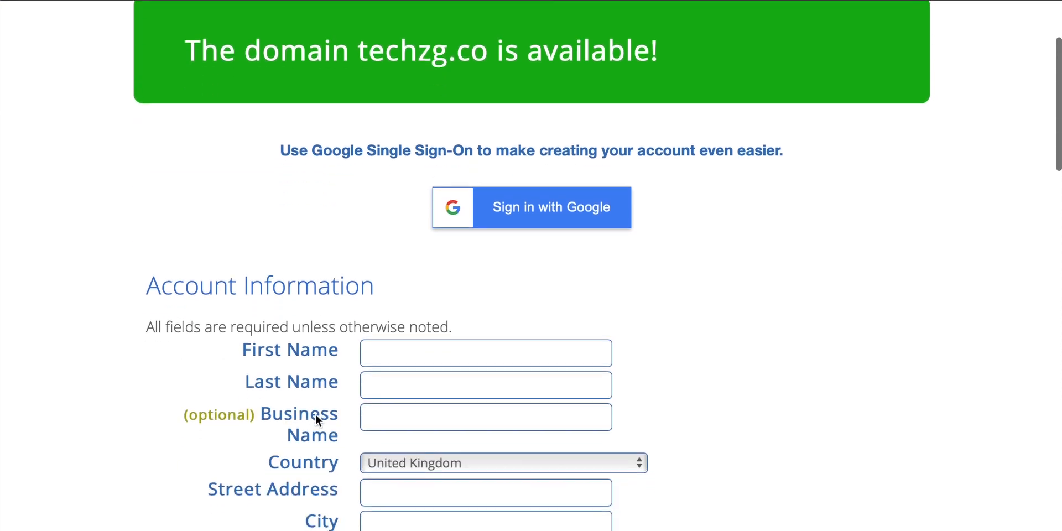
scroll(318, 422, down, 2)
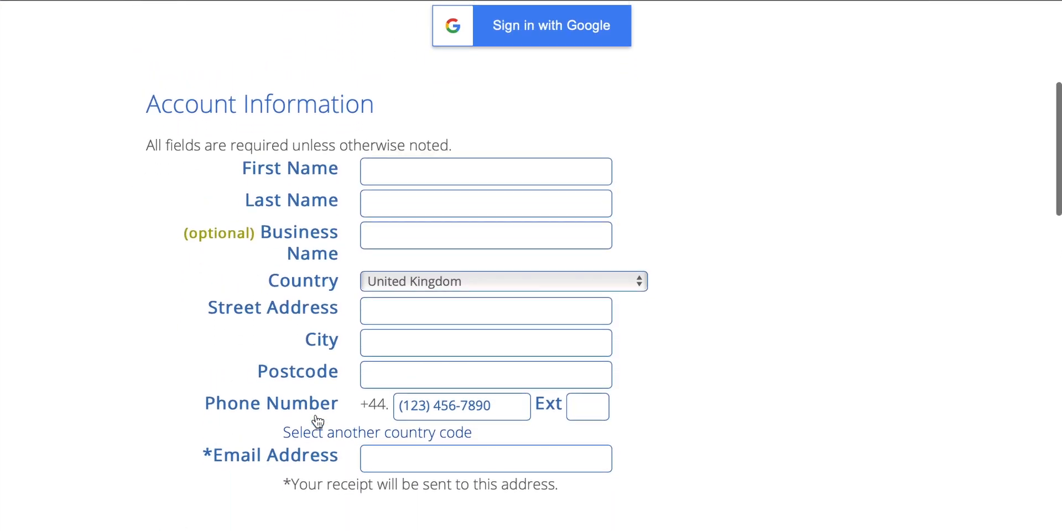
click(410, 155)
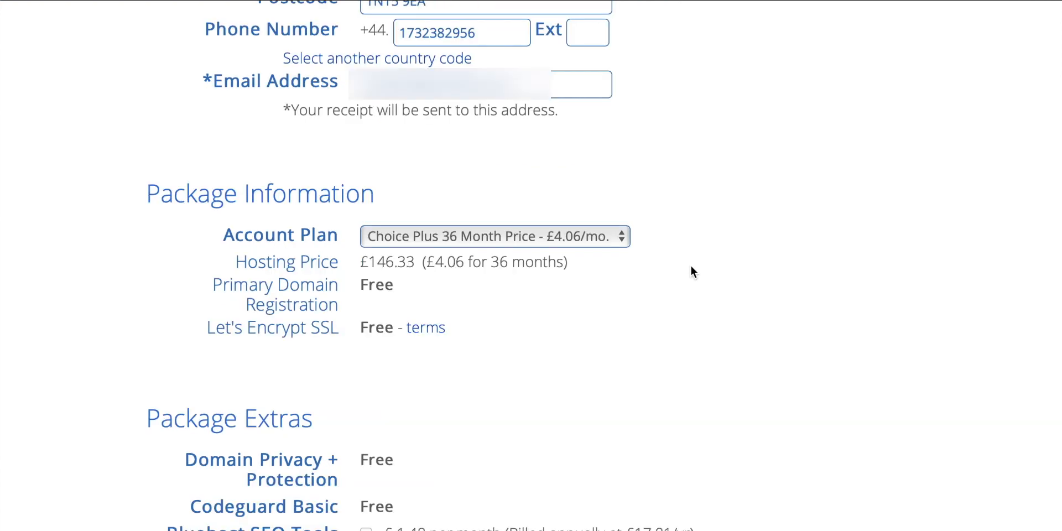
Set the account plan to Choice Plus 12 Month and remove the SiteLock Security - Essential extra
click(578, 237)
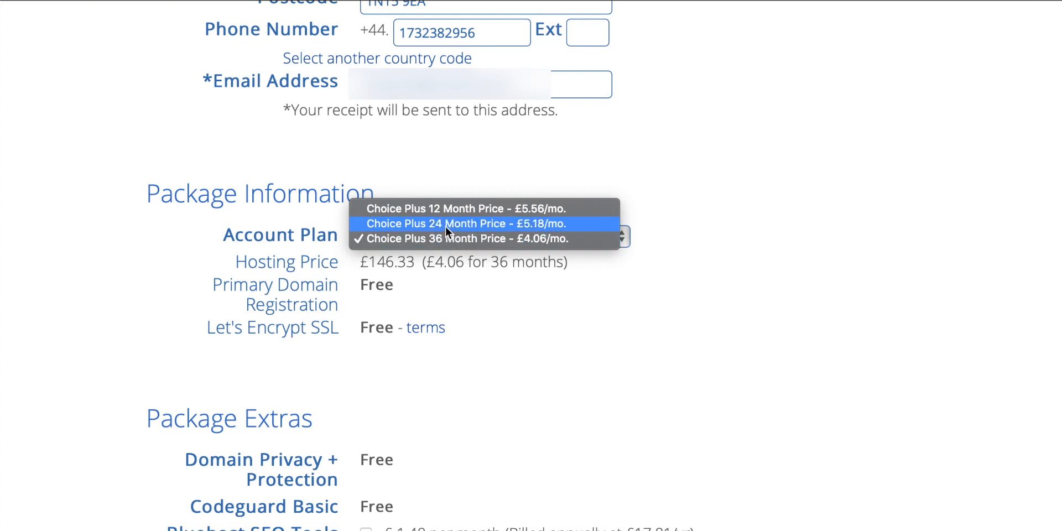
click(445, 209)
scroll(688, 290, down, 3)
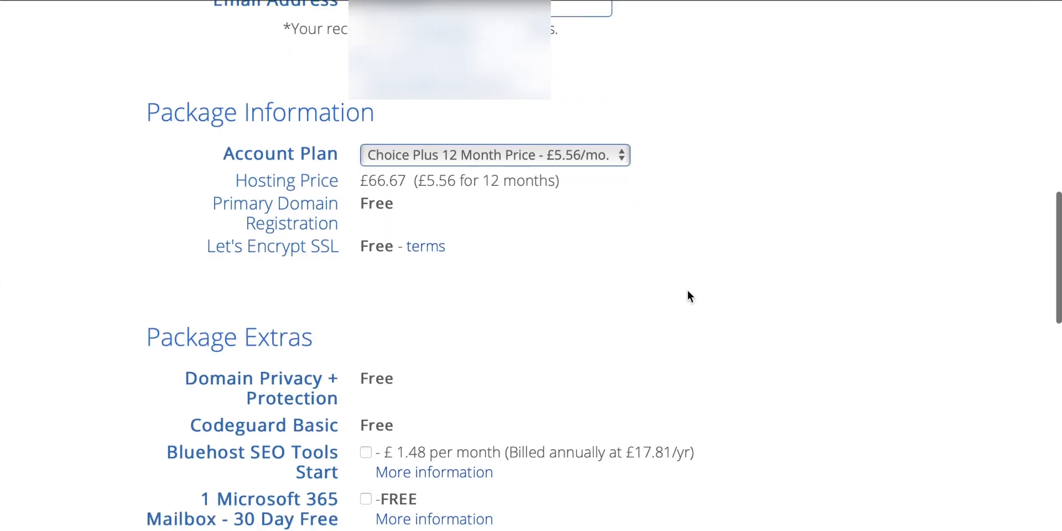
scroll(688, 290, down, 5)
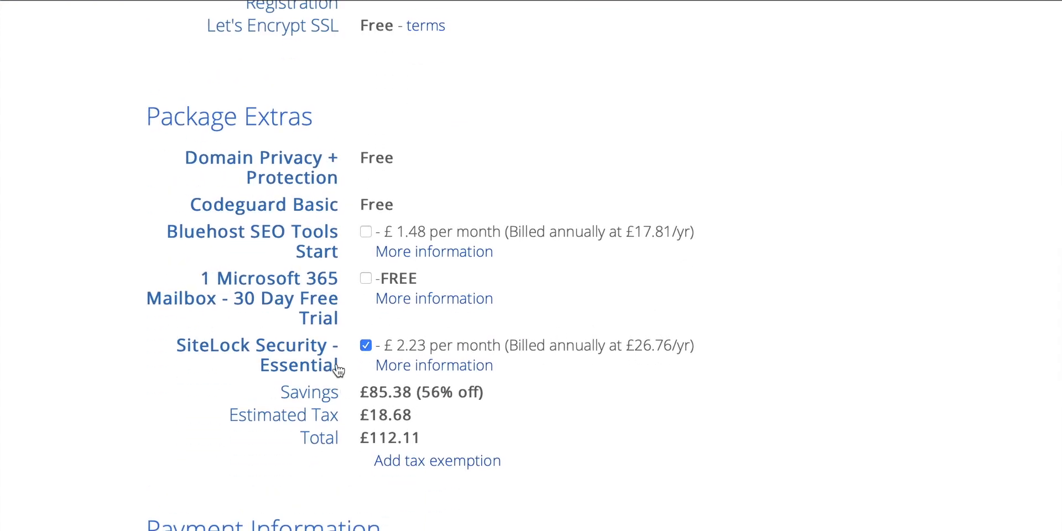
click(365, 346)
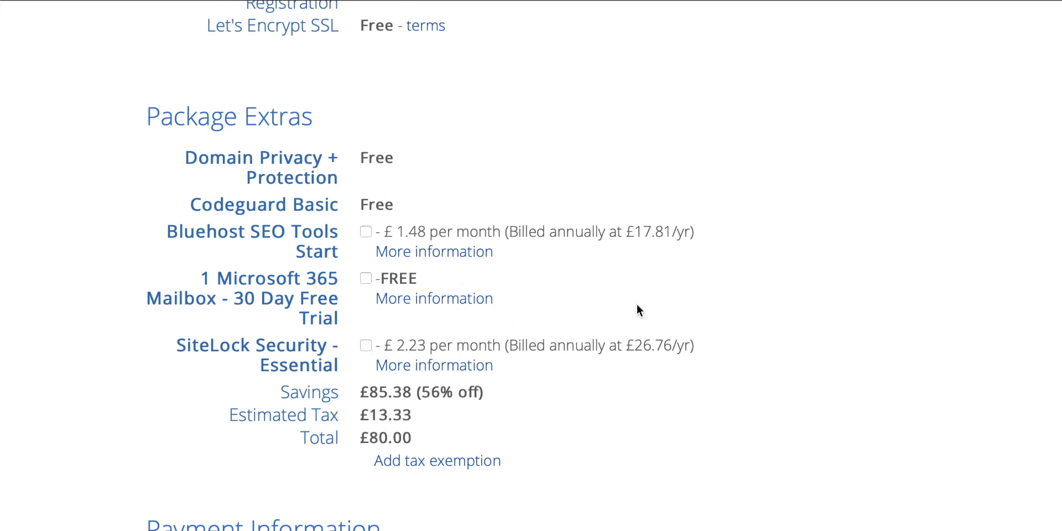
Agree to the terms below the payment information, opt out of promotional emails and submit the hosting order
scroll(637, 310, down, 7)
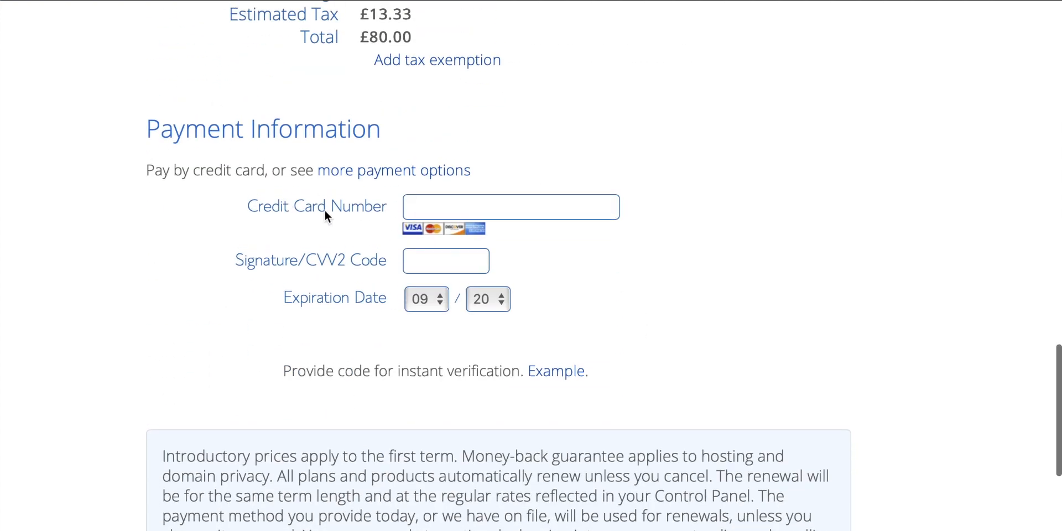
scroll(642, 256, down, 5)
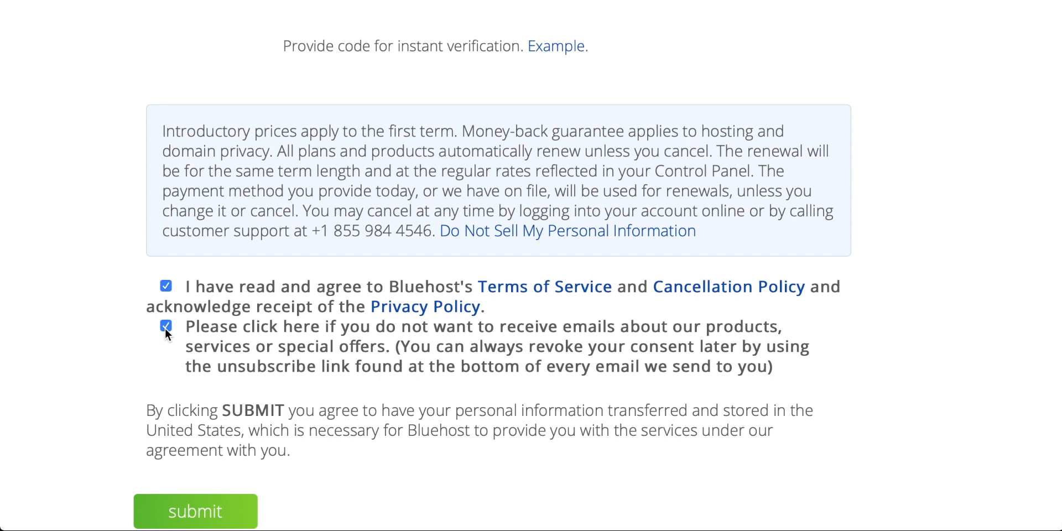
scroll(366, 329, down, 1)
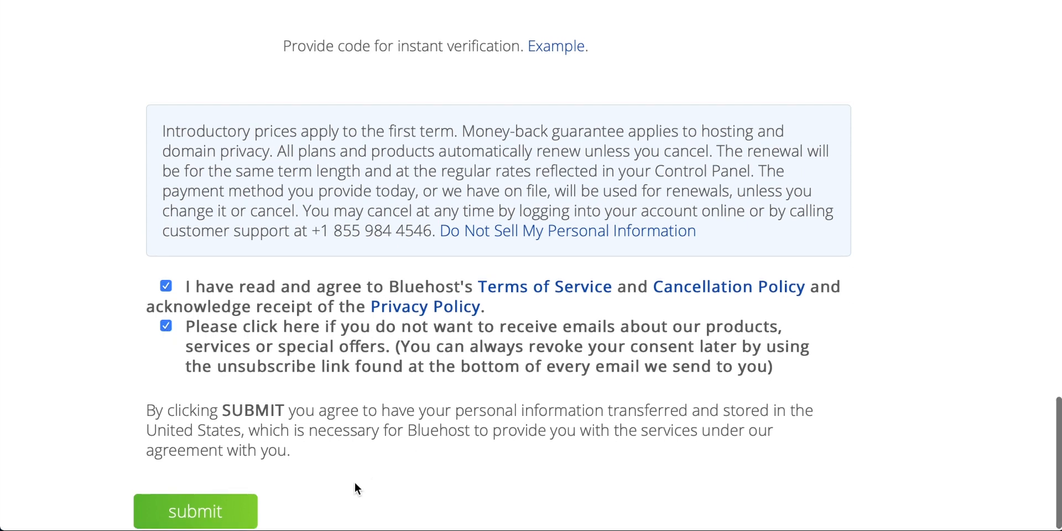
click(217, 518)
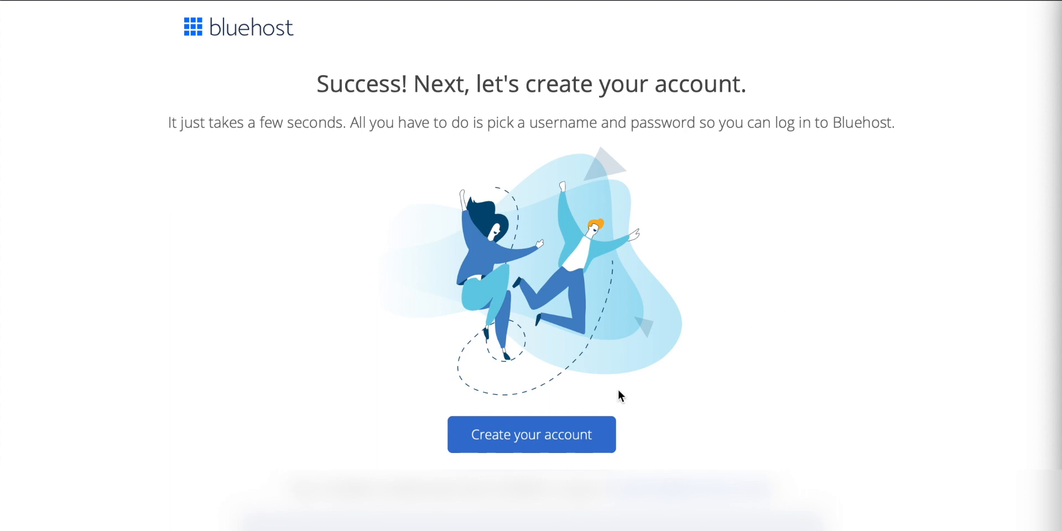
Create the techzg.co account with a new password, agreeing to the Privacy Policy and Terms of Service, and go to the login page
click(530, 437)
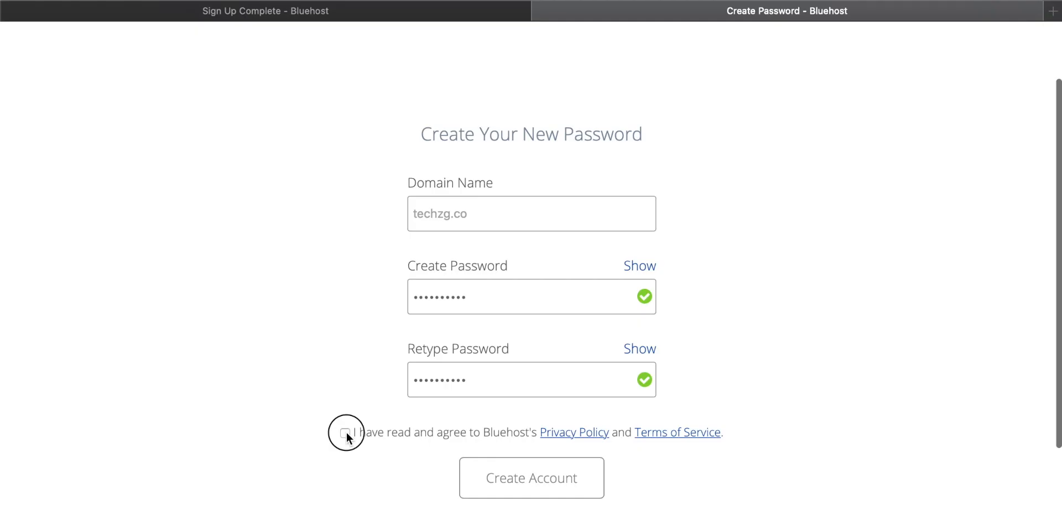
click(346, 433)
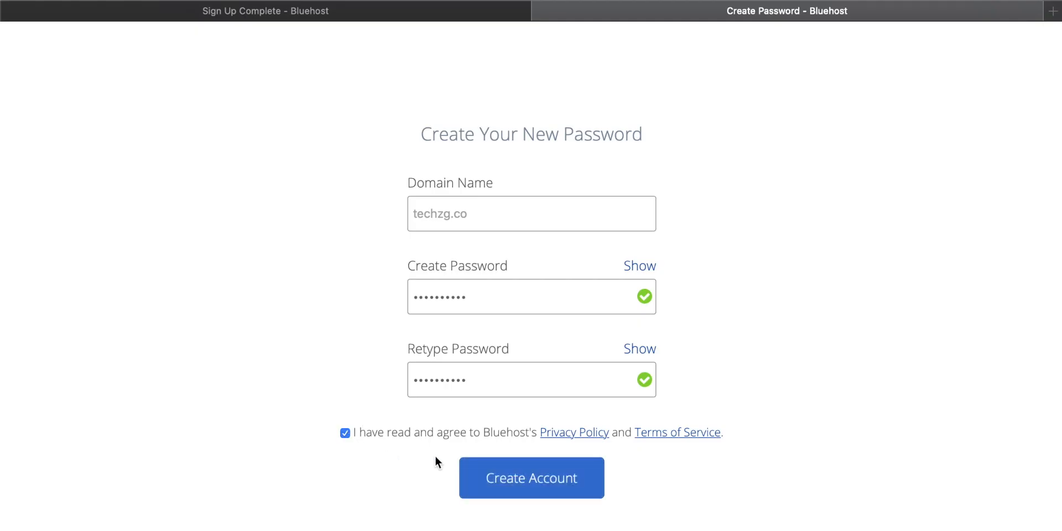
click(521, 479)
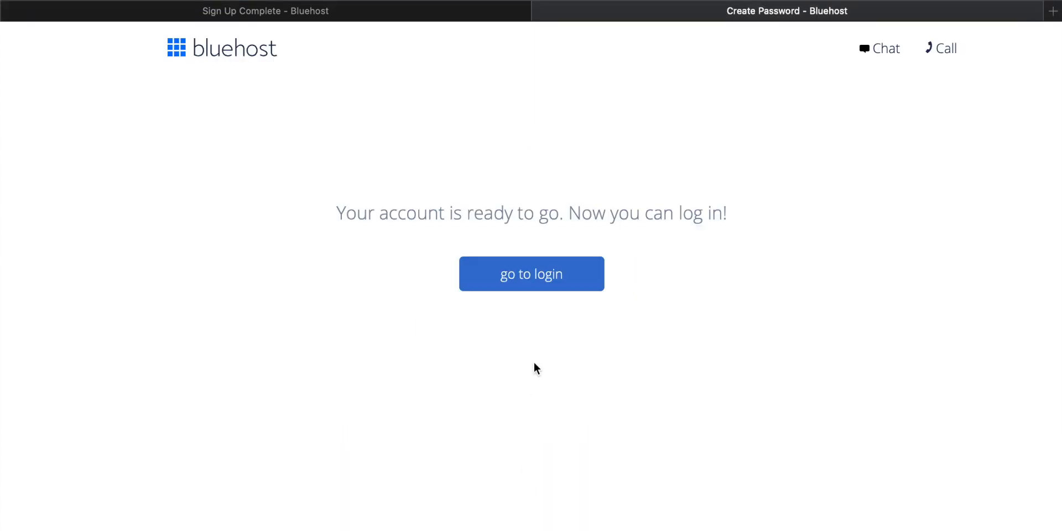
click(539, 279)
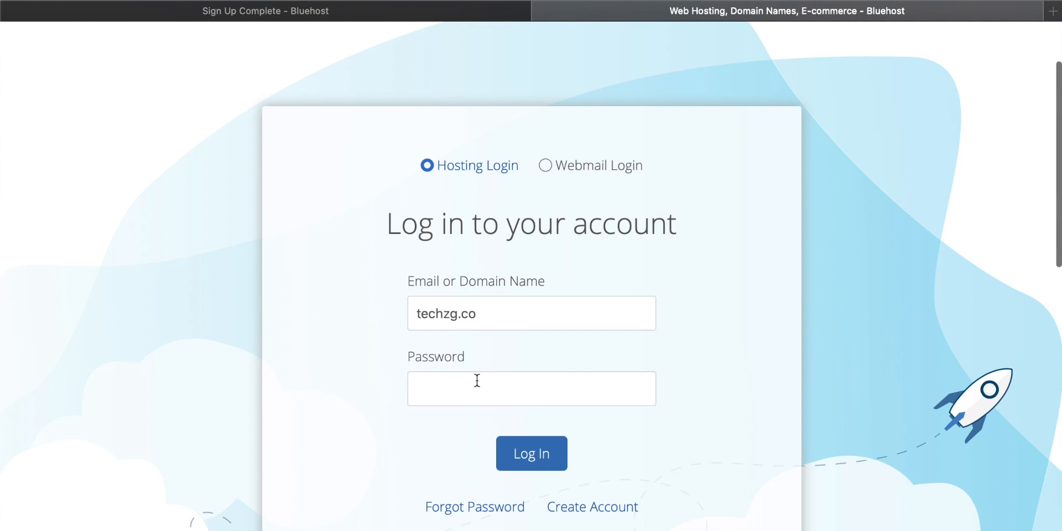
Enter the account password for techzg.co and log in to the hosting account
click(478, 380)
key(super+v)
scroll(438, 409, down, 1)
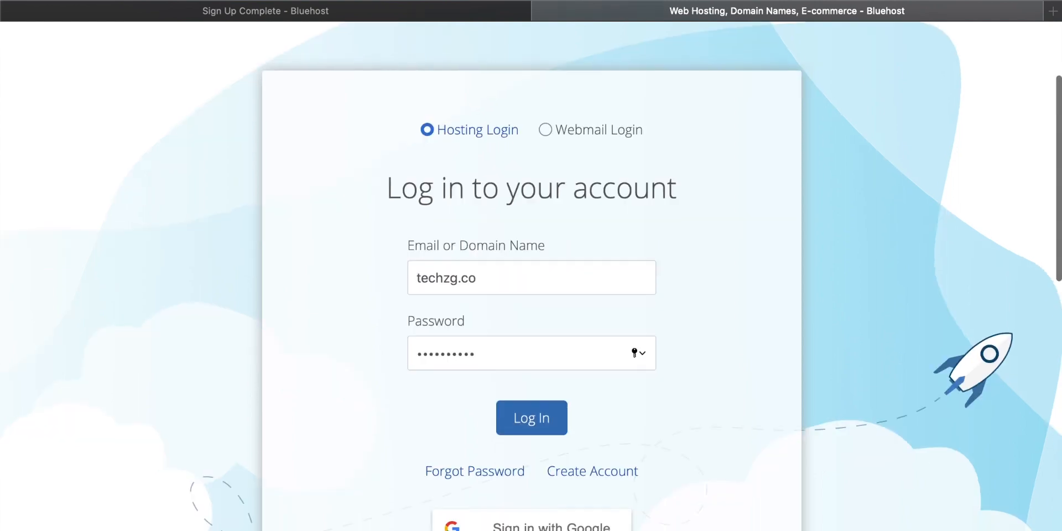
click(533, 417)
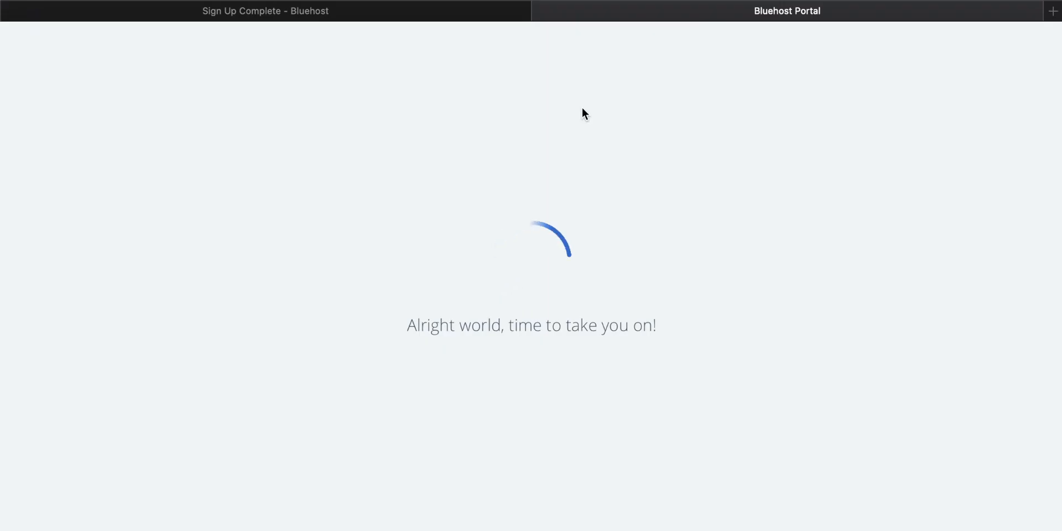
Set the kind of site being created to Blog in the website goals form
scroll(582, 114, down, 2)
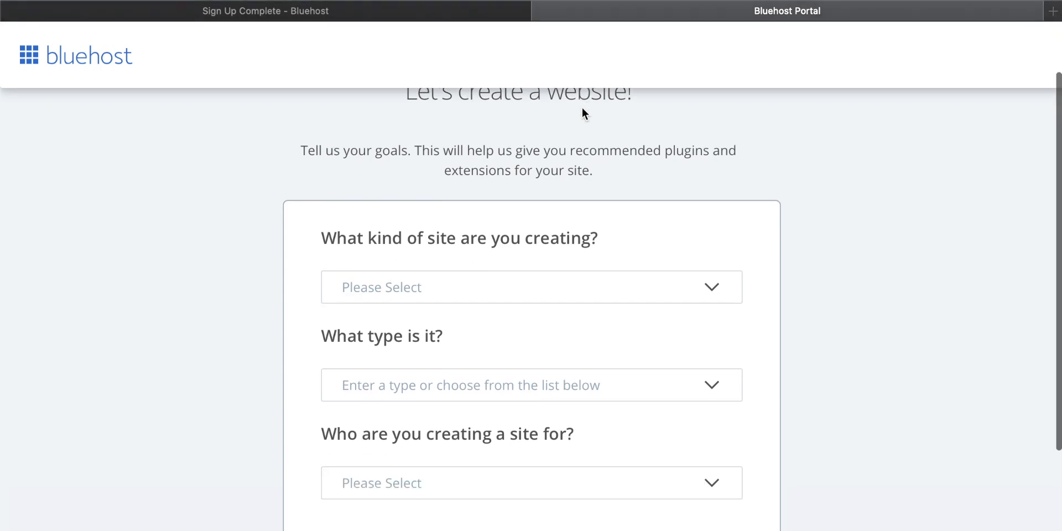
click(484, 287)
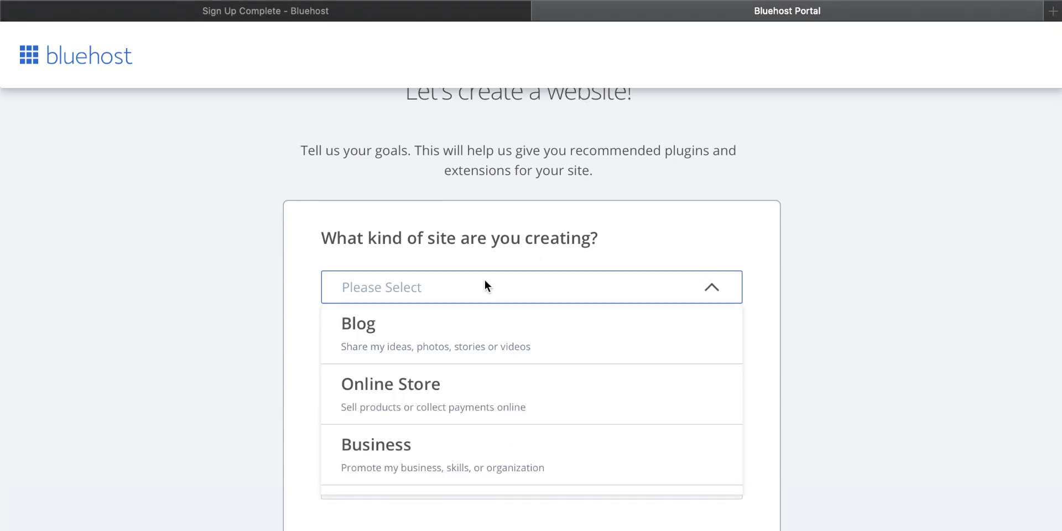
scroll(458, 367, down, 1)
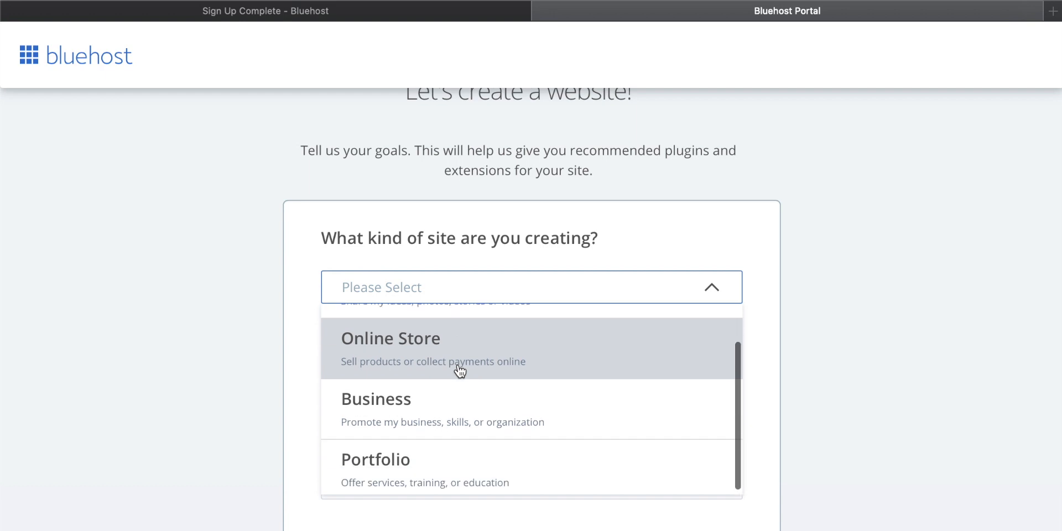
scroll(459, 370, up, 1)
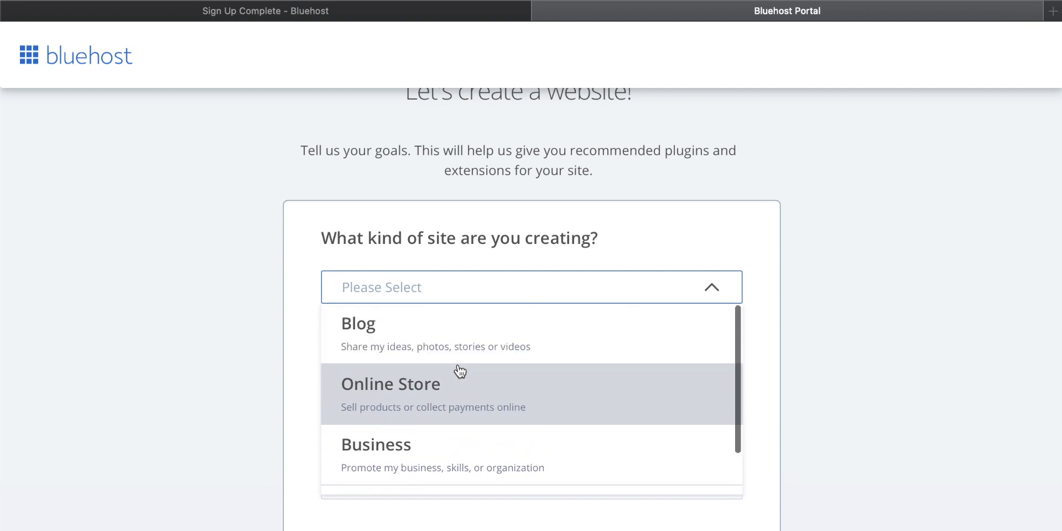
click(380, 336)
scroll(794, 323, down, 2)
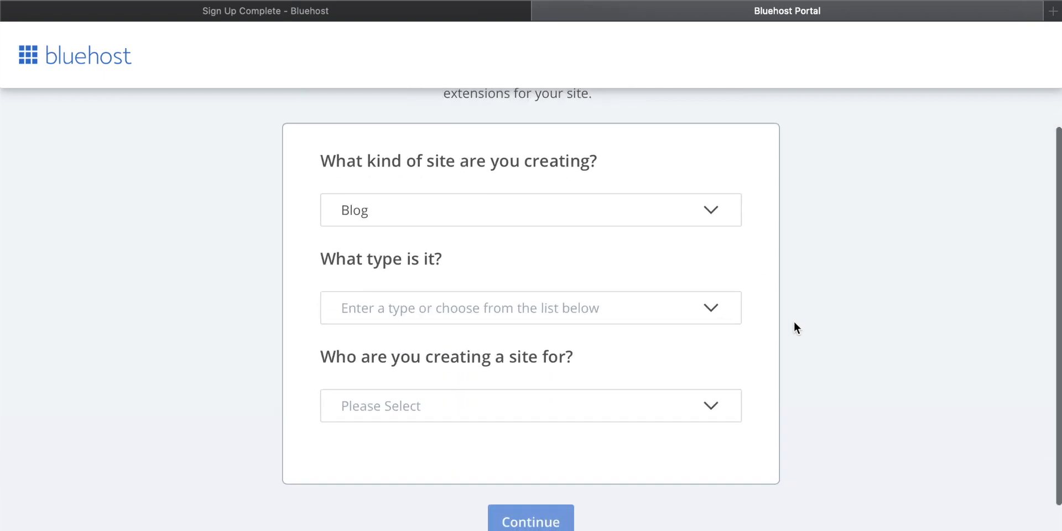
Set the blog type to Personal and the site's owner to Myself, and continue to the second setup step
click(446, 300)
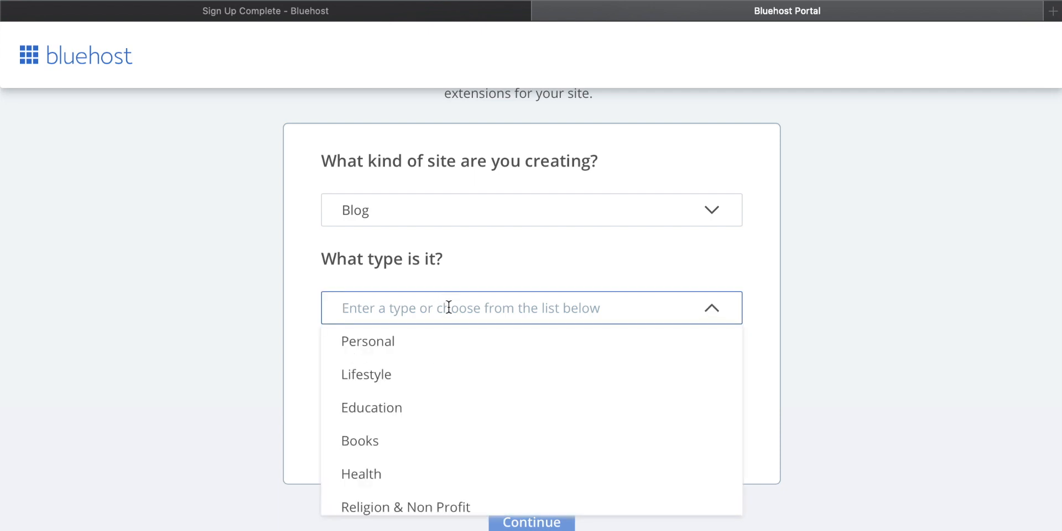
click(400, 342)
scroll(523, 353, down, 1)
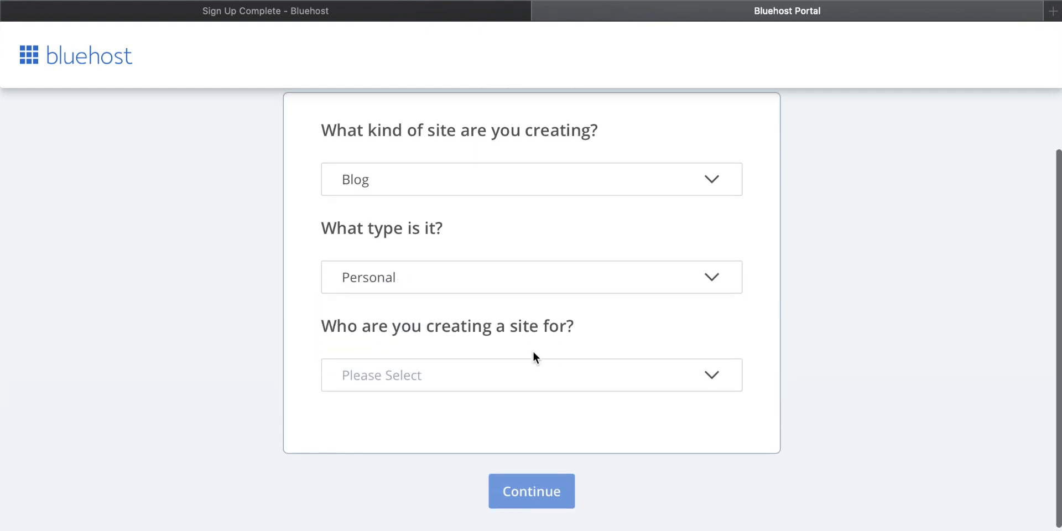
click(476, 373)
click(400, 415)
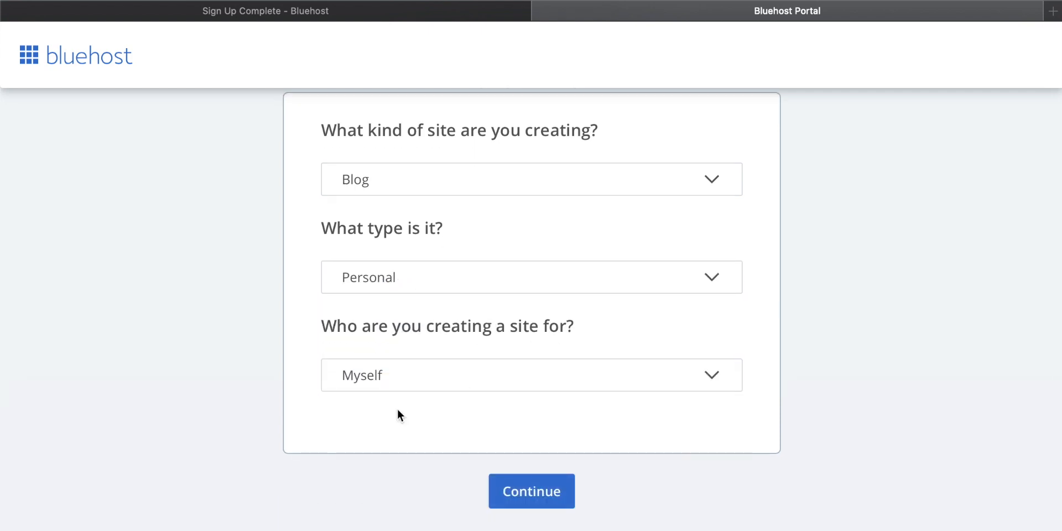
click(540, 501)
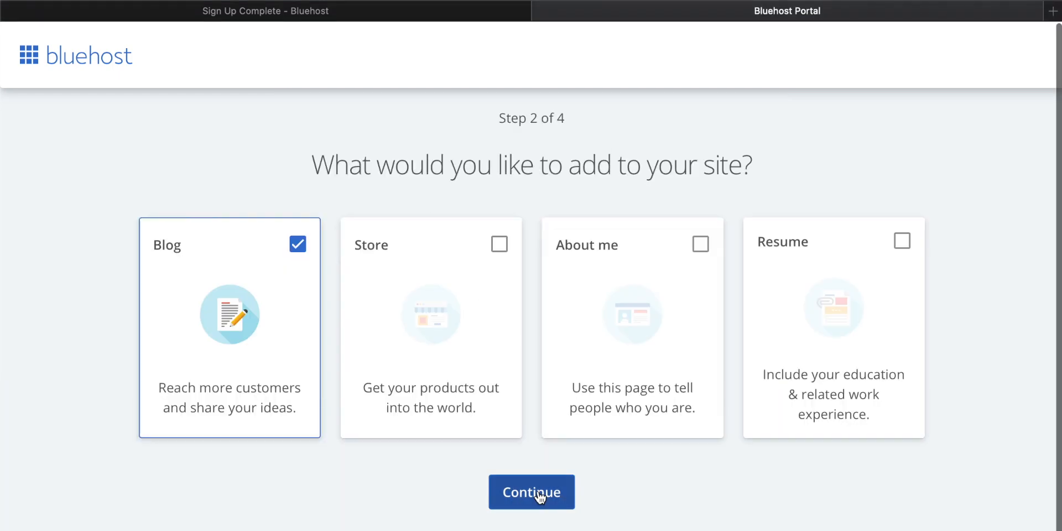
Skip the choice of what to add to the site and name the site TechZG
scroll(416, 318, down, 1)
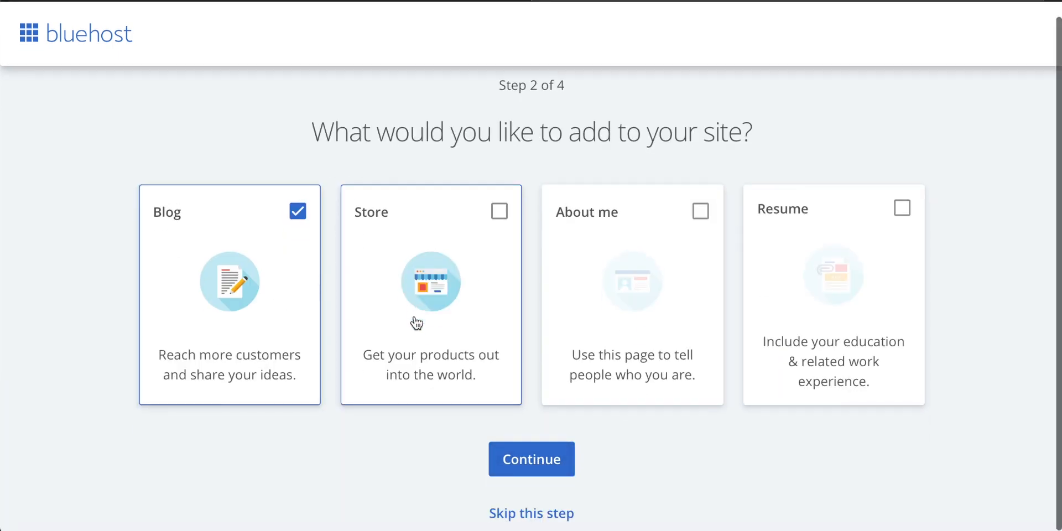
click(541, 518)
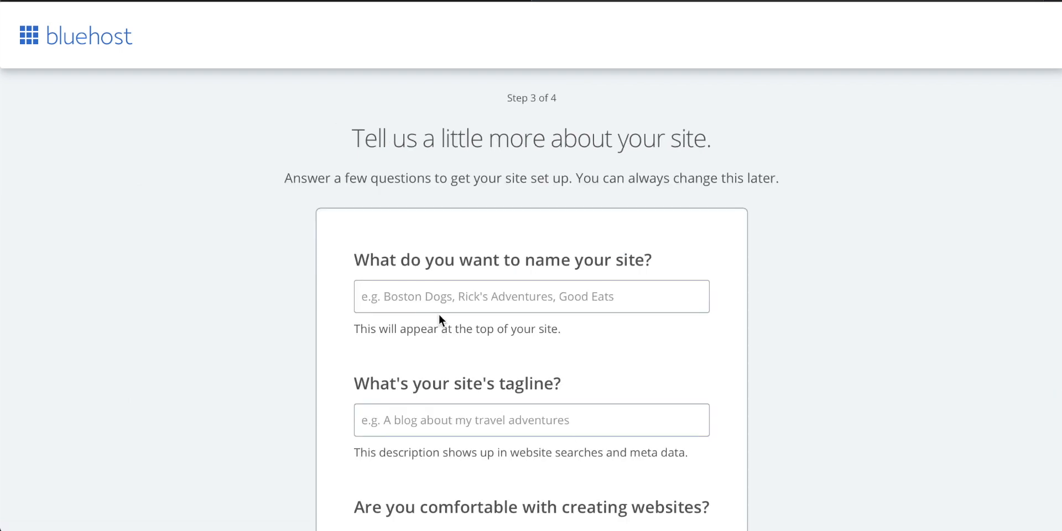
text(TechZG)
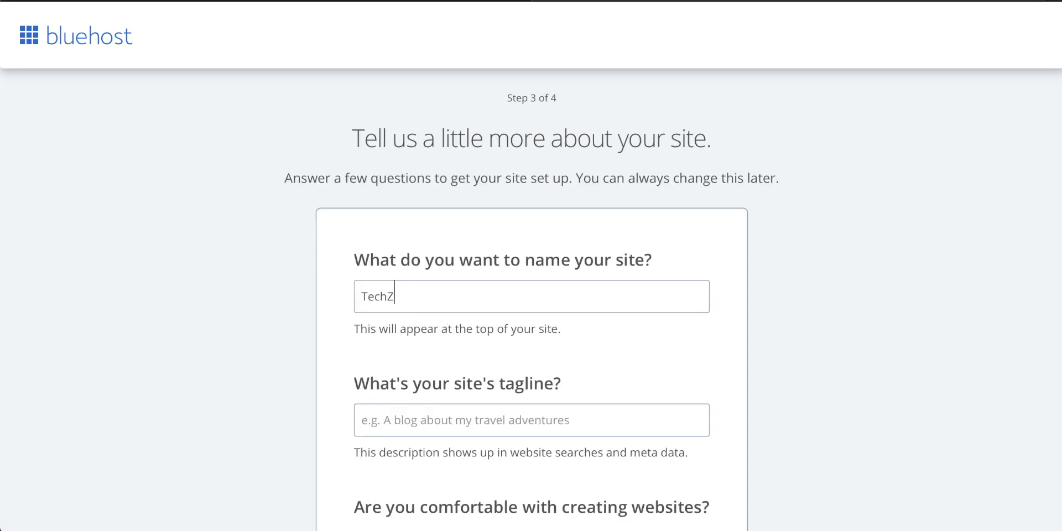
scroll(546, 308, down, 1)
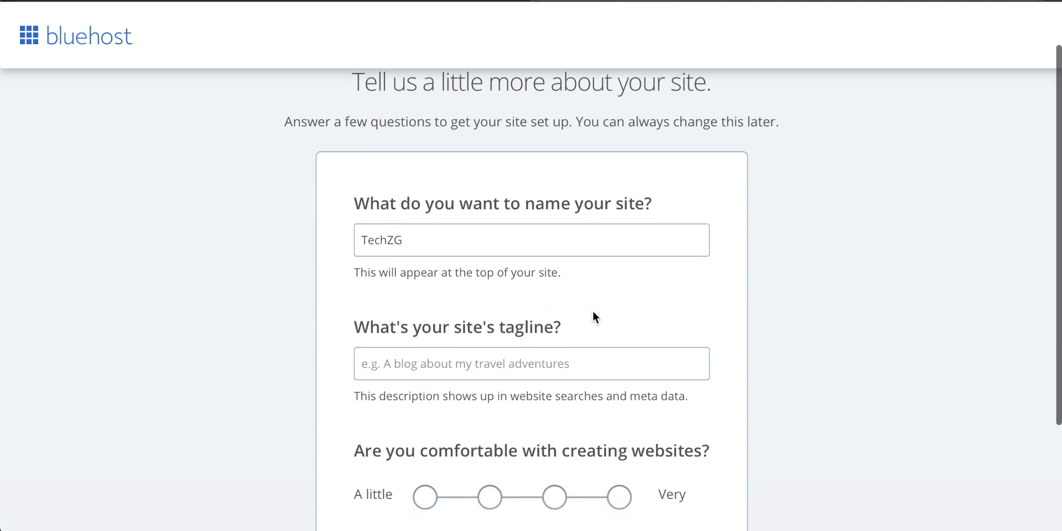
Leave the tagline empty, rate the comfort with creating websites at the third of four levels and continue to theme selection
scroll(594, 317, down, 1)
click(493, 296)
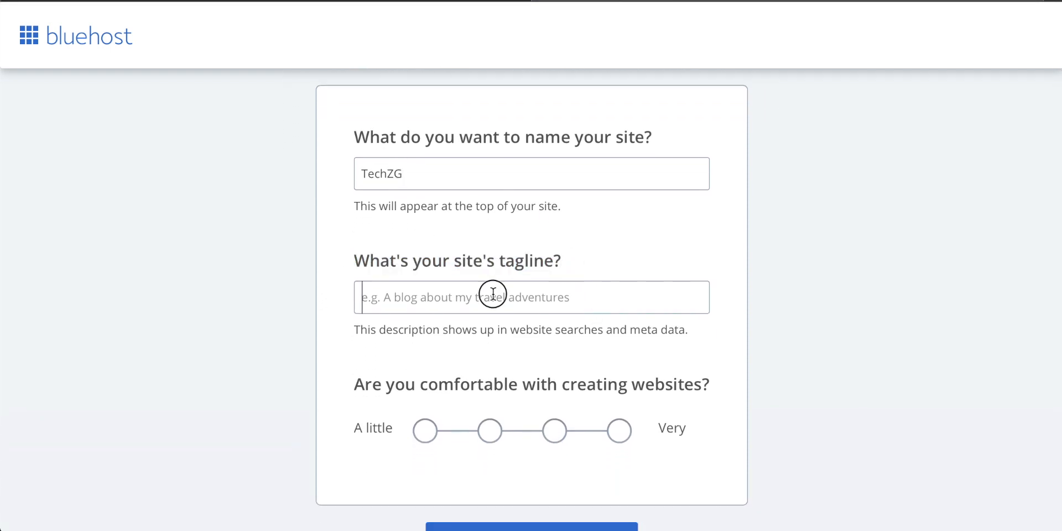
scroll(493, 294, down, 2)
click(556, 354)
scroll(602, 360, down, 1)
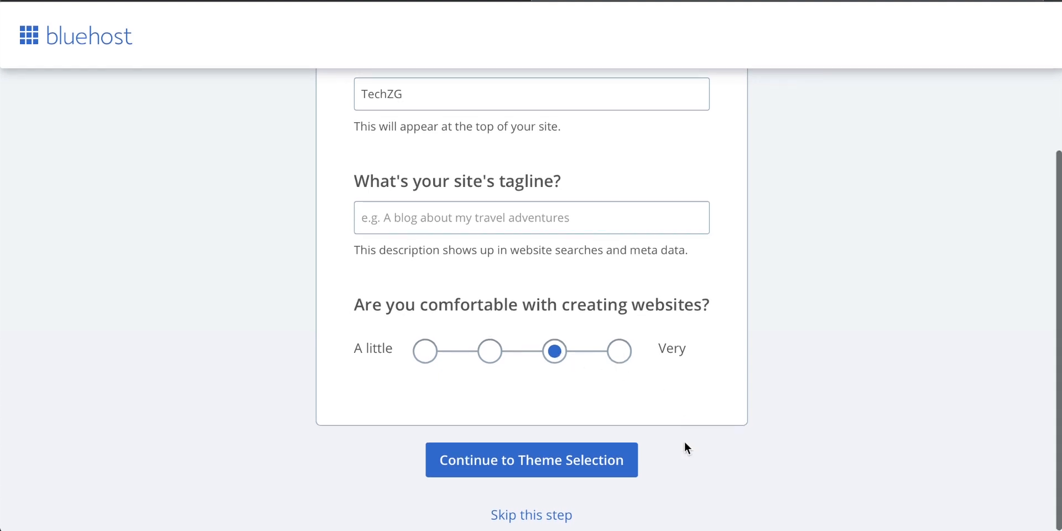
click(548, 463)
Browse the offered themes and choose the Hestia theme for the site
scroll(541, 238, down, 7)
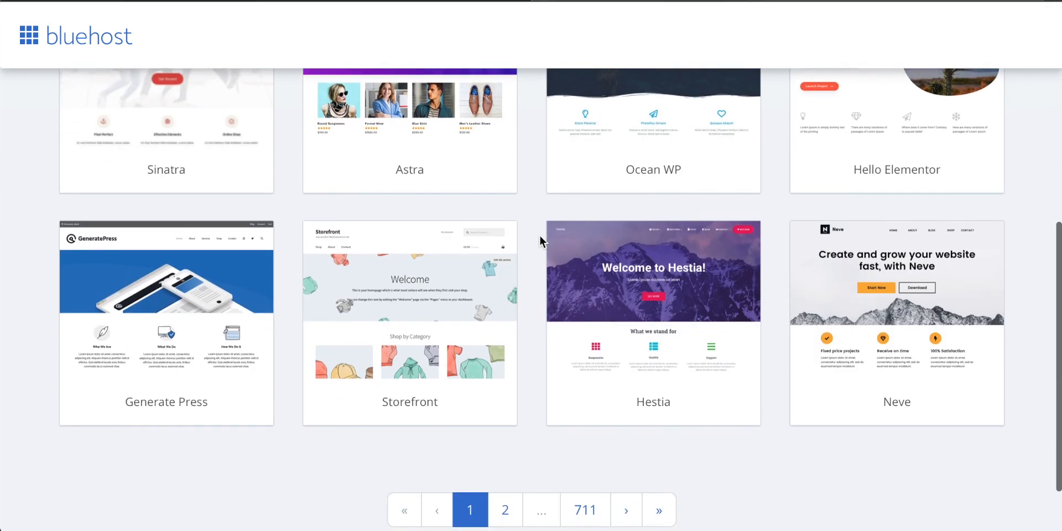
mouse_move(626, 263)
scroll(540, 348, down, 1)
mouse_move(657, 389)
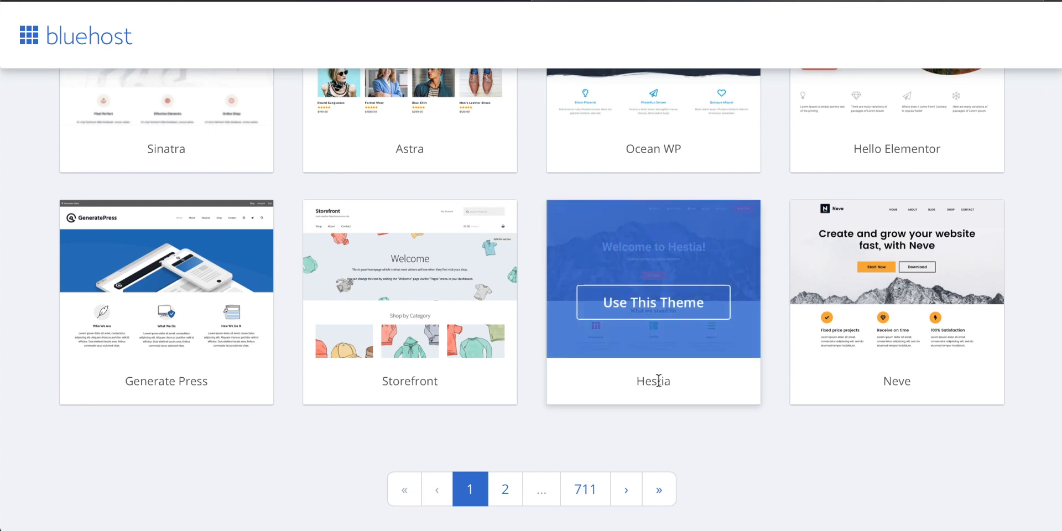
click(662, 310)
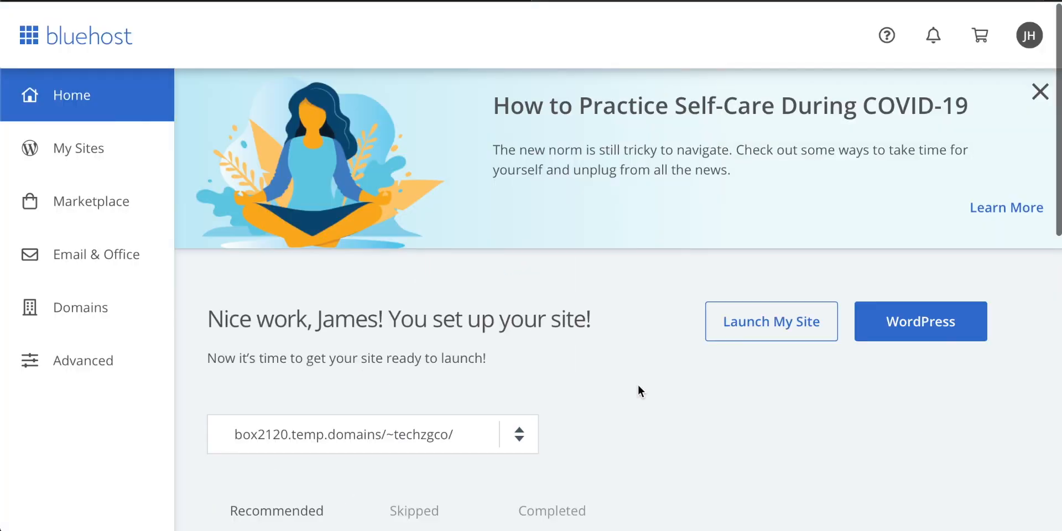
Go to My Sites and log in to the WordPress admin of the techzg.co site
click(68, 148)
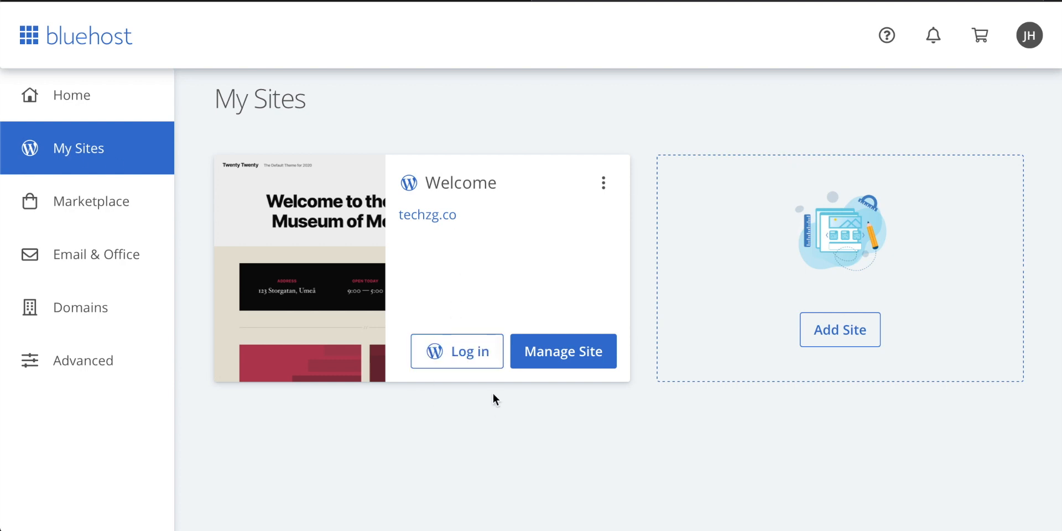
click(464, 353)
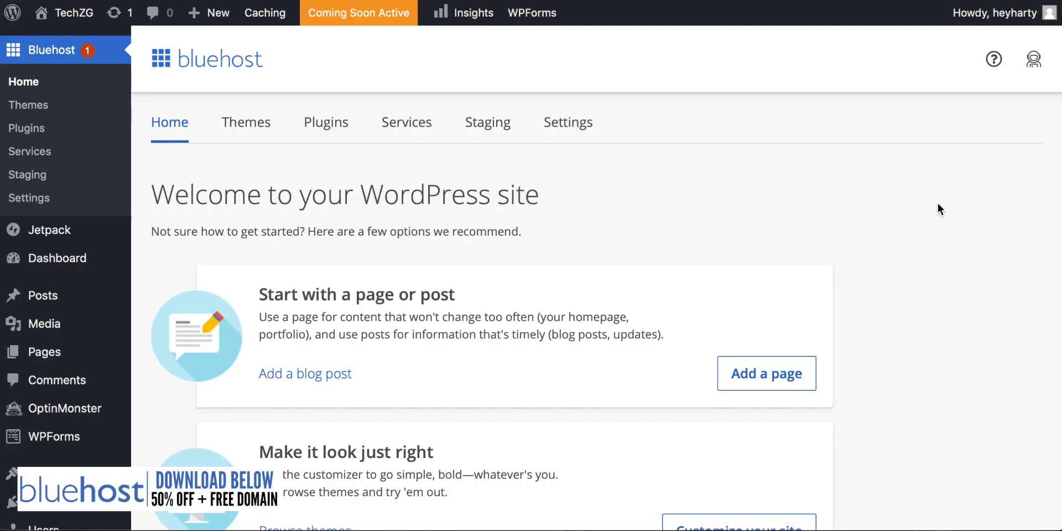
Look through the getting-started options on the WordPress site's Bluehost home page
scroll(917, 265, down, 5)
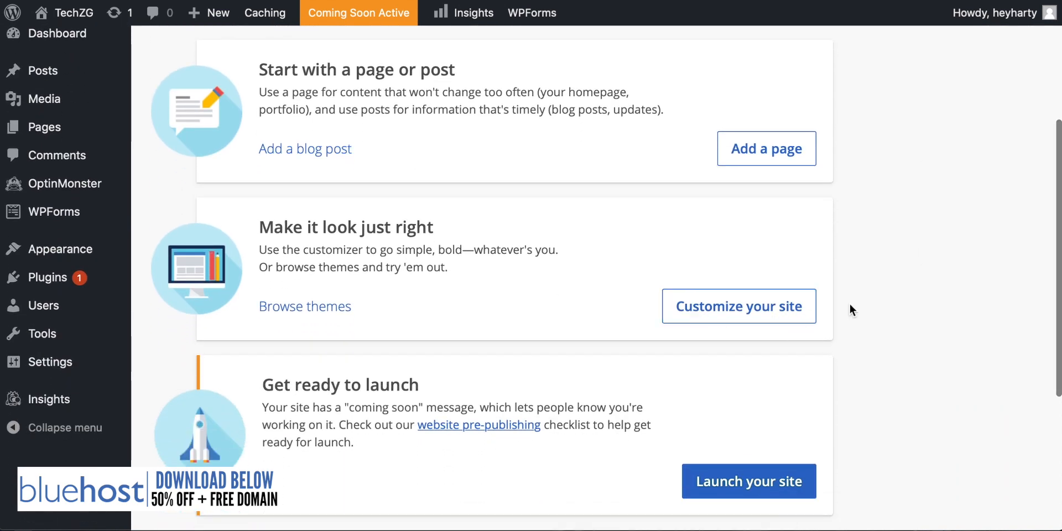
scroll(870, 302, up, 1)
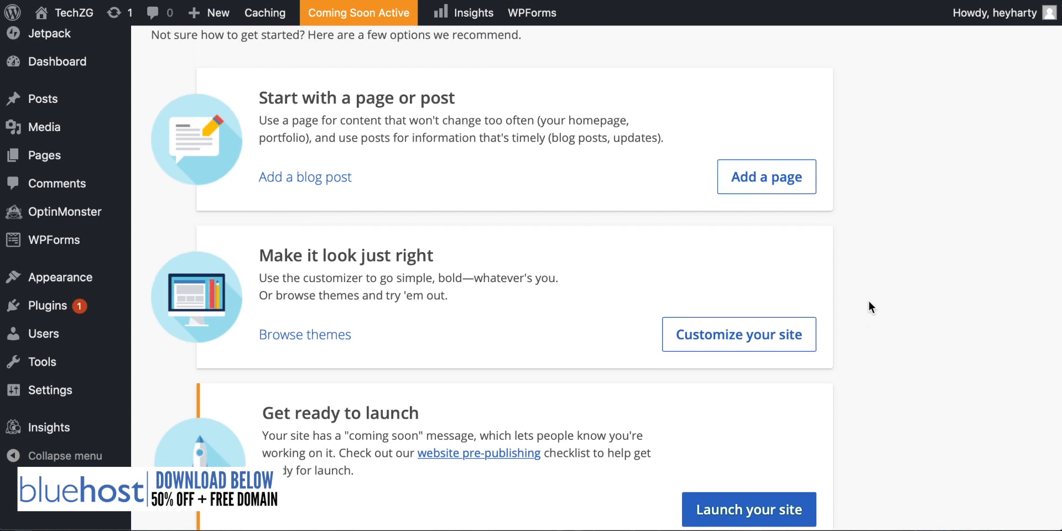
scroll(869, 302, up, 1)
scroll(870, 302, down, 1)
scroll(869, 300, up, 1)
scroll(869, 301, down, 1)
scroll(869, 301, up, 1)
scroll(869, 301, down, 1)
scroll(868, 305, up, 1)
scroll(869, 307, down, 1)
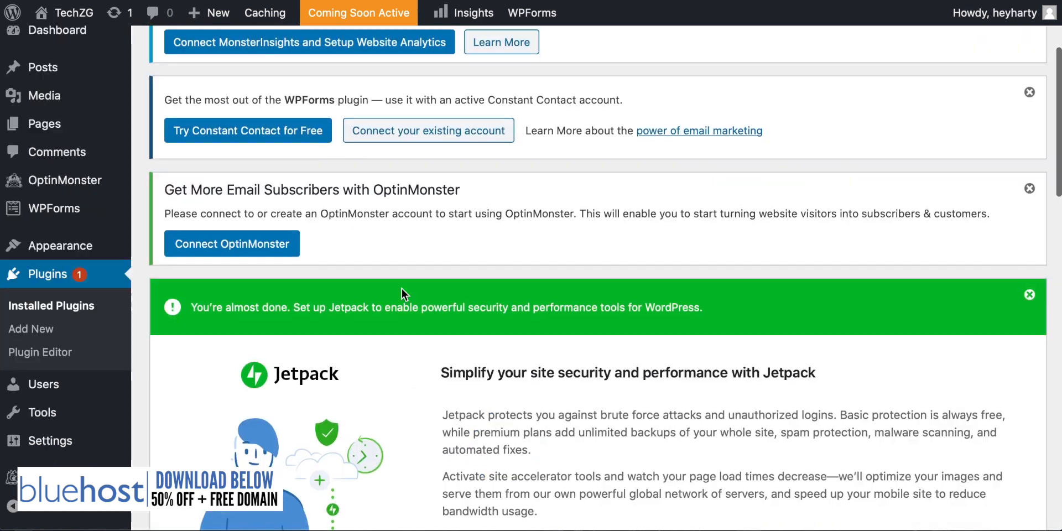
Select all installed plugins and deactivate them with a bulk action
scroll(401, 295, down, 5)
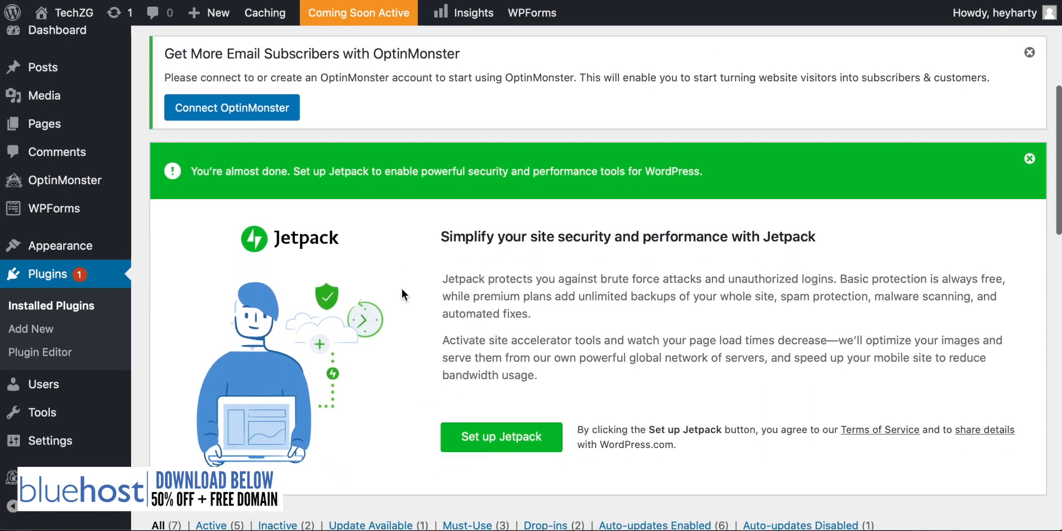
scroll(401, 288, down, 6)
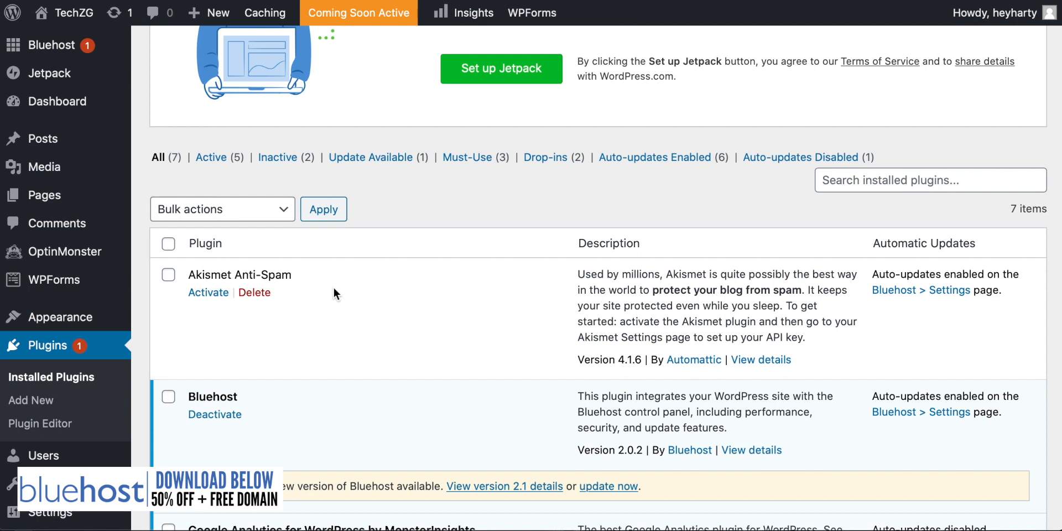
scroll(327, 287, down, 1)
scroll(309, 293, down, 4)
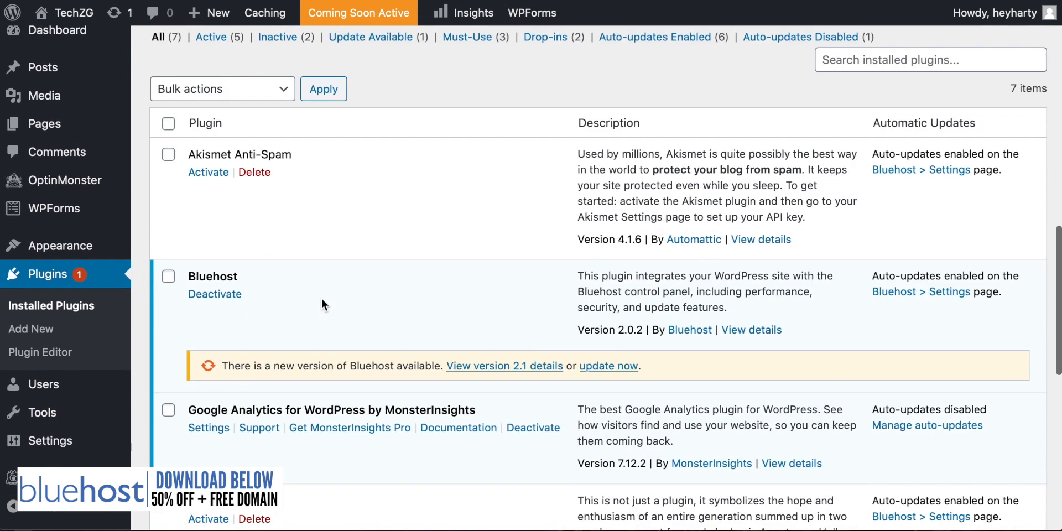
scroll(321, 297, up, 2)
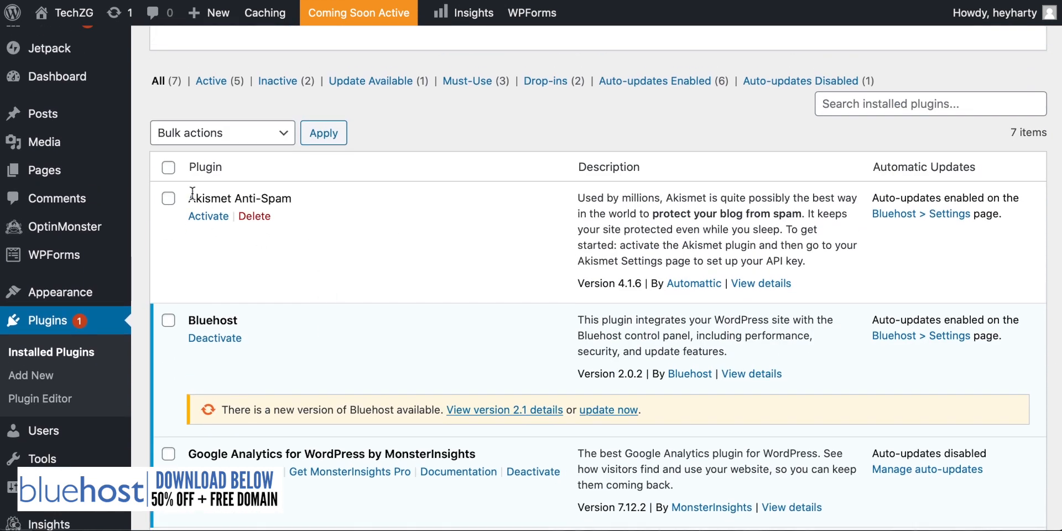
click(169, 168)
scroll(341, 210, down, 8)
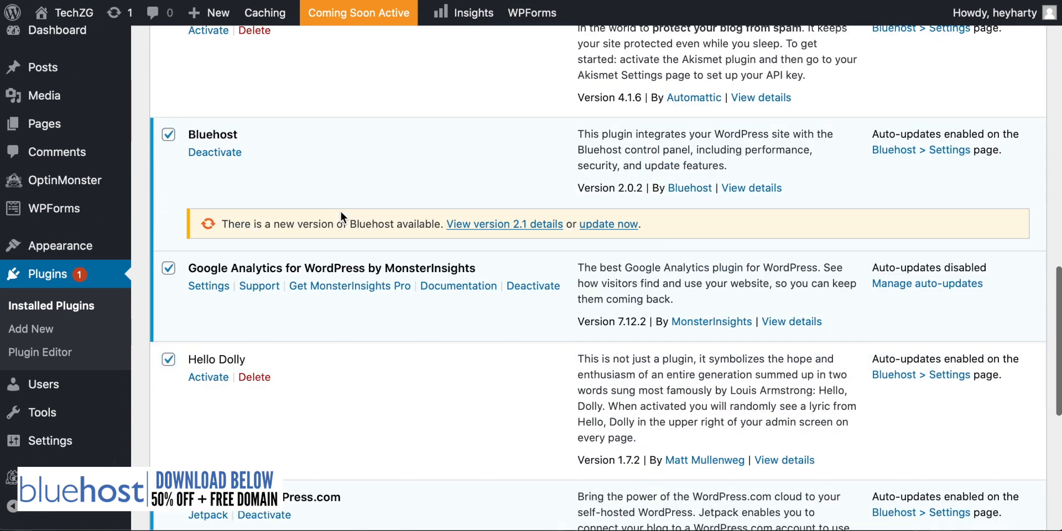
scroll(340, 210, up, 9)
click(265, 132)
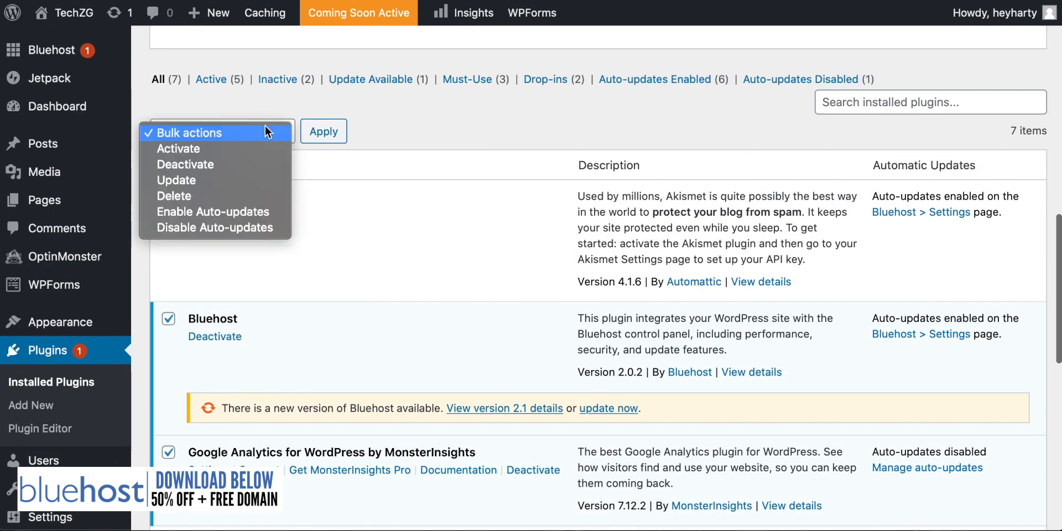
click(201, 165)
click(323, 133)
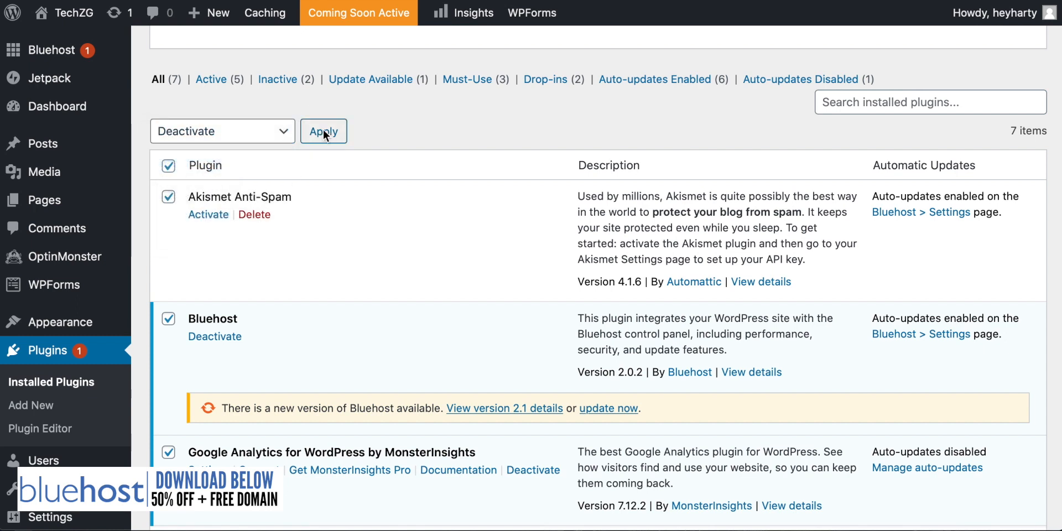
Select all the deactivated plugins and delete them with a bulk action, confirming the removal of their data
scroll(324, 131, down, 5)
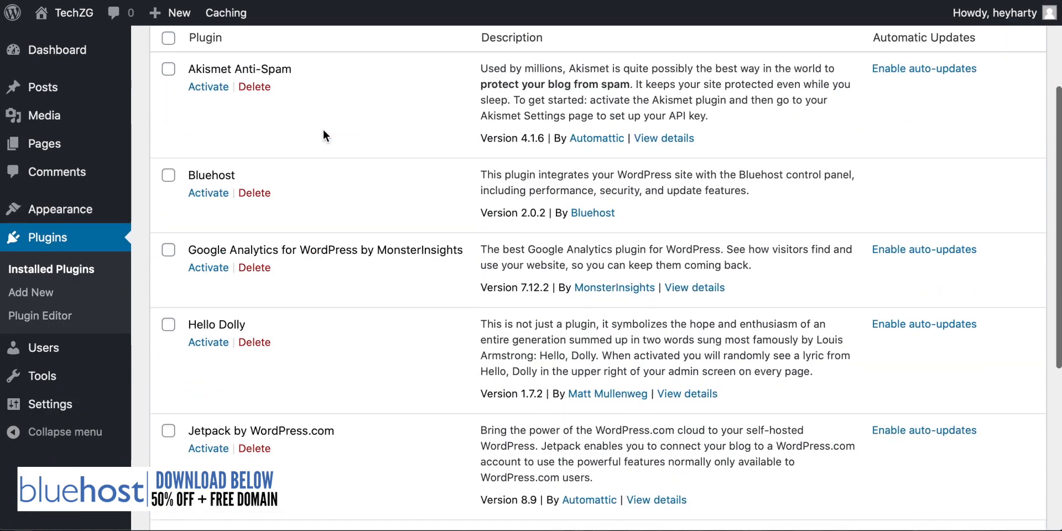
scroll(323, 131, up, 5)
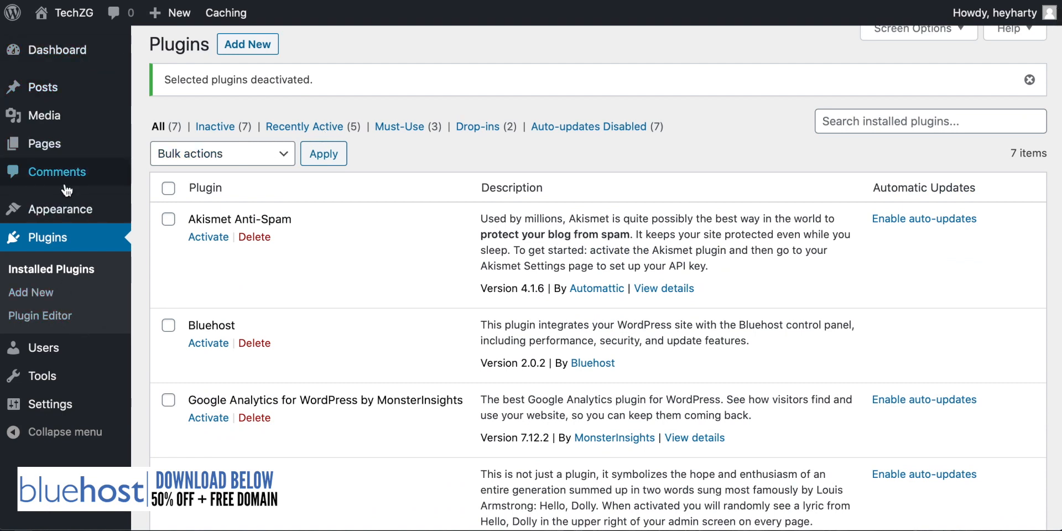
click(263, 155)
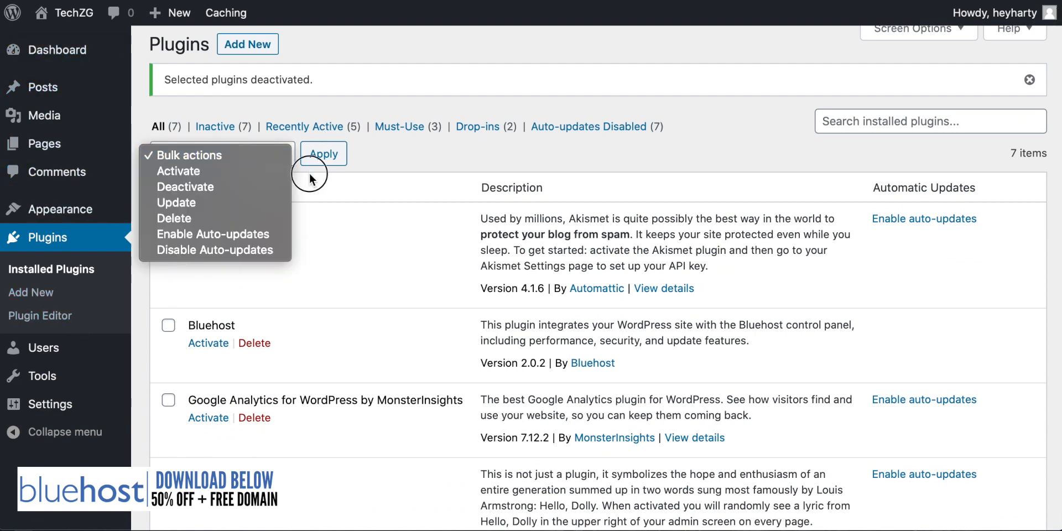
click(309, 173)
click(169, 188)
click(247, 153)
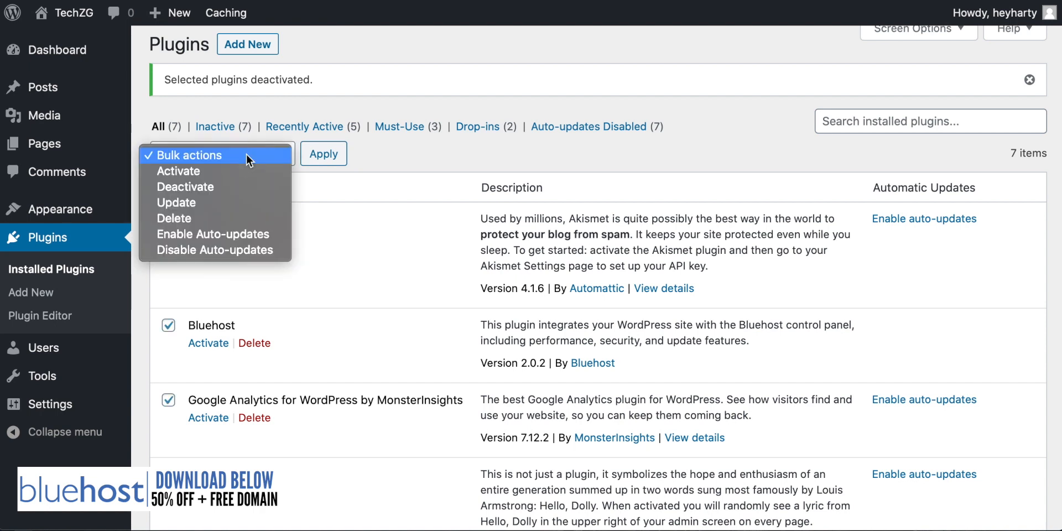
click(191, 218)
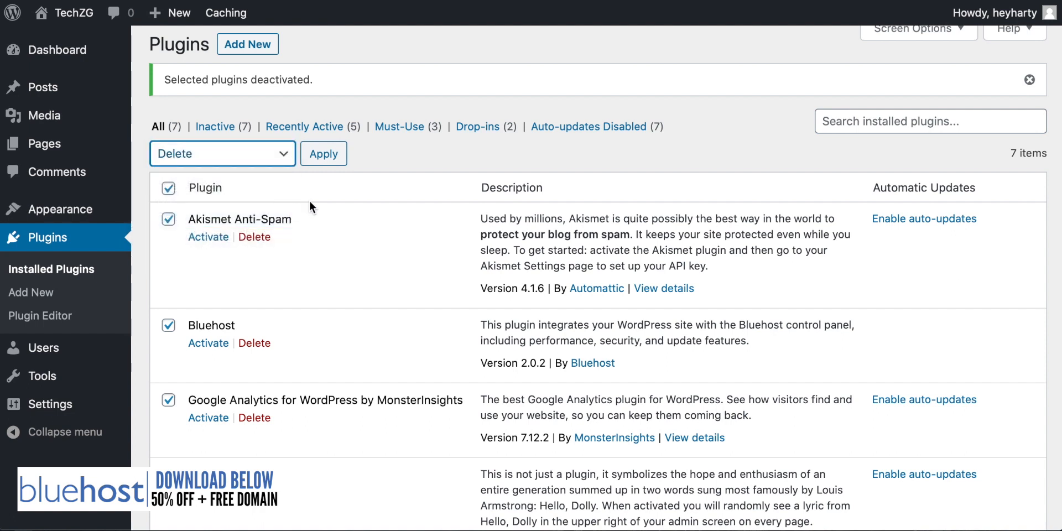
click(325, 157)
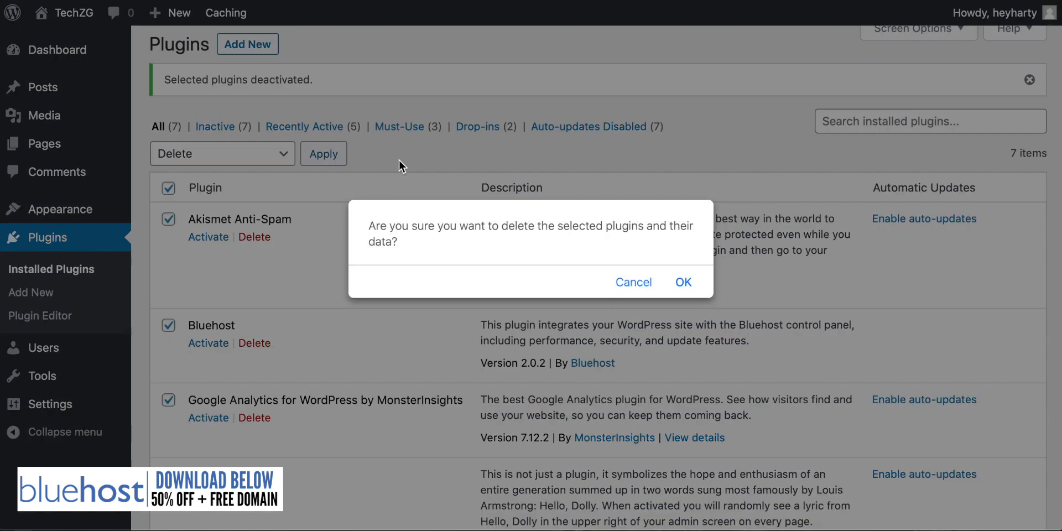
click(685, 282)
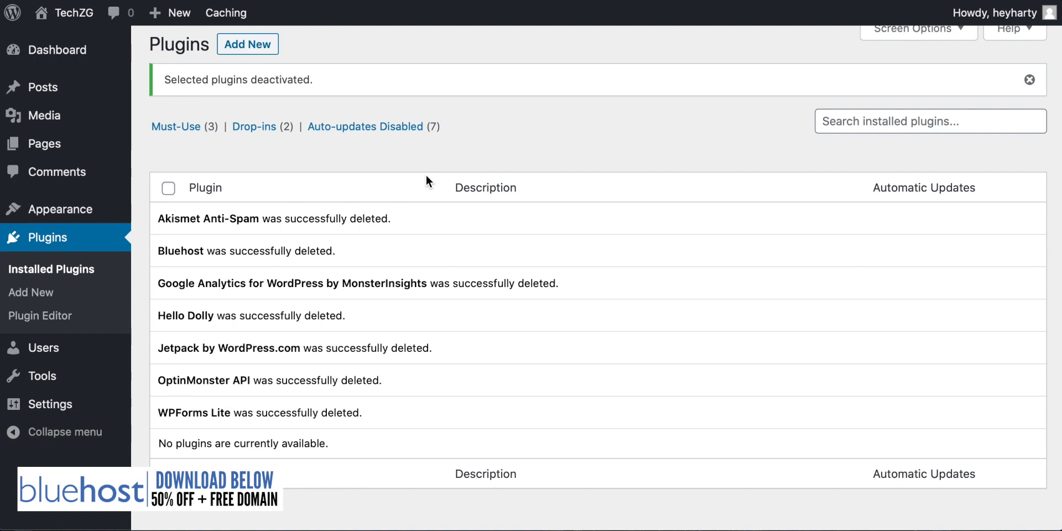
scroll(356, 214, up, 1)
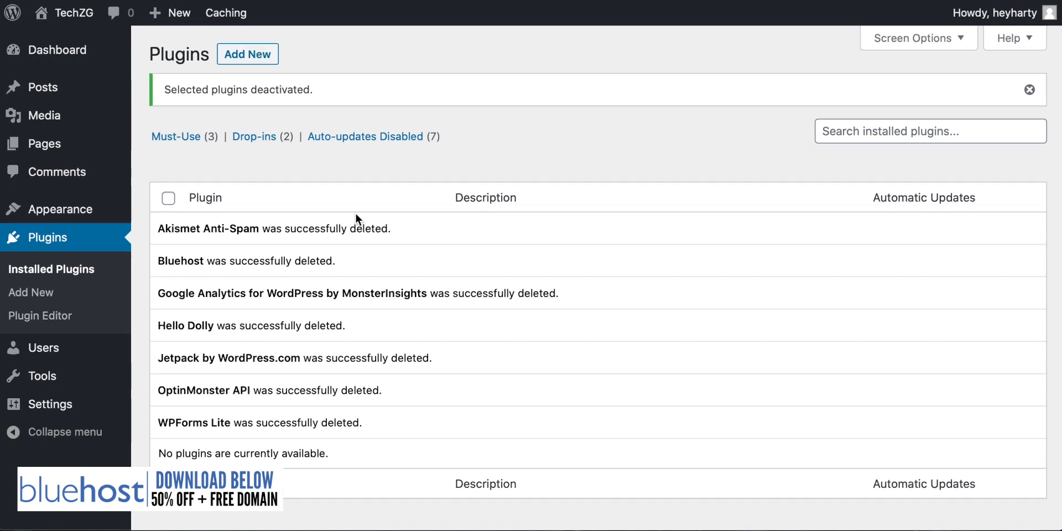
Search the plugin directory for astra, view the Starter Templates plugin's details, and install and activate it
click(44, 295)
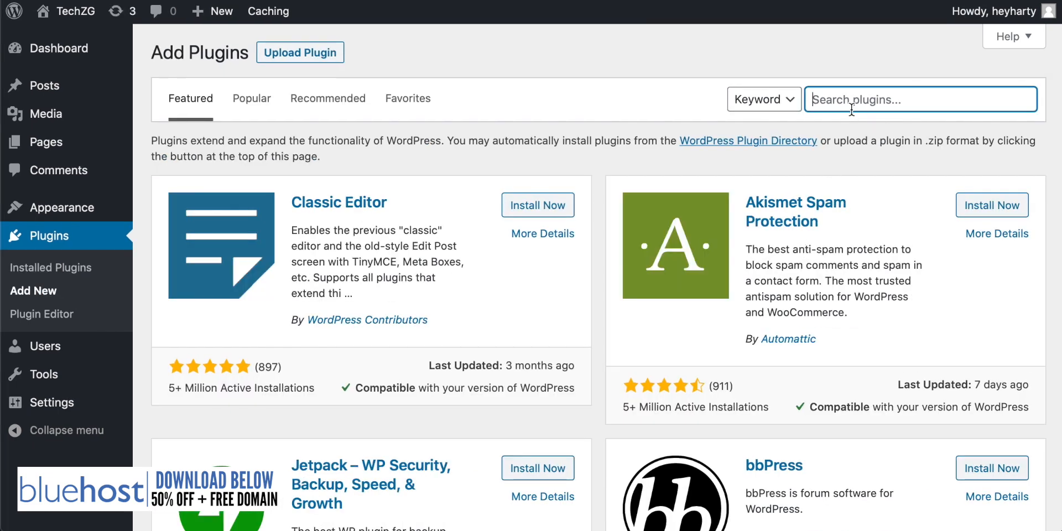
text(astra)
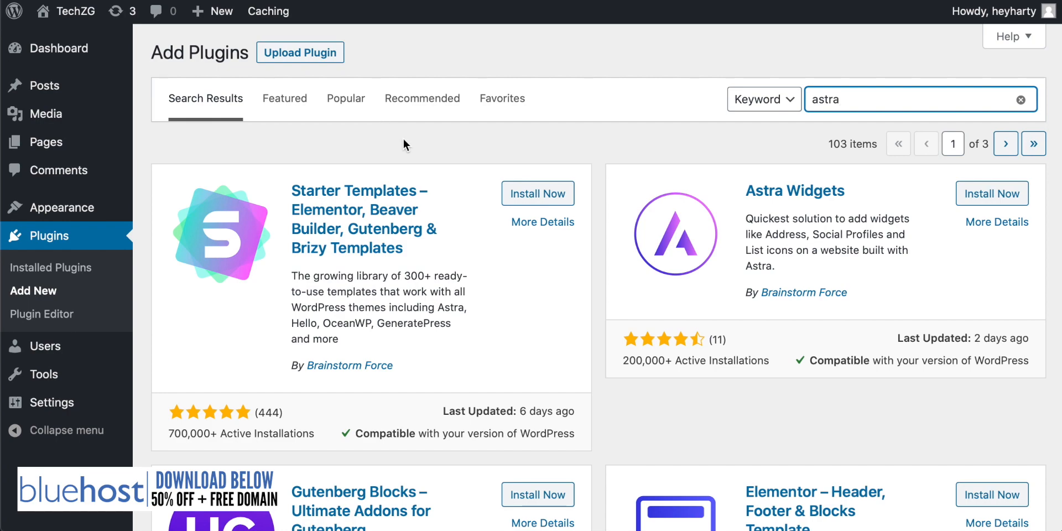
click(377, 242)
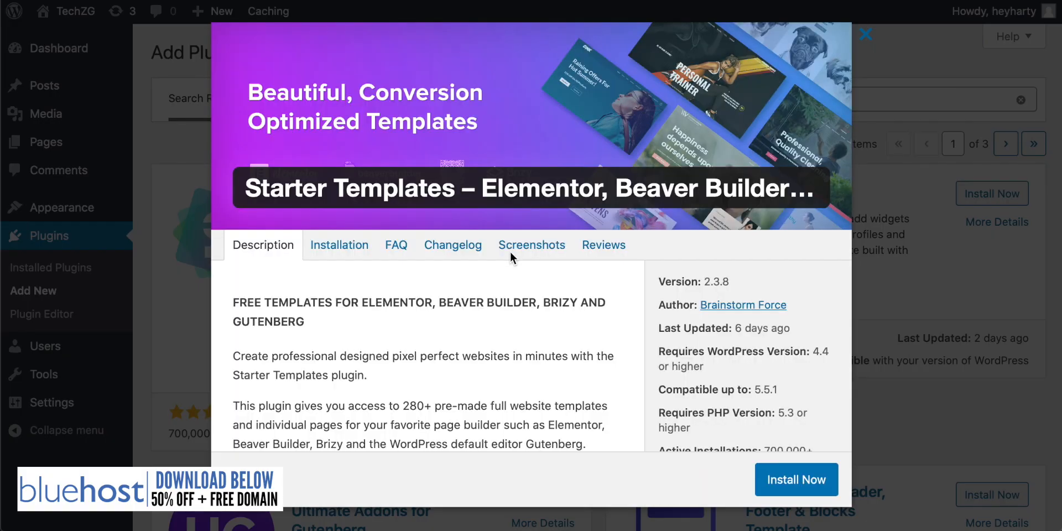
click(913, 284)
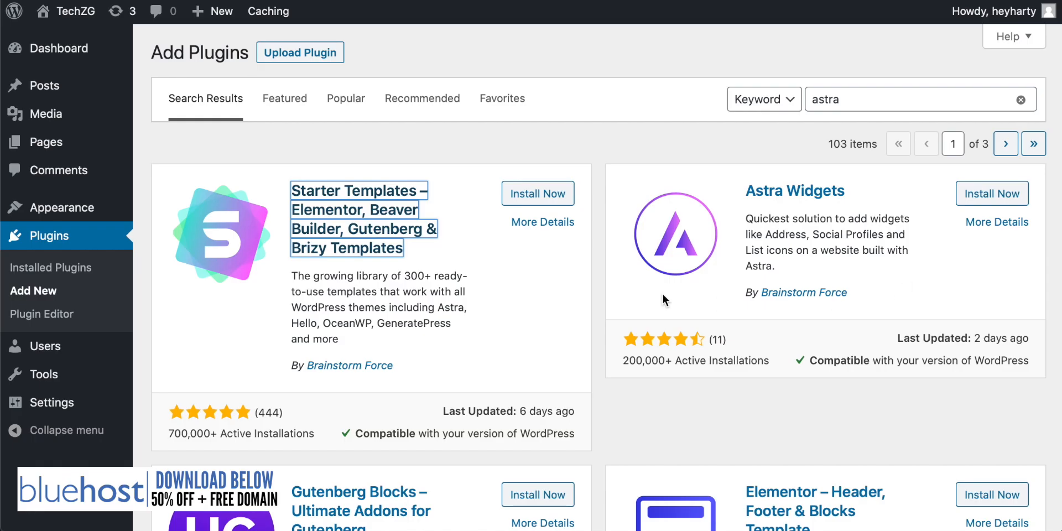
click(539, 196)
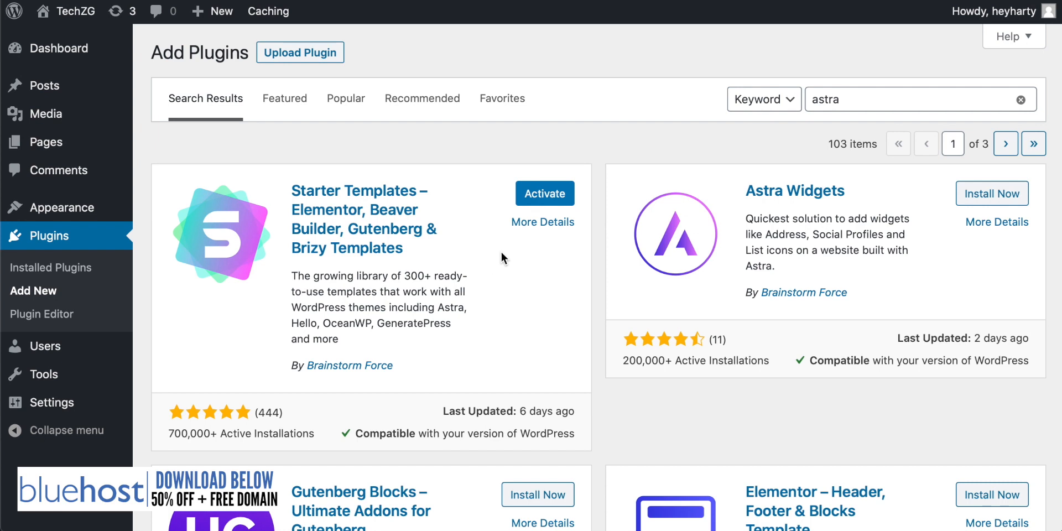
click(555, 194)
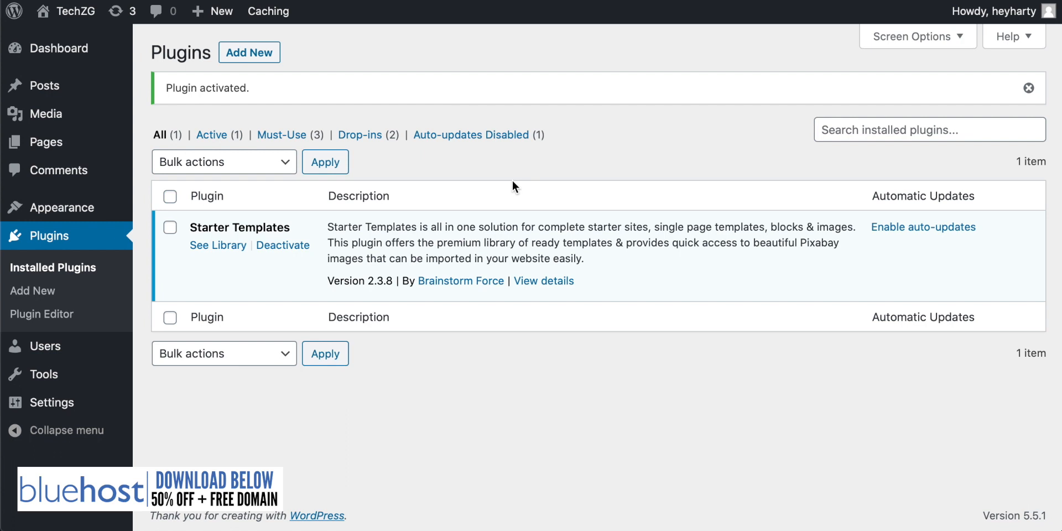
Open the Starter Templates library, check the page builder choices, and filter the templates to Free
click(214, 247)
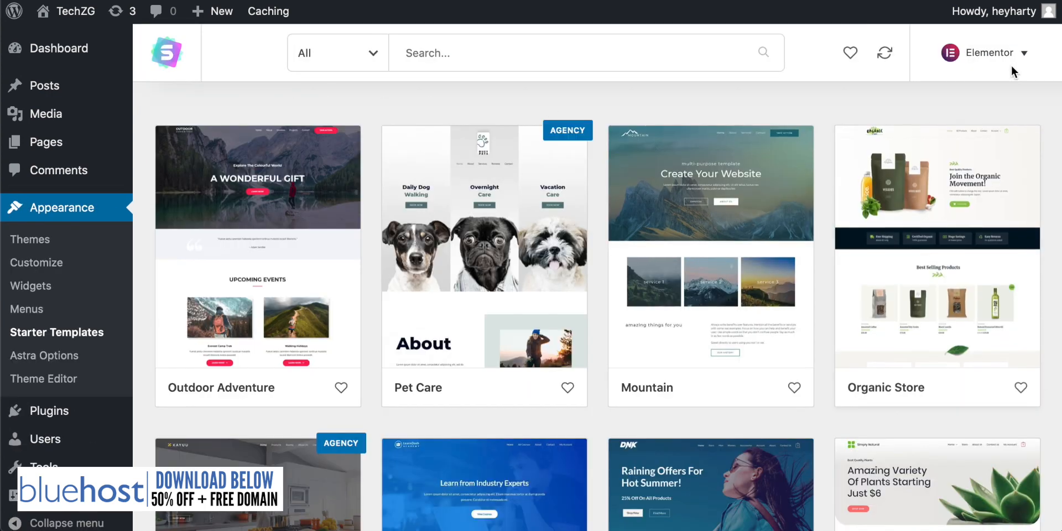
click(1028, 55)
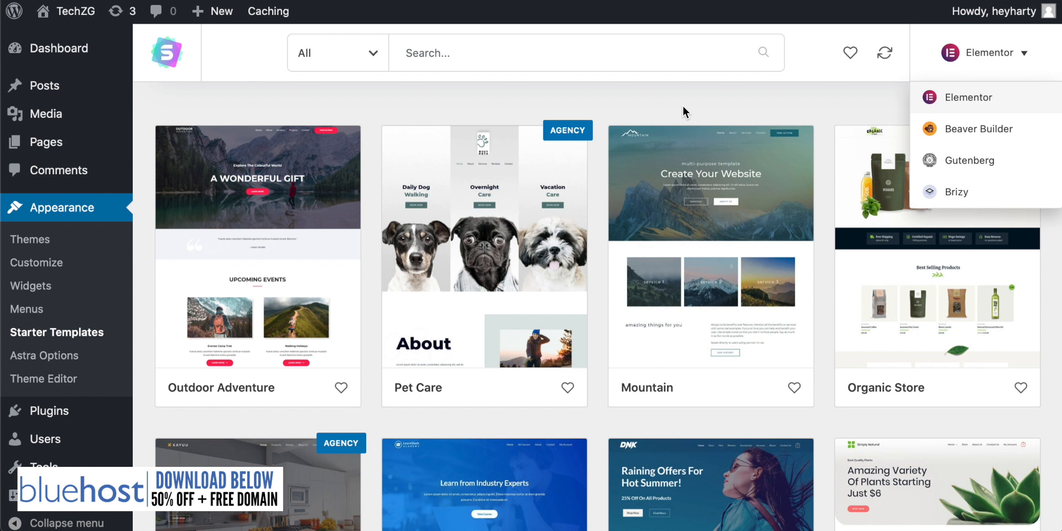
click(639, 89)
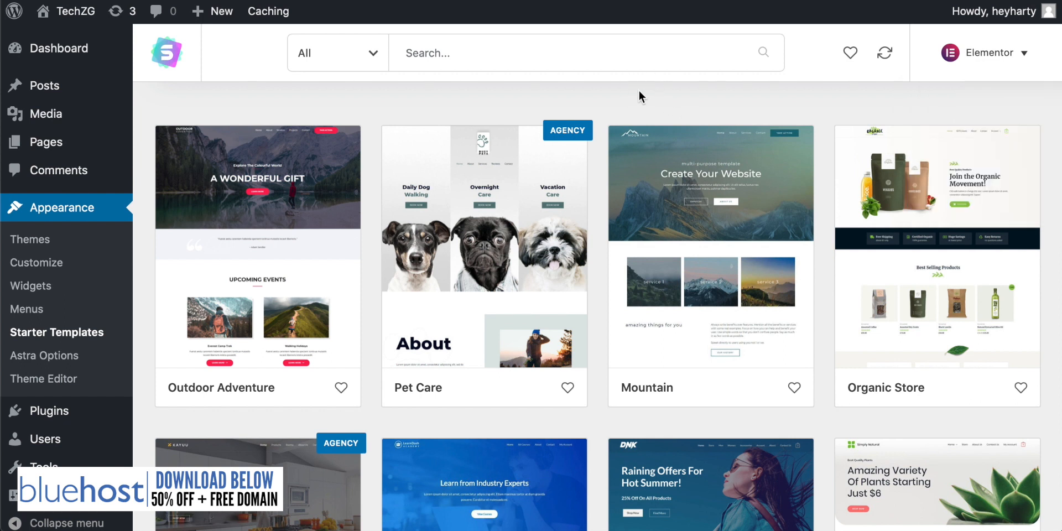
scroll(618, 138, down, 4)
scroll(619, 140, up, 4)
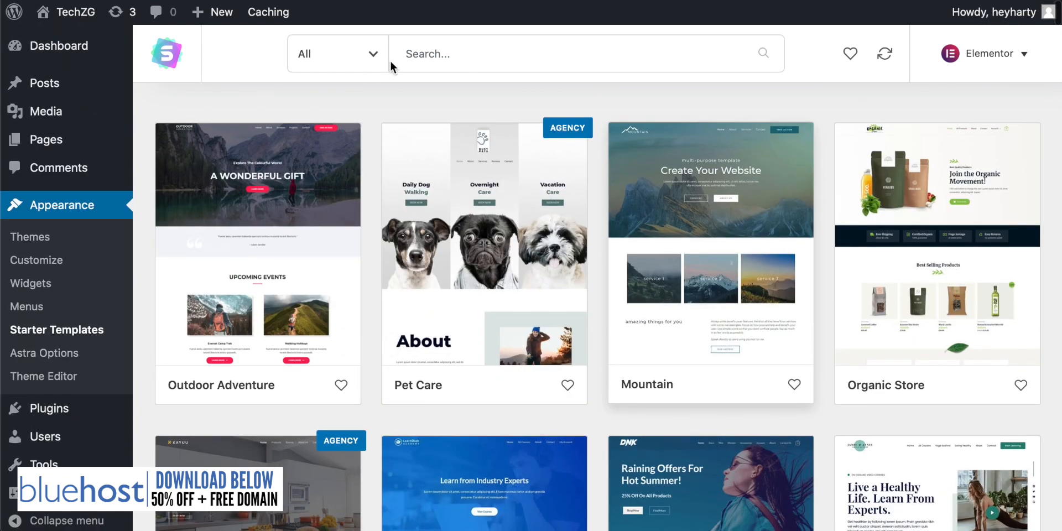
click(372, 55)
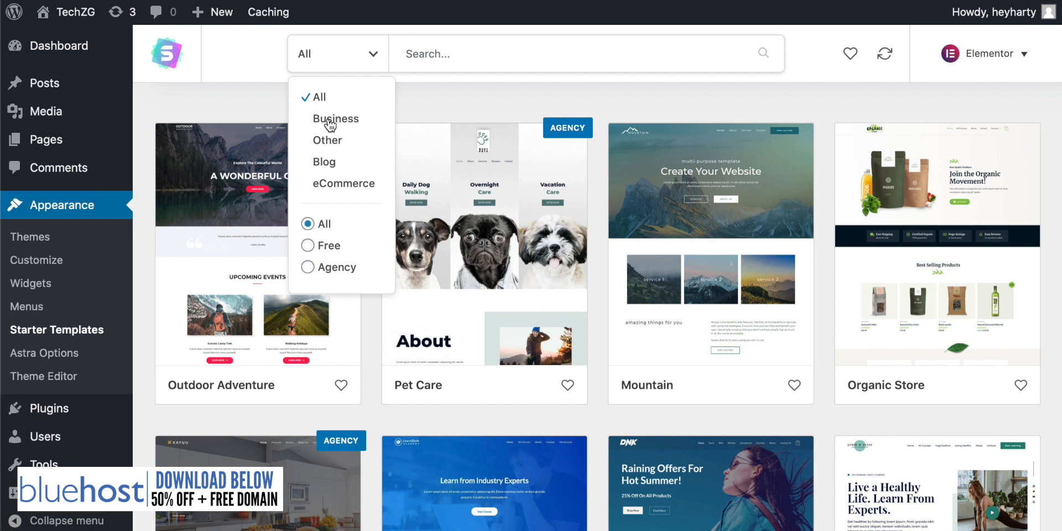
click(309, 247)
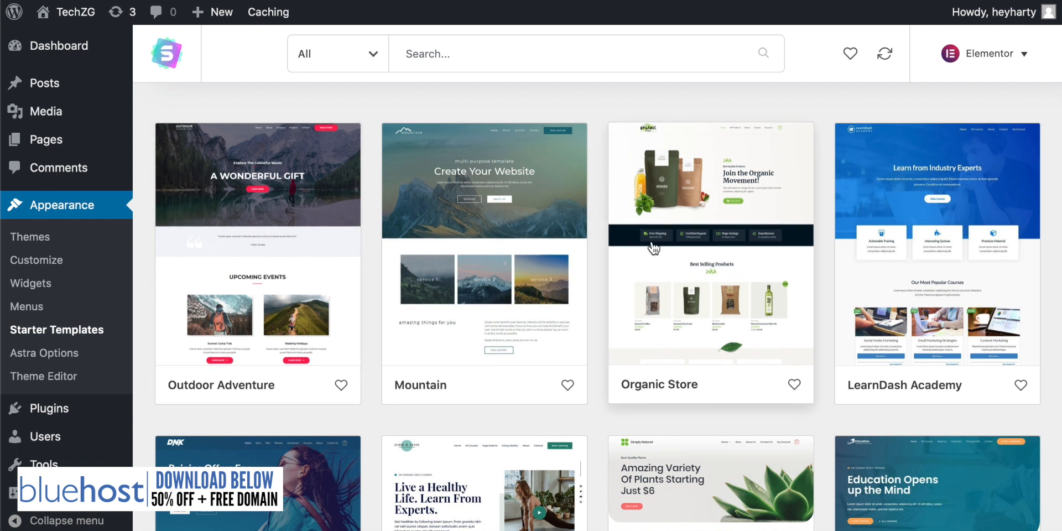
Browse the free Elementor starter templates to compare the available website designs
scroll(604, 237, down, 3)
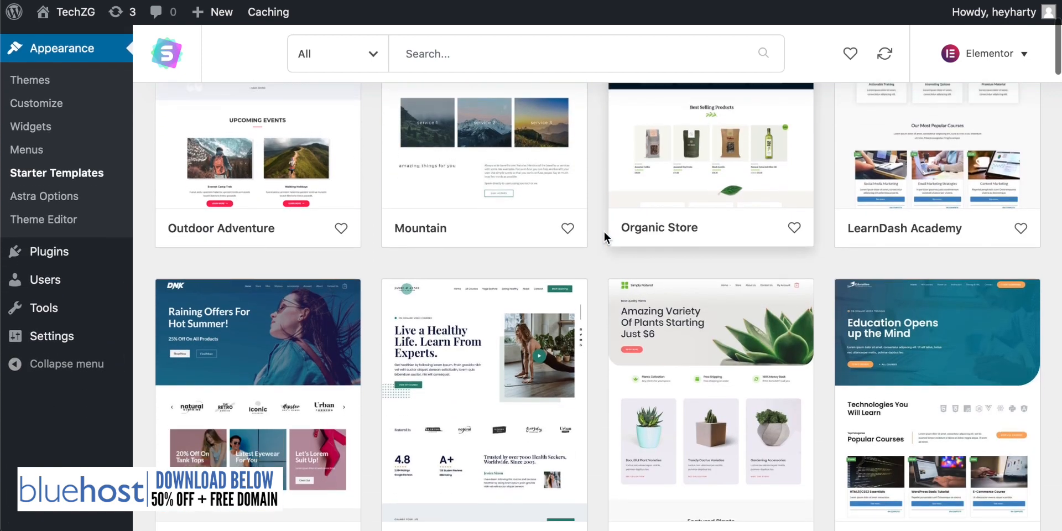
scroll(605, 237, up, 3)
scroll(363, 191, up, 1)
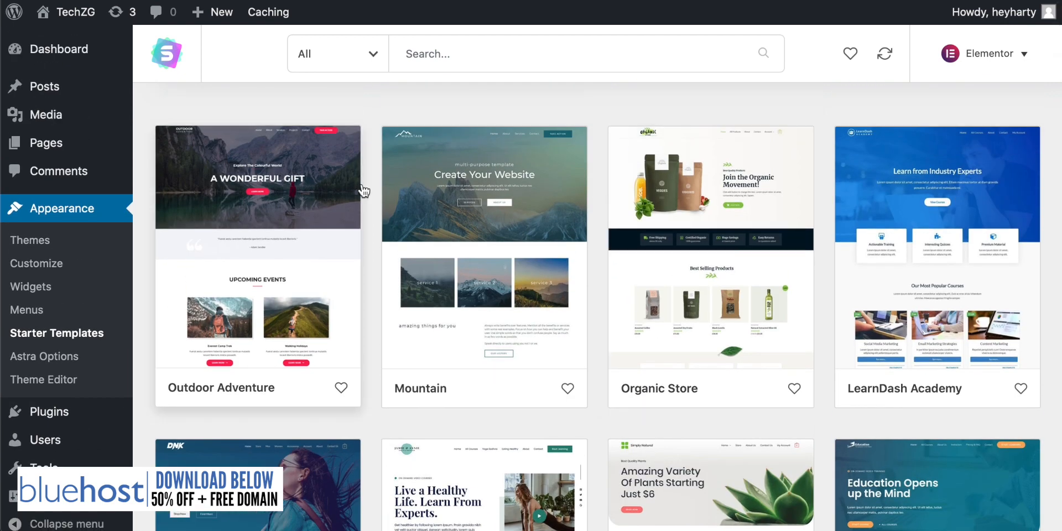
scroll(375, 221, down, 6)
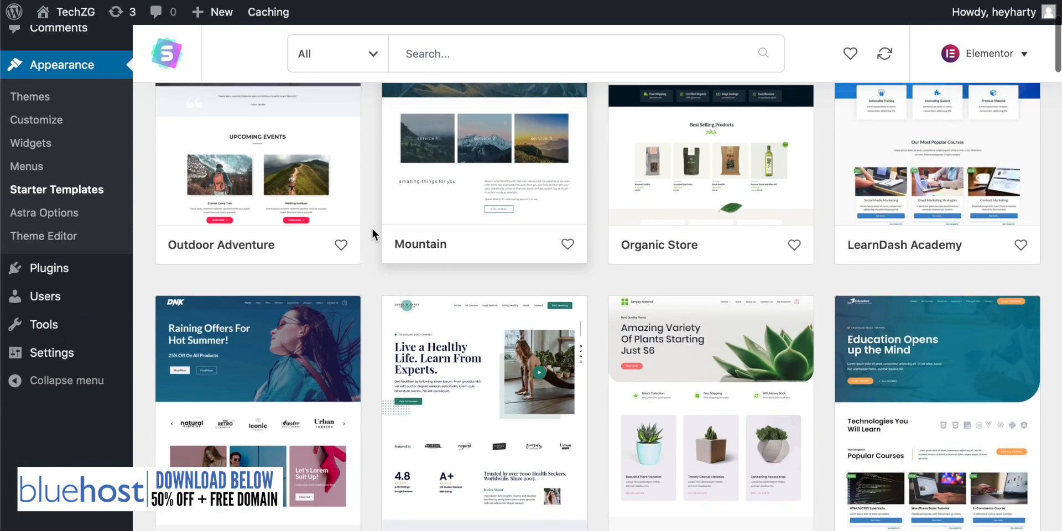
scroll(372, 229, down, 10)
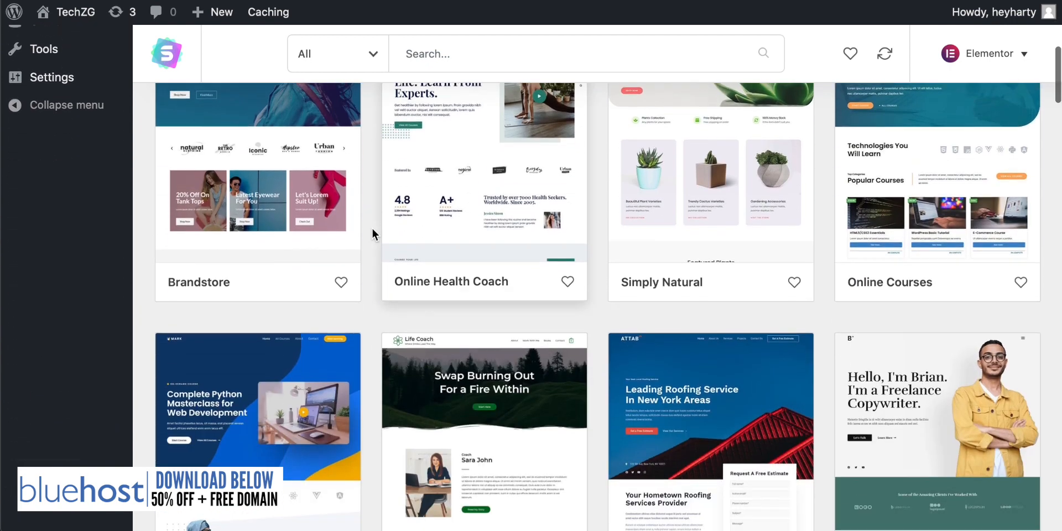
scroll(373, 231, down, 6)
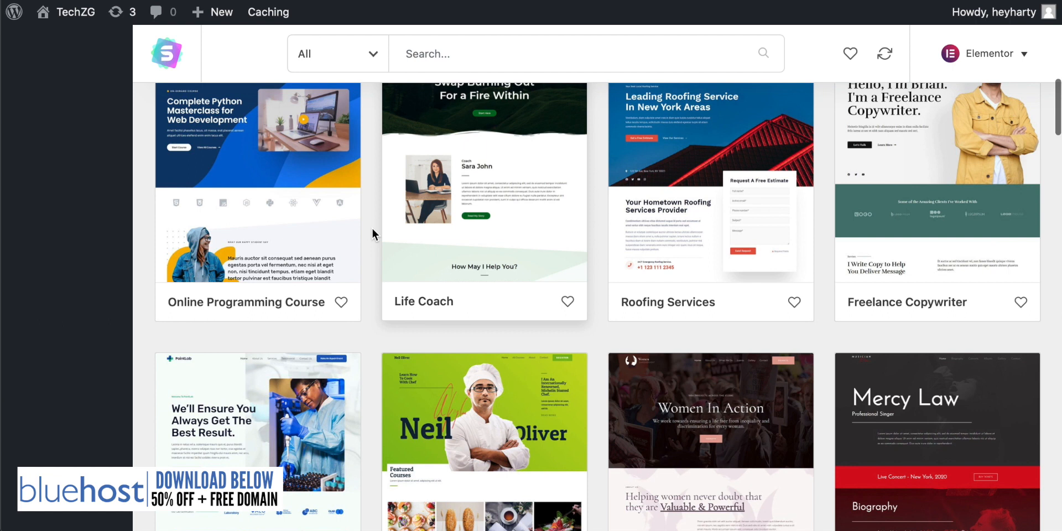
scroll(373, 228, up, 17)
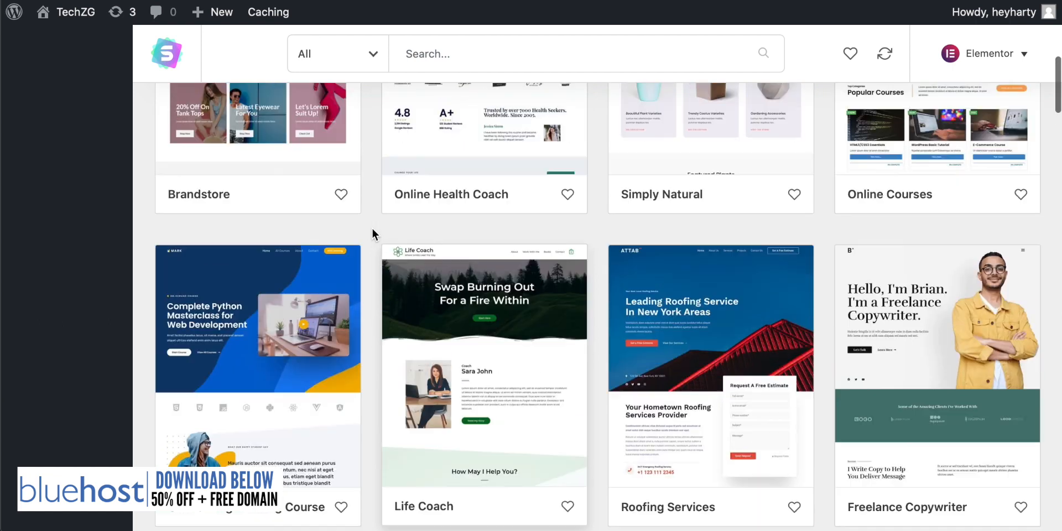
scroll(372, 232, up, 4)
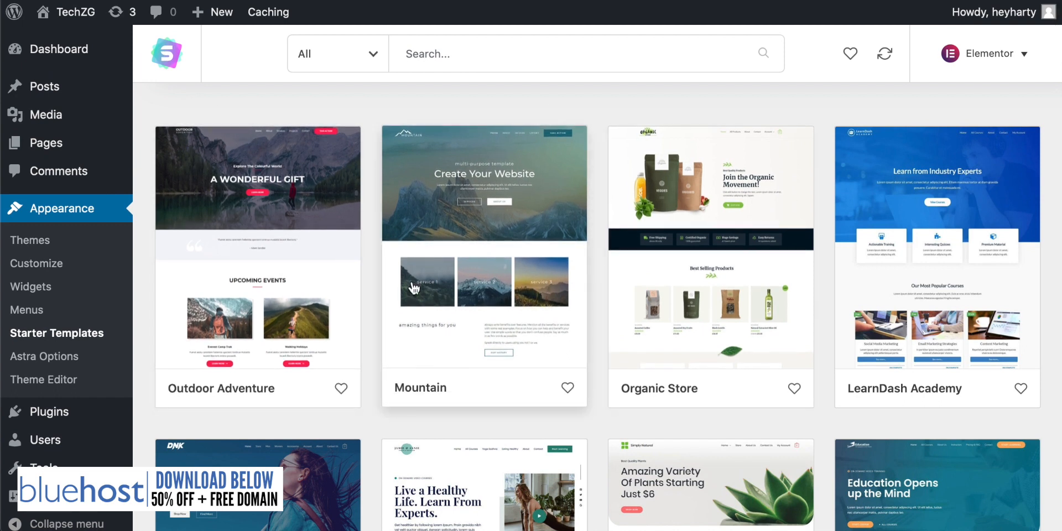
scroll(490, 270, down, 1)
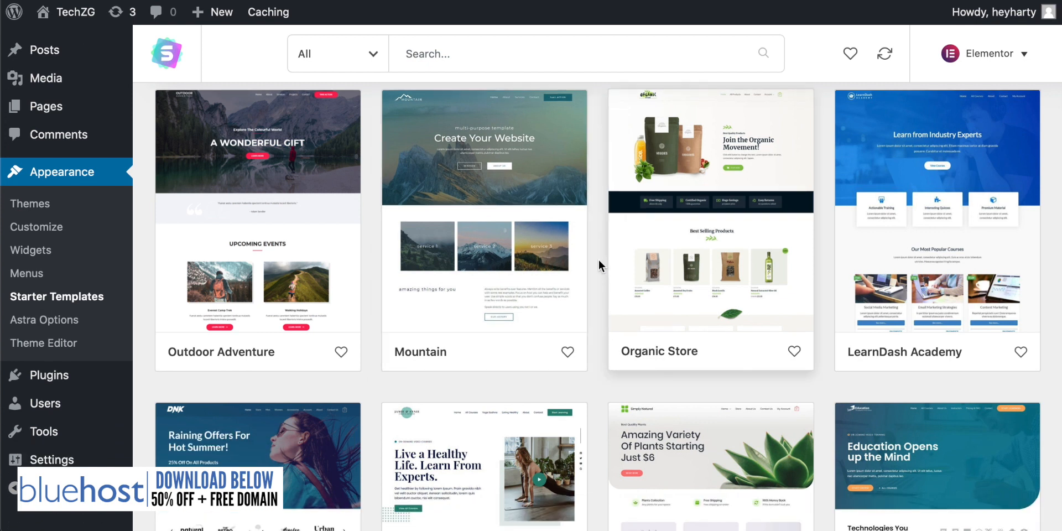
scroll(598, 260, up, 1)
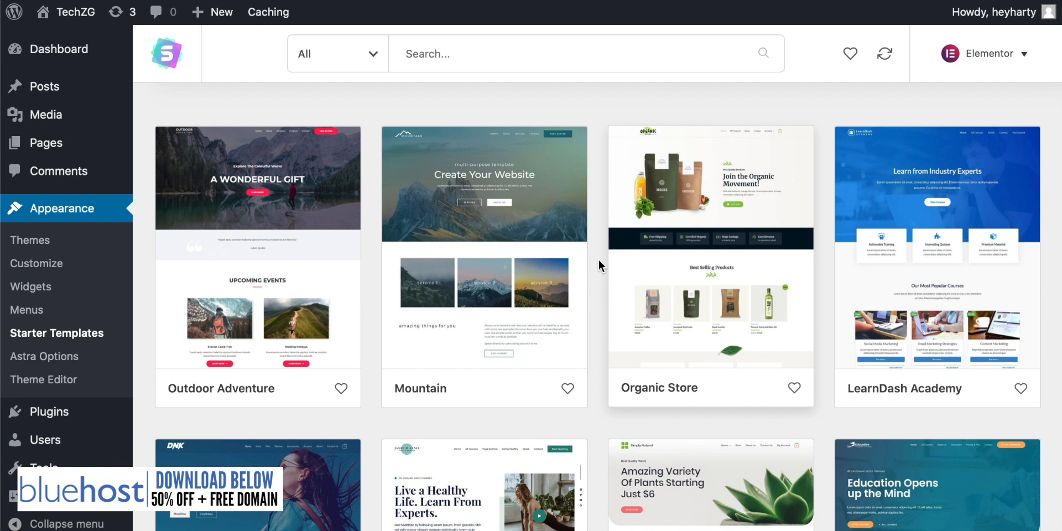
Open the Mountain template and preview its Home, About and Services page templates
click(517, 170)
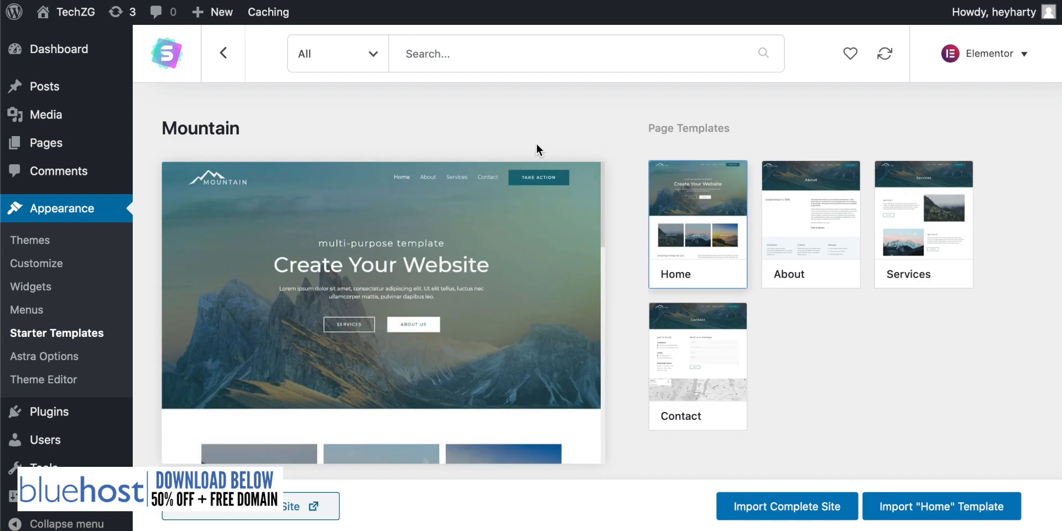
scroll(612, 194, down, 1)
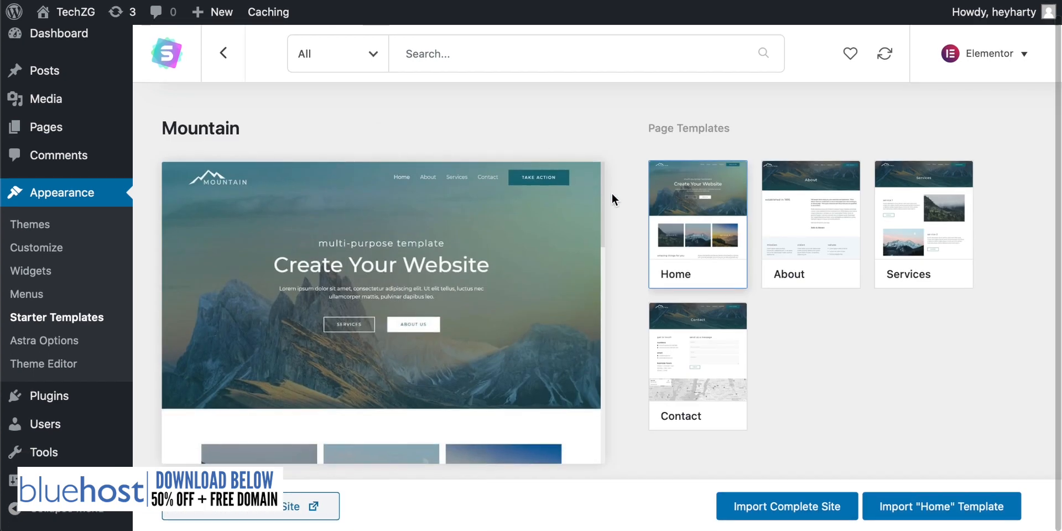
scroll(558, 224, down, 1)
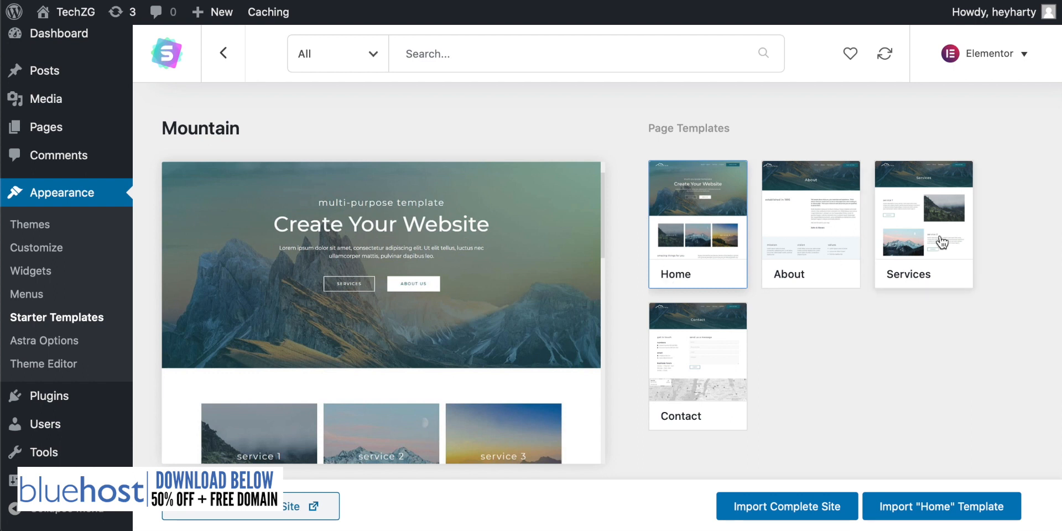
scroll(532, 269, down, 2)
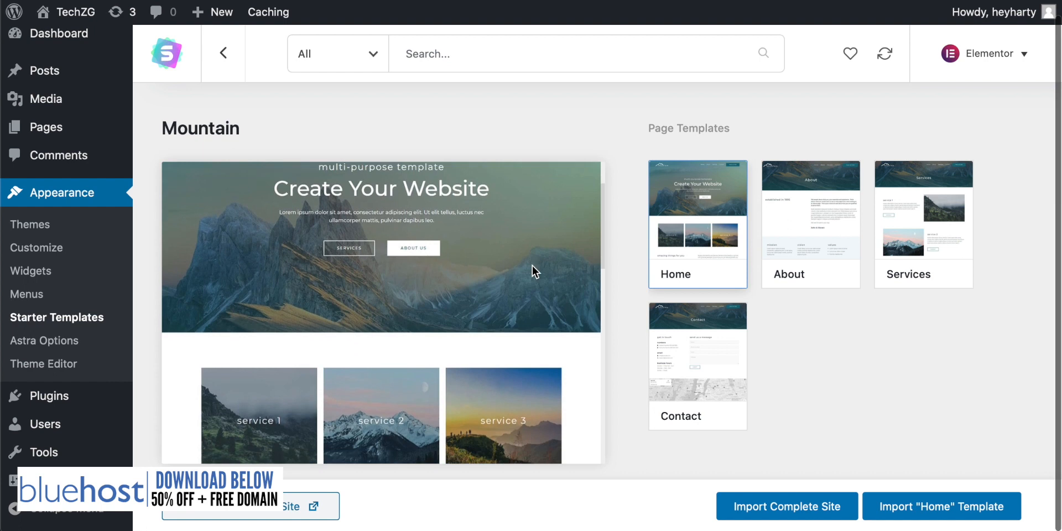
click(802, 190)
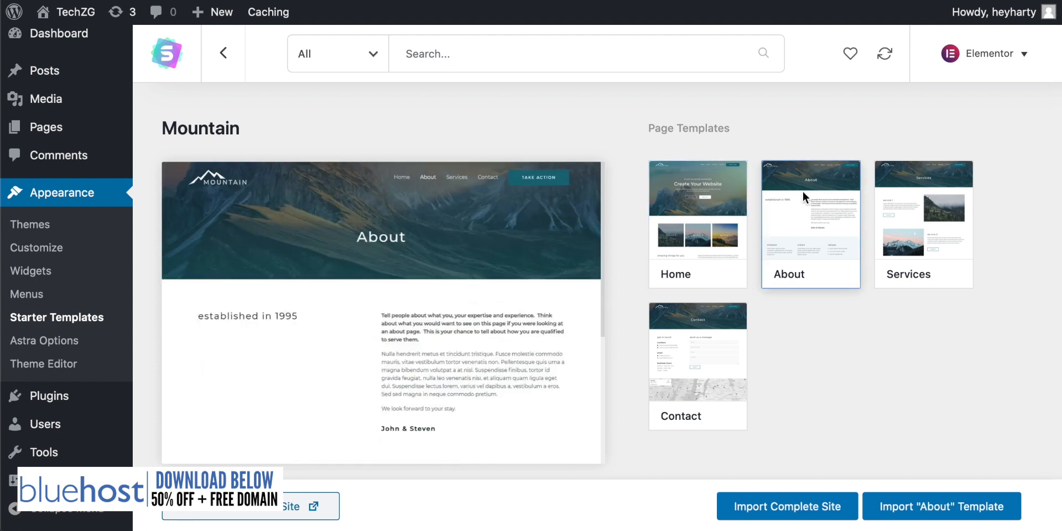
click(921, 231)
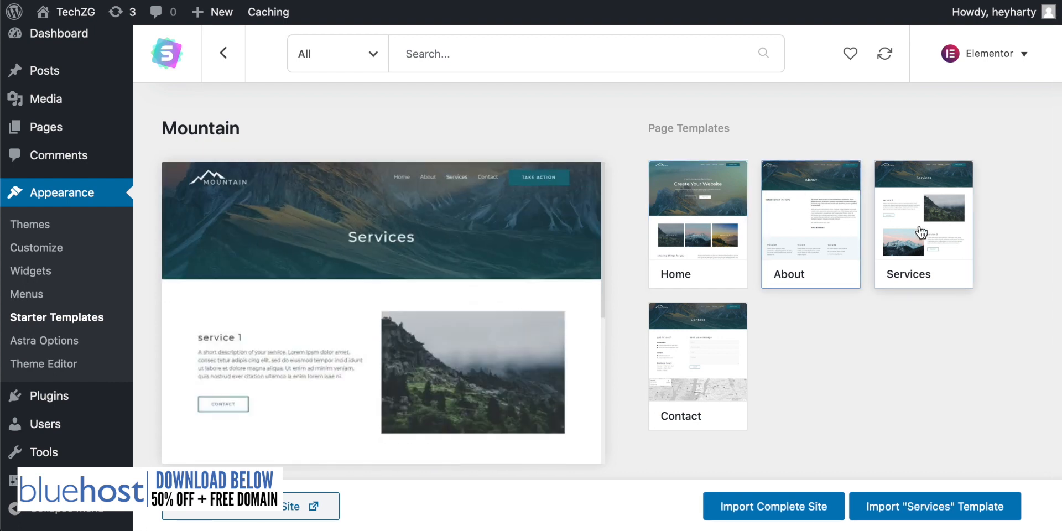
Preview the Mountain template's Contact, Services and Home page templates
click(702, 352)
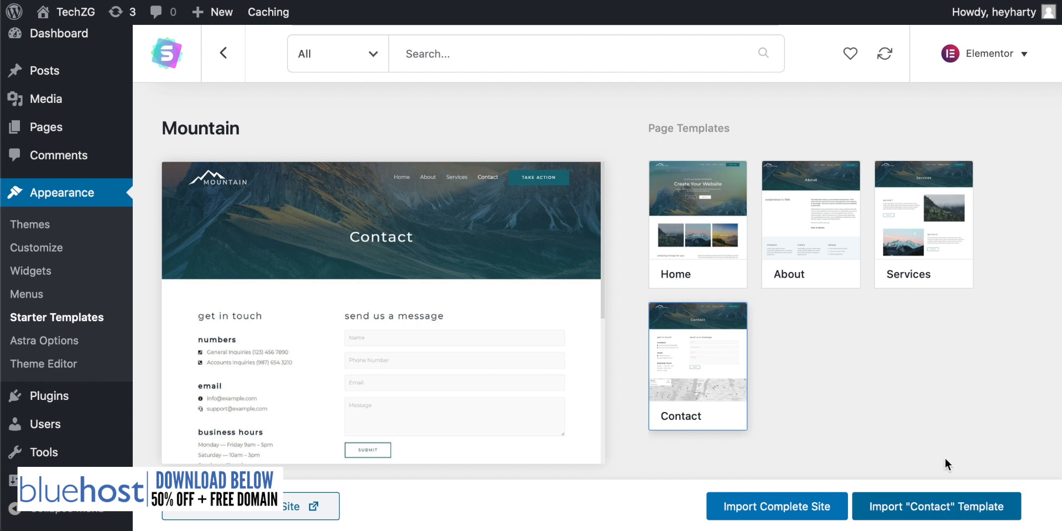
click(924, 256)
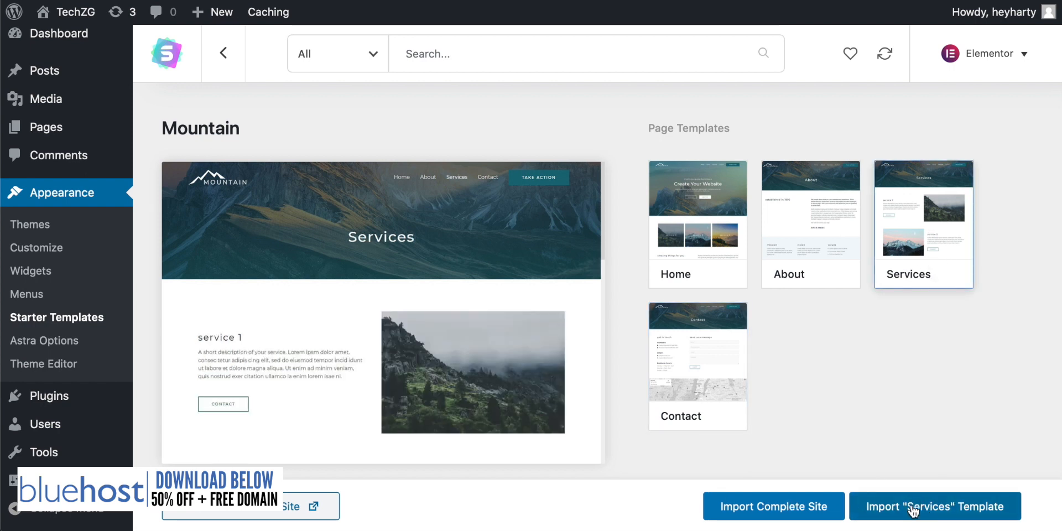
click(693, 220)
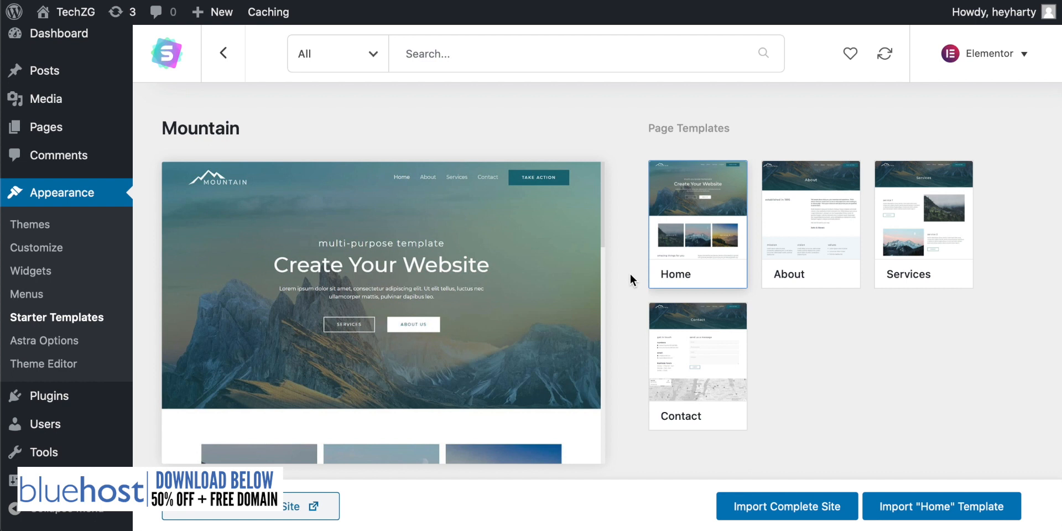
scroll(520, 275, down, 5)
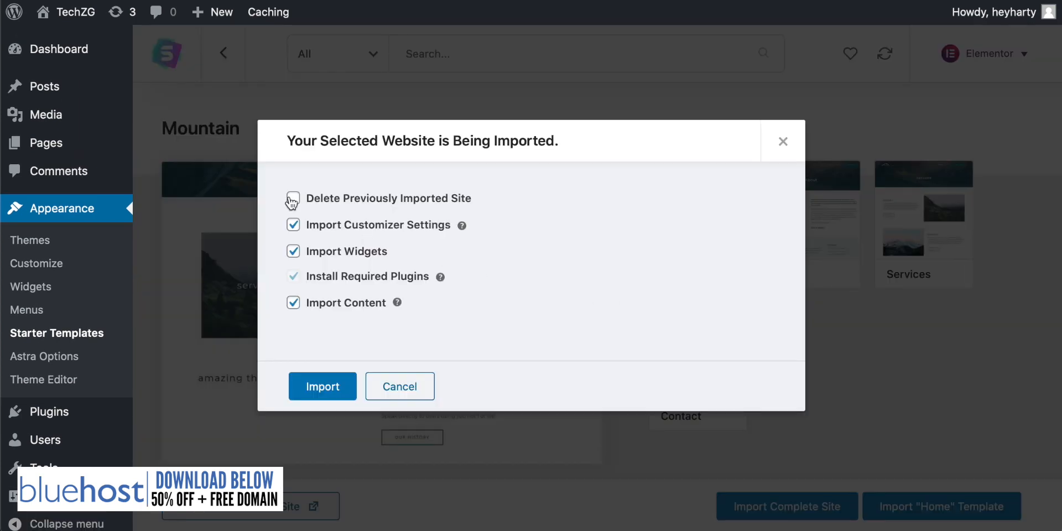
Import the complete Mountain site with deletion of the previously imported site enabled, and open its home page in the Elementor editor
click(292, 200)
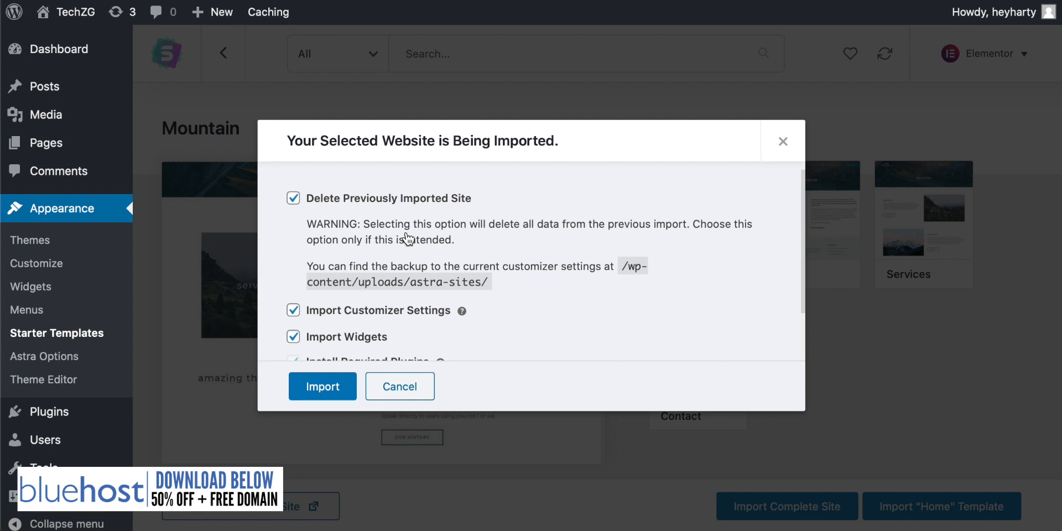
click(332, 387)
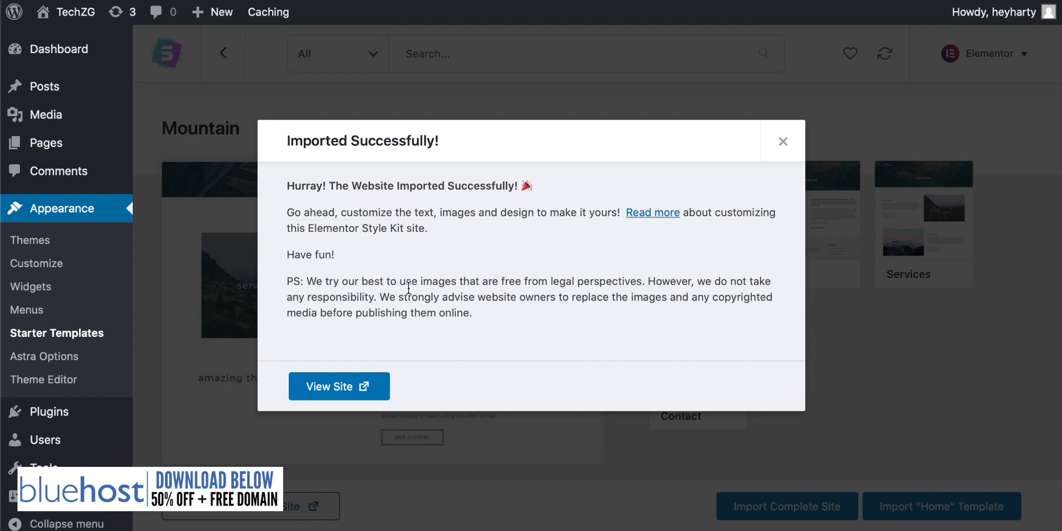
click(338, 387)
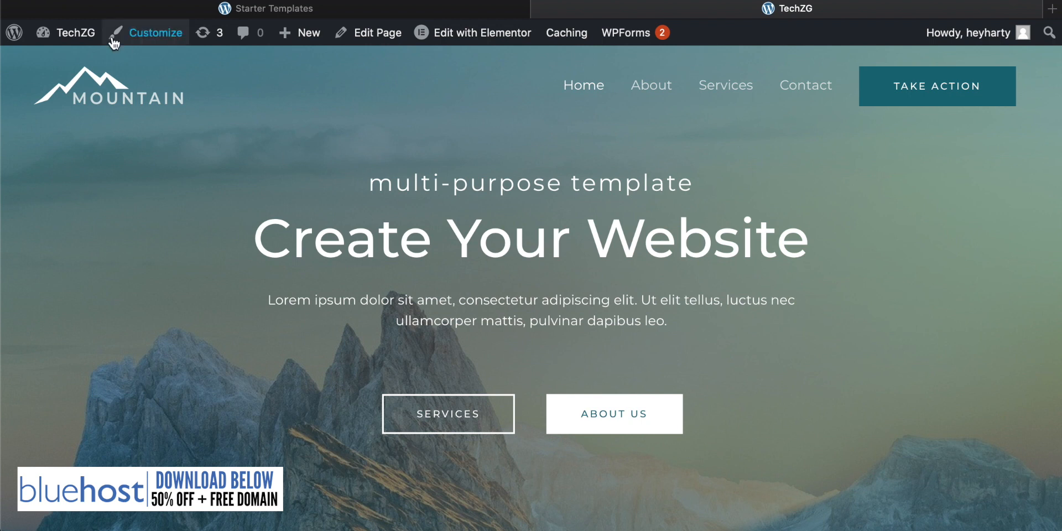
mouse_move(421, 34)
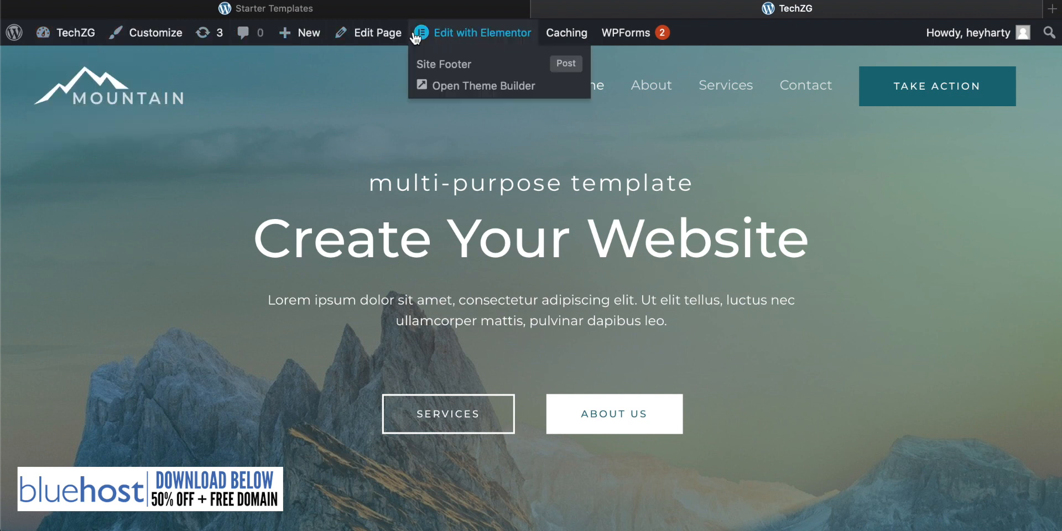
click(479, 32)
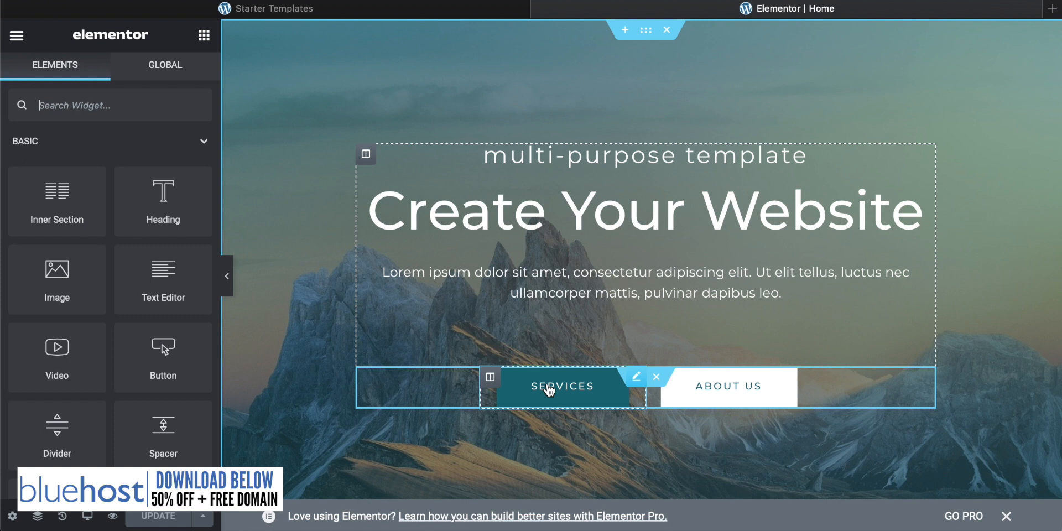
Inspect the editable settings of the home page's main heading, the small heading above it and the Services button
click(578, 216)
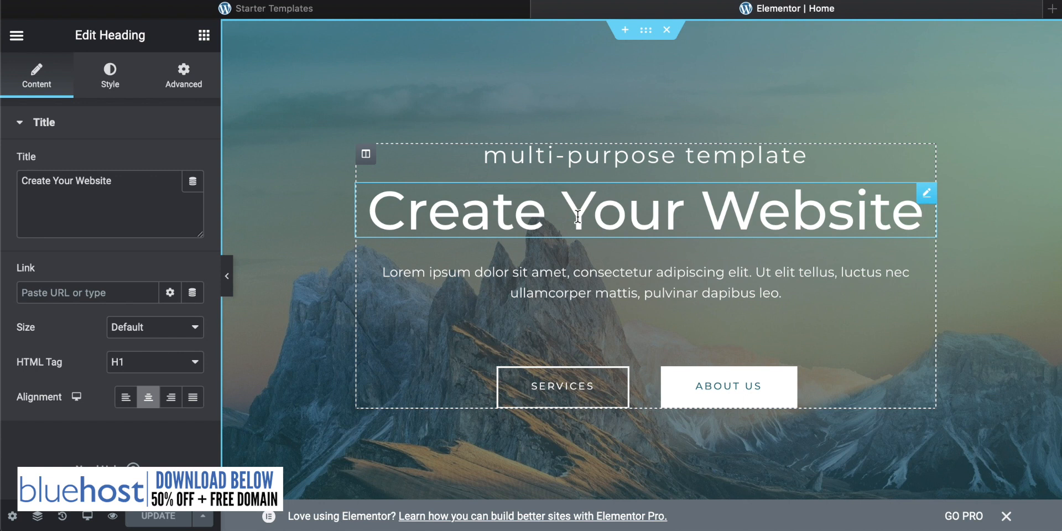
click(119, 182)
drag(119, 181, 14, 183)
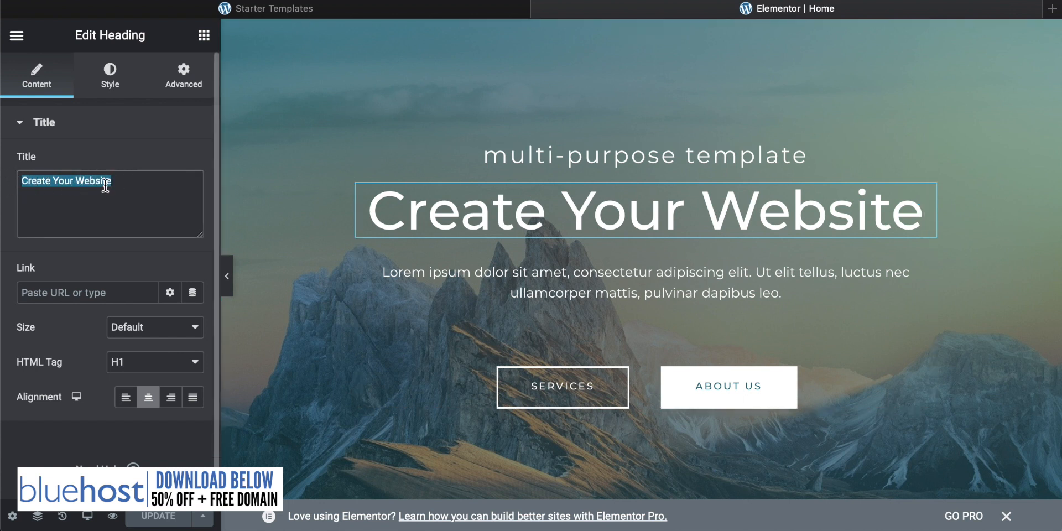
click(124, 185)
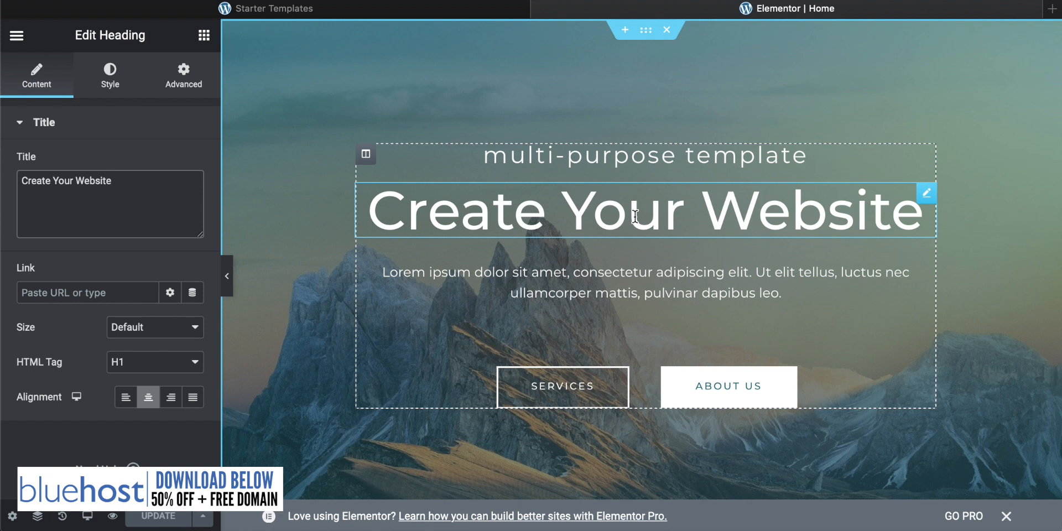
click(596, 161)
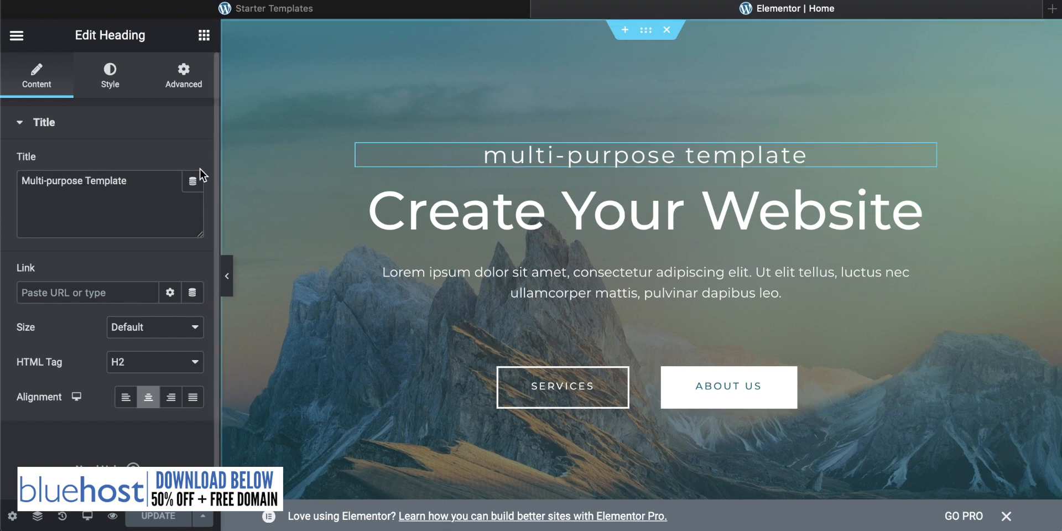
click(530, 385)
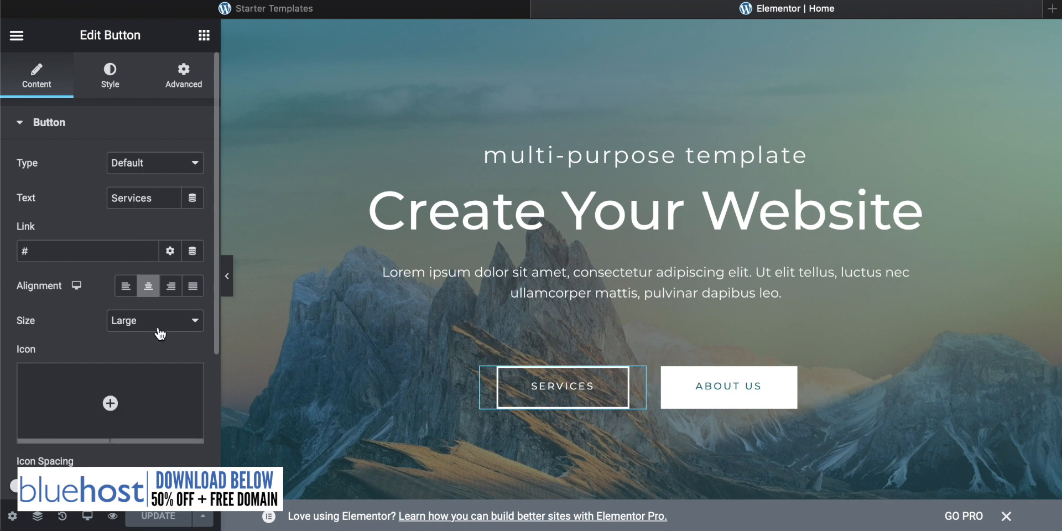
Replace the main heading "Create Your Website" with "Credirc the Chef"
click(590, 215)
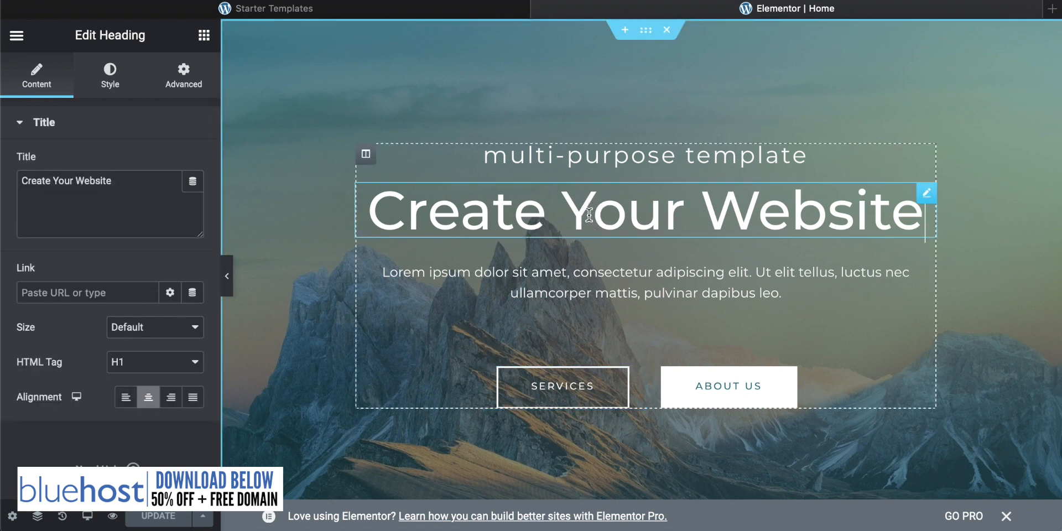
click(134, 180)
click(133, 183)
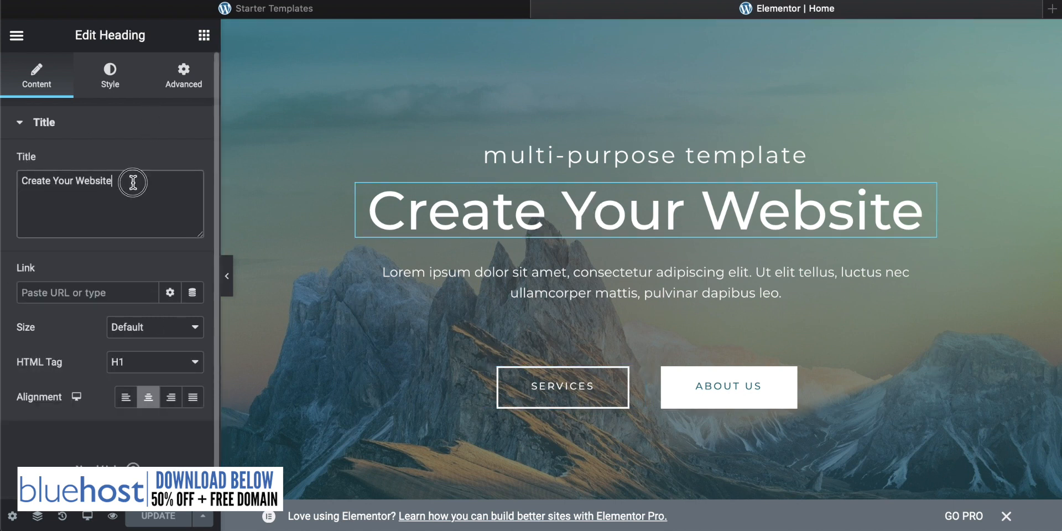
drag(133, 182, 2, 166)
text(Cre)
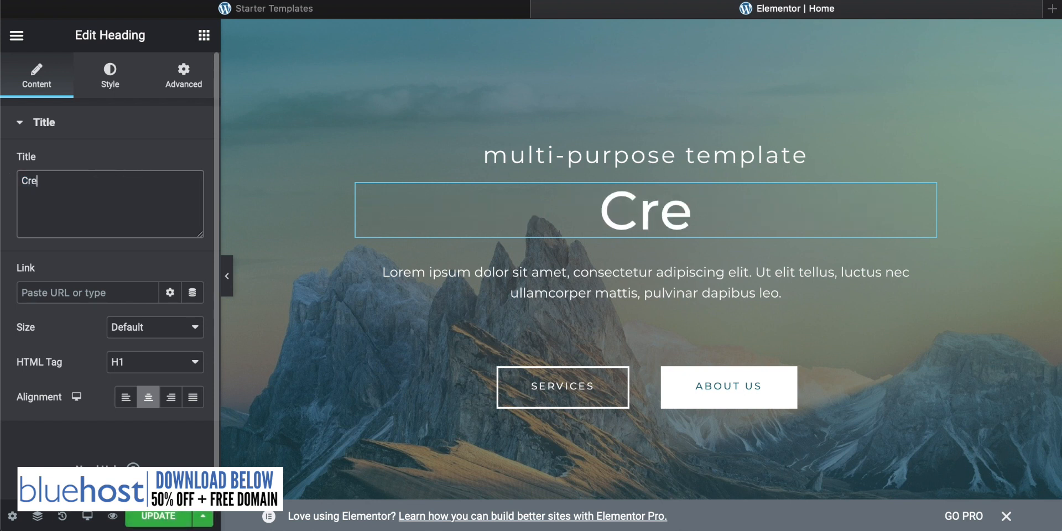
text(dirc the Chef)
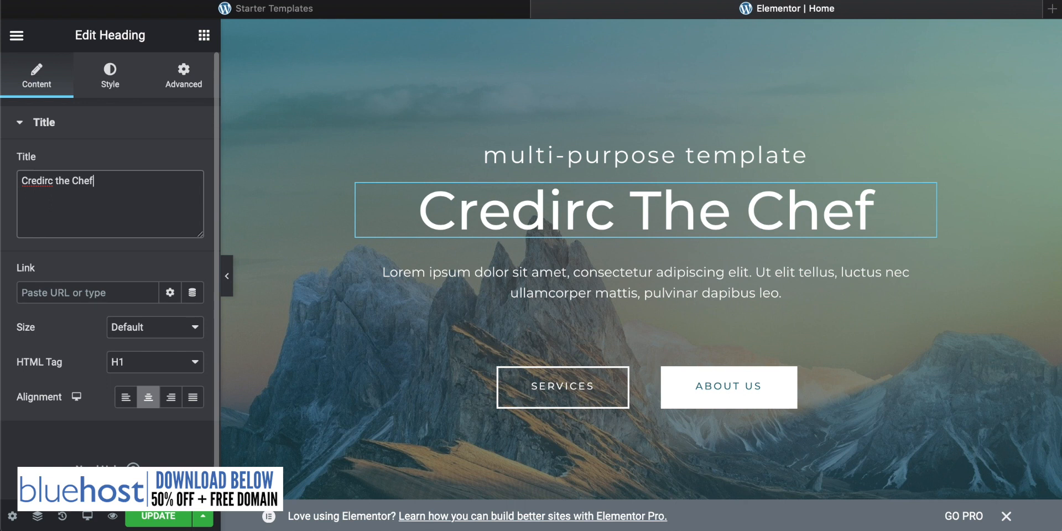
Change the small heading above the main title to "The best personal chef"
click(674, 160)
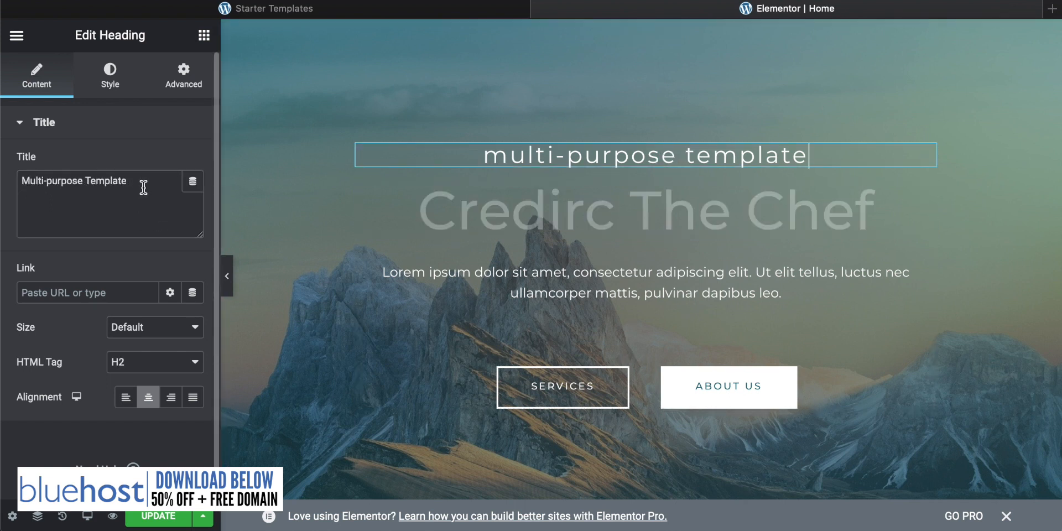
drag(142, 185, 3, 161)
text(The b)
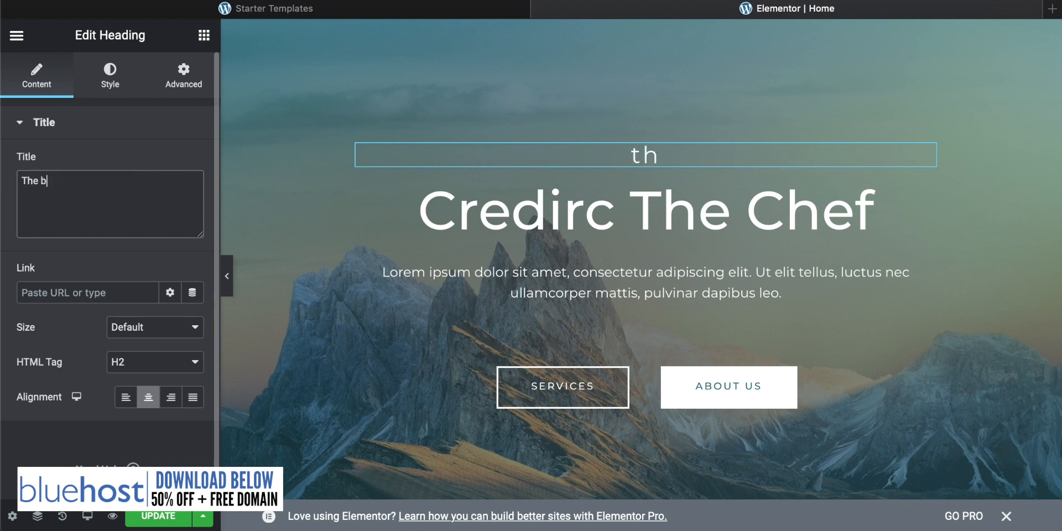
text(est personal chef)
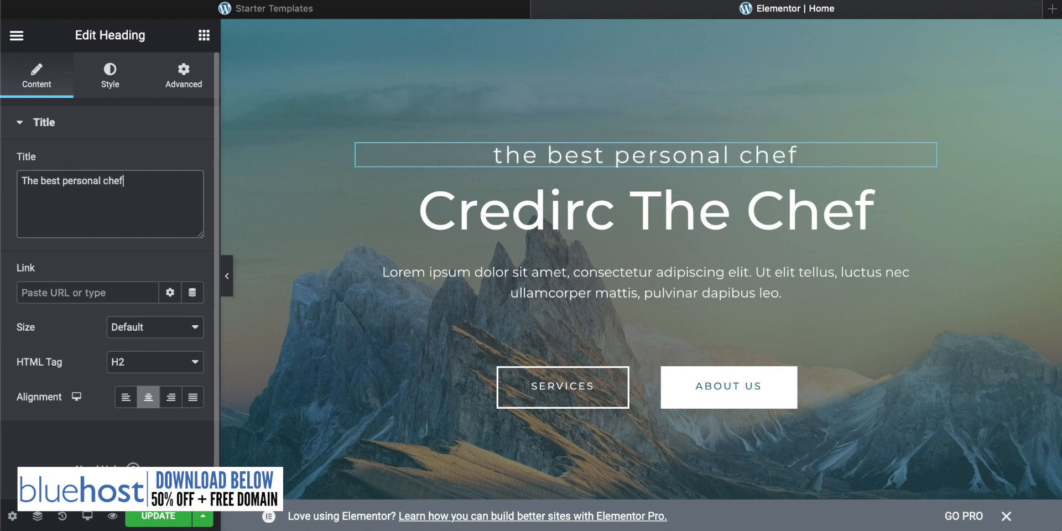
Correct the misspelled first word of the main heading so it reads "Cedric the Chef"
click(510, 200)
drag(609, 213, 462, 210)
text(edric)
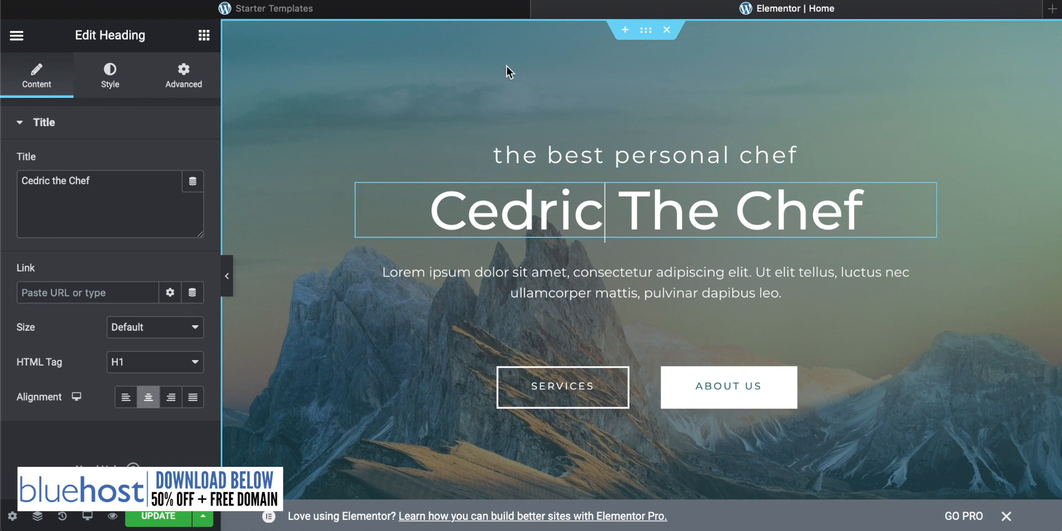
Try deleting the lorem ipsum text block below the main heading
click(584, 152)
click(586, 202)
click(616, 302)
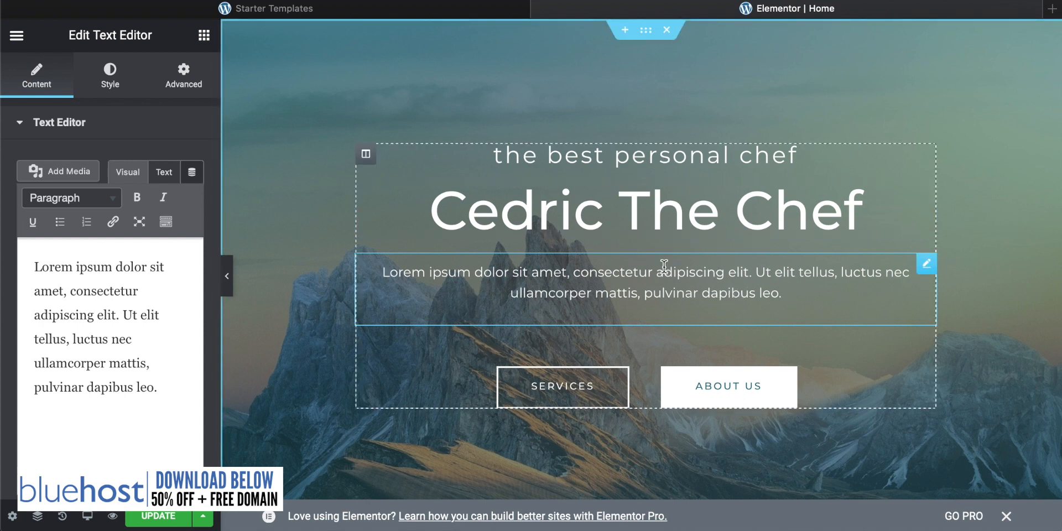
click(931, 271)
right_click(929, 271)
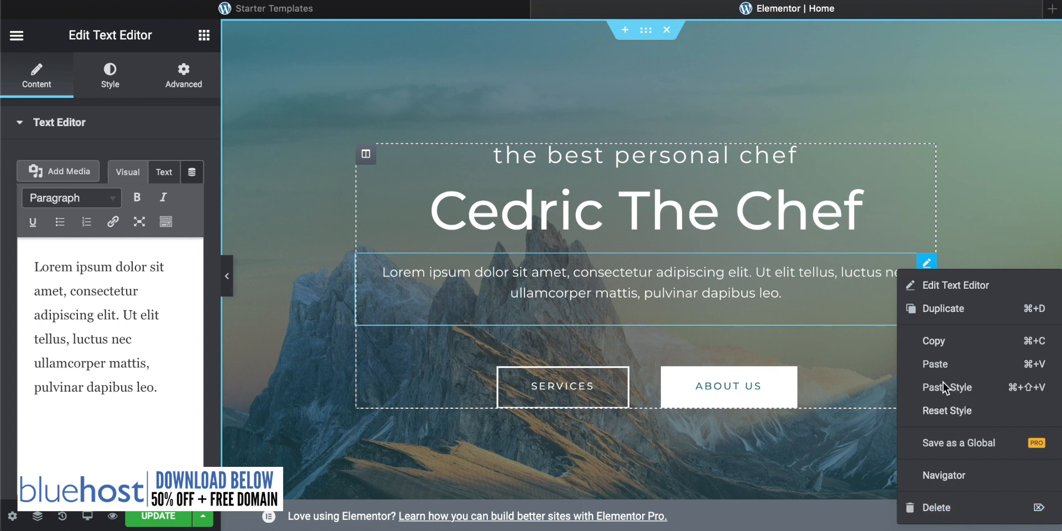
click(937, 507)
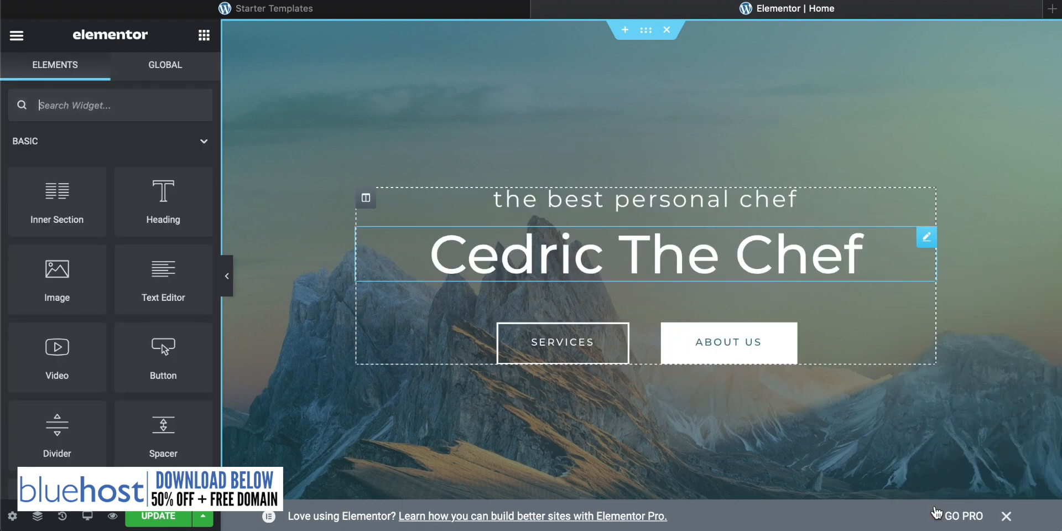
click(725, 260)
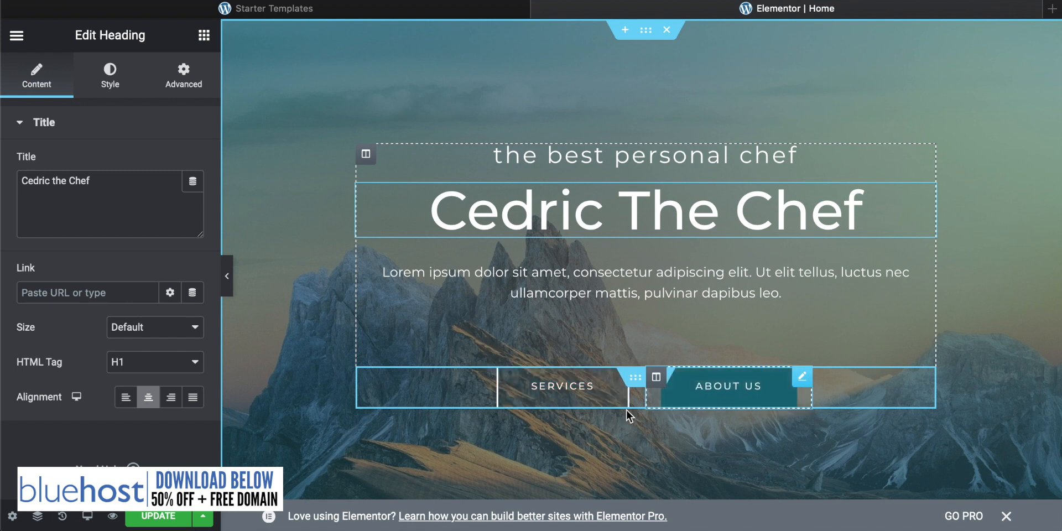
click(559, 393)
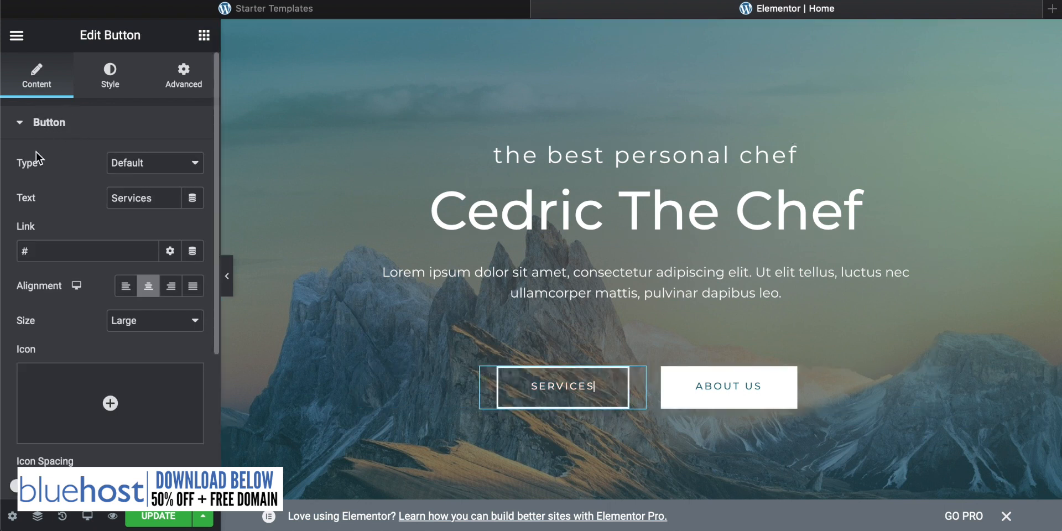
click(48, 251)
double_click(26, 251)
click(48, 251)
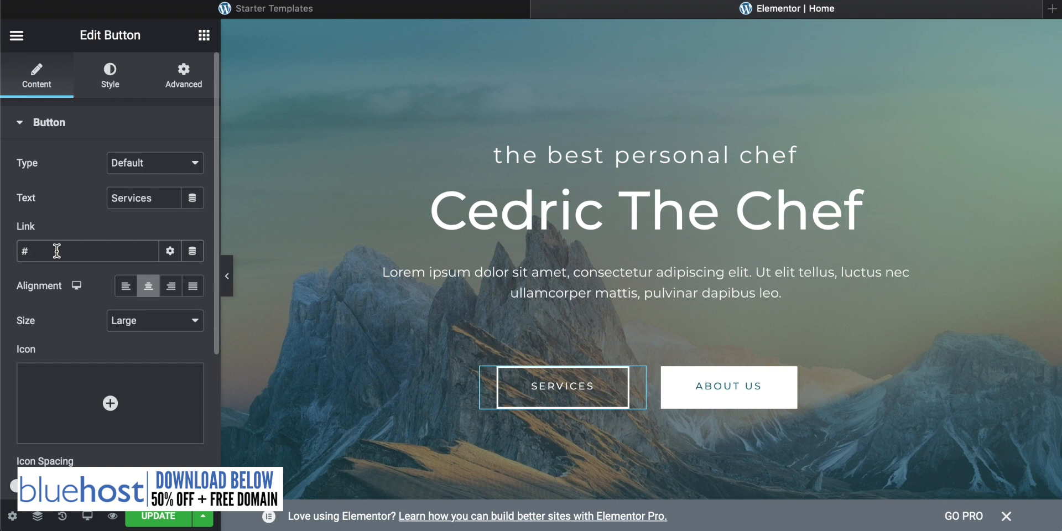
drag(57, 251, 1, 208)
text(htt)
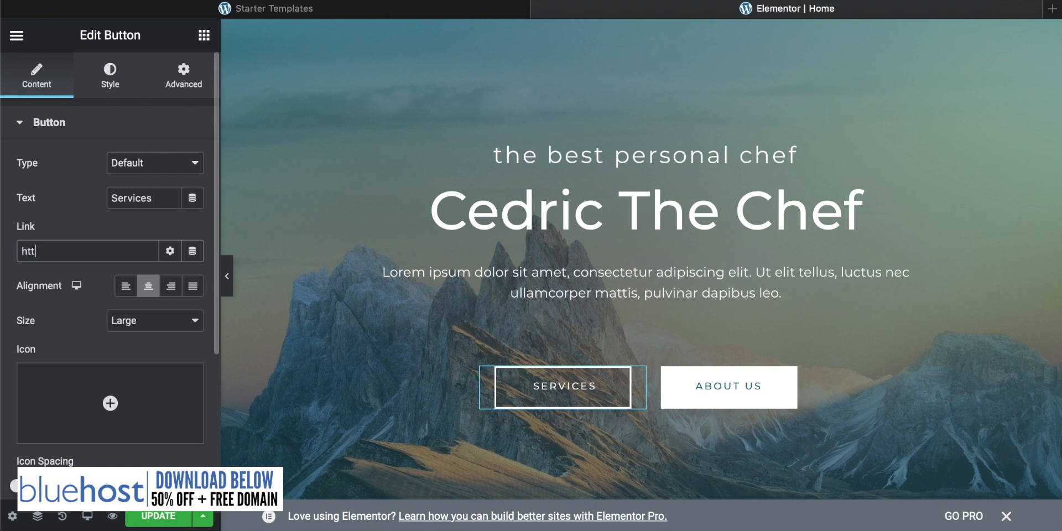
text(ps://techzg.co/services)
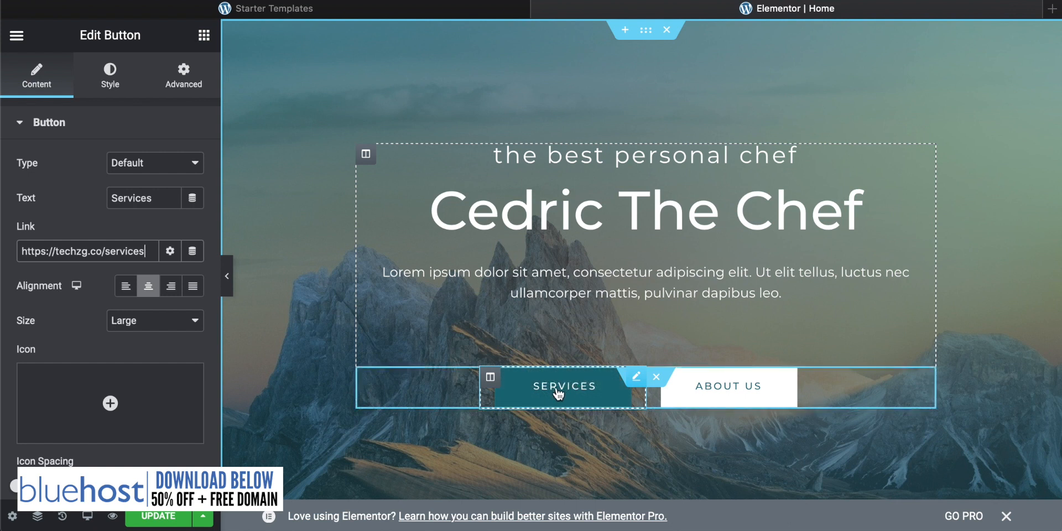
View the live TechZG site's Services page in a new browser tab, and return to the Elementor editor
click(1052, 8)
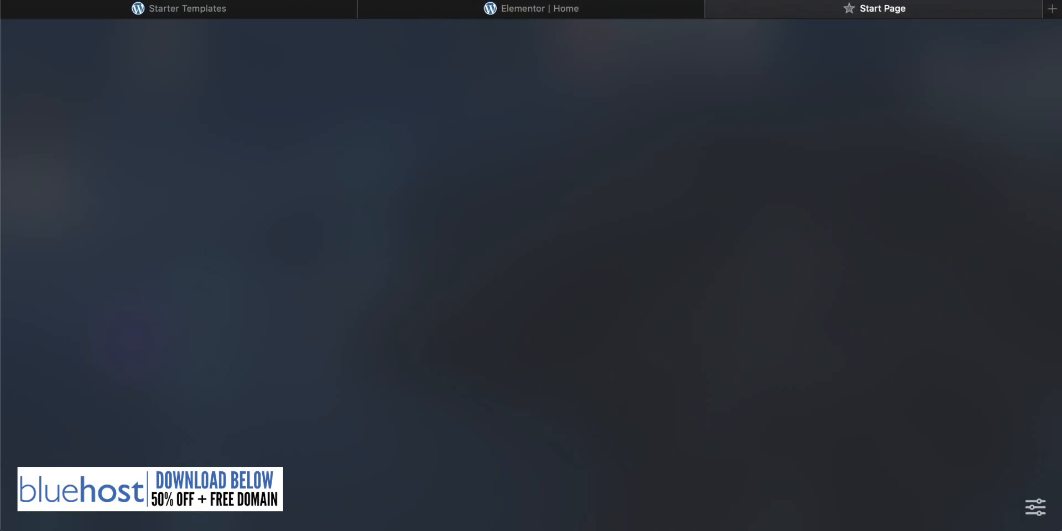
text(techzg)
key(Return)
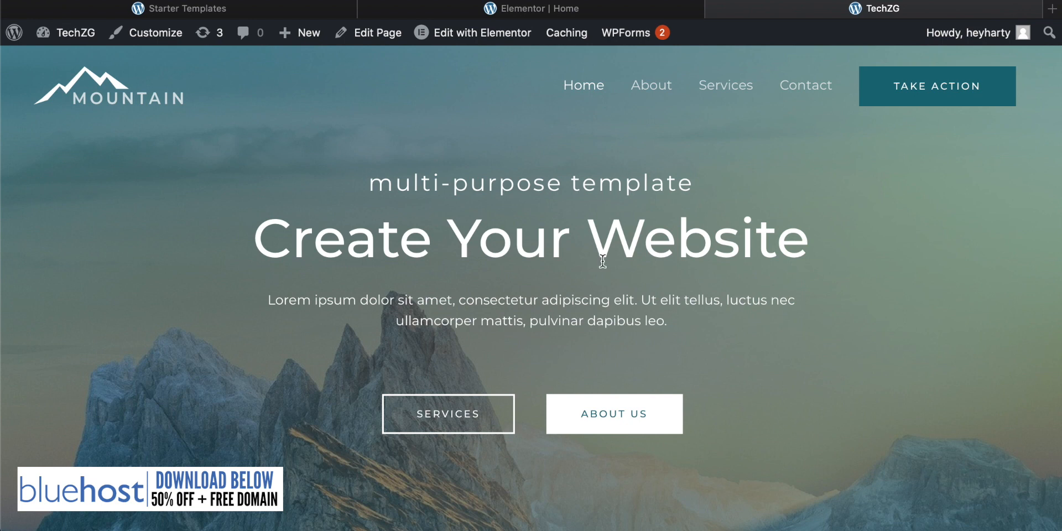
click(723, 94)
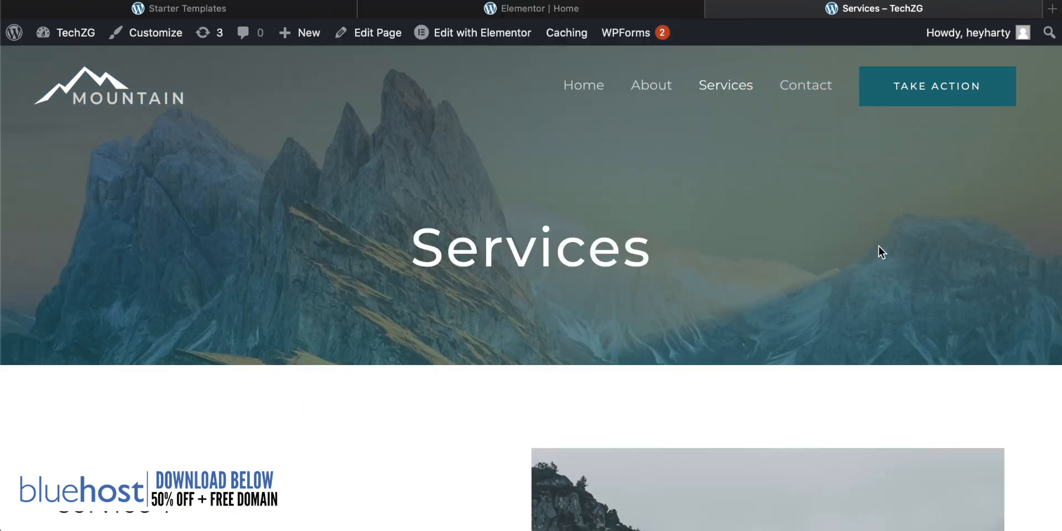
scroll(599, 241, down, 8)
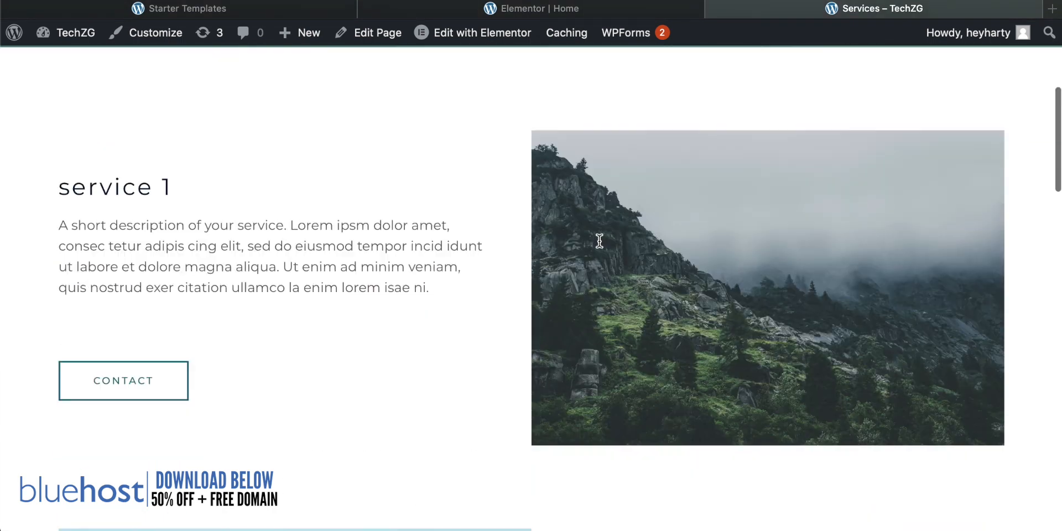
scroll(599, 241, up, 8)
click(549, 11)
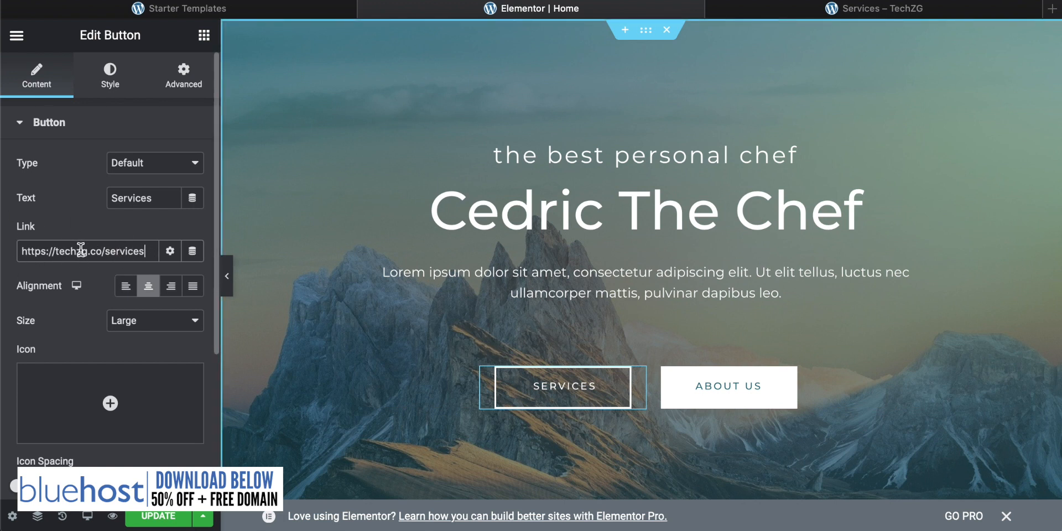
click(738, 385)
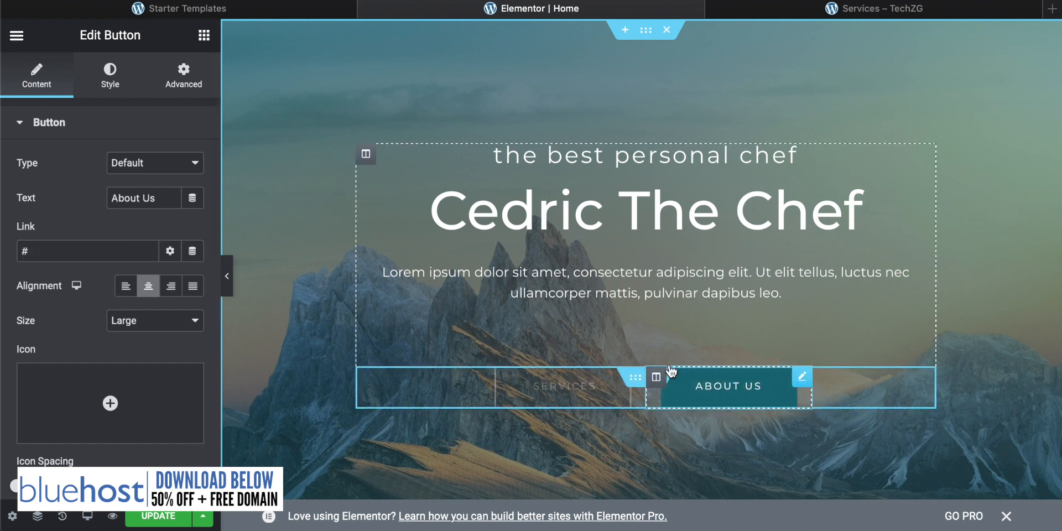
click(50, 251)
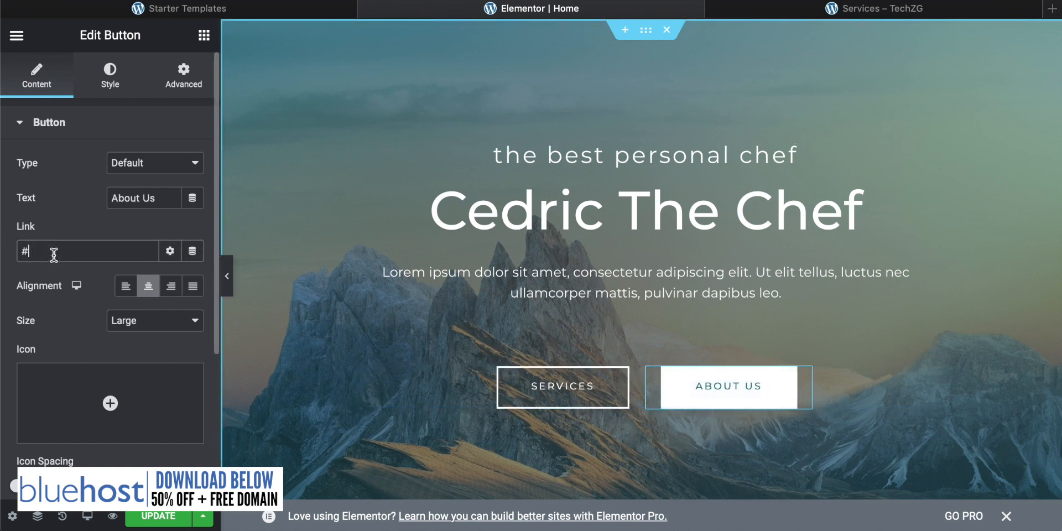
click(908, 7)
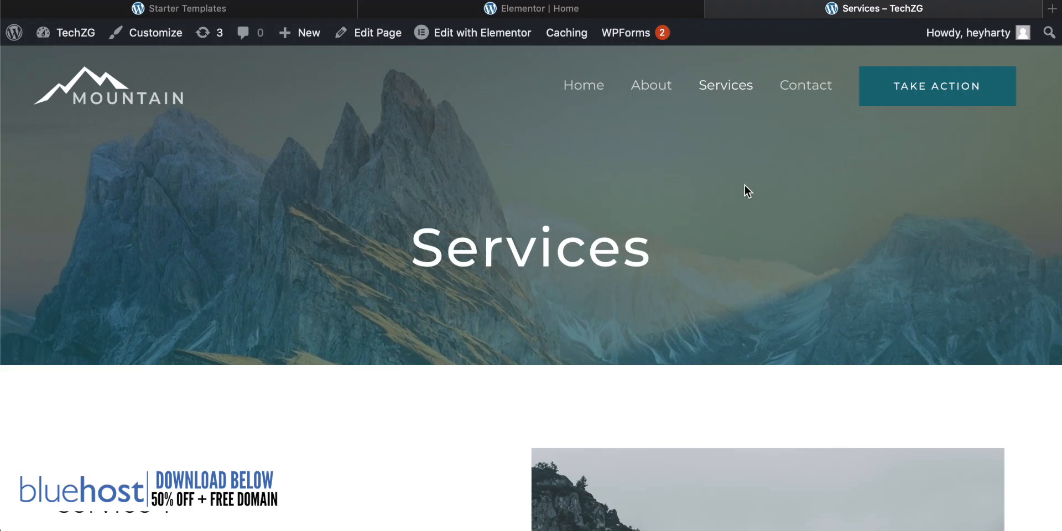
click(657, 92)
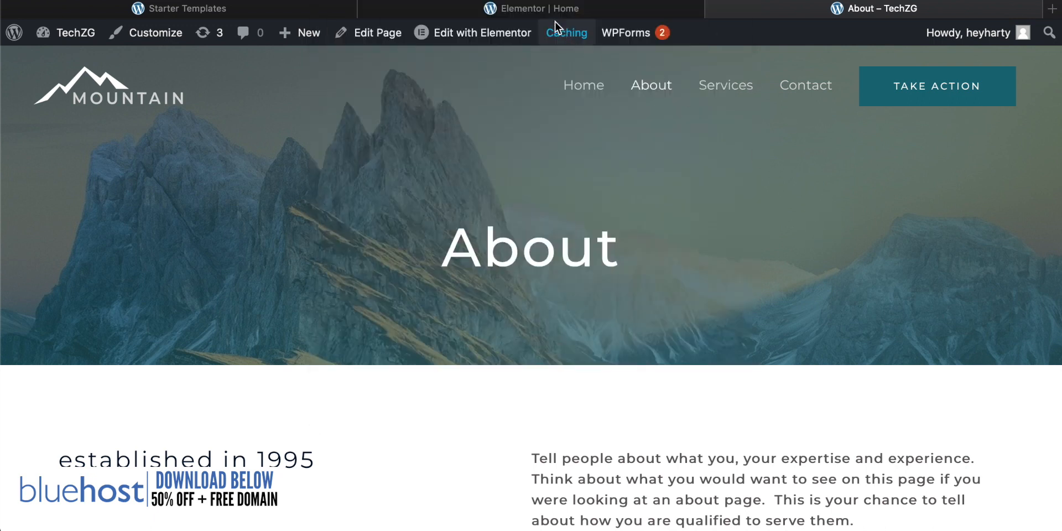
click(551, 10)
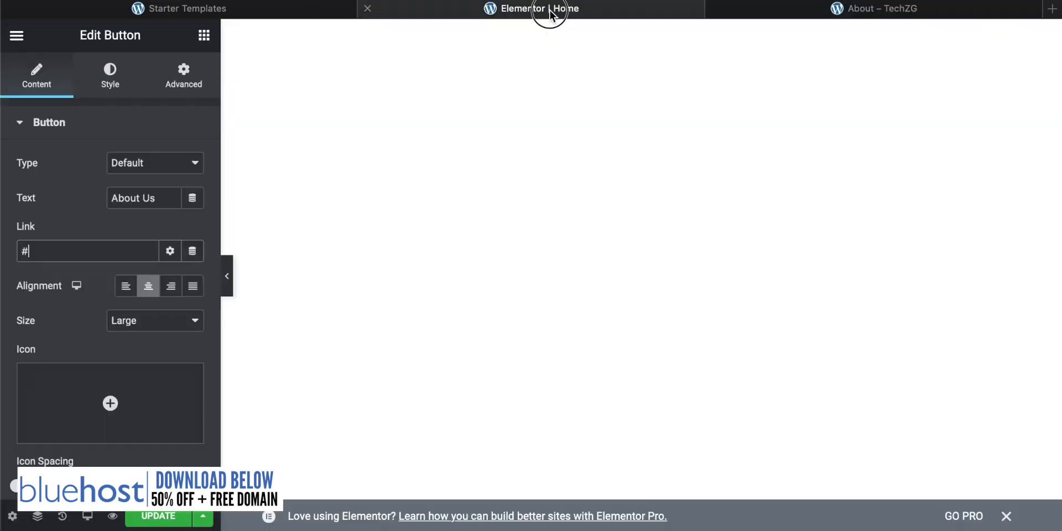
drag(59, 249, 2, 247)
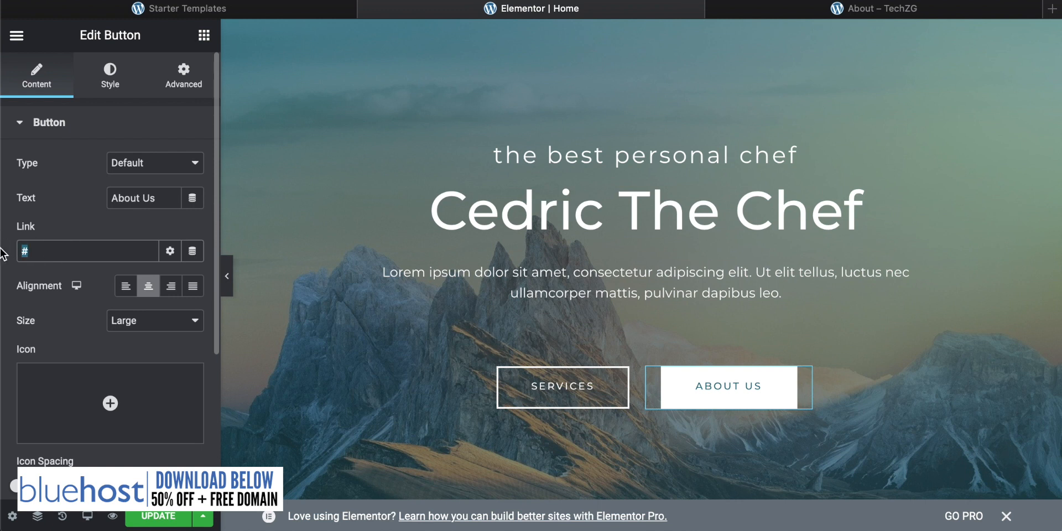
text(https://techzg.co/about/)
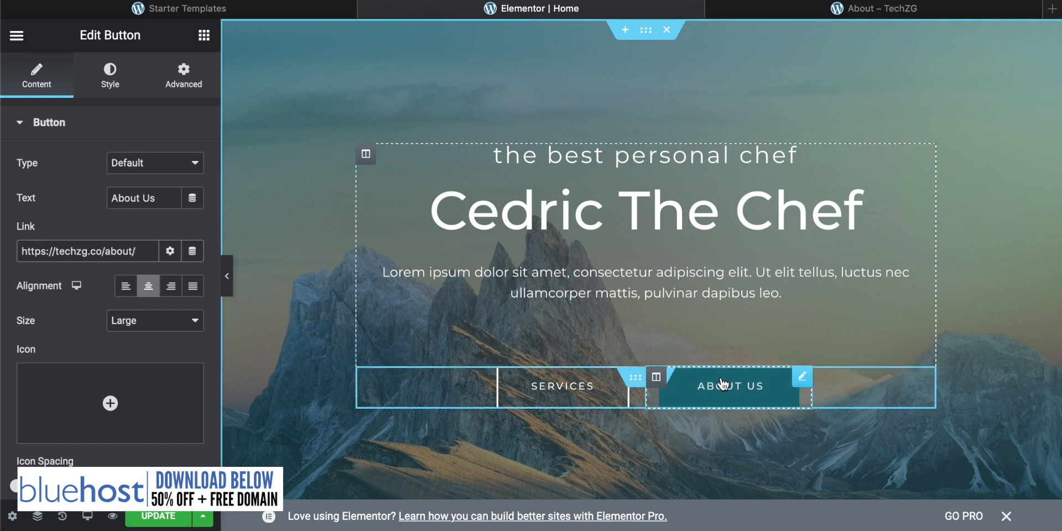
Change the Services button's text to "My menu!"
click(562, 390)
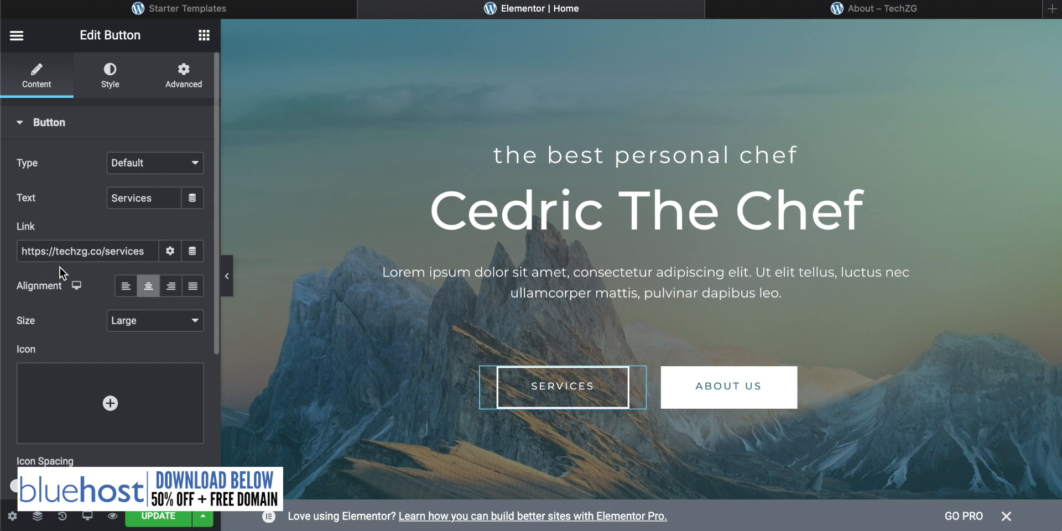
drag(160, 196, 3, 198)
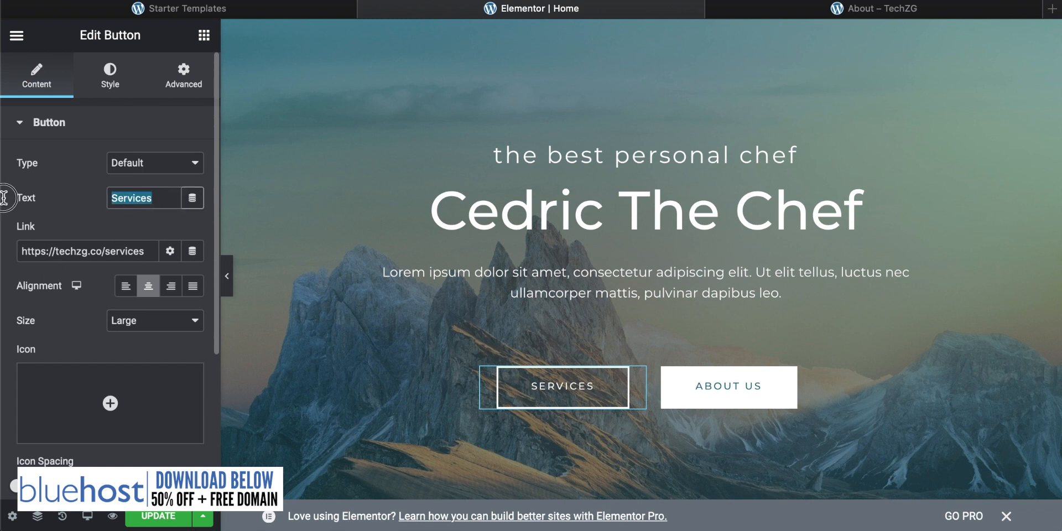
text(My)
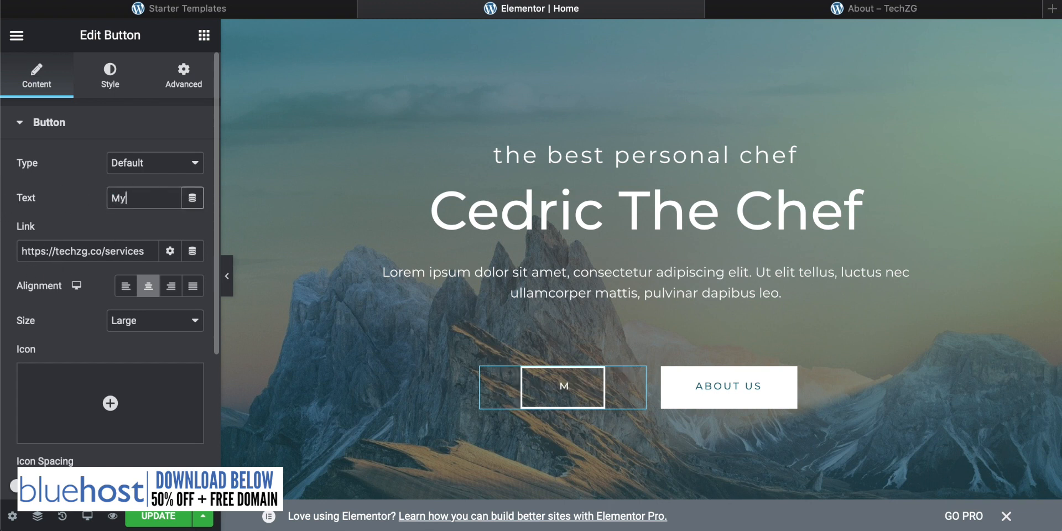
text( menu!)
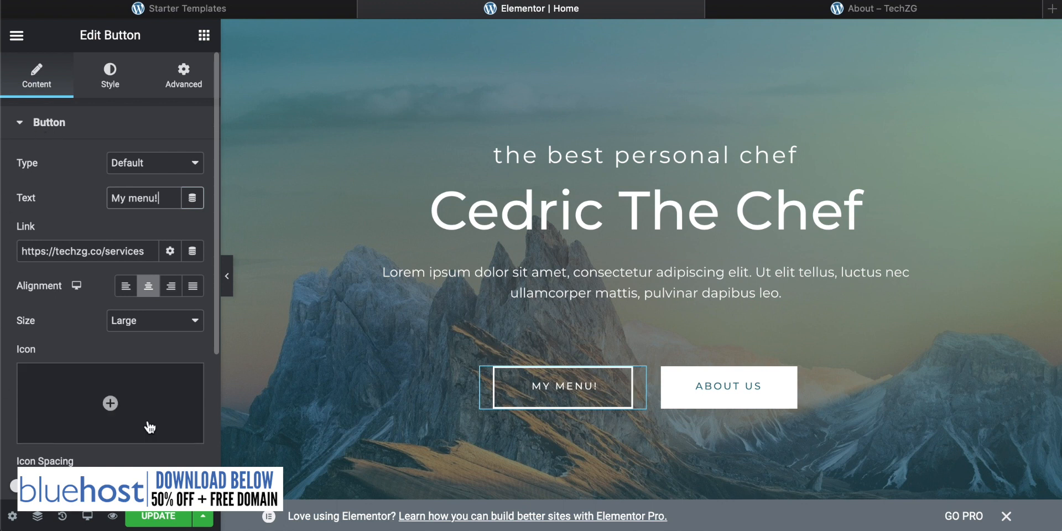
Restore the button's text to "Services"
key(BackSpace)
key(BackSpace)
key(BackSpace)
key(BackSpace)
key(BackSpace)
key(BackSpace)
key(BackSpace)
key(BackSpace)
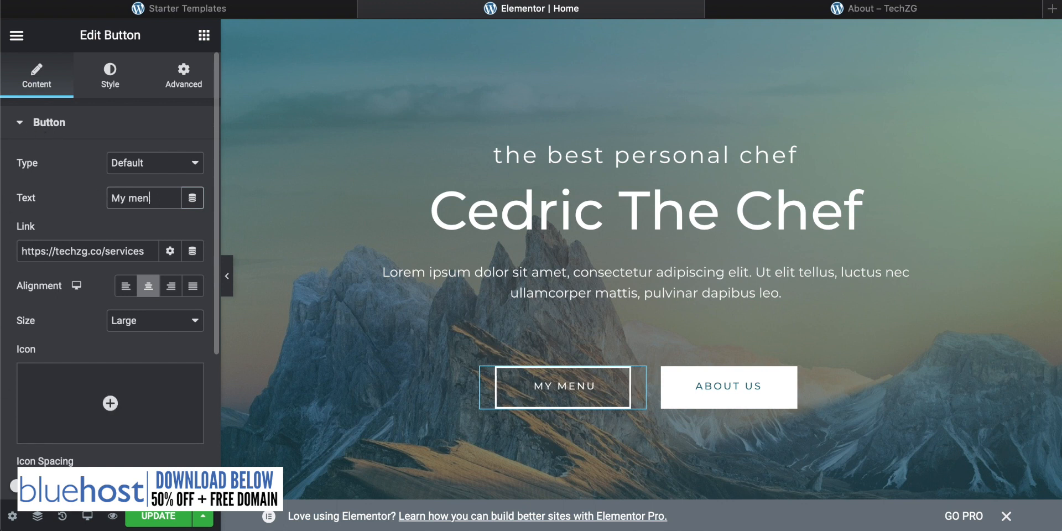
text(Ser)
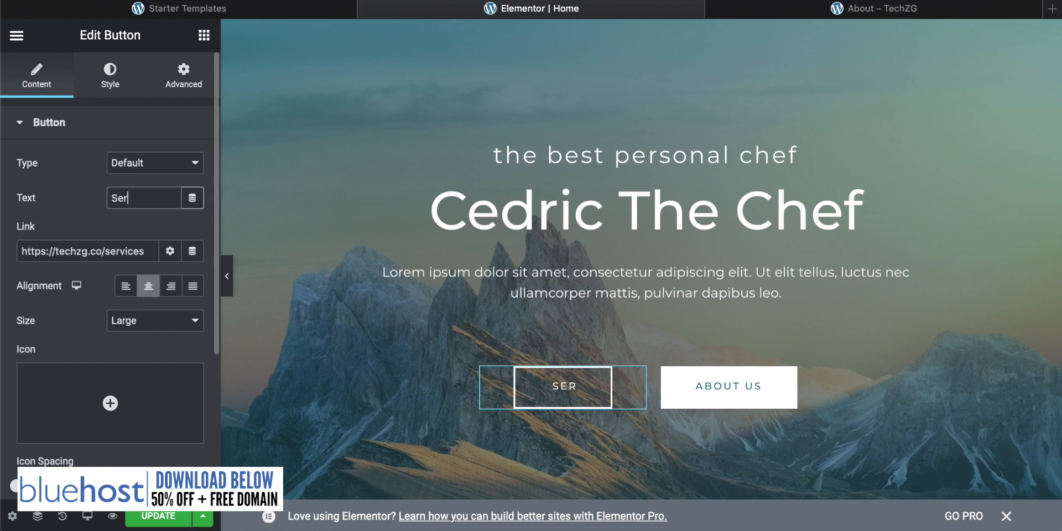
text(vice)
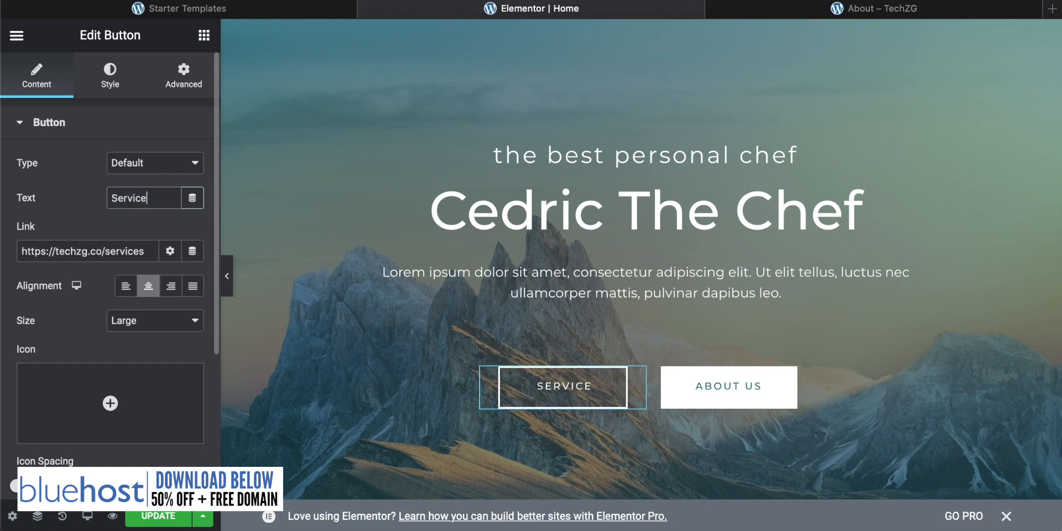
text(s)
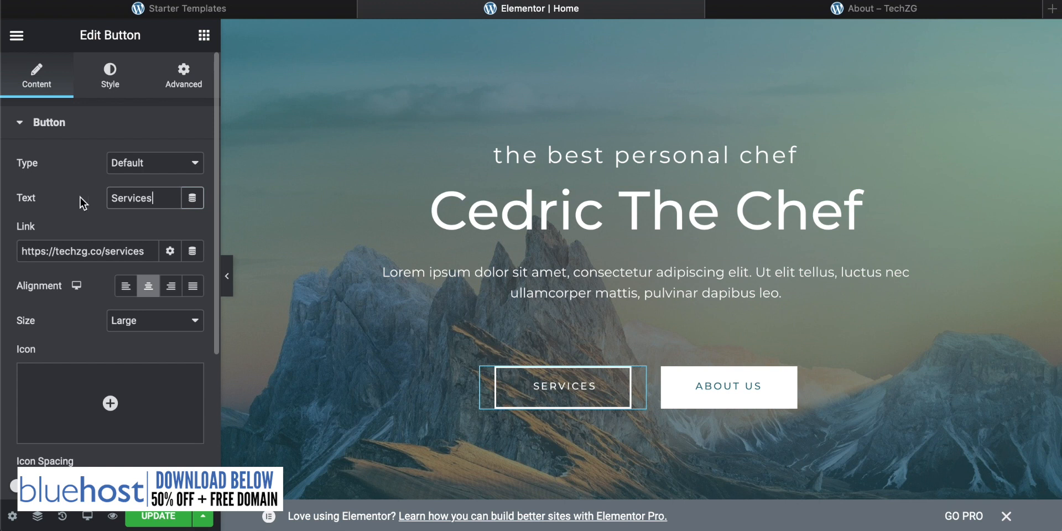
Filter the icon library by "arrow" and insert the plain right arrow icon into the Services button
scroll(12, 242, down, 1)
scroll(91, 267, down, 3)
mouse_move(83, 265)
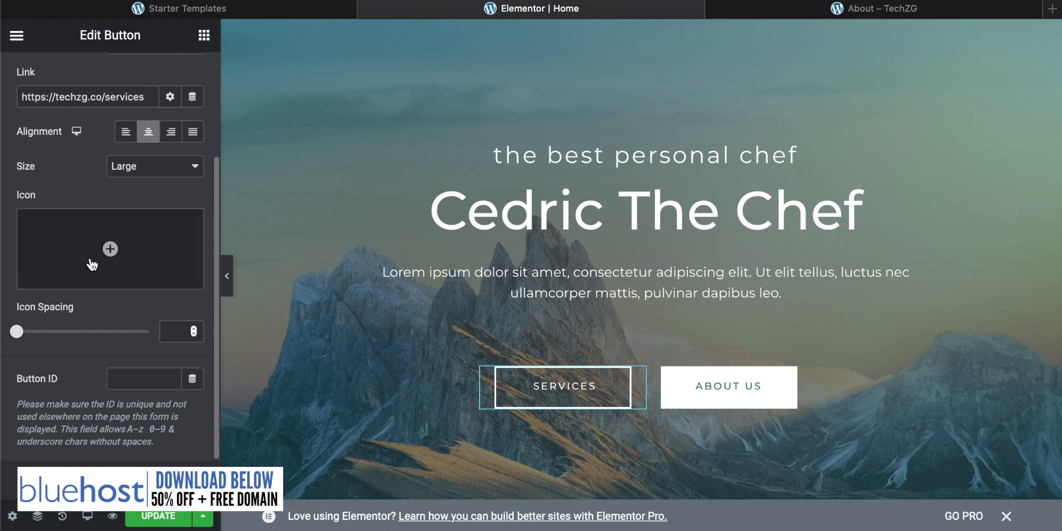
click(59, 276)
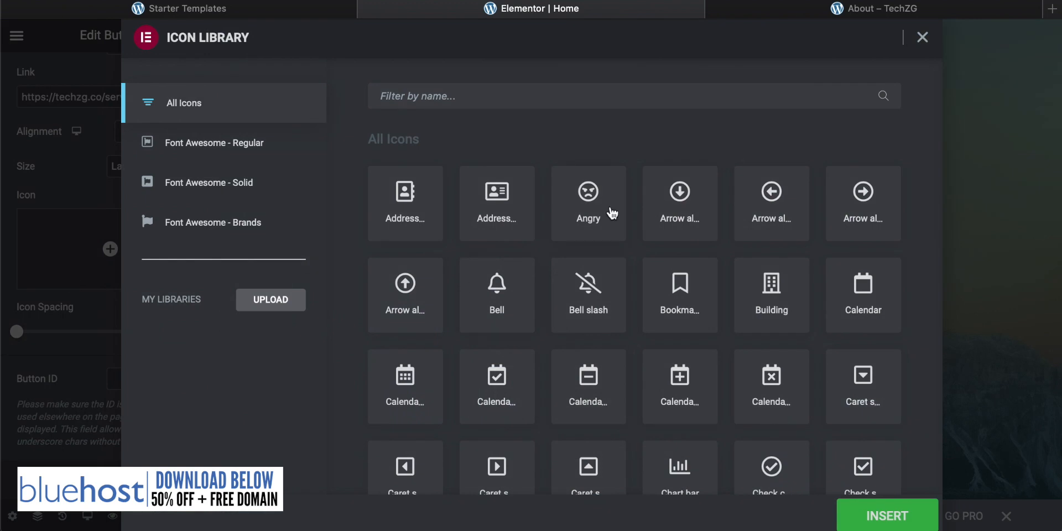
scroll(577, 240, down, 2)
scroll(577, 240, down, 10)
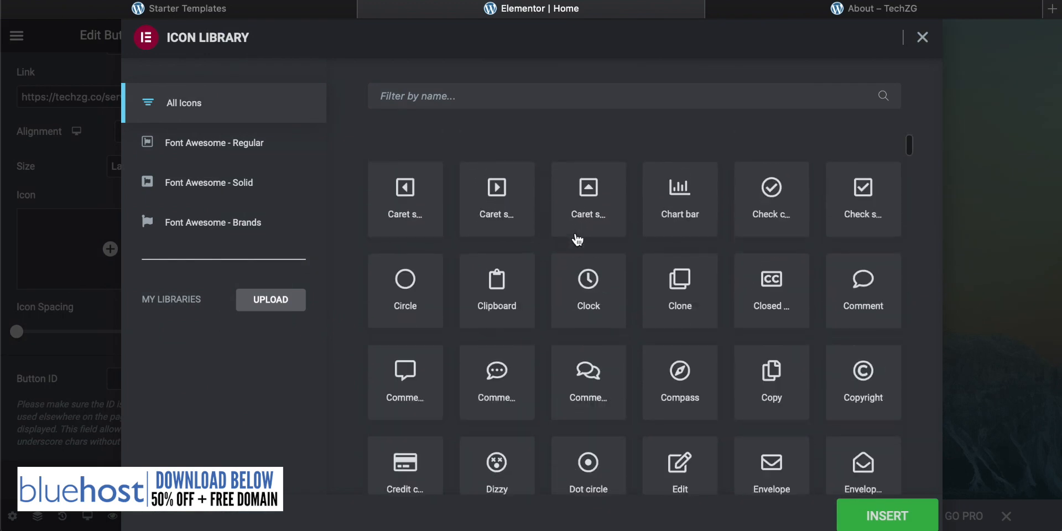
scroll(577, 239, down, 4)
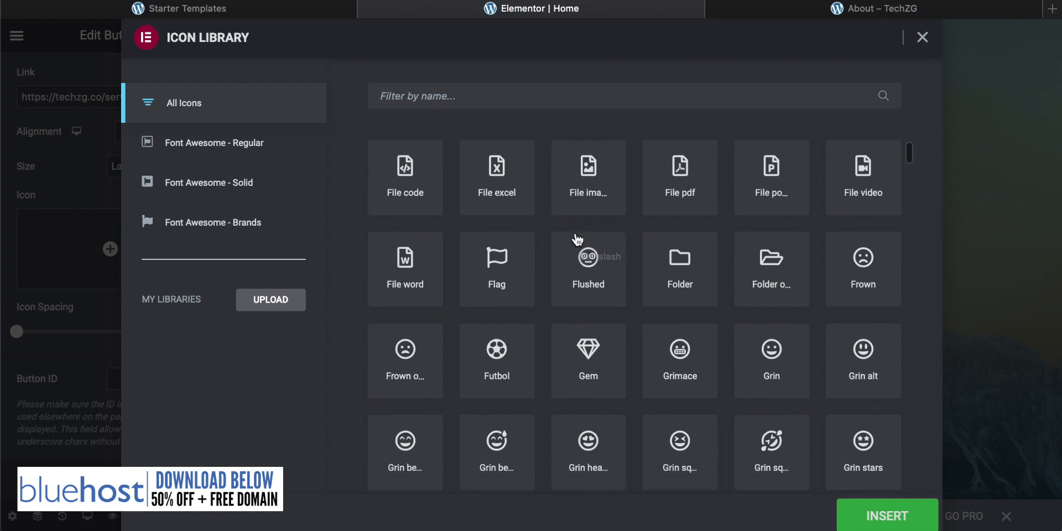
scroll(646, 238, down, 1)
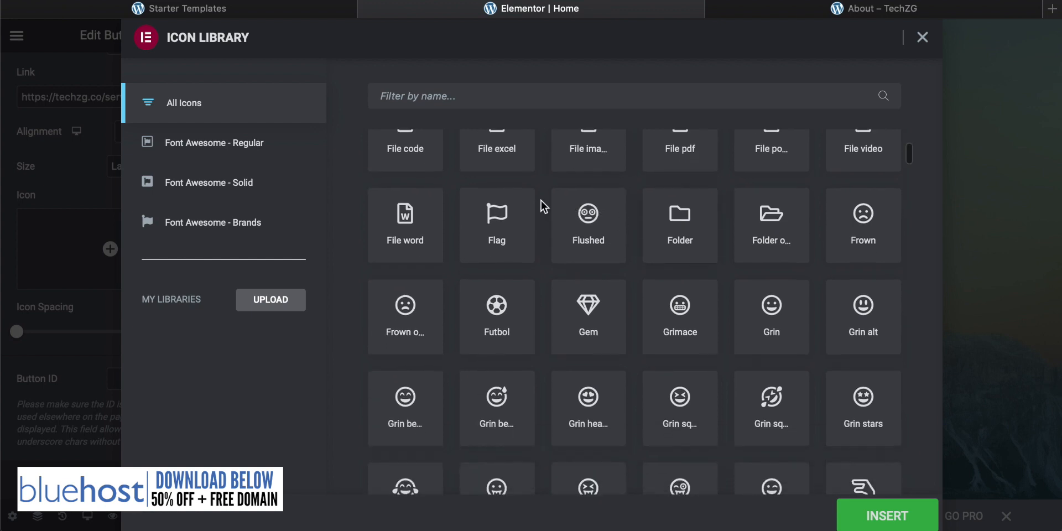
scroll(719, 232, up, 1)
scroll(719, 232, up, 3)
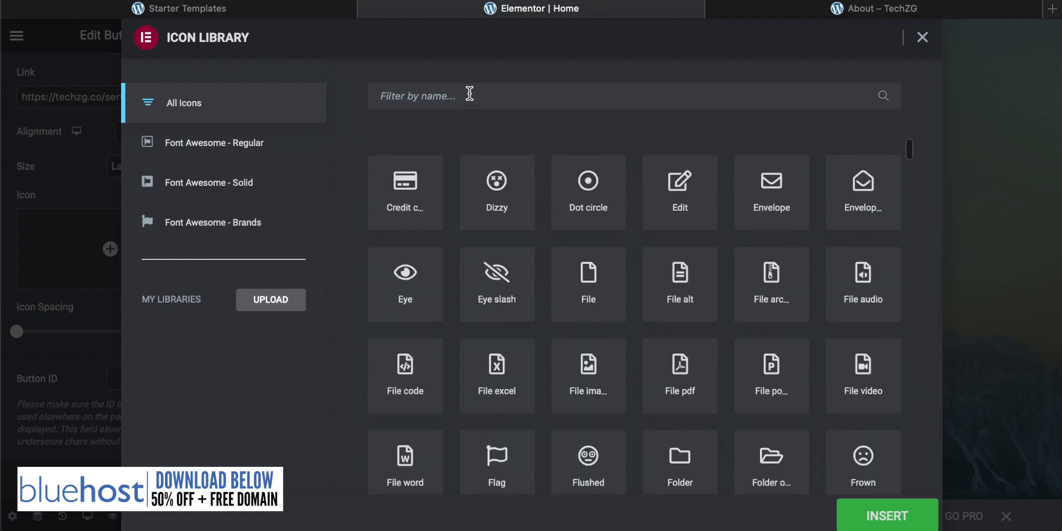
click(430, 98)
text(arrow)
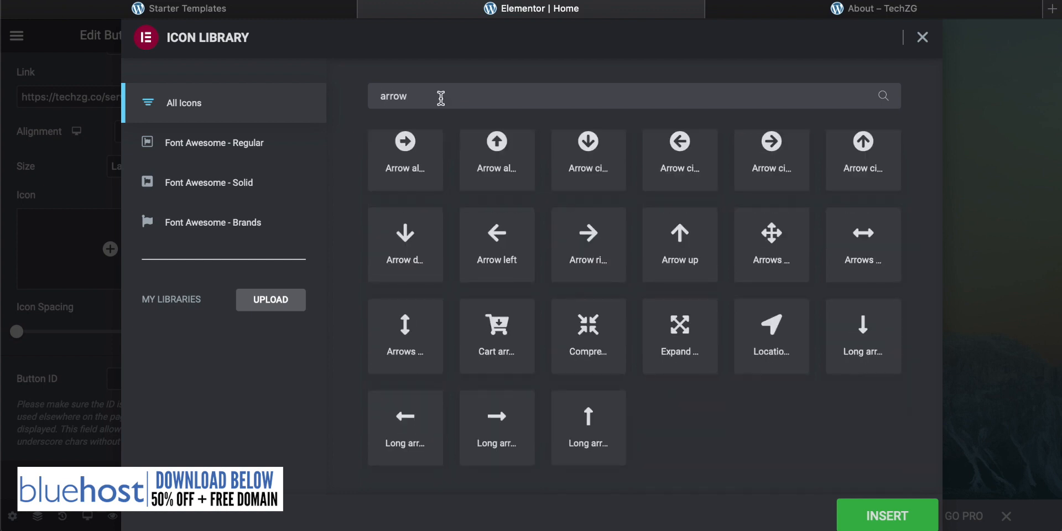
click(597, 247)
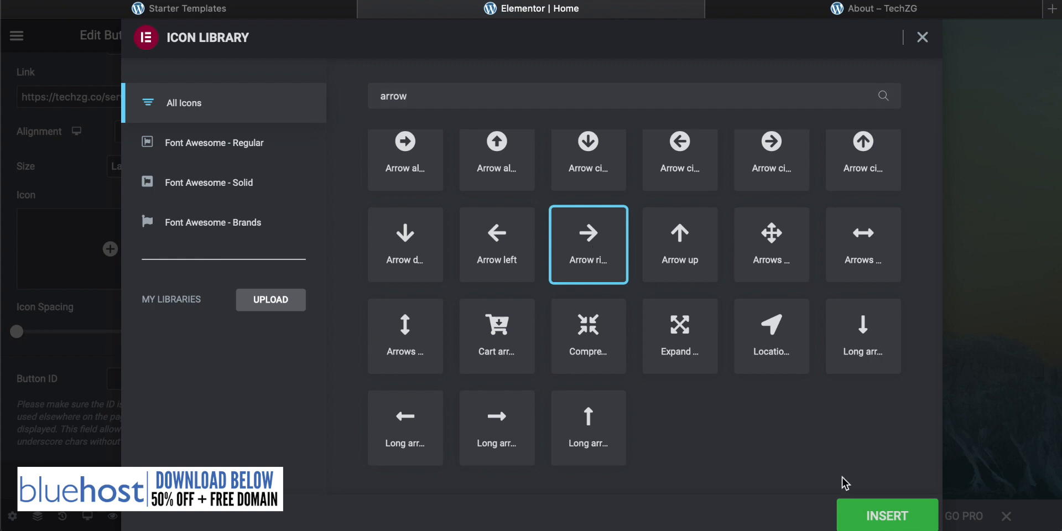
click(887, 517)
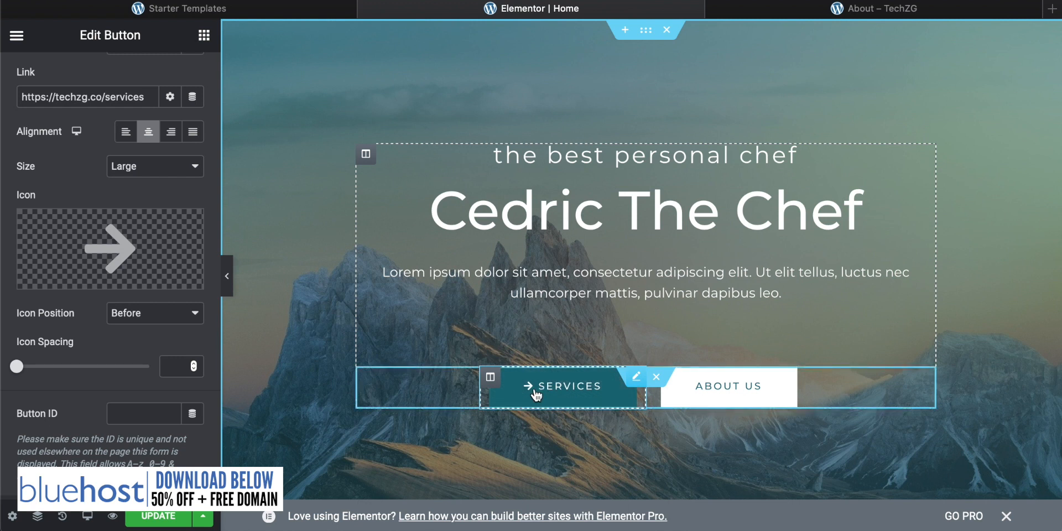
Remove the arrow icon from the Services button
scroll(523, 429, down, 2)
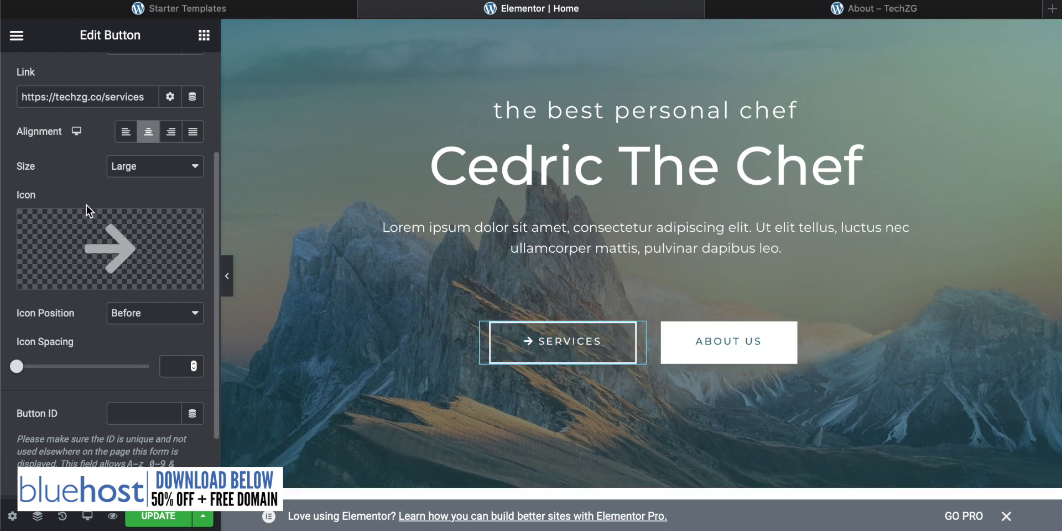
mouse_move(137, 244)
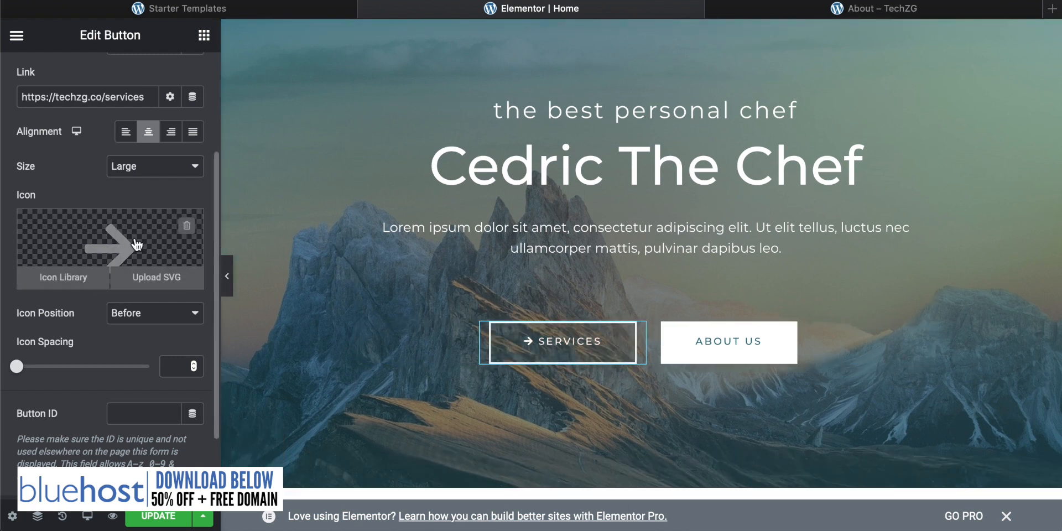
click(187, 227)
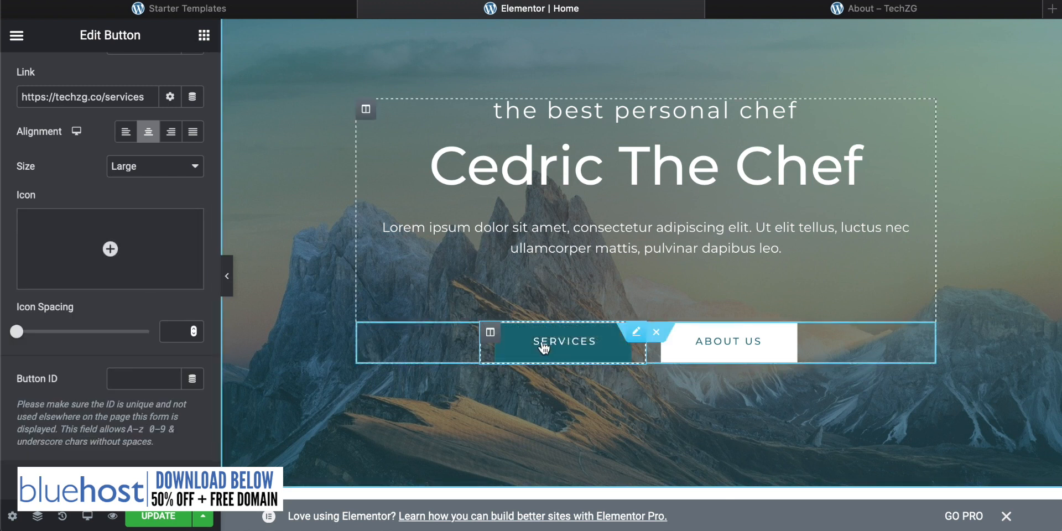
scroll(558, 429, up, 1)
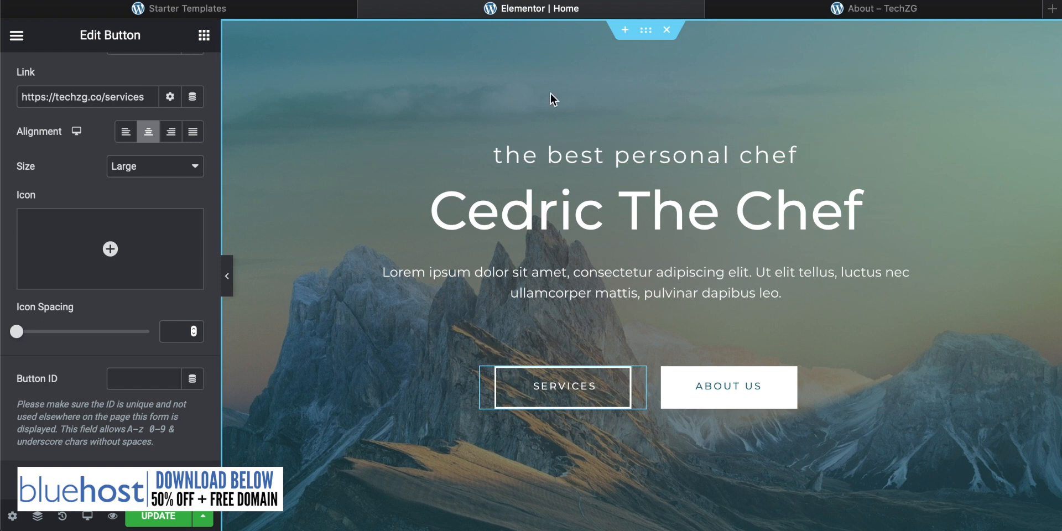
Rewrite the paragraph: "I'm a call in chef! I work in the London areas, and bring my own ingredients! If you have aidnner party i'll cook for you!!"
triple_click(778, 295)
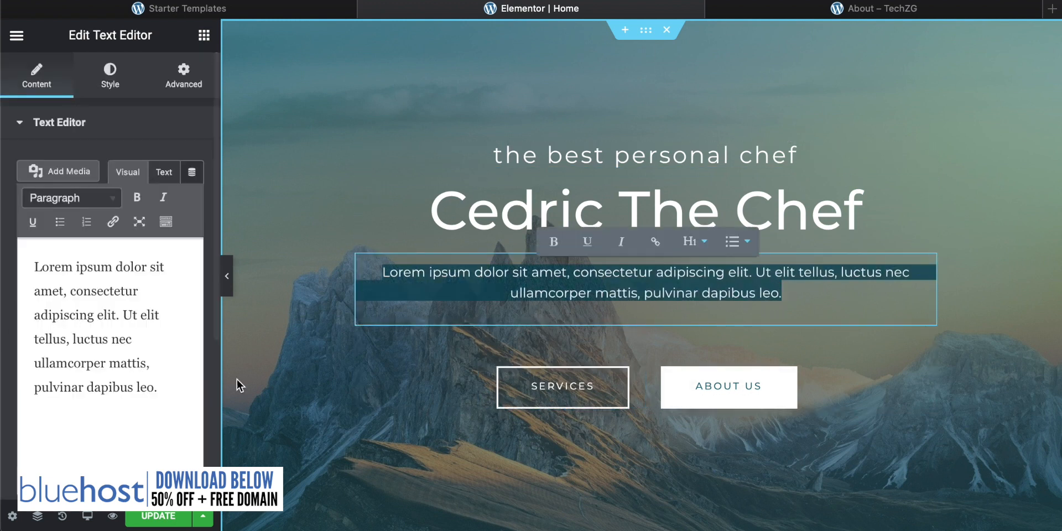
text(ou)
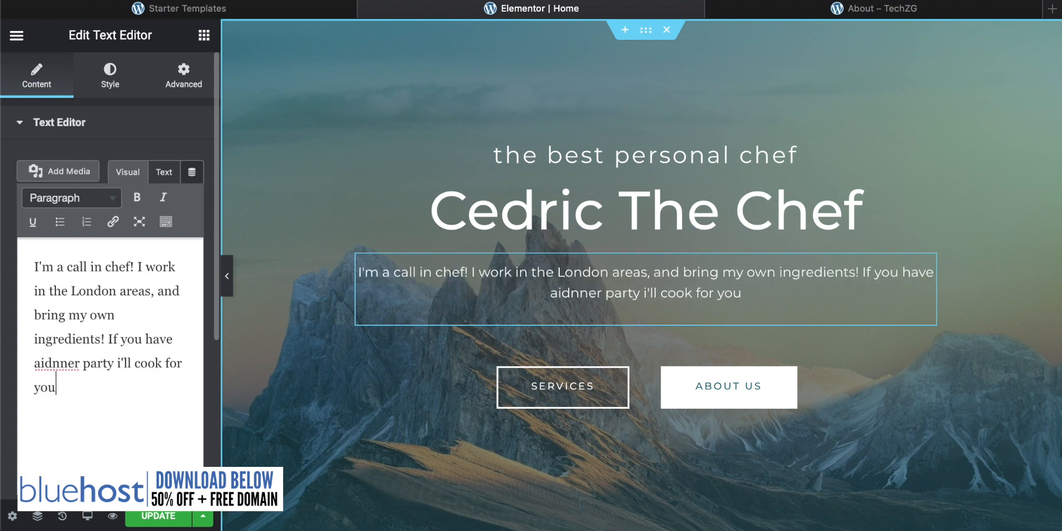
text(!!)
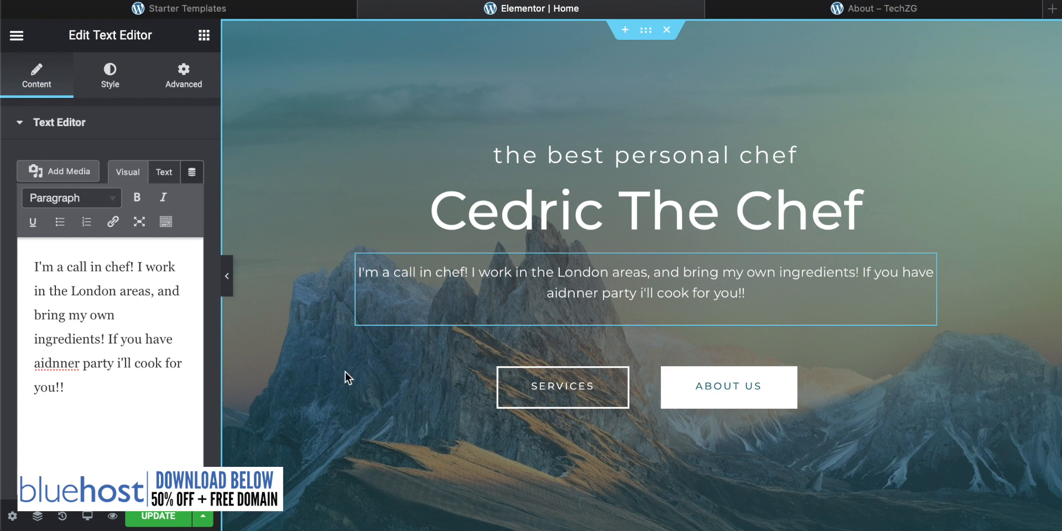
Open the hero section for editing and bring up its background style settings
scroll(363, 394, down, 3)
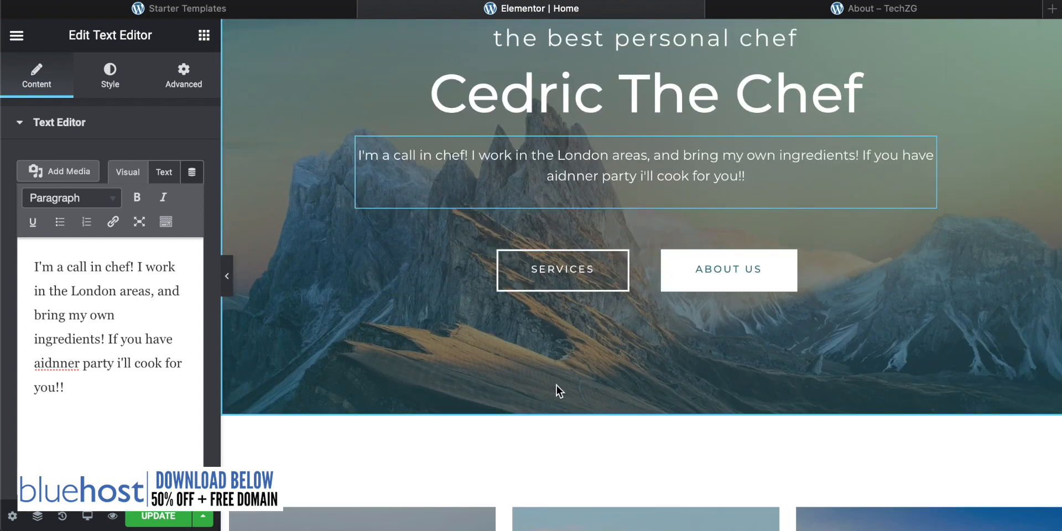
scroll(417, 303, up, 3)
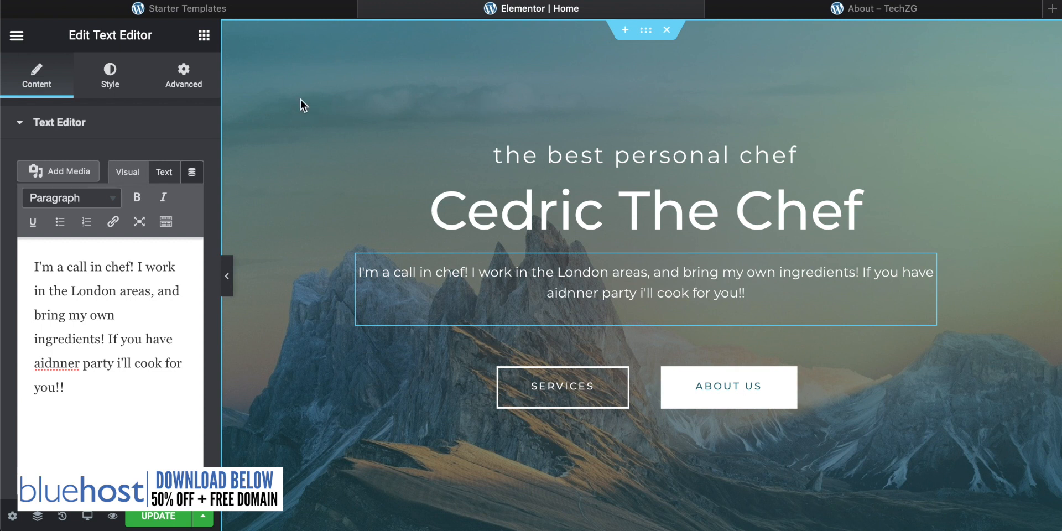
right_click(301, 68)
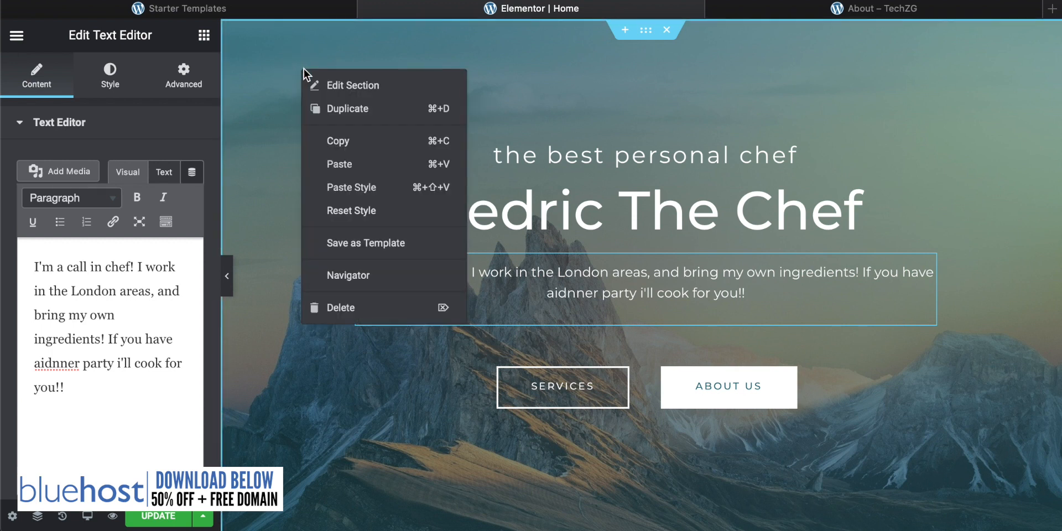
click(360, 86)
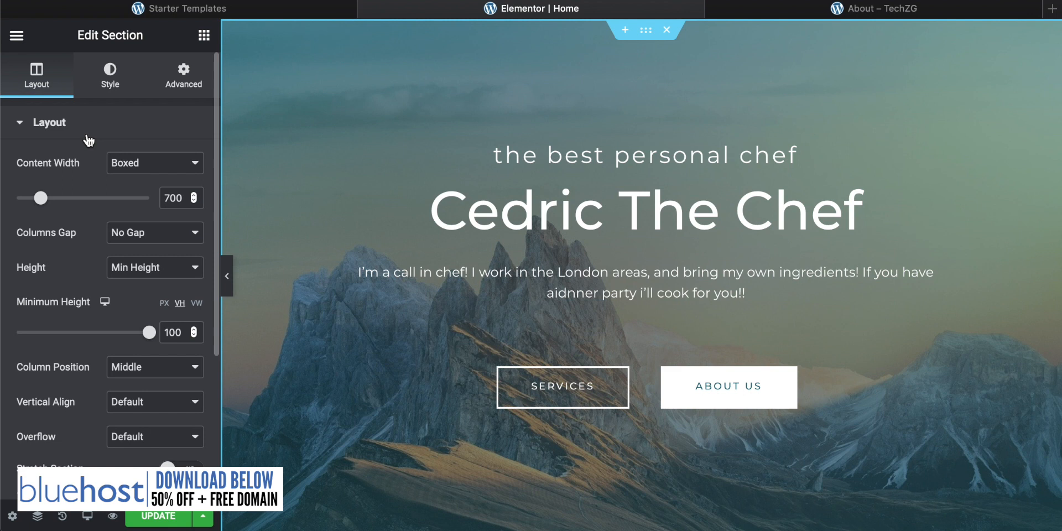
scroll(89, 141, down, 5)
scroll(88, 142, up, 4)
scroll(88, 141, down, 5)
scroll(88, 141, up, 5)
click(110, 78)
scroll(88, 237, down, 1)
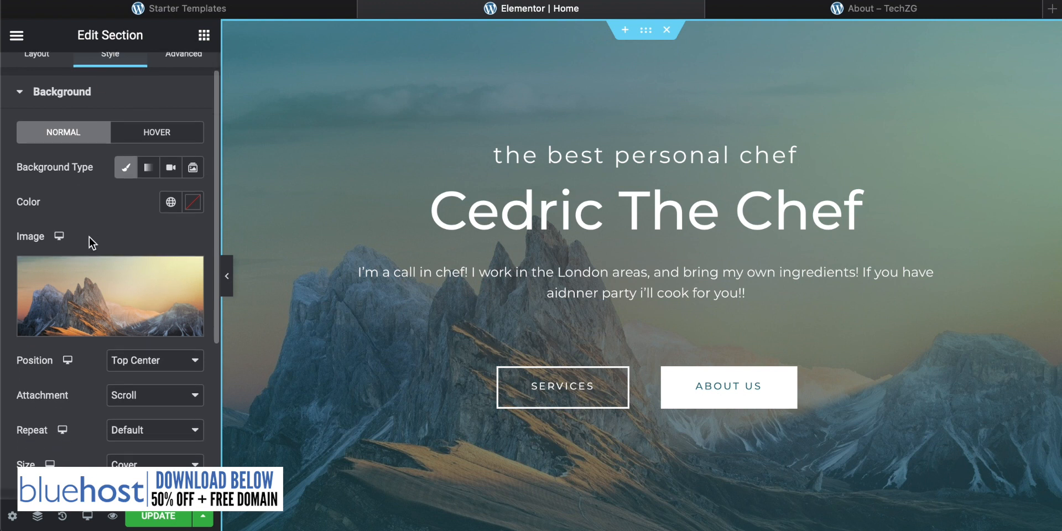
Upload pexels-sebastian-coman-photography-3437689.jpg from the Personal Chef folder to the media library for the hero section's background image
mouse_move(43, 308)
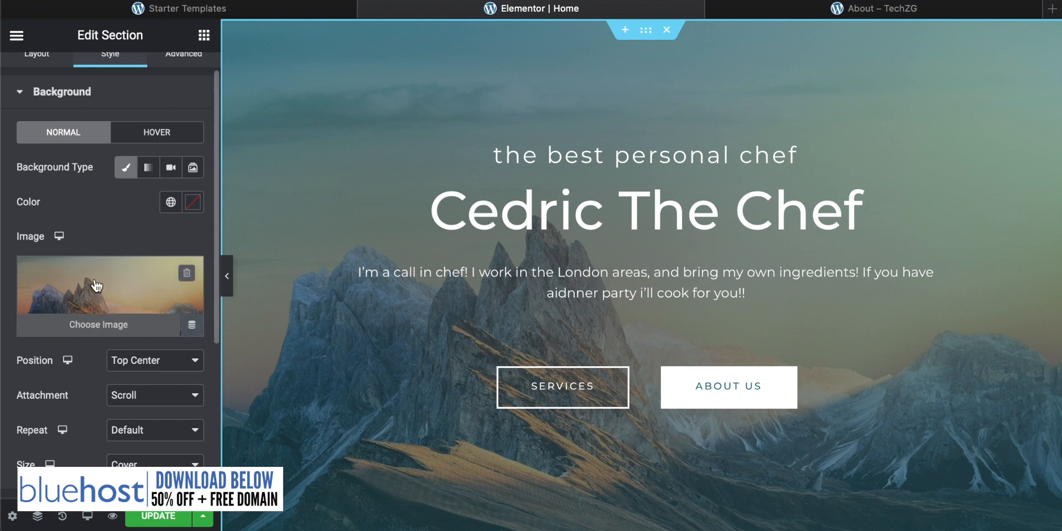
click(105, 328)
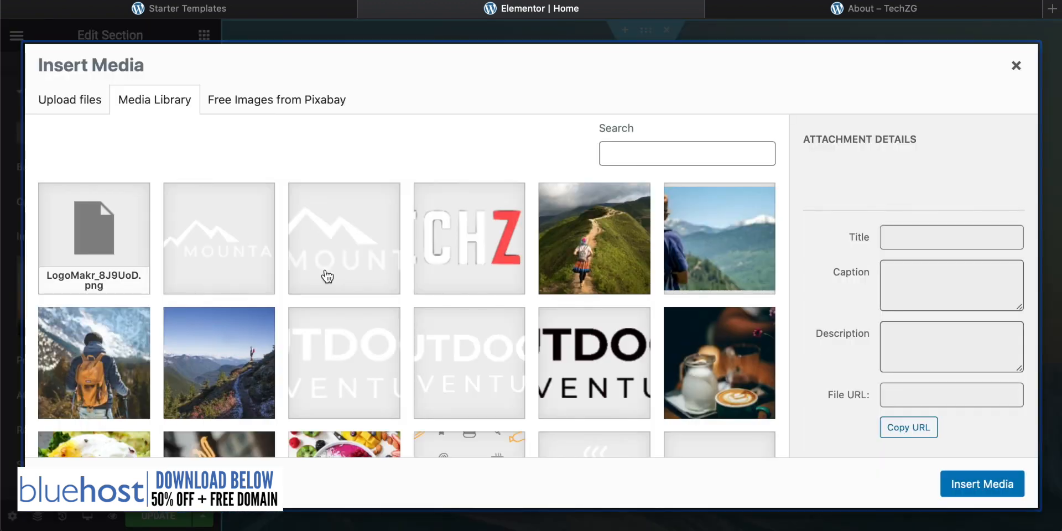
drag(1029, 529, 711, 180)
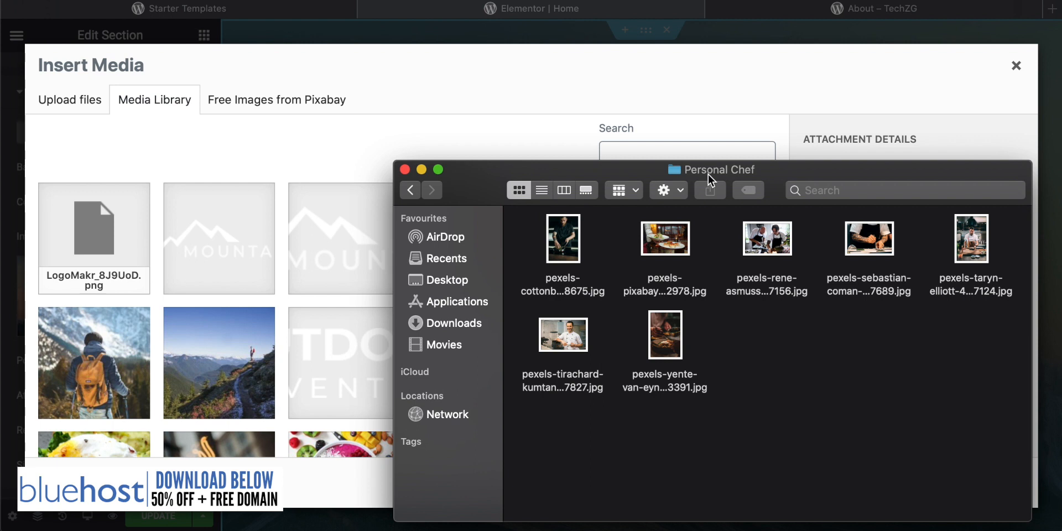
drag(711, 180, 661, 157)
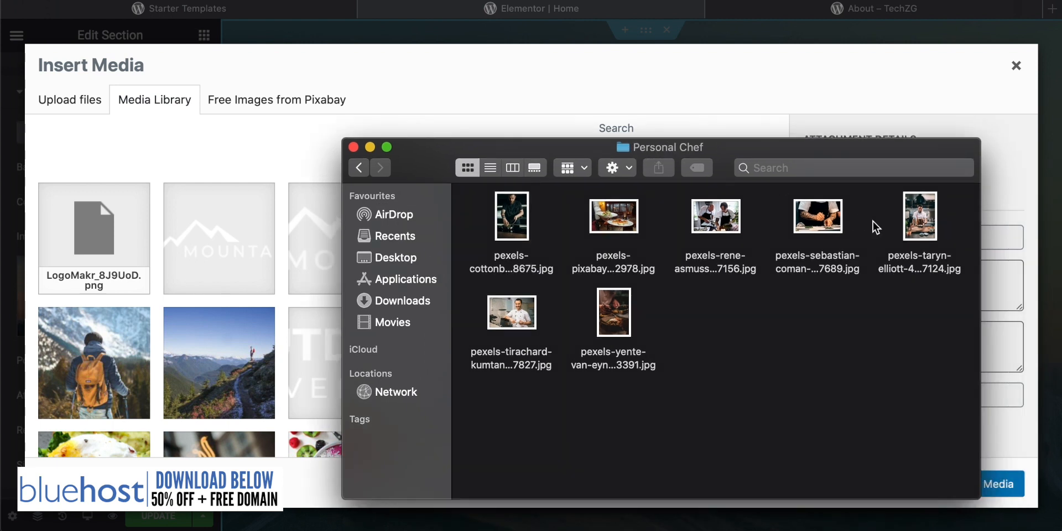
drag(830, 230, 155, 213)
drag(413, 155, 769, 530)
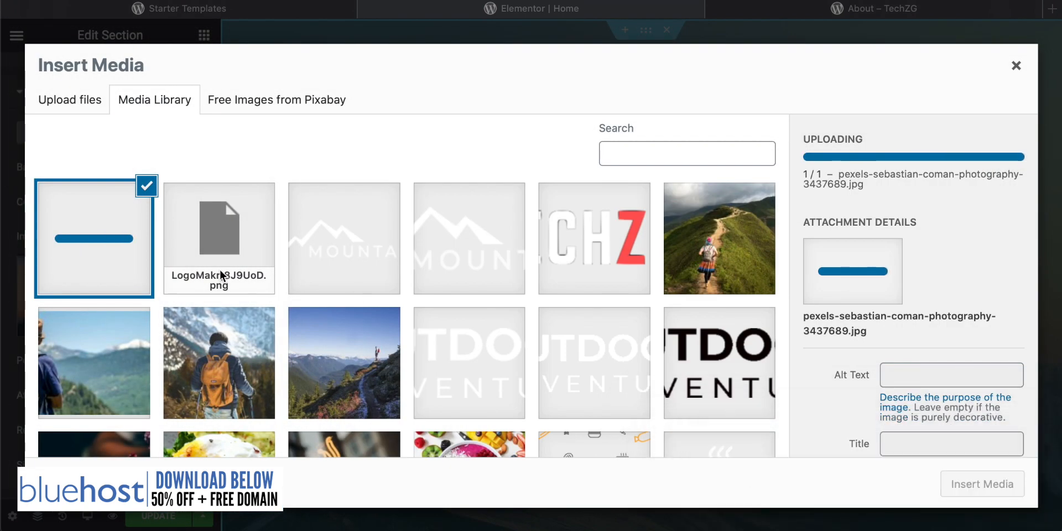
Insert the uploaded chef photo as the hero section's background image, leaving its alt text, caption and description empty
scroll(930, 271, down, 3)
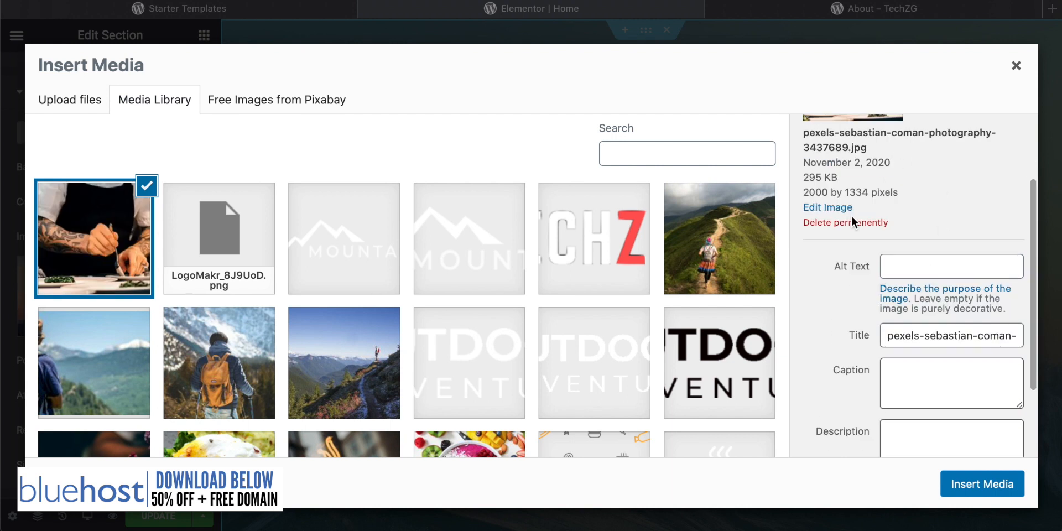
click(917, 271)
click(904, 262)
scroll(886, 272, down, 2)
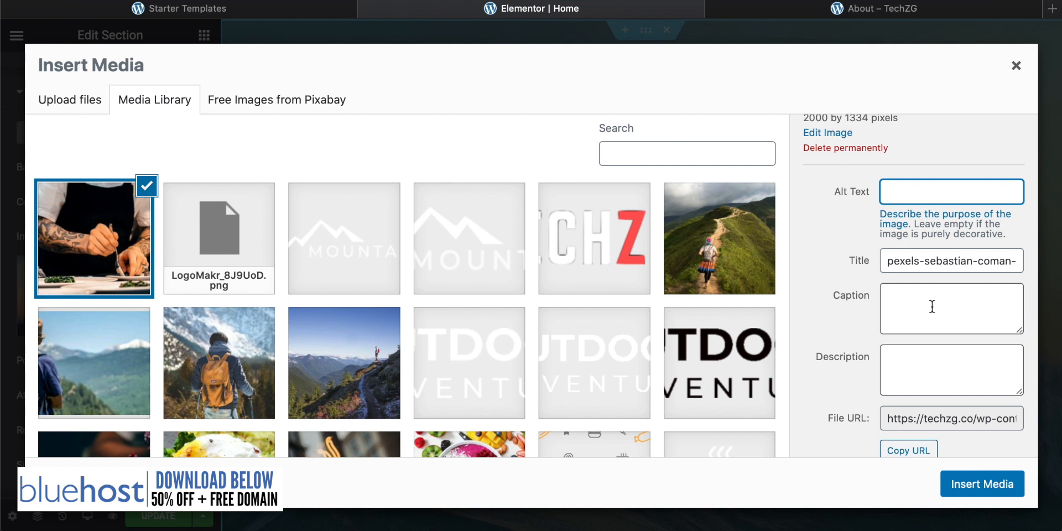
click(933, 307)
click(922, 374)
click(916, 192)
click(984, 484)
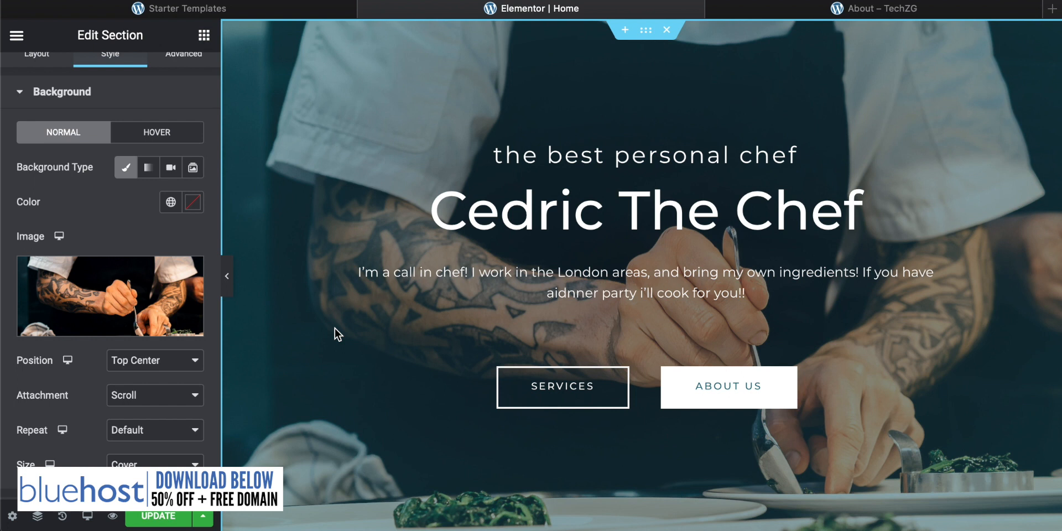
scroll(336, 327, down, 2)
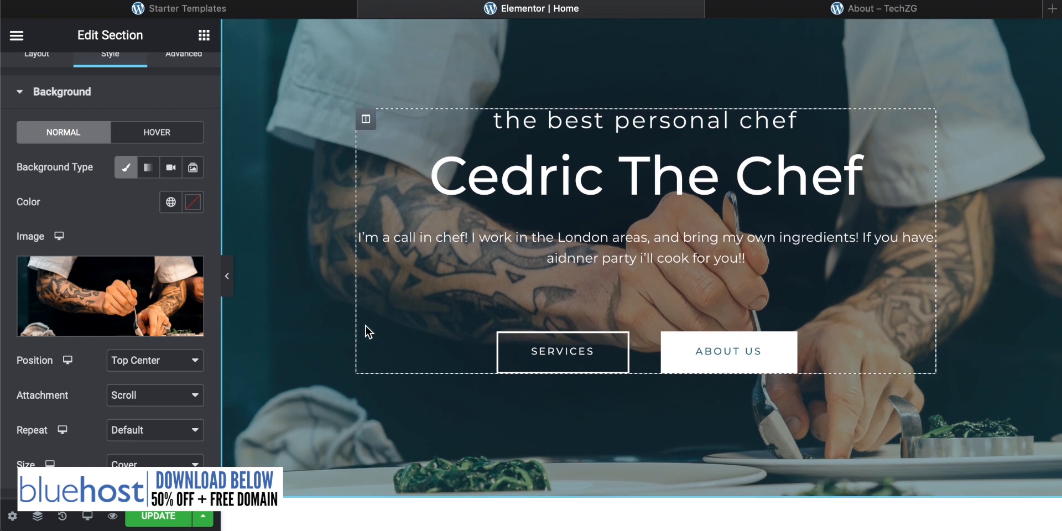
scroll(334, 330, up, 2)
scroll(329, 320, down, 1)
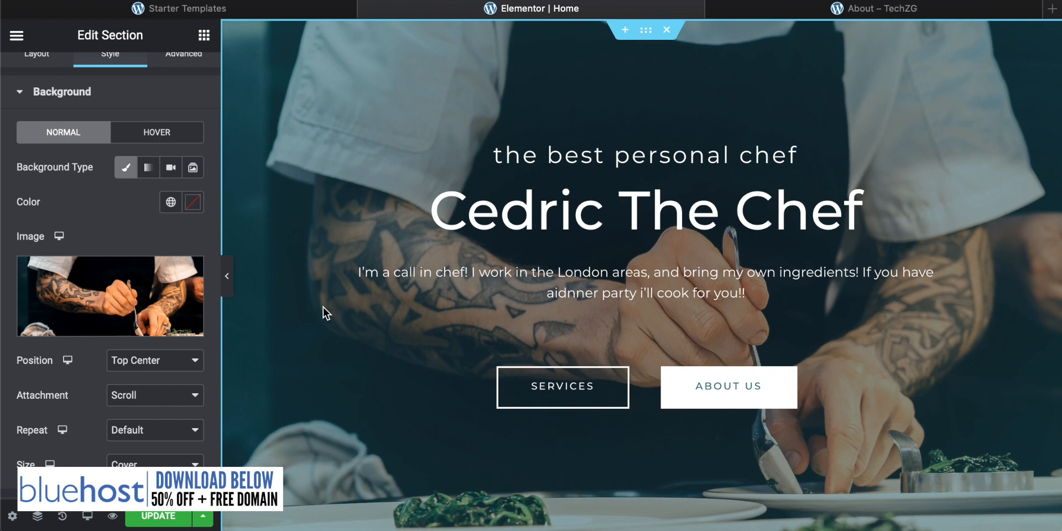
scroll(337, 248, down, 3)
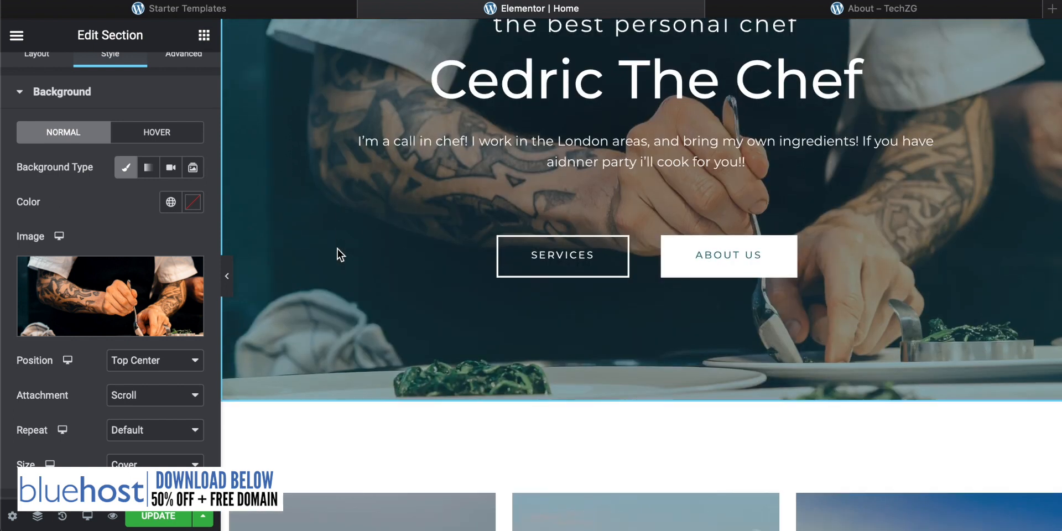
scroll(338, 249, up, 3)
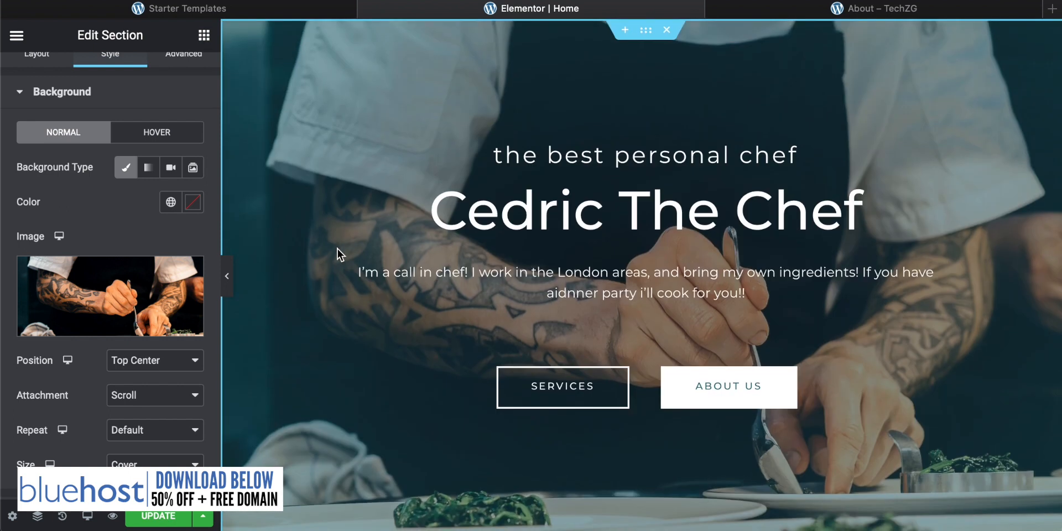
Switch the hero section's background type to gradient and raise the background overlay's opacity to 0.88
click(148, 168)
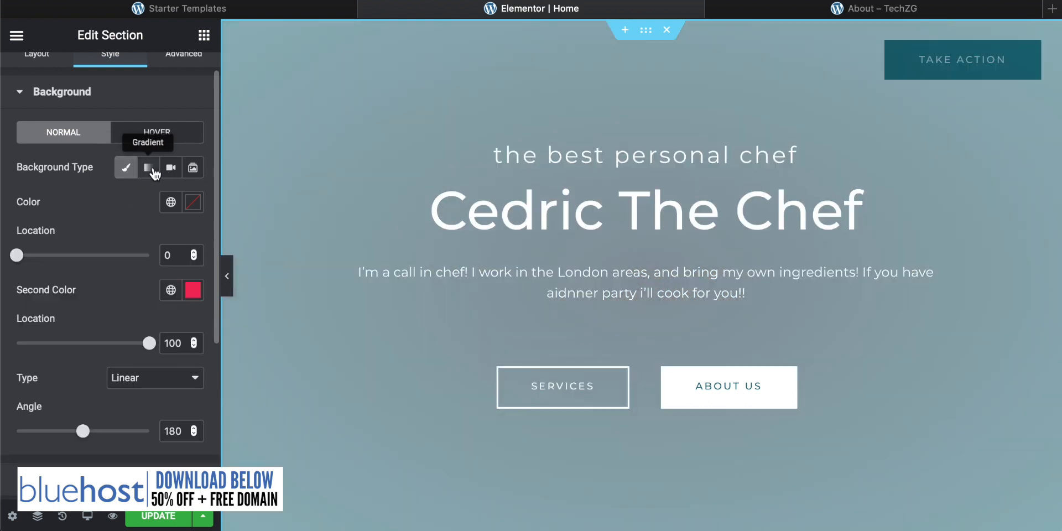
scroll(92, 209, up, 1)
scroll(61, 254, down, 5)
click(62, 269)
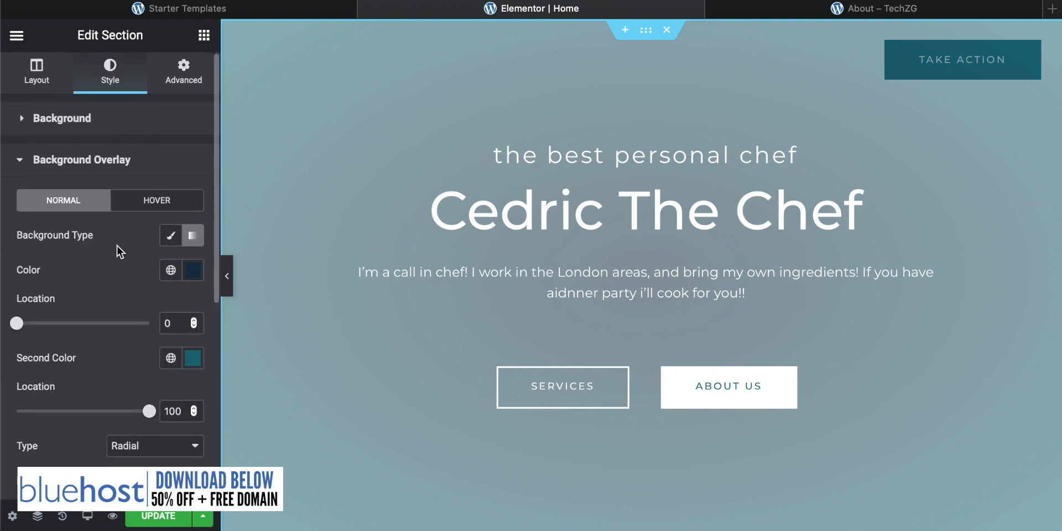
scroll(117, 245, down, 3)
scroll(89, 300, down, 3)
drag(83, 348, 140, 352)
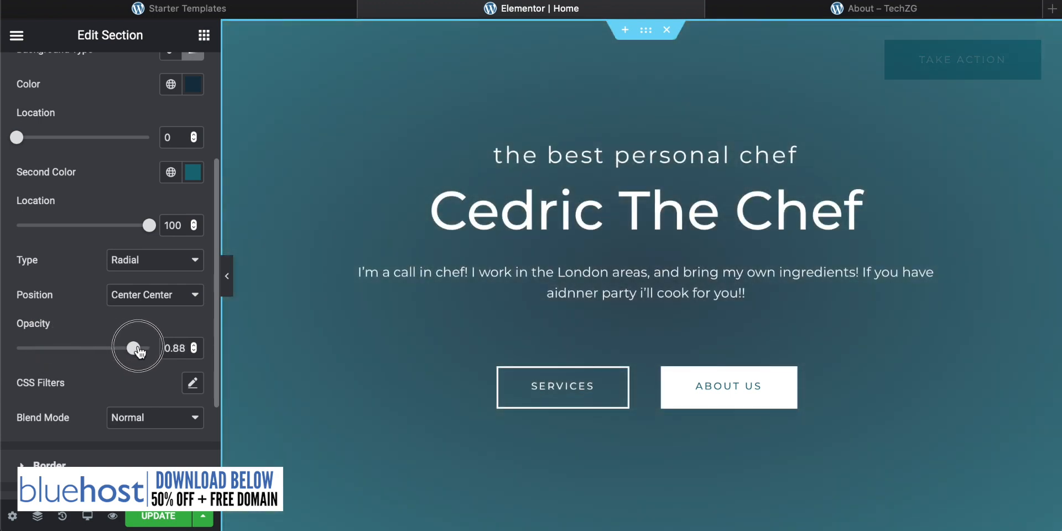
scroll(83, 249, up, 5)
Return the hero section's background type to Classic
click(48, 166)
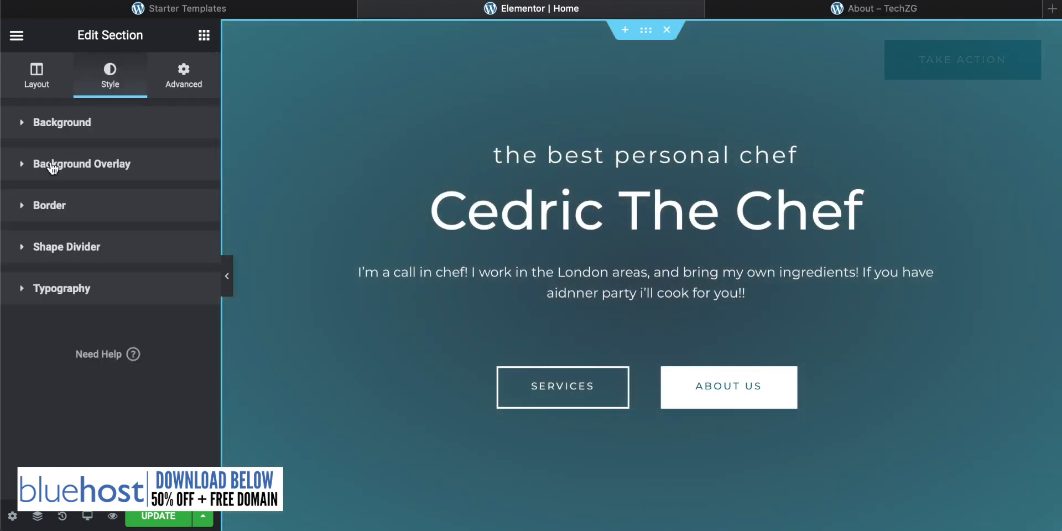
click(54, 70)
click(110, 71)
click(126, 198)
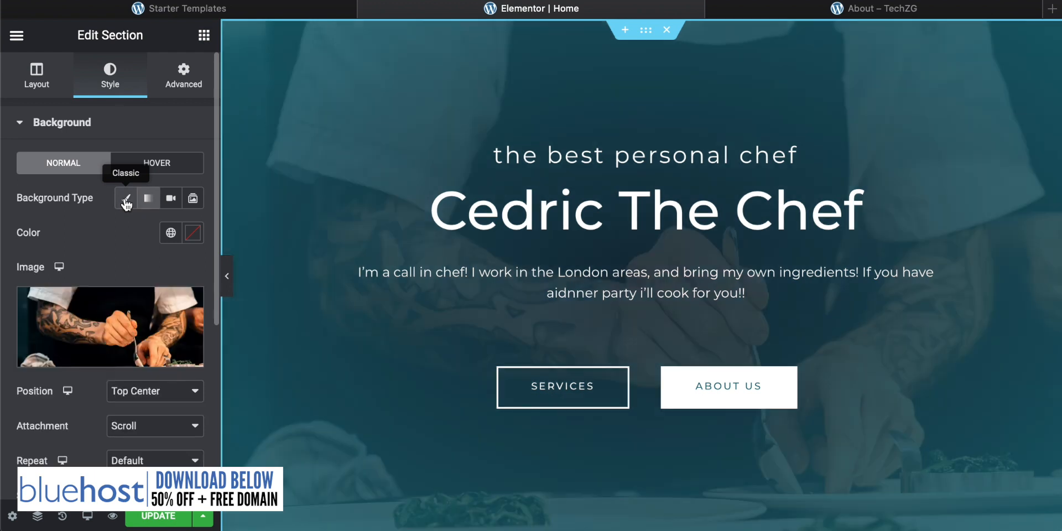
Change the second color of the hero section's background overlay gradient to a near-black shade
scroll(98, 281, down, 5)
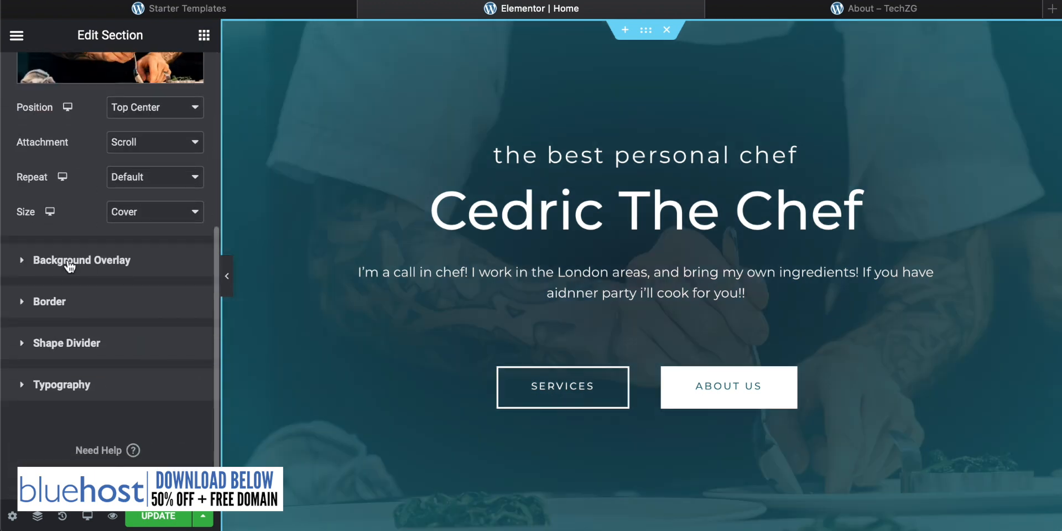
click(72, 259)
scroll(89, 267, down, 2)
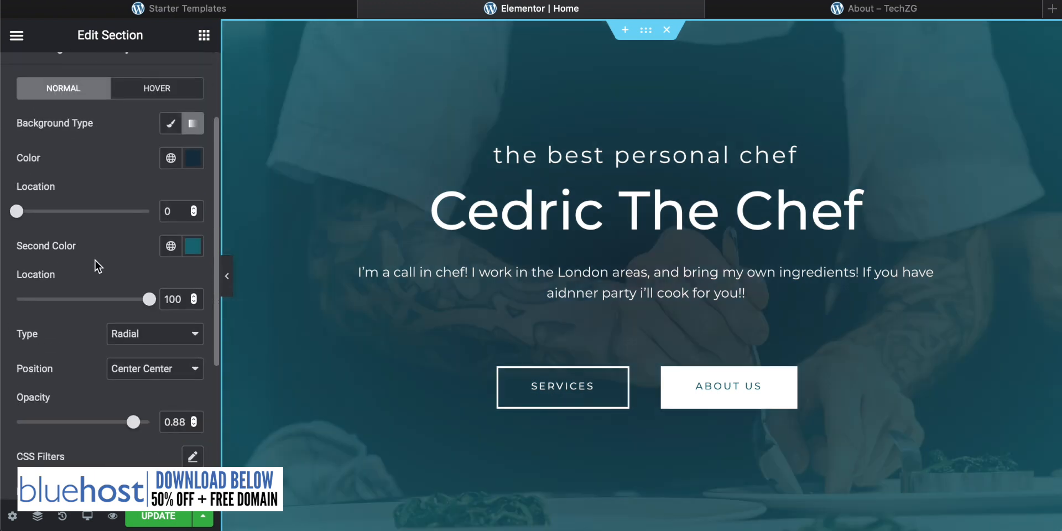
scroll(95, 285, down, 1)
click(192, 217)
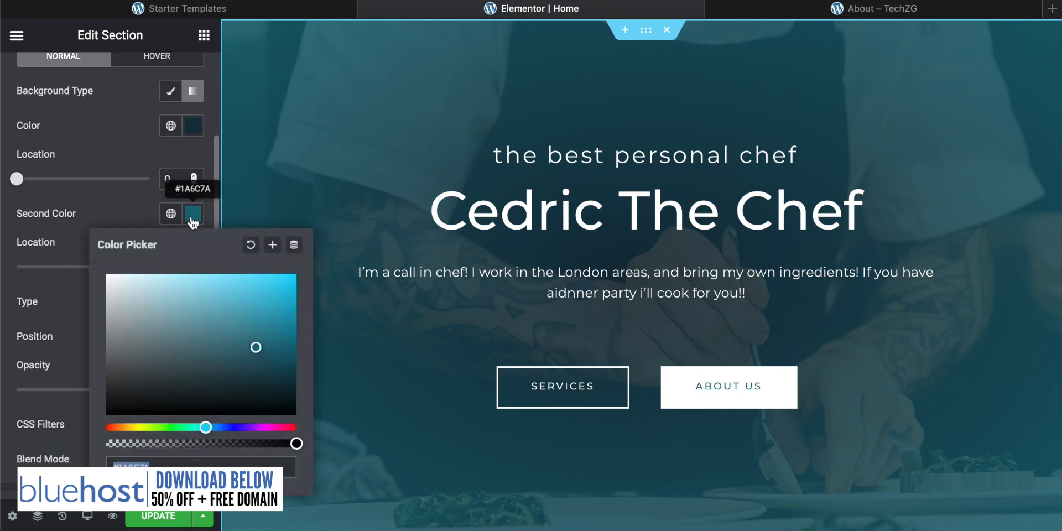
click(242, 410)
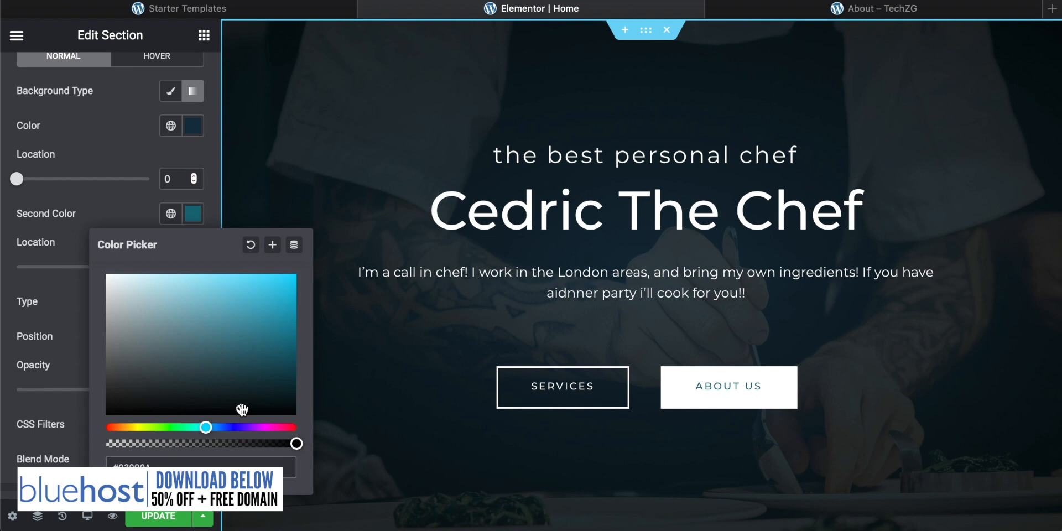
click(136, 193)
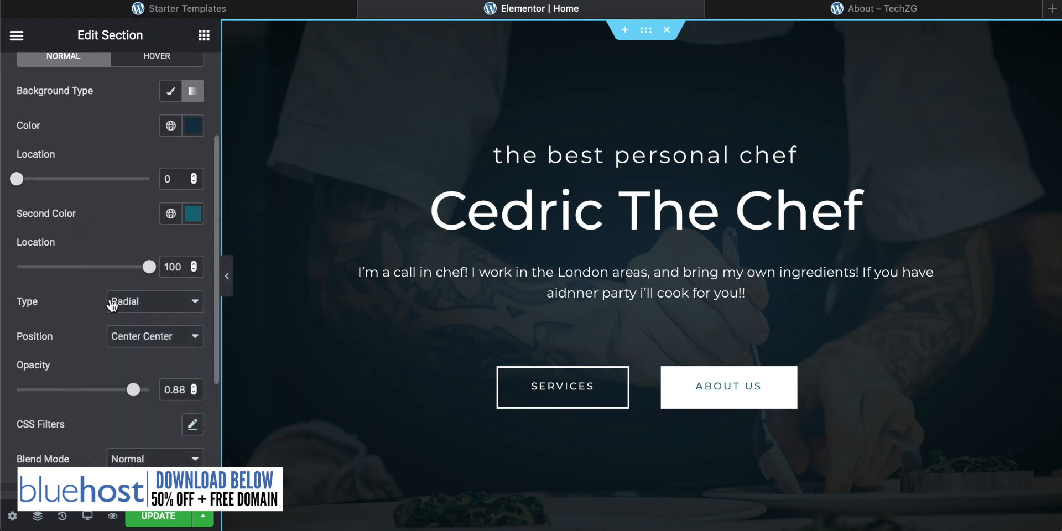
Test the hero background overlay at zero opacity, and set its opacity to 0.59
scroll(116, 307, down, 2)
drag(133, 332, 3, 346)
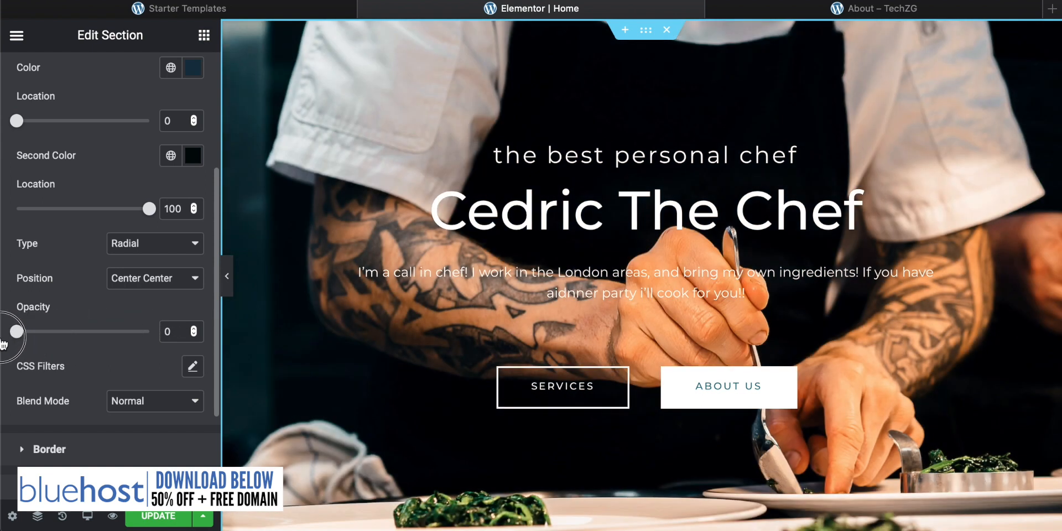
drag(4, 345, 100, 336)
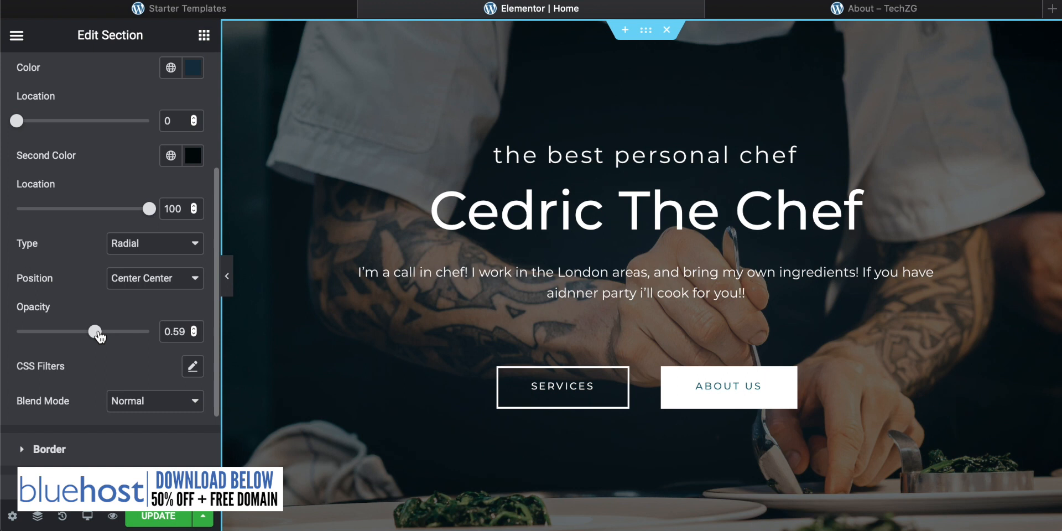
Switch the hero section's background type to video
scroll(100, 335, up, 3)
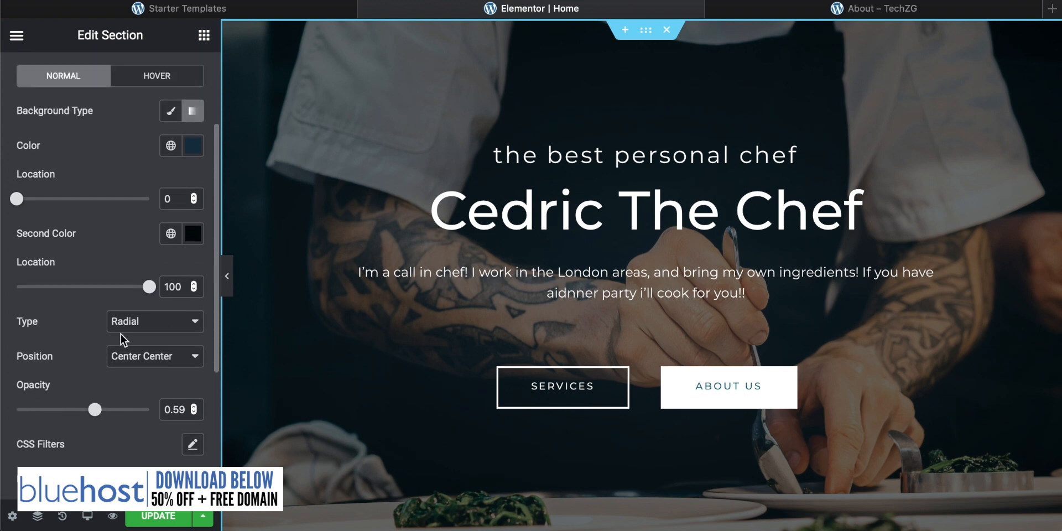
scroll(62, 232, up, 3)
scroll(67, 244, down, 1)
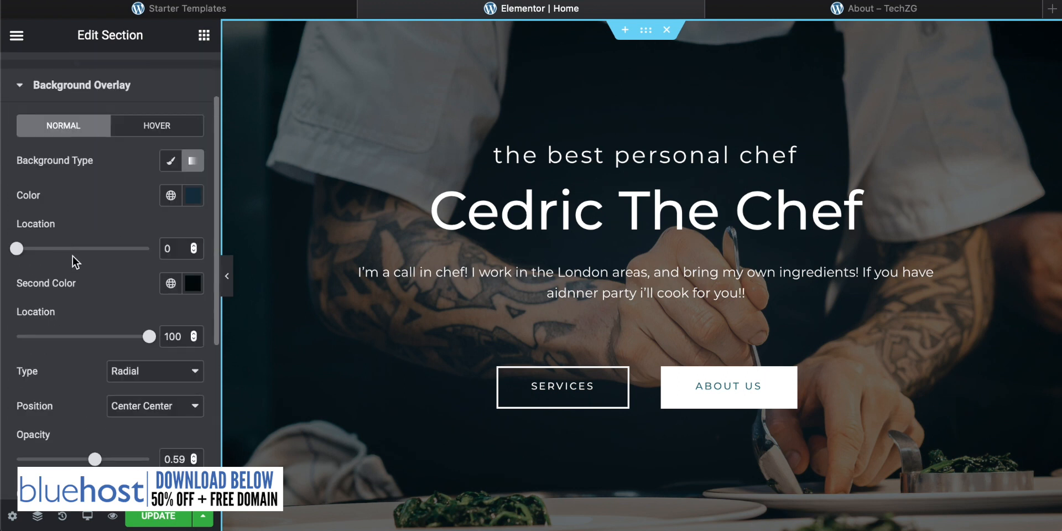
scroll(89, 288, down, 5)
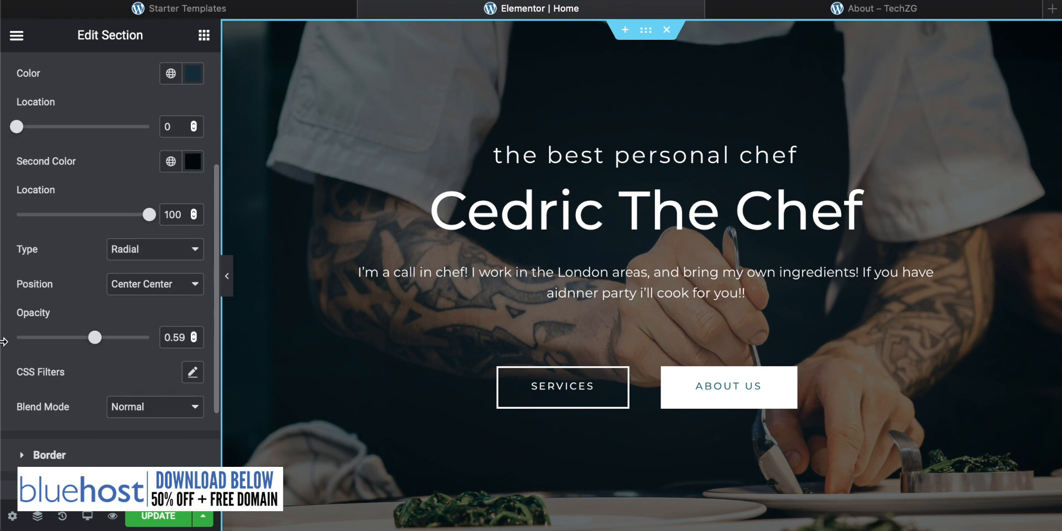
scroll(87, 324, up, 4)
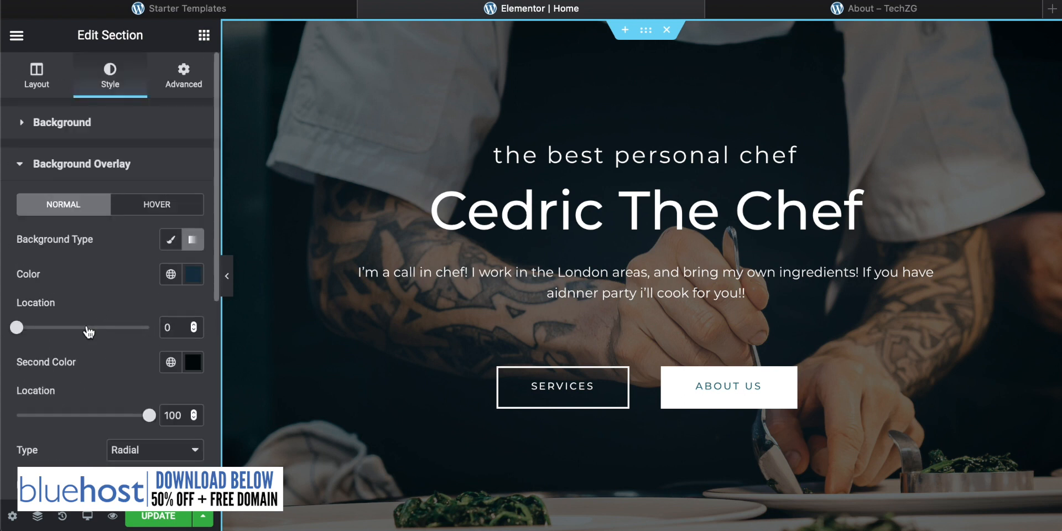
click(55, 123)
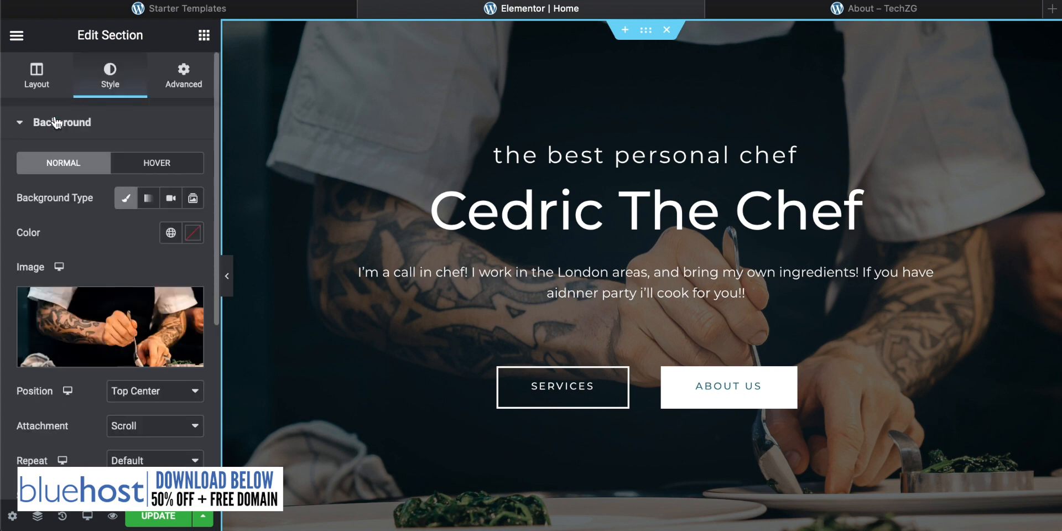
click(170, 203)
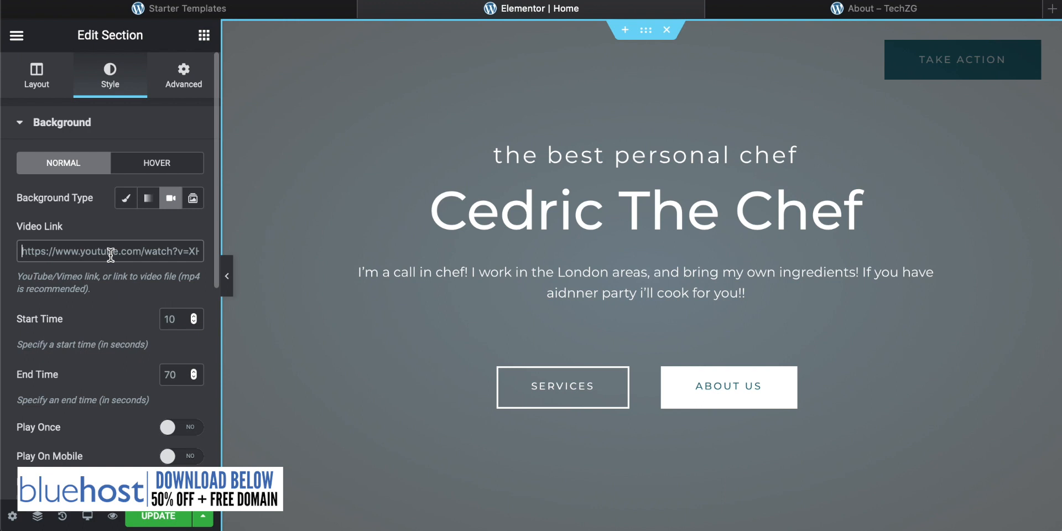
Set the hero section's background video link to the YouTube video "Lobster & Steak Teppanyaki - Gourmet Food in Las Vegas"
key(super+v)
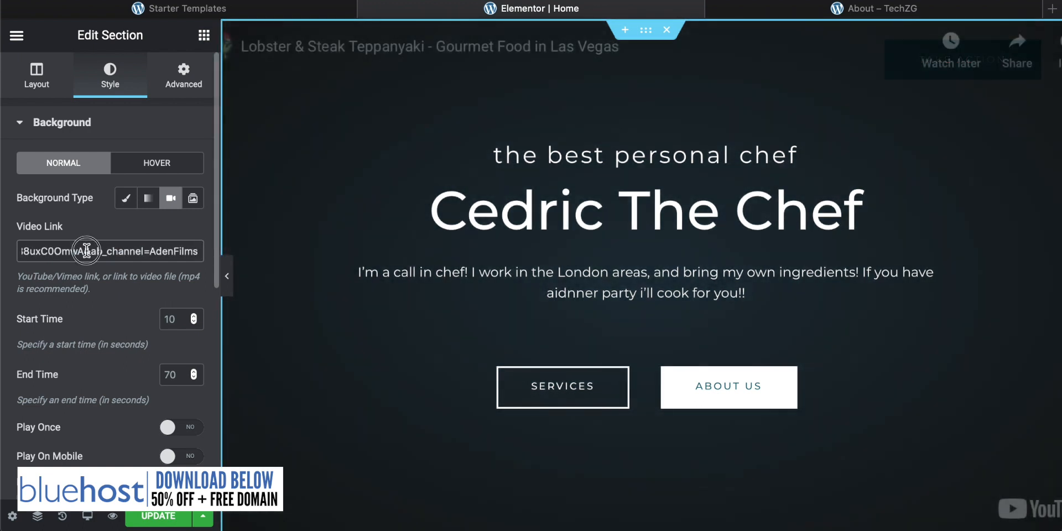
drag(87, 251, 3, 246)
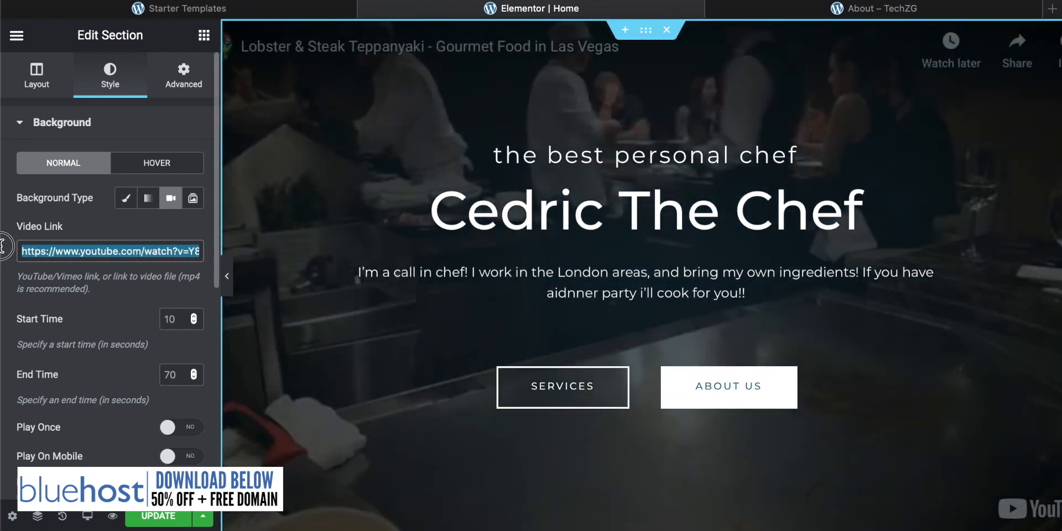
click(95, 254)
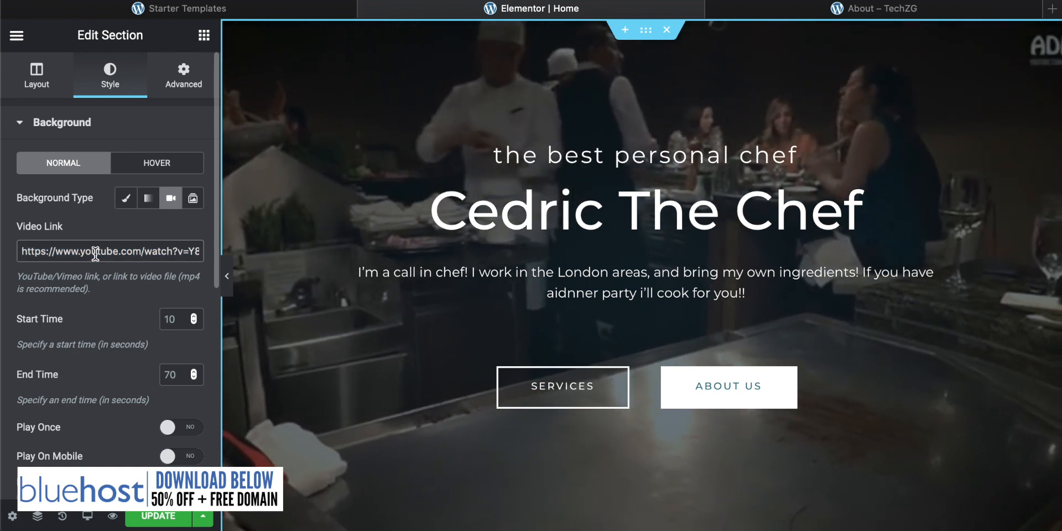
Open the end time of the hero section's background video for editing
scroll(127, 301, down, 2)
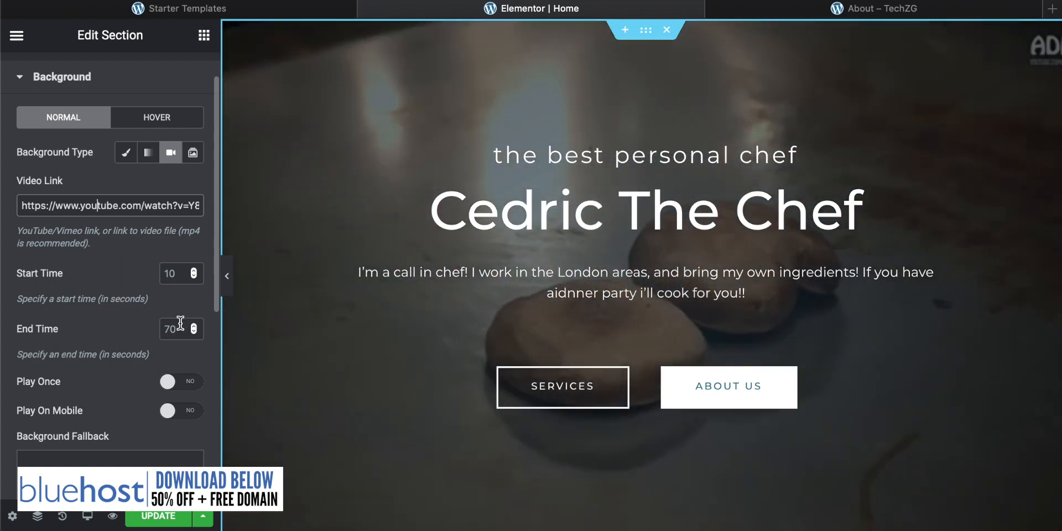
click(125, 329)
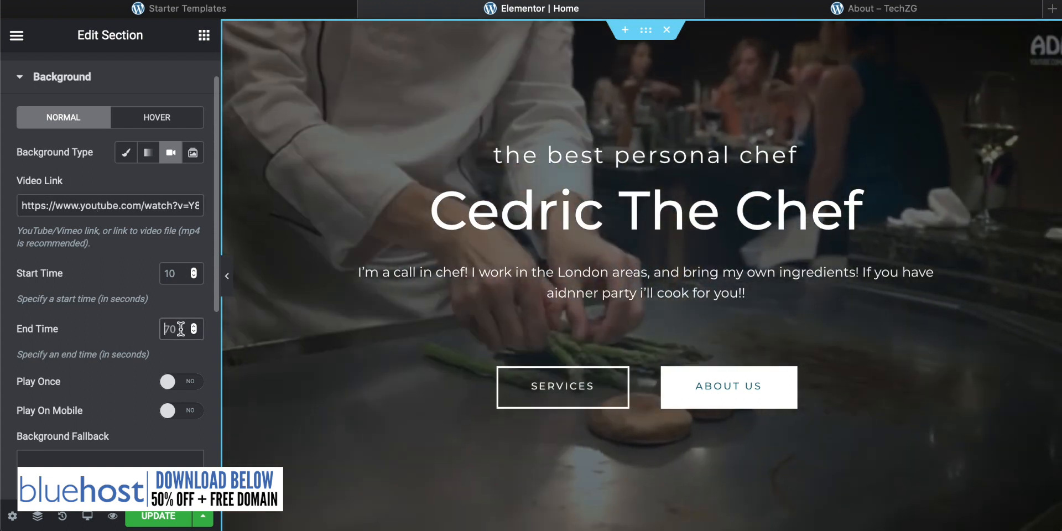
click(172, 328)
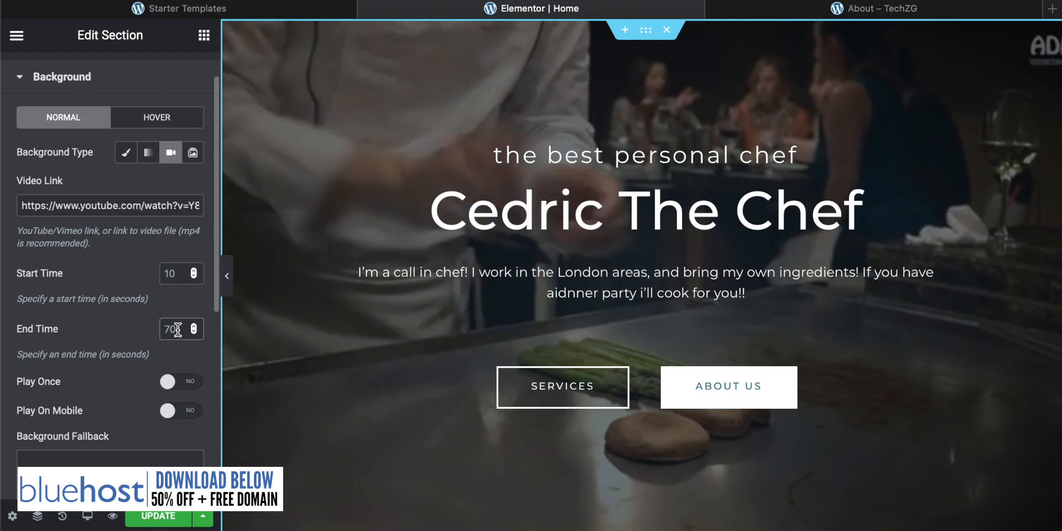
Set the end time of the hero section's background video to 20 seconds
key(Down)
key(BackSpace)
key(BackSpace)
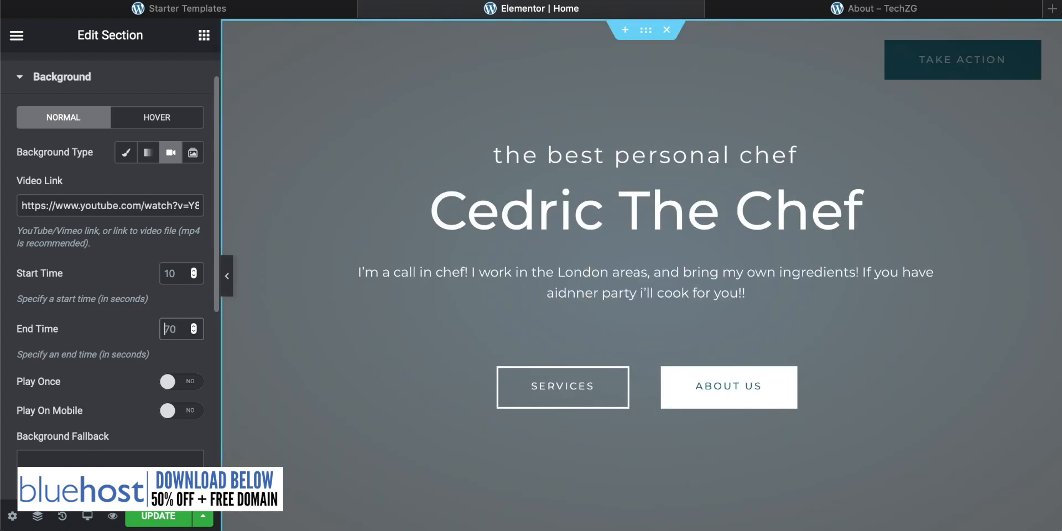
text(20)
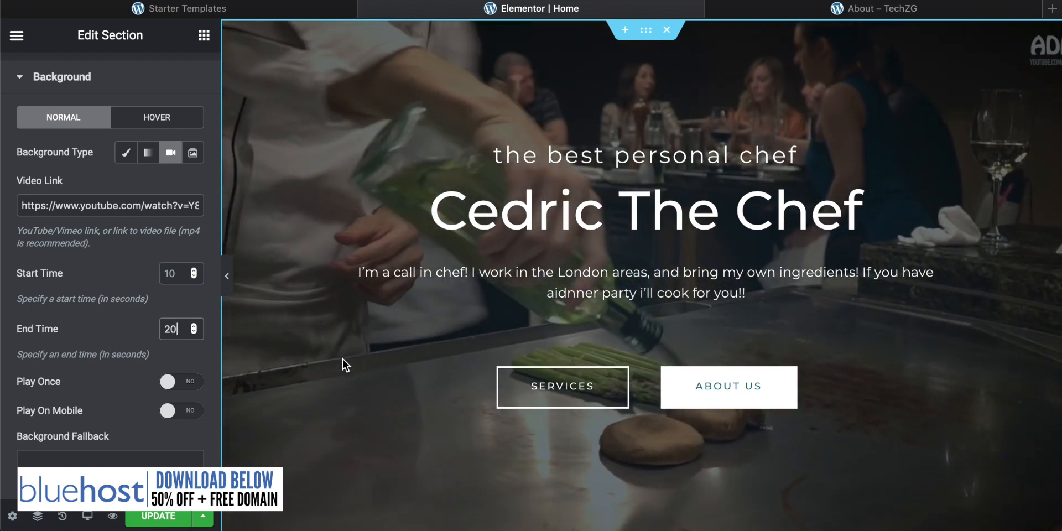
Lower the hero section's background overlay opacity to 0.4
scroll(77, 303, down, 3)
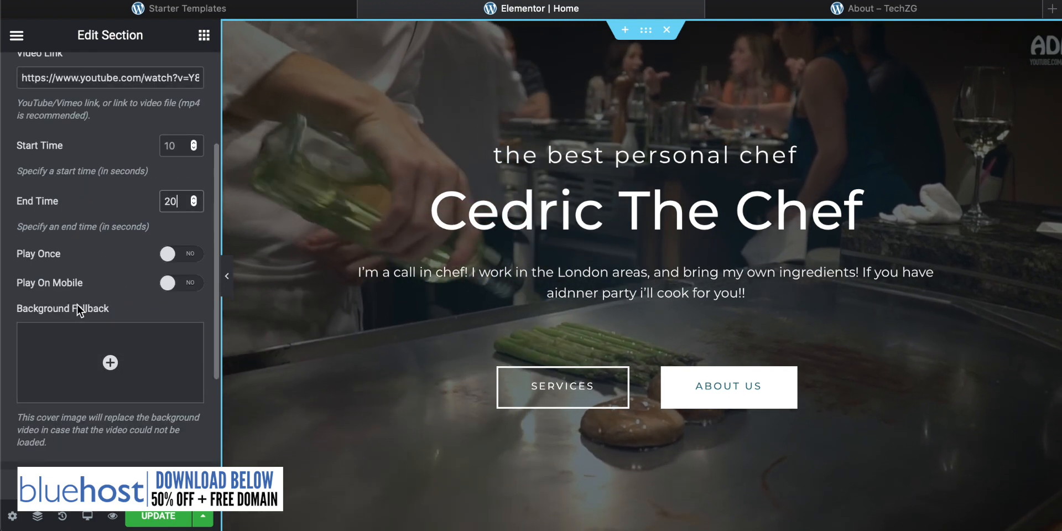
scroll(78, 306, down, 5)
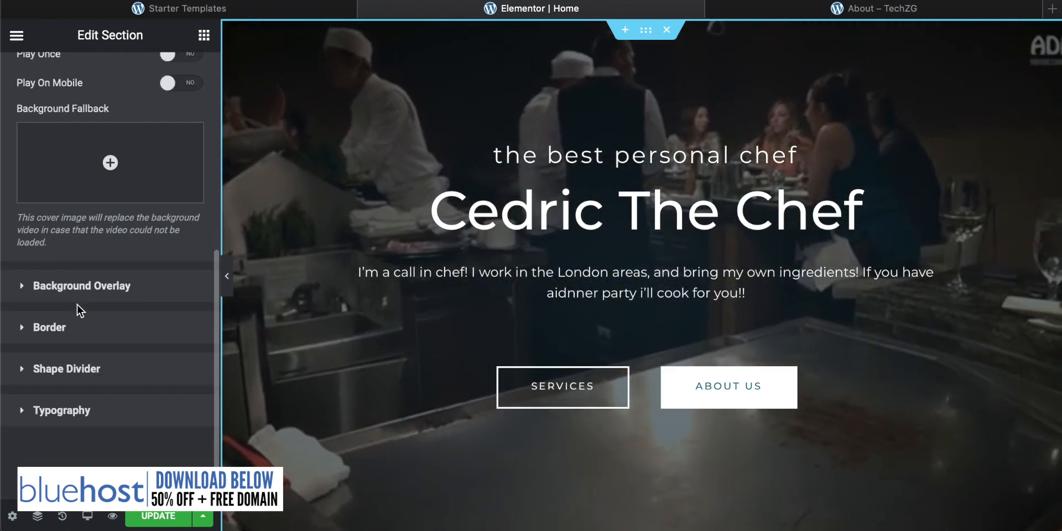
click(78, 286)
scroll(111, 303, down, 2)
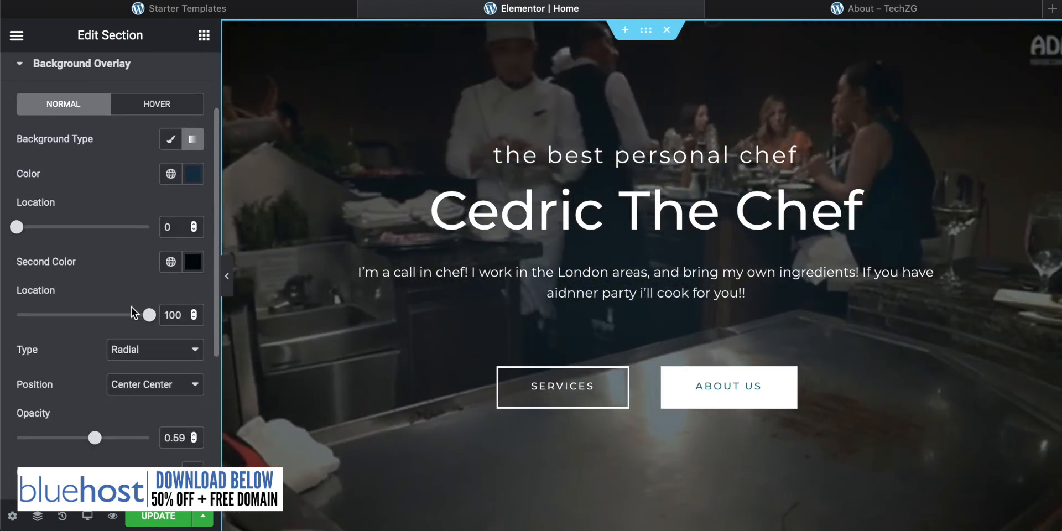
drag(93, 439, 70, 438)
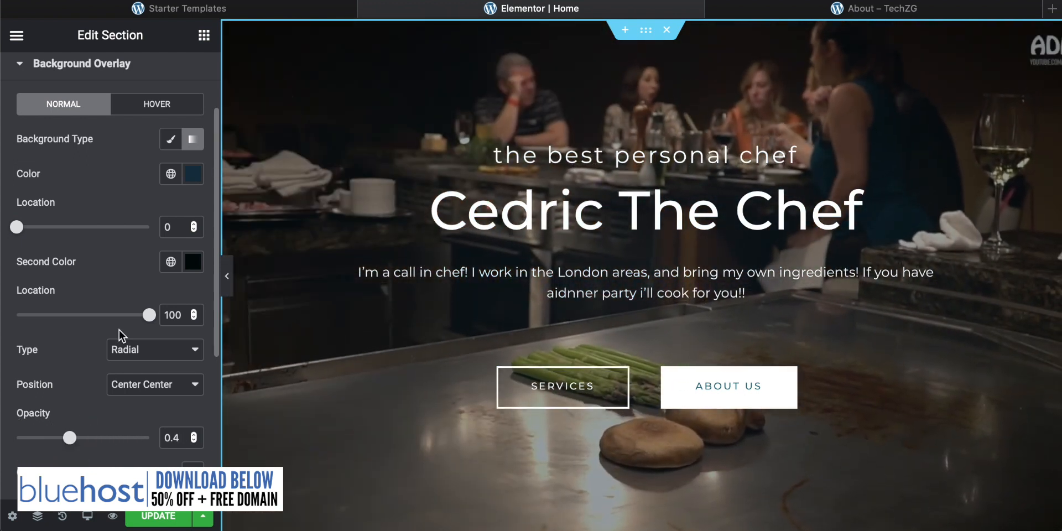
Switch the hero section's background type from video back to Classic, restoring the chef photo
scroll(118, 329, up, 3)
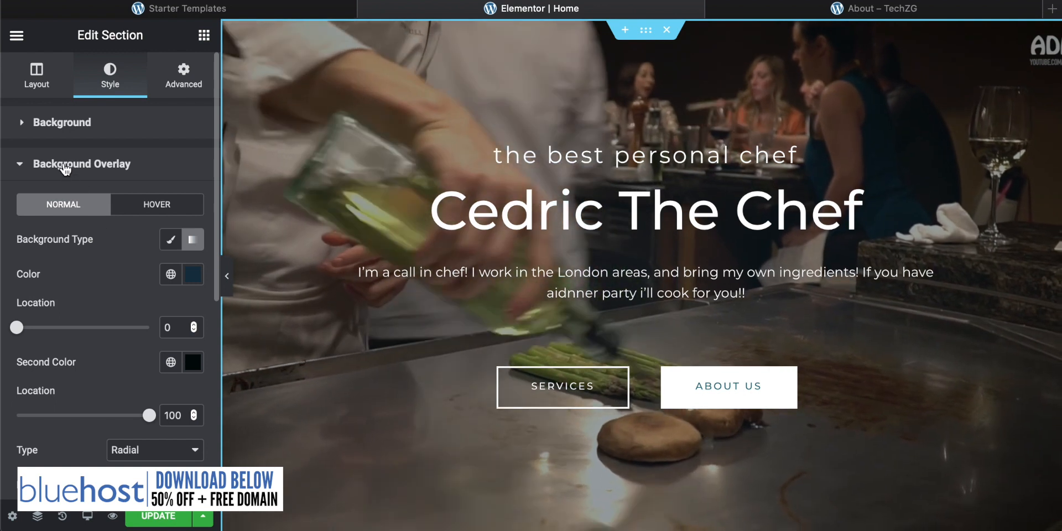
click(66, 165)
click(22, 125)
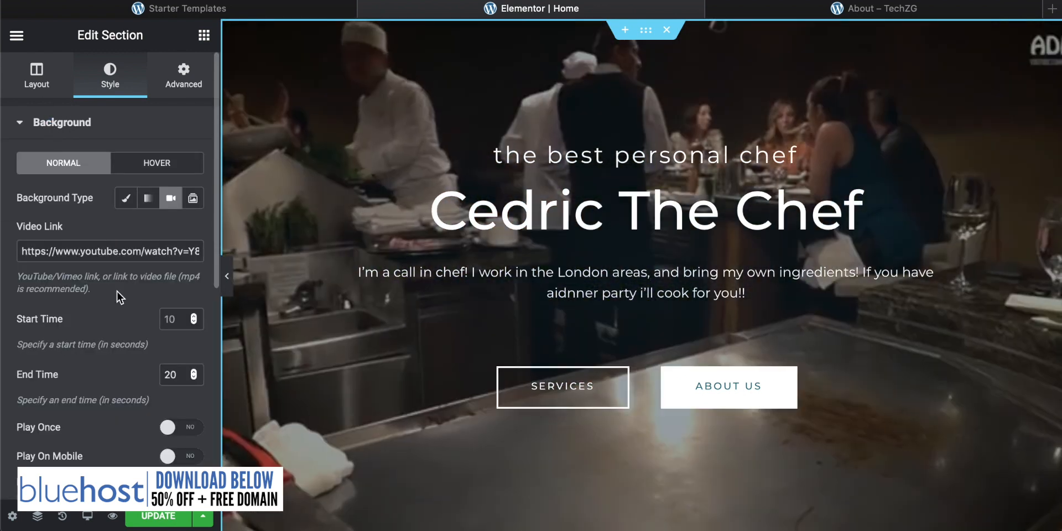
click(72, 126)
click(73, 126)
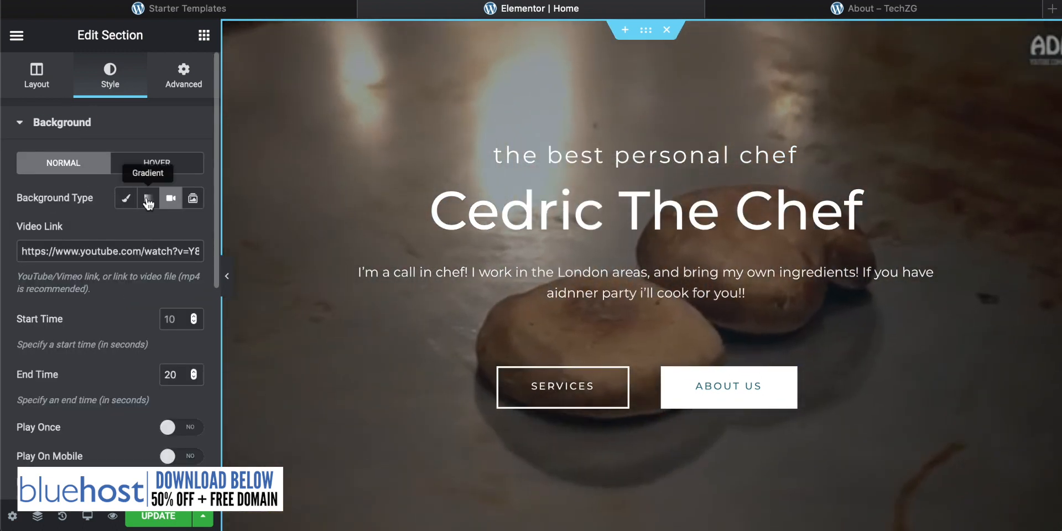
click(148, 199)
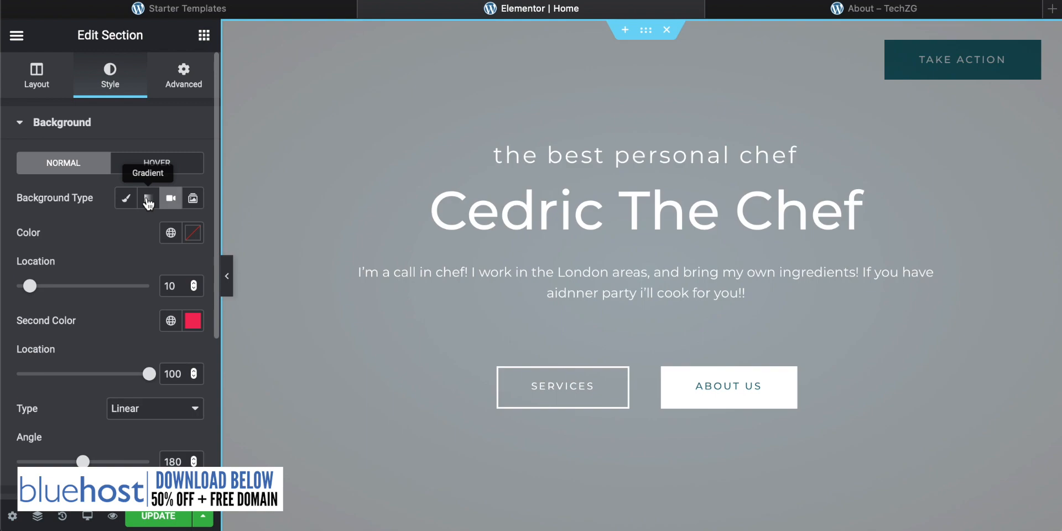
click(127, 200)
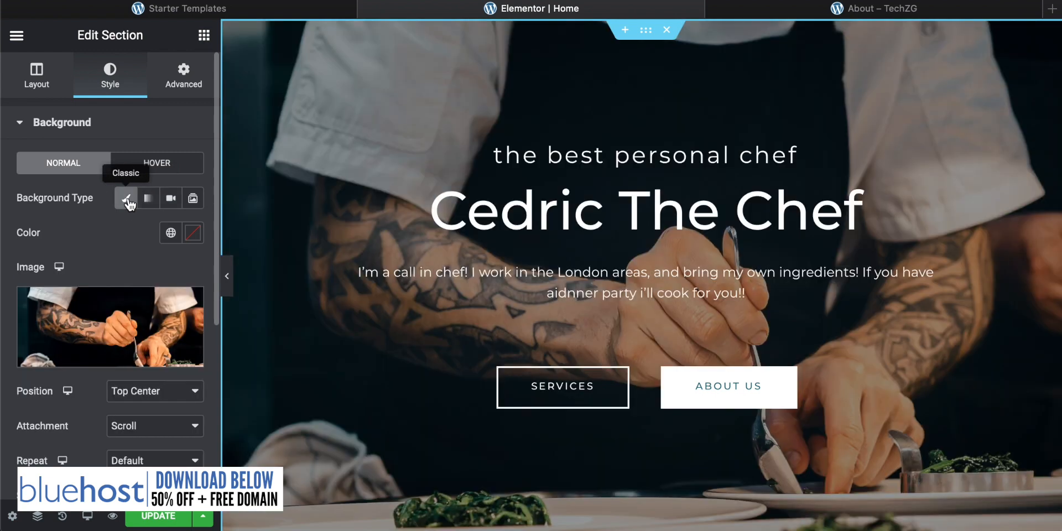
Change the first service tile's heading from Service 1 to "Menu 1"
scroll(138, 233, down, 3)
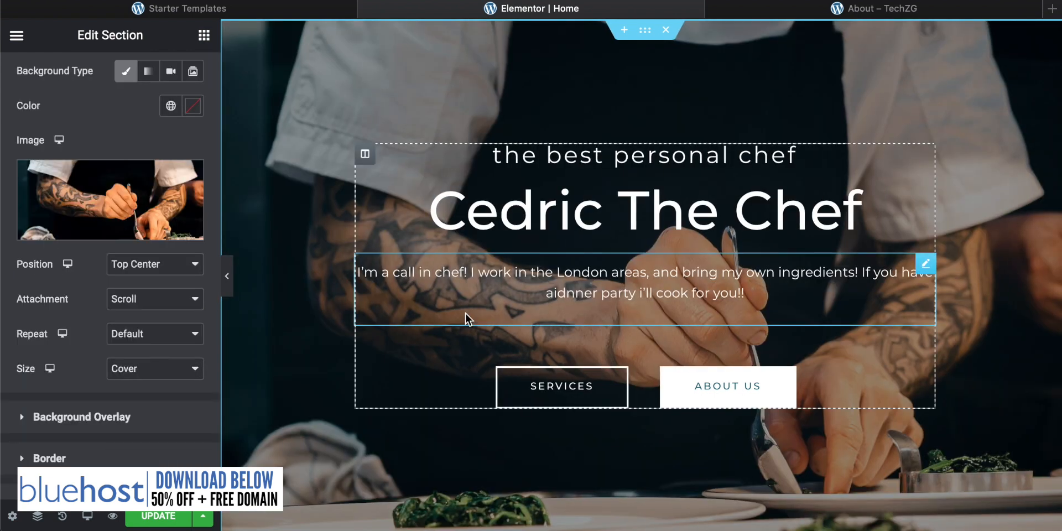
scroll(465, 313, down, 9)
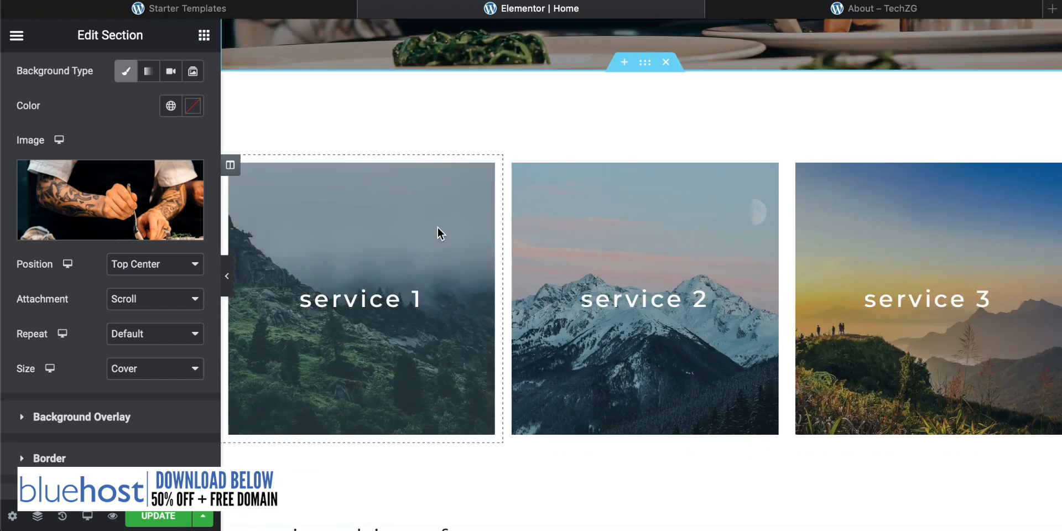
scroll(437, 227, down, 2)
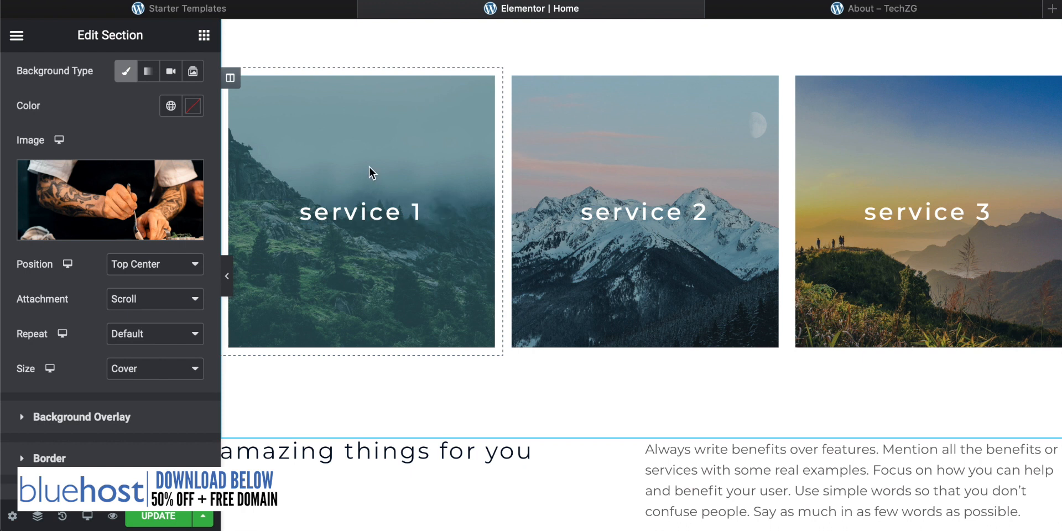
click(358, 218)
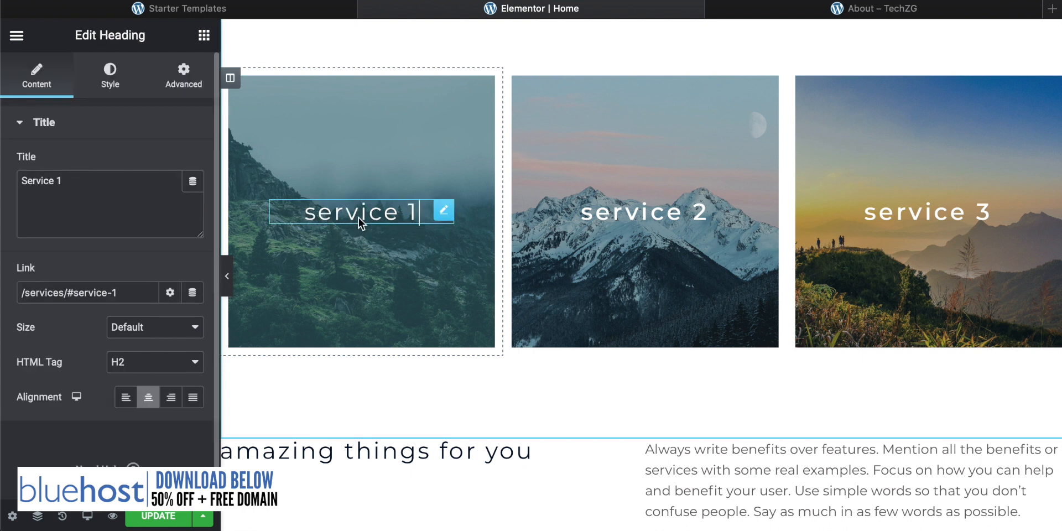
click(101, 176)
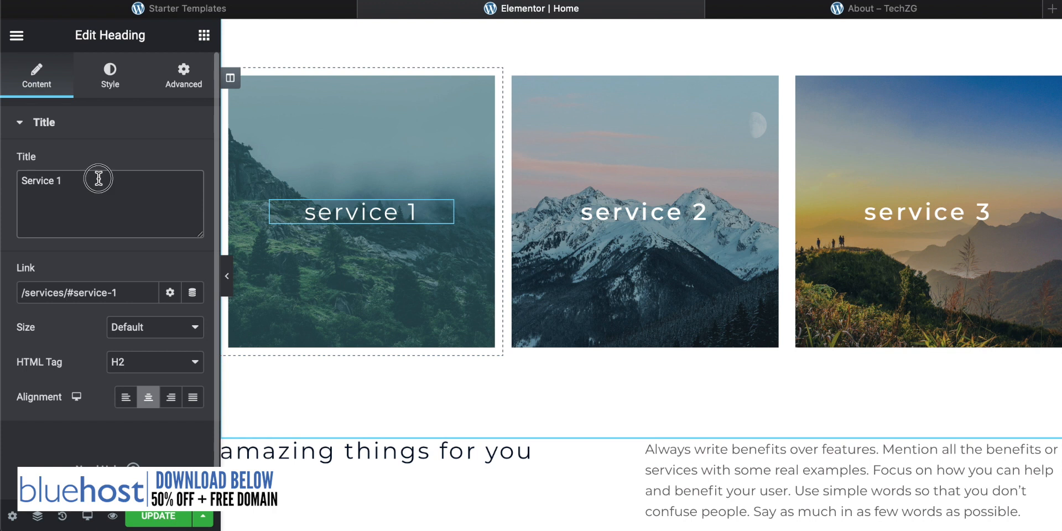
text(Menu)
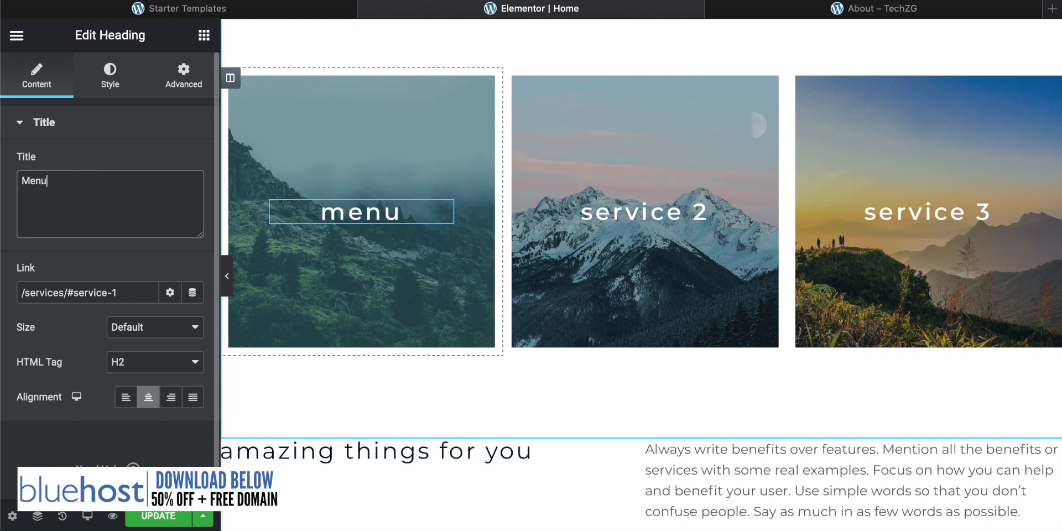
text( 1)
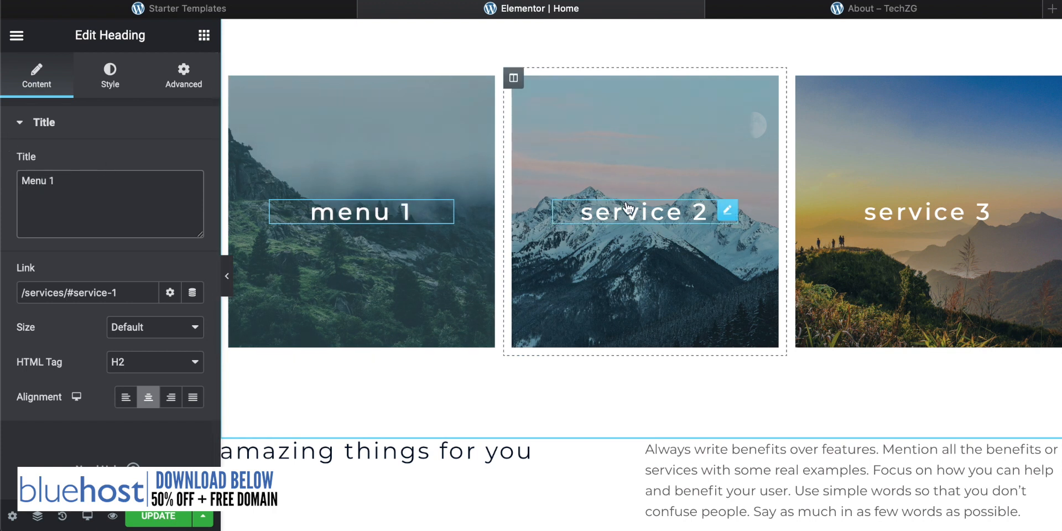
Retitle the second and third service tiles as "menu 2" and "menu 3"
click(659, 213)
text(Menu)
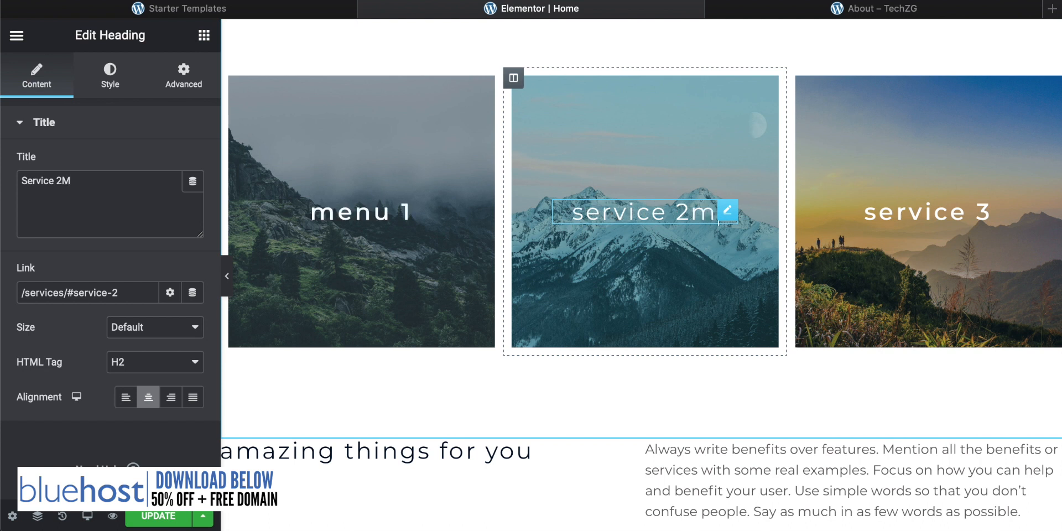
key(BackSpace)
key(BackSpace)
key(BackSpace)
key(BackSpace)
key(BackSpace)
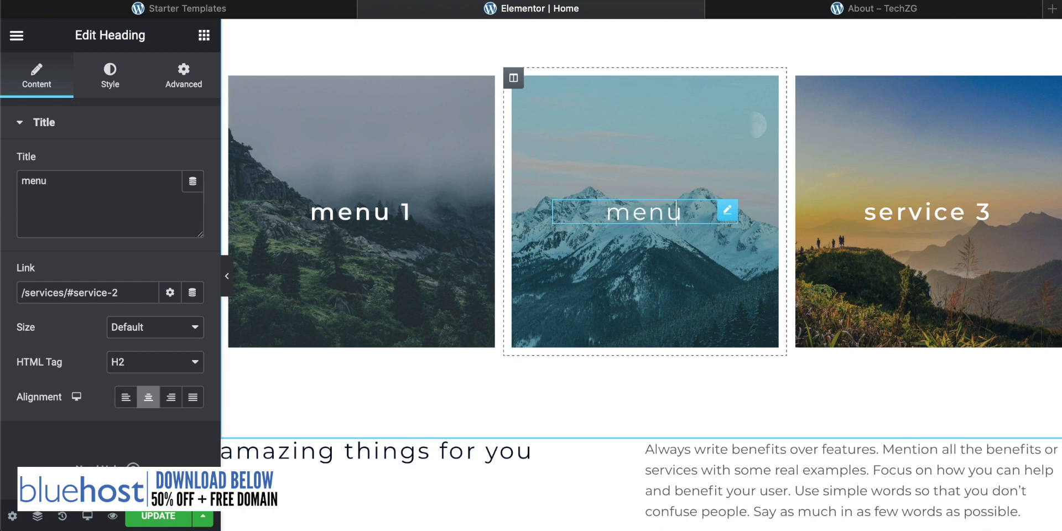
double_click(941, 212)
text(m)
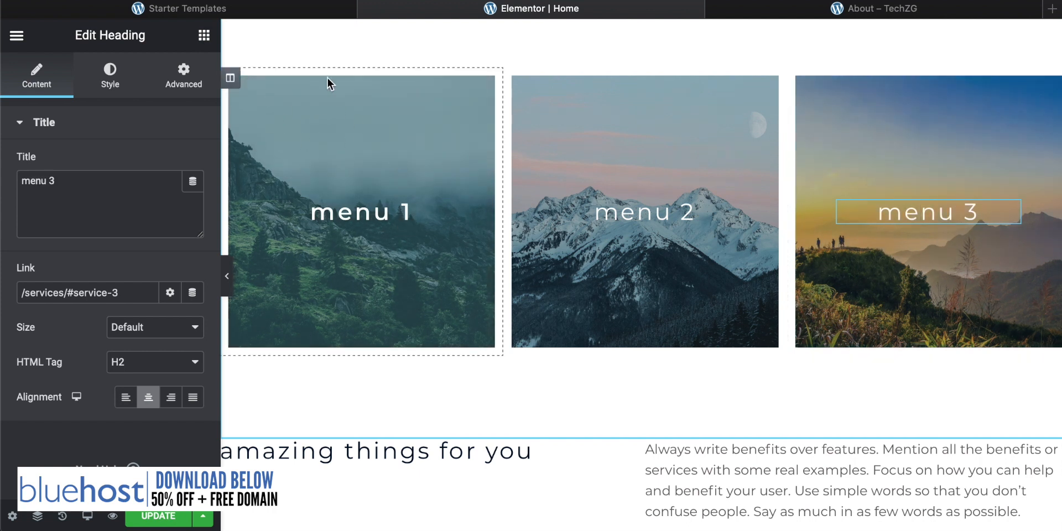
Replace the Menu 1 column's background image with pexels-pixabay-262978.jpg, uploaded from the Personal Chef folder
right_click(263, 112)
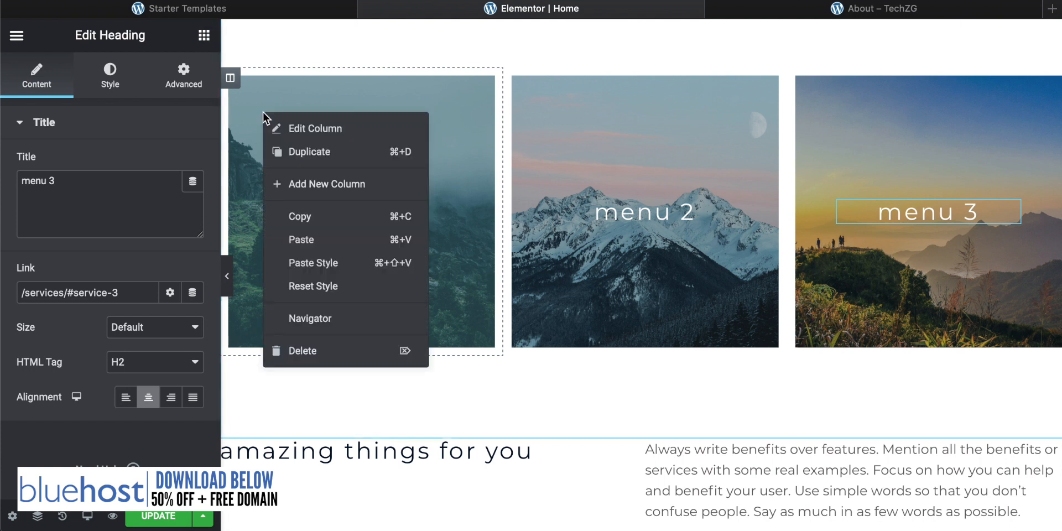
click(299, 129)
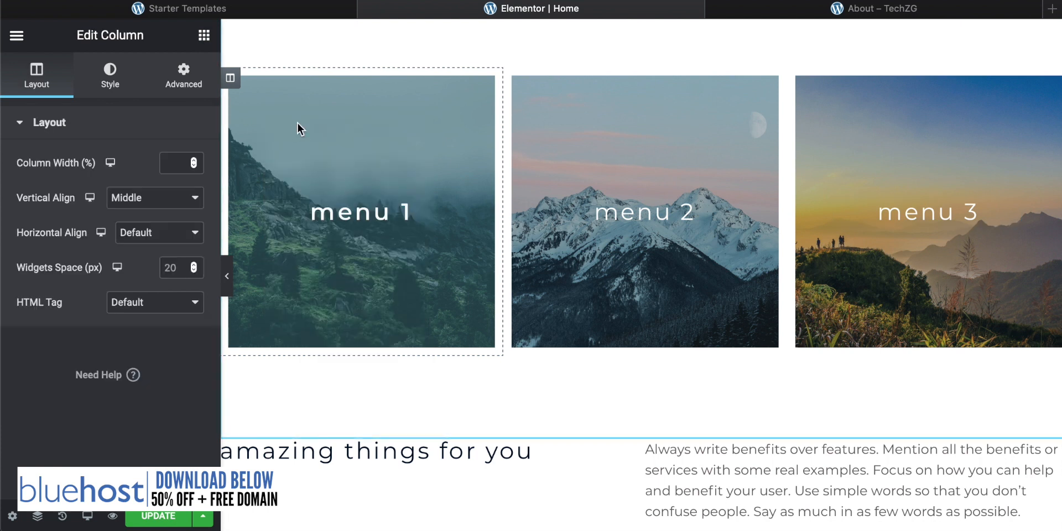
click(107, 86)
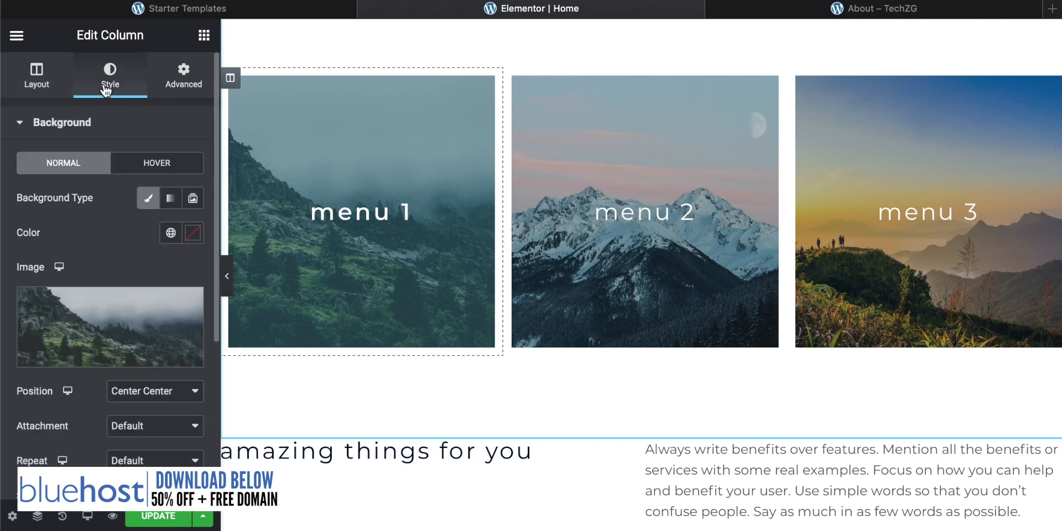
scroll(100, 126, down, 1)
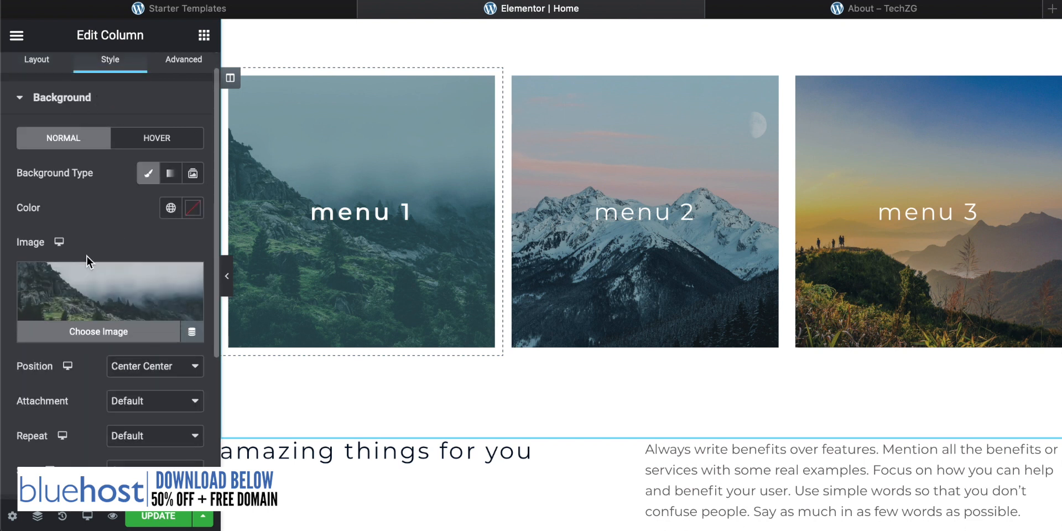
click(106, 333)
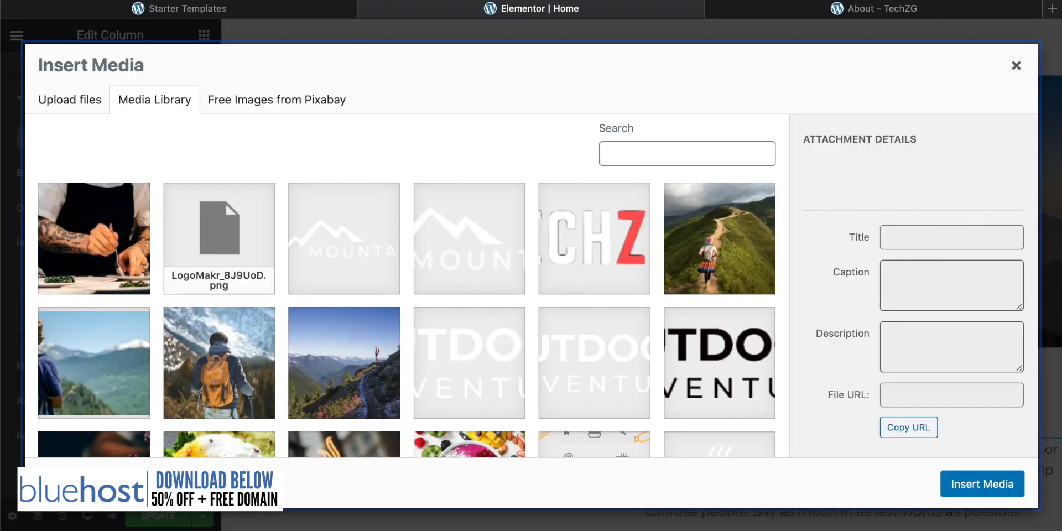
drag(902, 528, 602, 137)
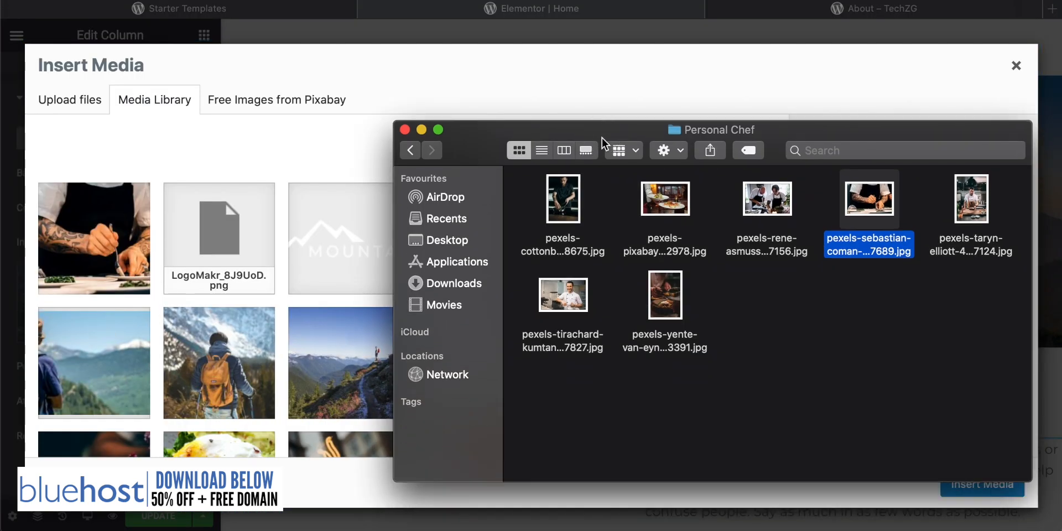
click(676, 206)
drag(676, 206, 195, 271)
drag(476, 151, 947, 530)
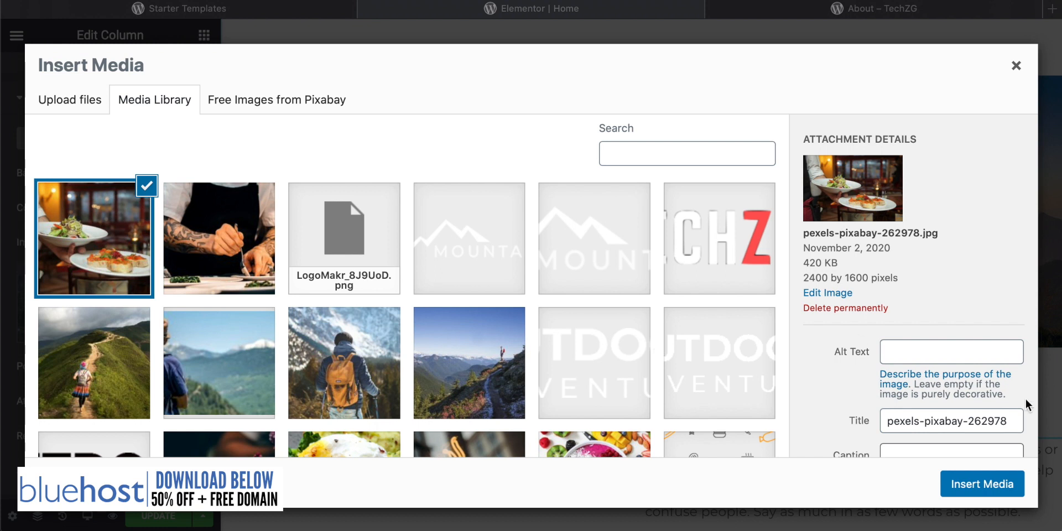
click(994, 488)
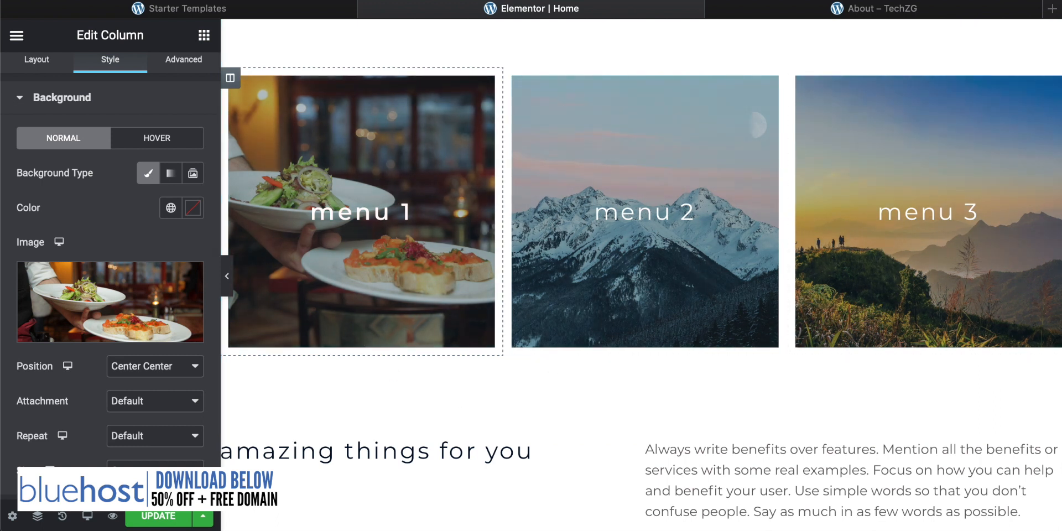
Examine the Menu 1 heading's link and the matching Service 1 section on the live Services page
click(356, 215)
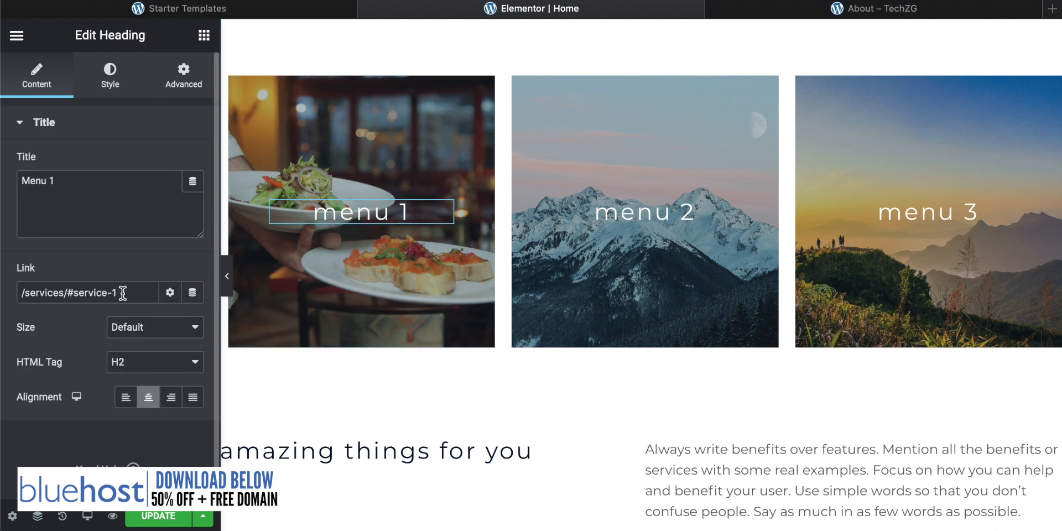
drag(125, 292, 25, 288)
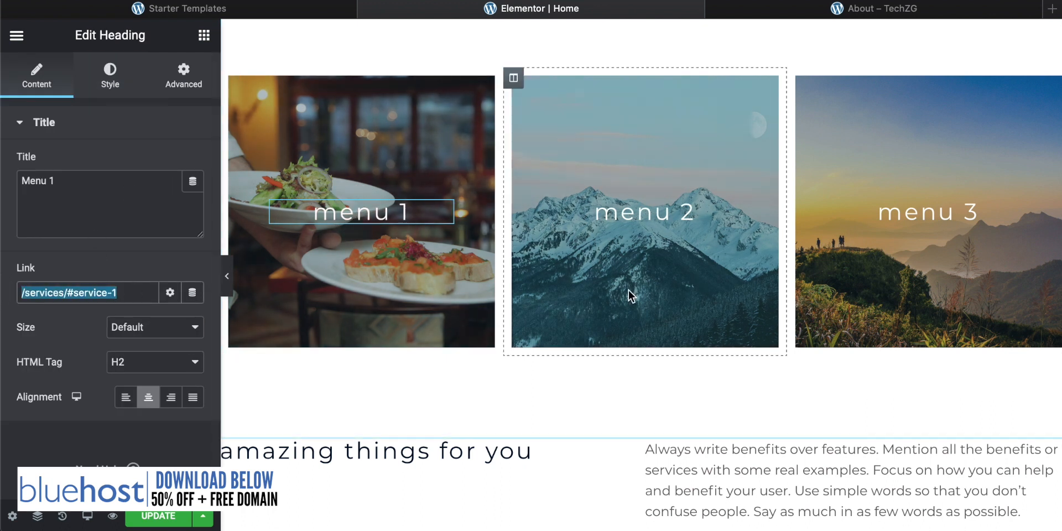
scroll(628, 290, down, 15)
scroll(629, 290, down, 15)
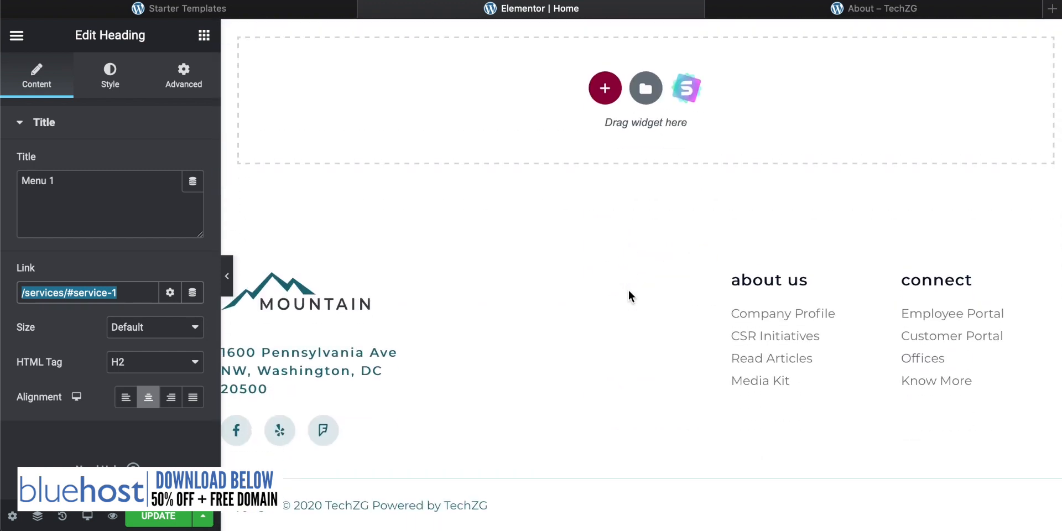
scroll(776, 393, up, 20)
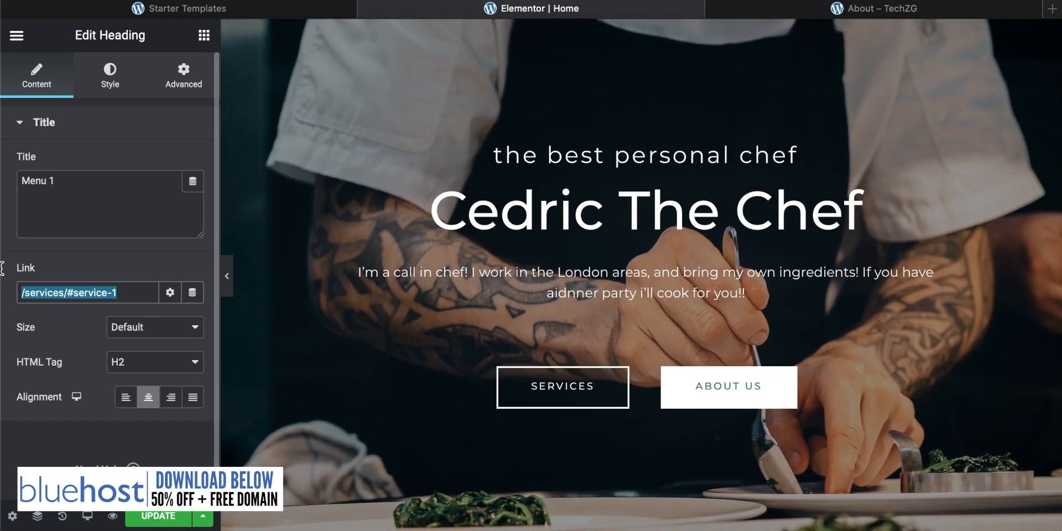
click(846, 10)
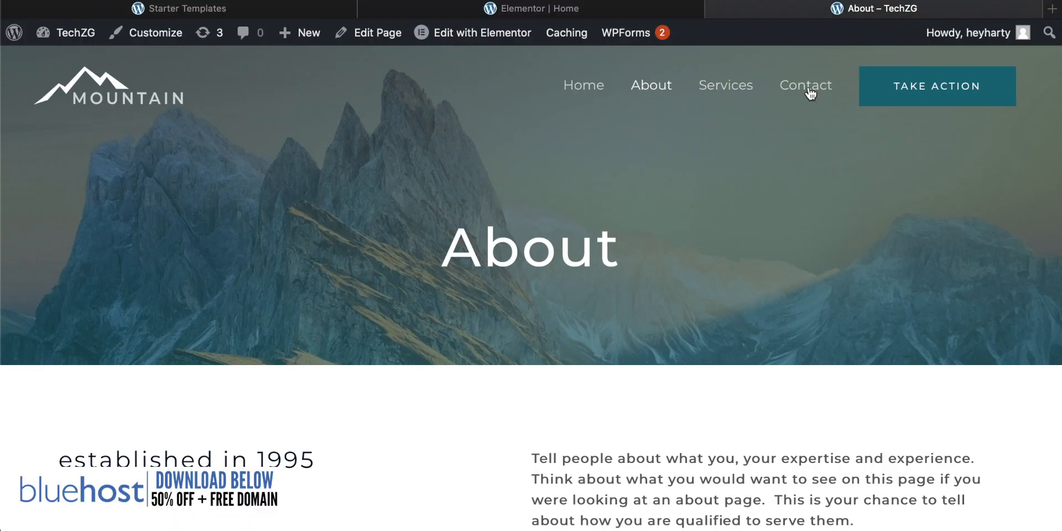
click(726, 86)
scroll(491, 303, down, 10)
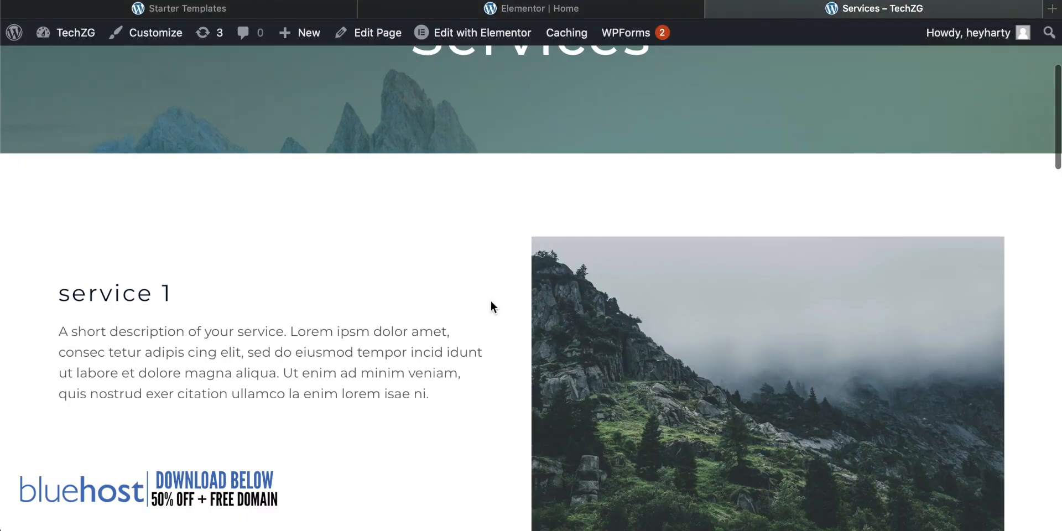
Review the remaining service sections on the live Services page, and return to the menu tiles in the home page editor
scroll(490, 307, down, 5)
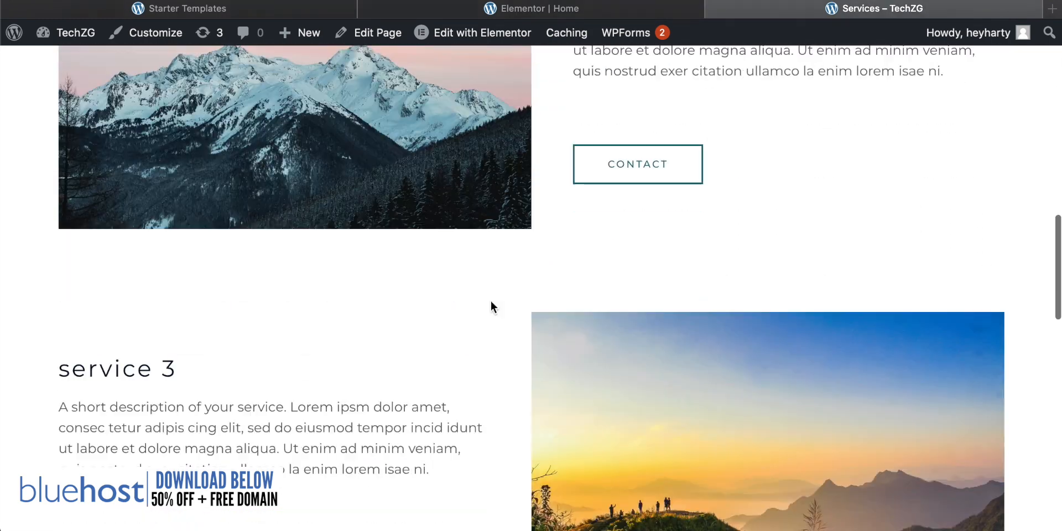
scroll(490, 307, up, 15)
click(498, 10)
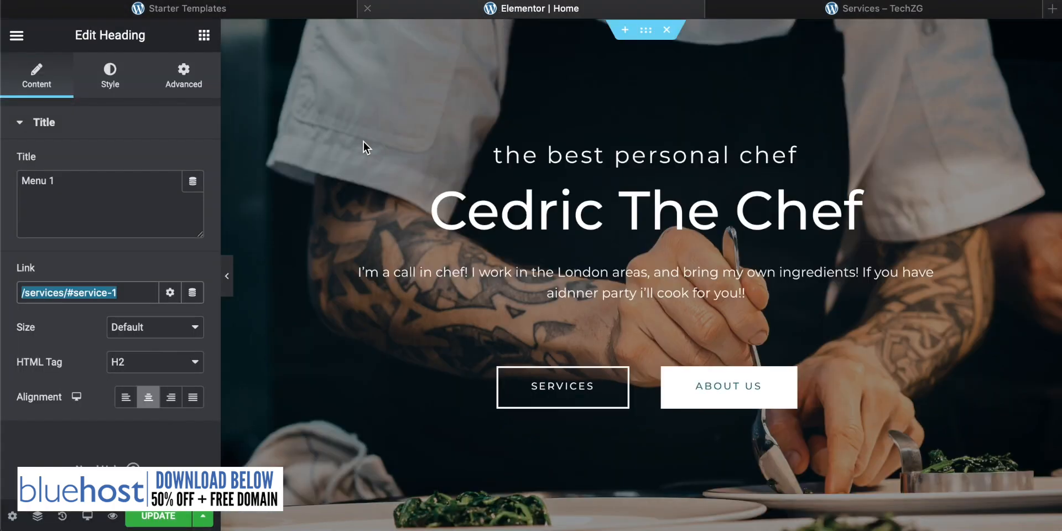
scroll(554, 234, down, 4)
scroll(564, 233, down, 4)
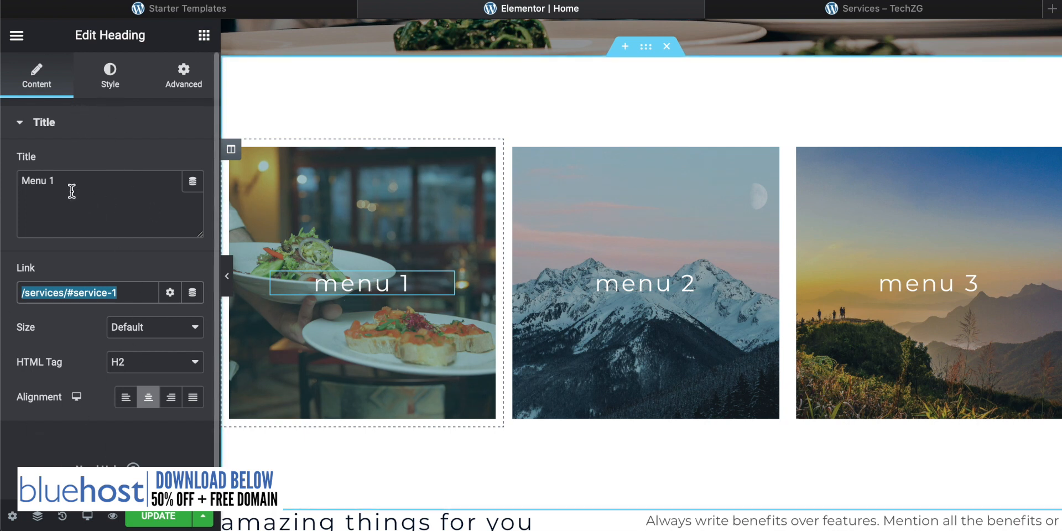
scroll(582, 208, down, 3)
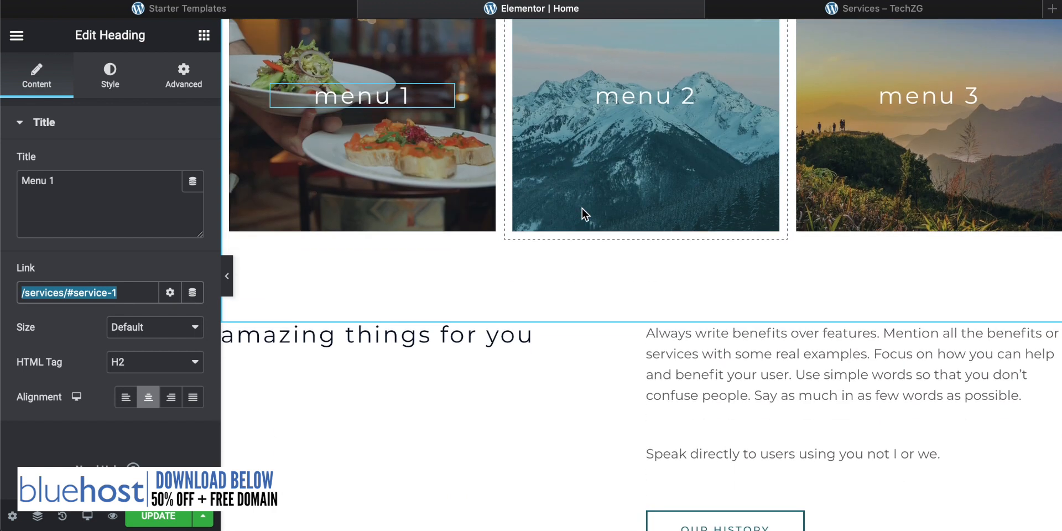
scroll(582, 208, up, 3)
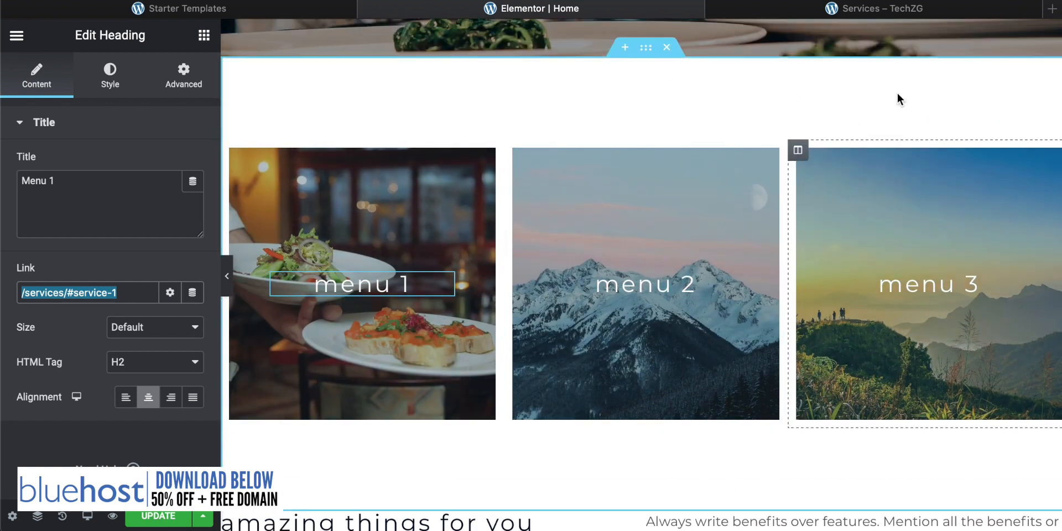
Delete the "amazing things for you" section between the menu tiles and the Call To Action section
scroll(656, 301, down, 4)
scroll(656, 303, down, 3)
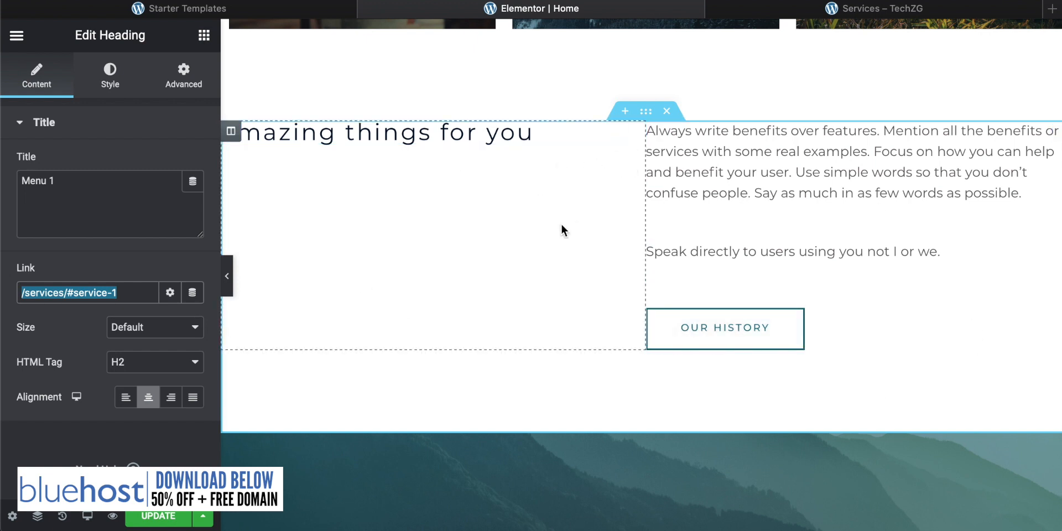
scroll(561, 224, down, 2)
scroll(561, 213, up, 3)
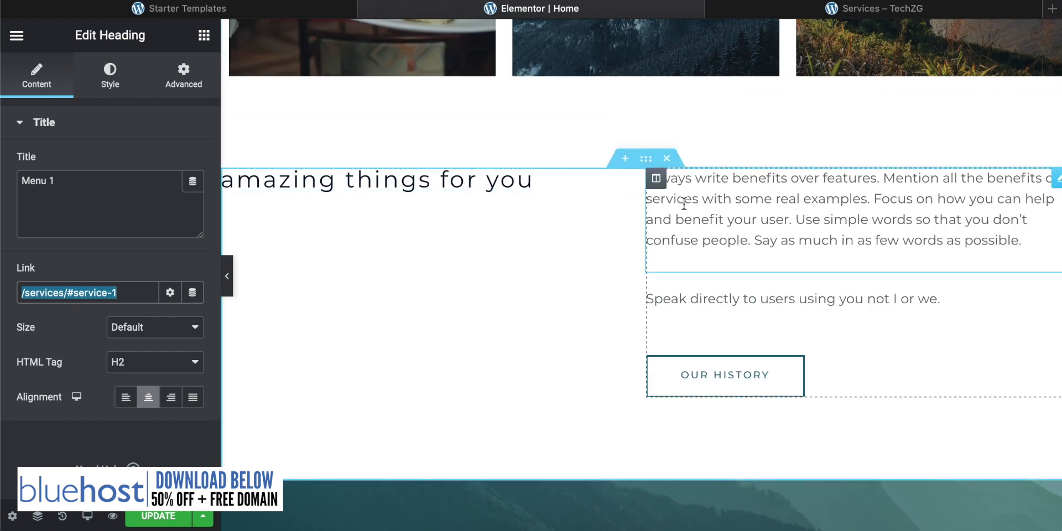
scroll(839, 212, down, 3)
scroll(667, 159, up, 7)
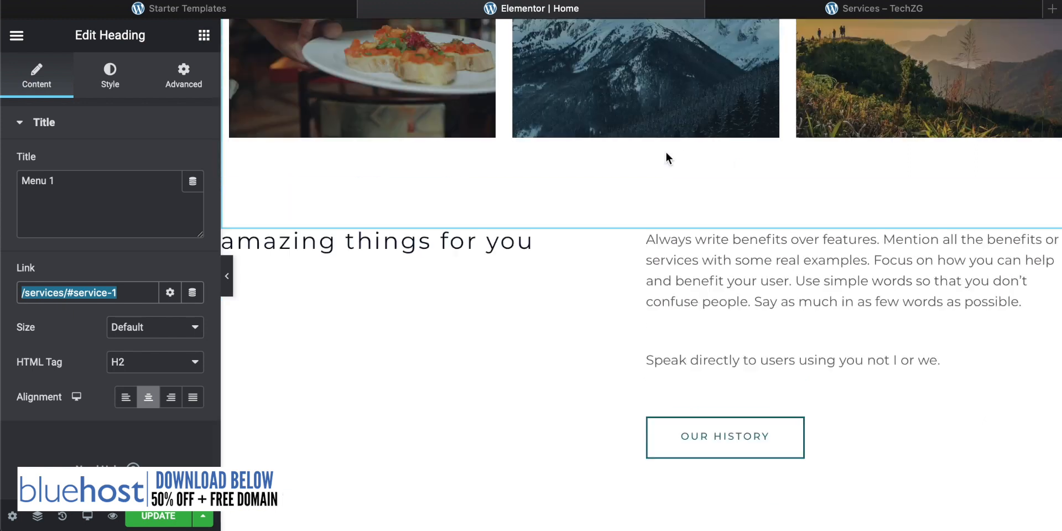
scroll(666, 151, up, 8)
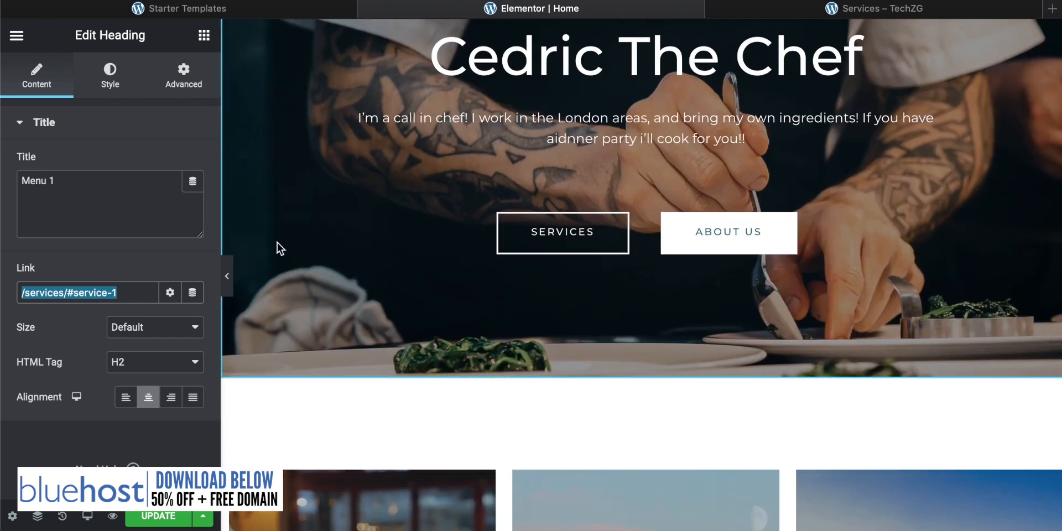
scroll(301, 275, down, 5)
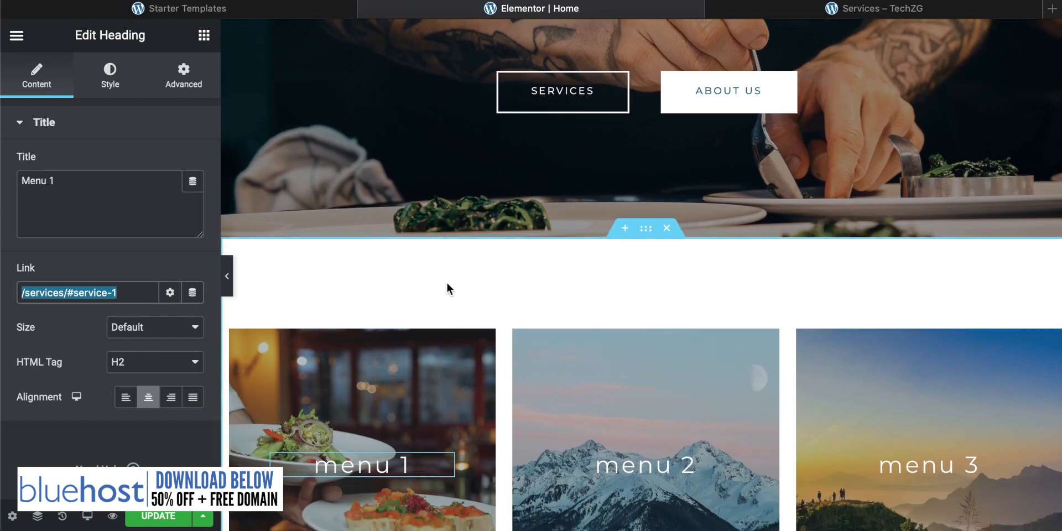
scroll(471, 276, down, 10)
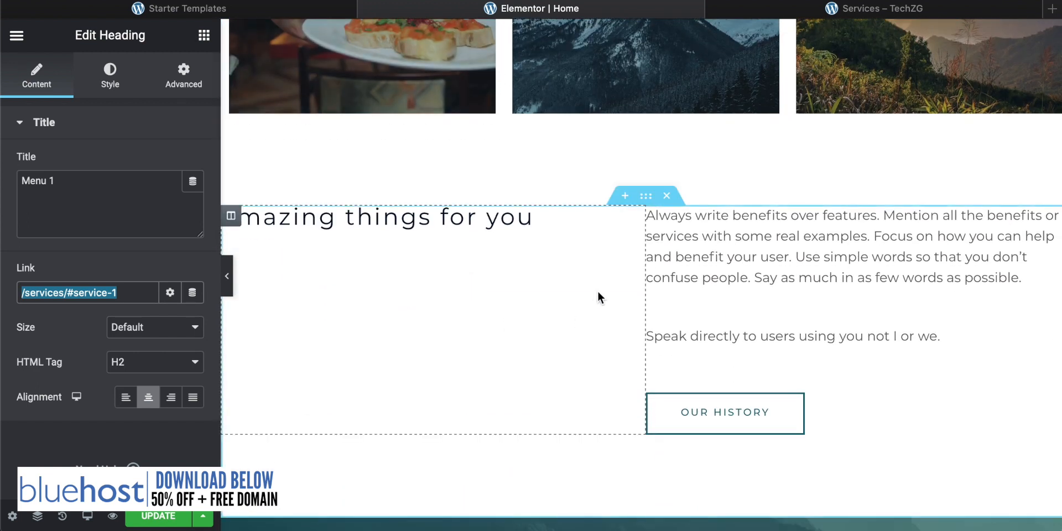
click(668, 197)
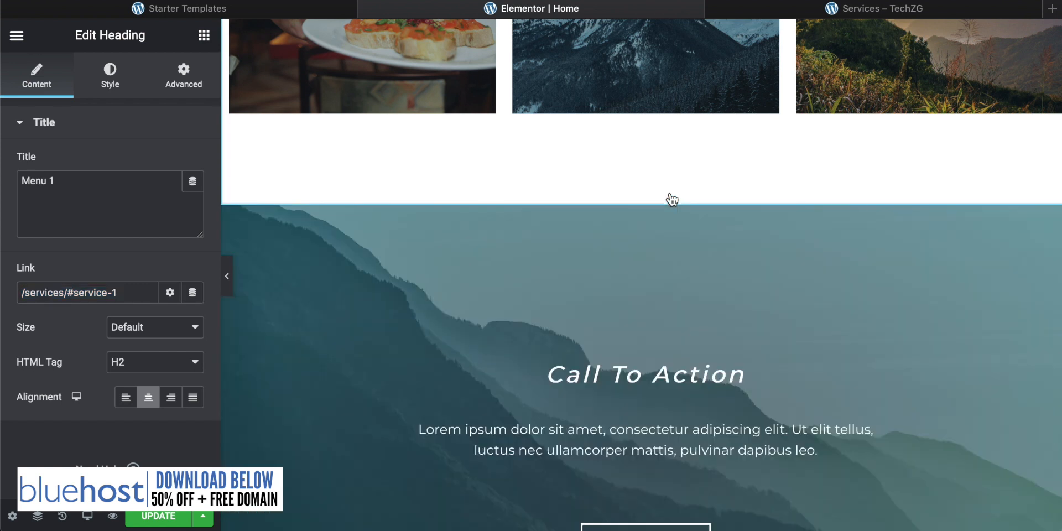
Insert a new section with two equal columns directly above the Call To Action section
scroll(493, 239, down, 3)
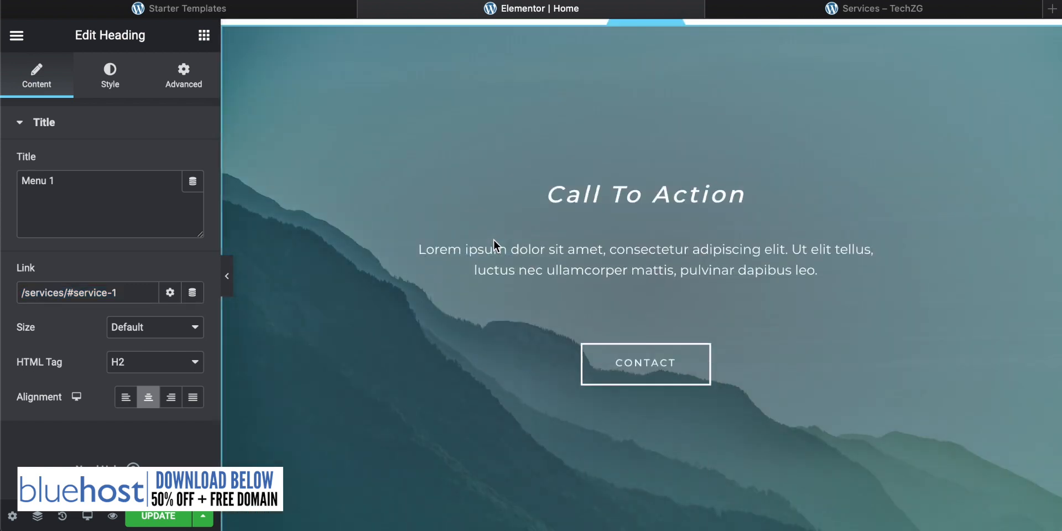
scroll(493, 239, up, 3)
scroll(494, 239, up, 2)
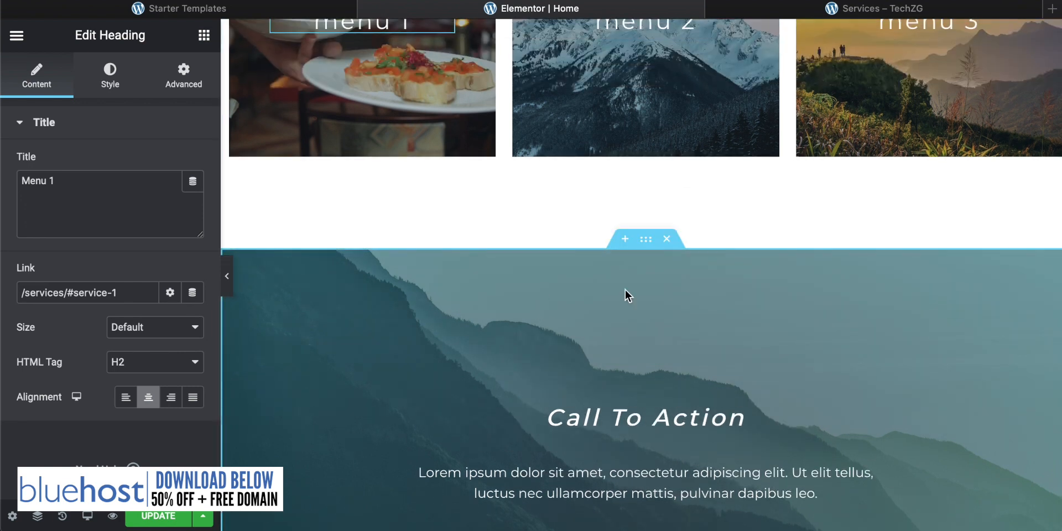
click(627, 241)
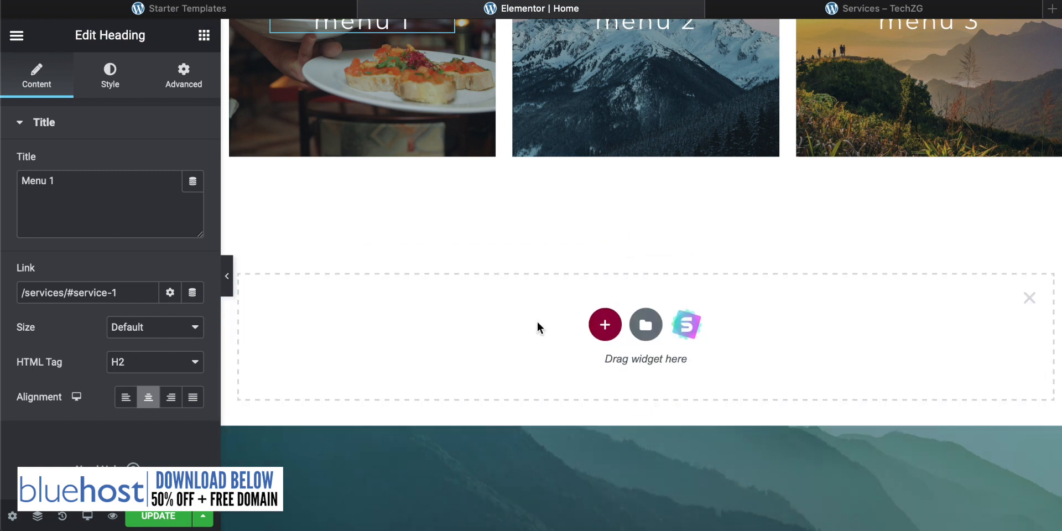
scroll(537, 323, down, 1)
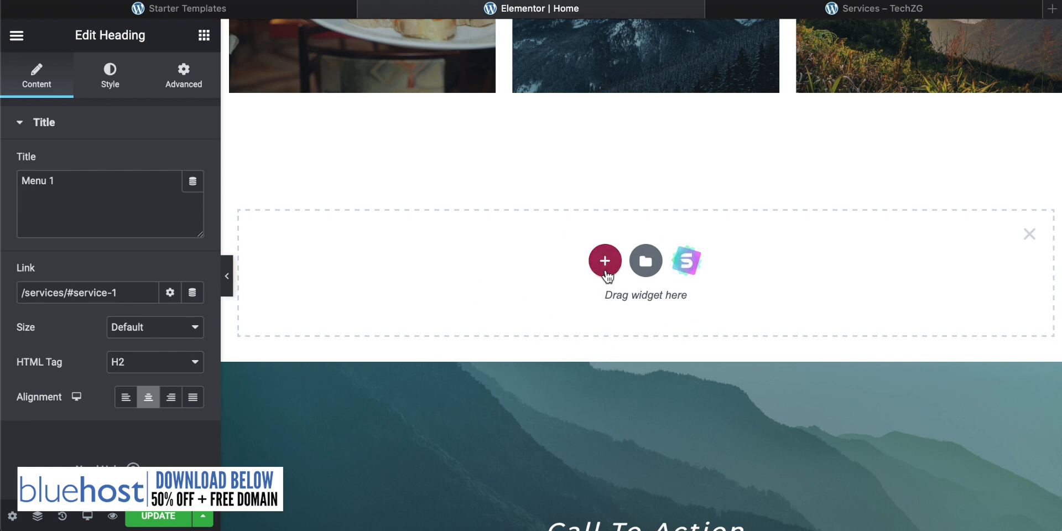
click(605, 261)
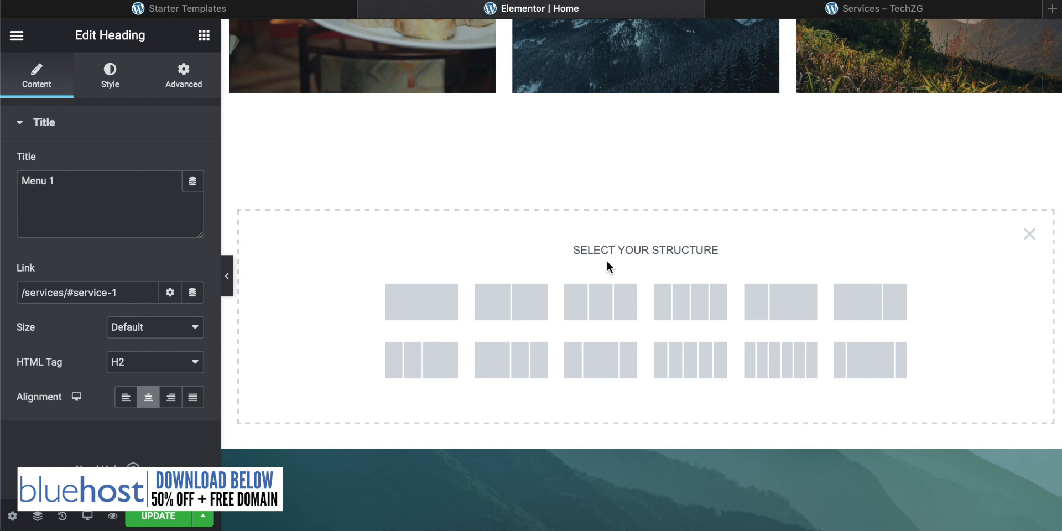
click(504, 308)
scroll(556, 292, down, 1)
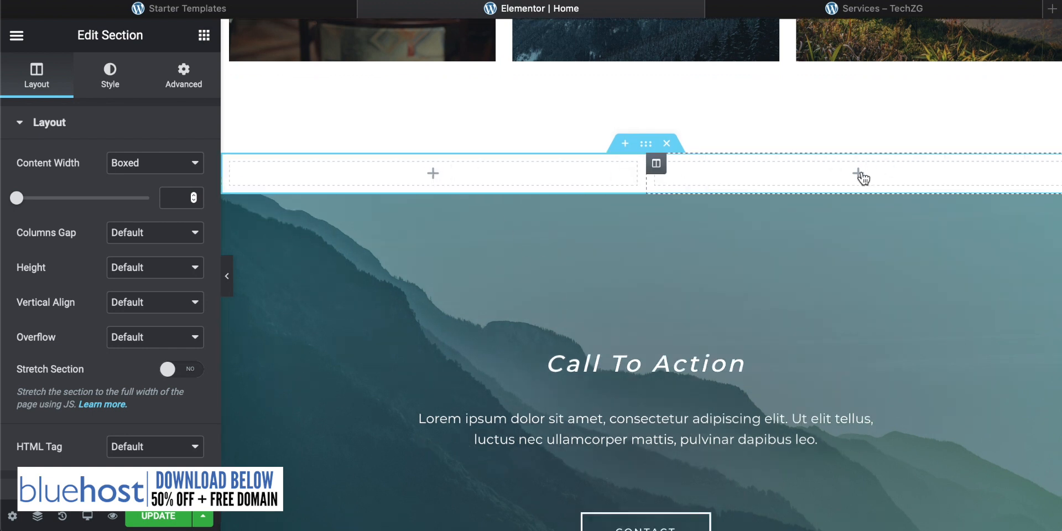
Search the widgets for "image" and place an Image widget in the new section's left column
click(433, 174)
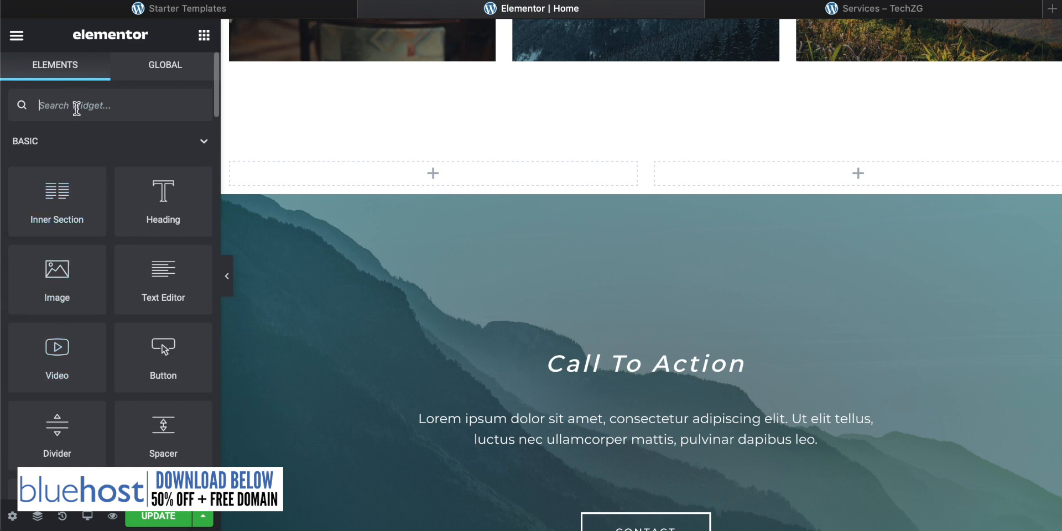
scroll(127, 287, down, 8)
scroll(127, 288, down, 10)
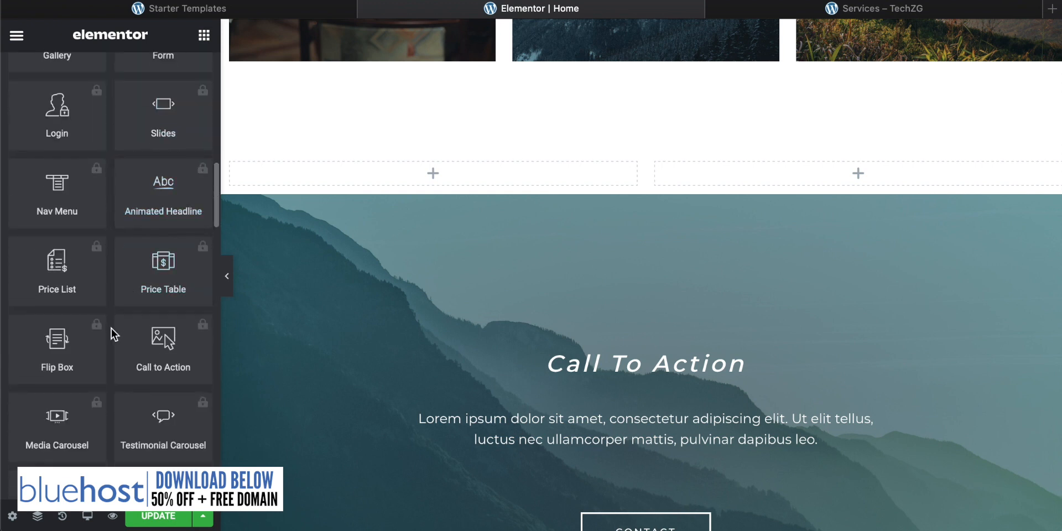
scroll(111, 329, up, 10)
scroll(111, 329, up, 3)
click(100, 107)
text(image)
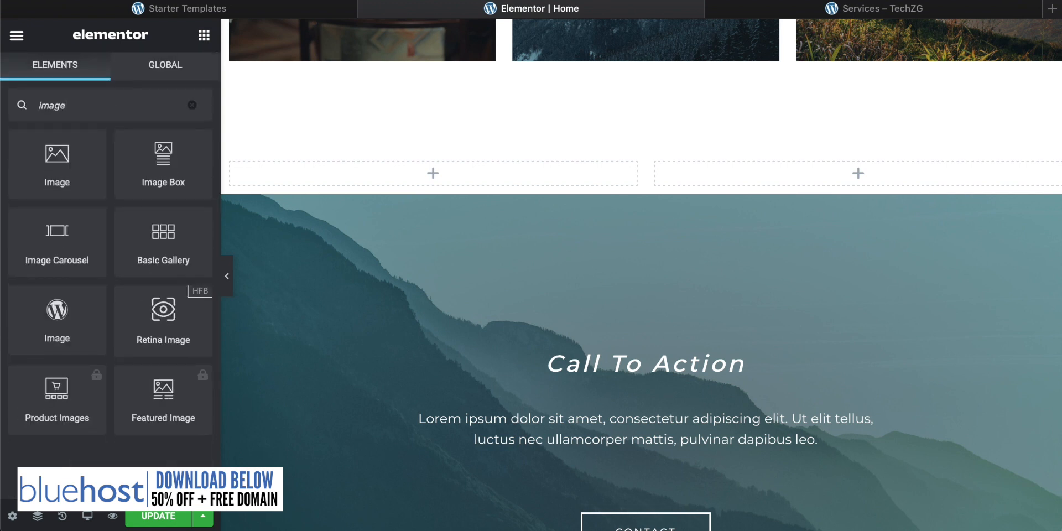
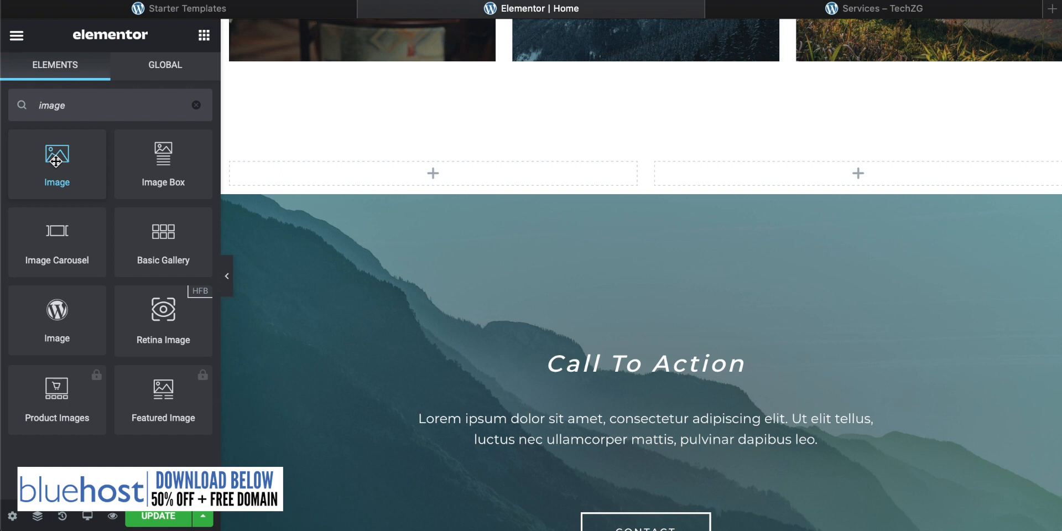
drag(56, 161, 421, 173)
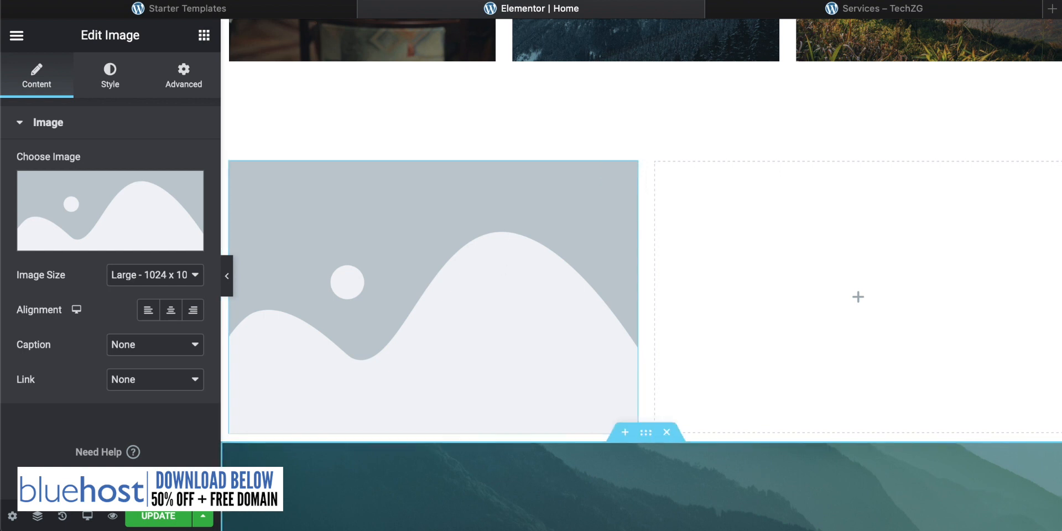
Set the new Image widget's picture to pexels-pixabay-262978.jpg from the media library
key(super+Tab)
drag(1049, 354, 845, 159)
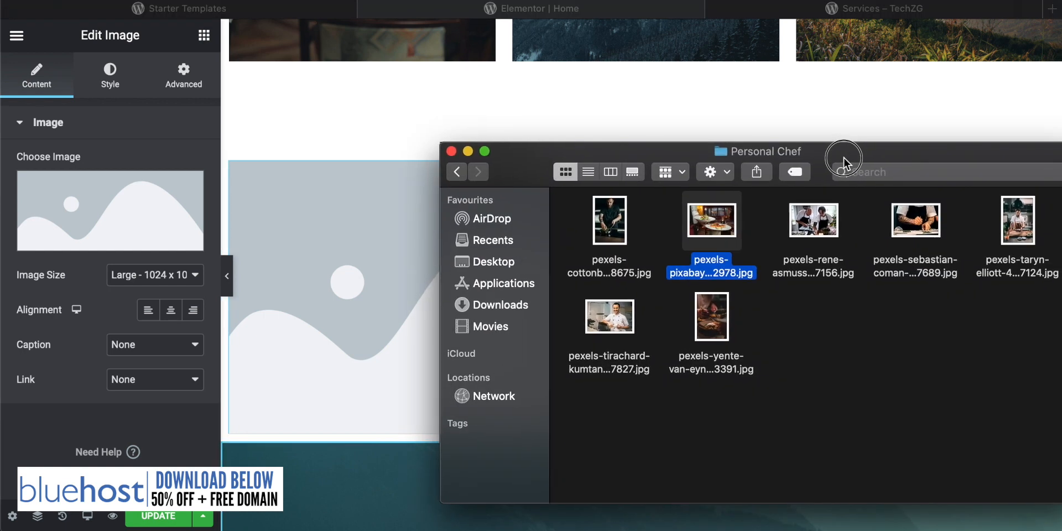
click(147, 211)
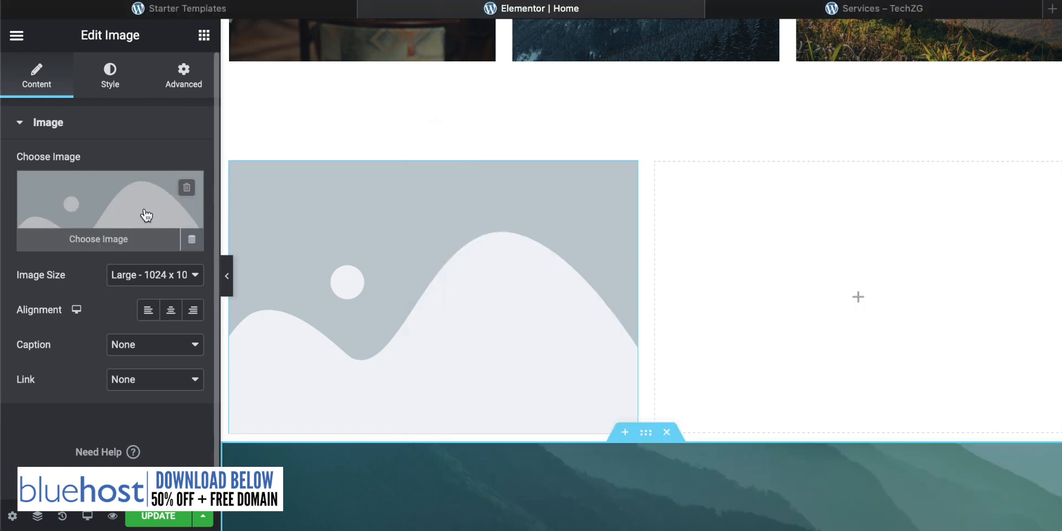
click(100, 242)
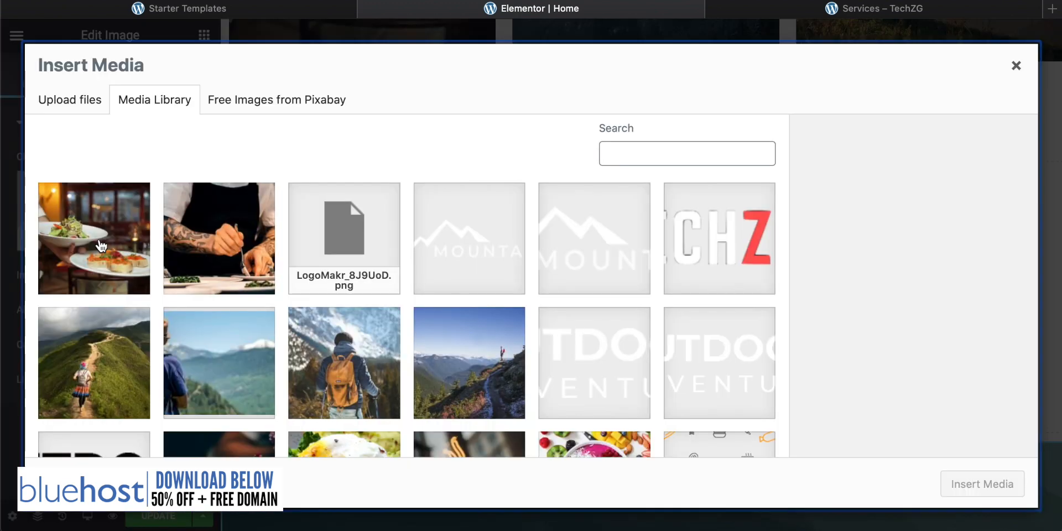
key(super+Tab)
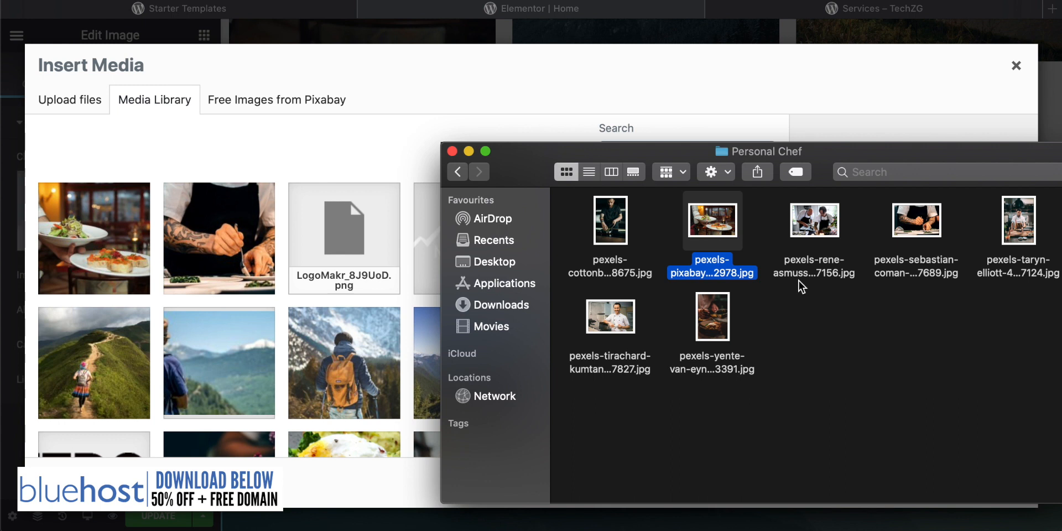
drag(720, 218, 291, 230)
drag(525, 157, 1061, 160)
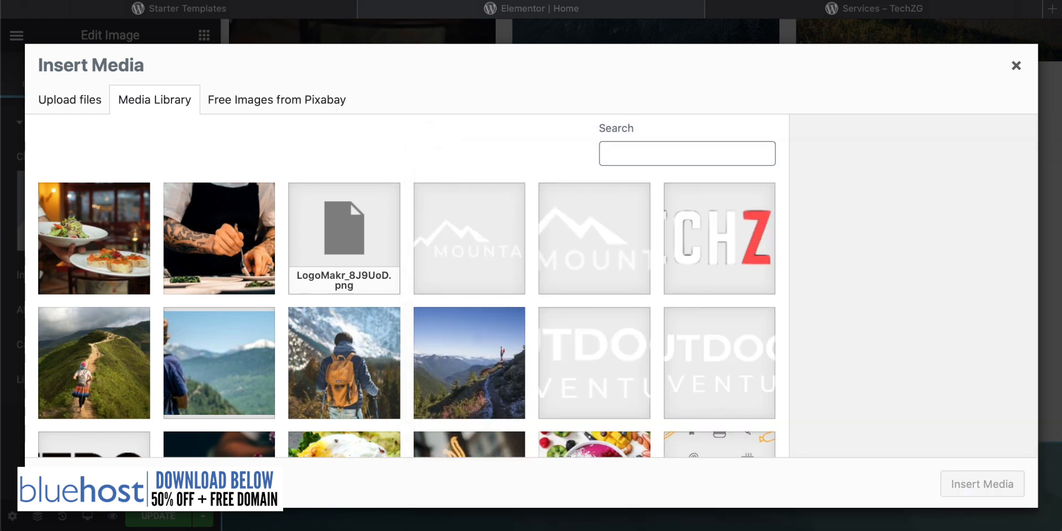
click(106, 242)
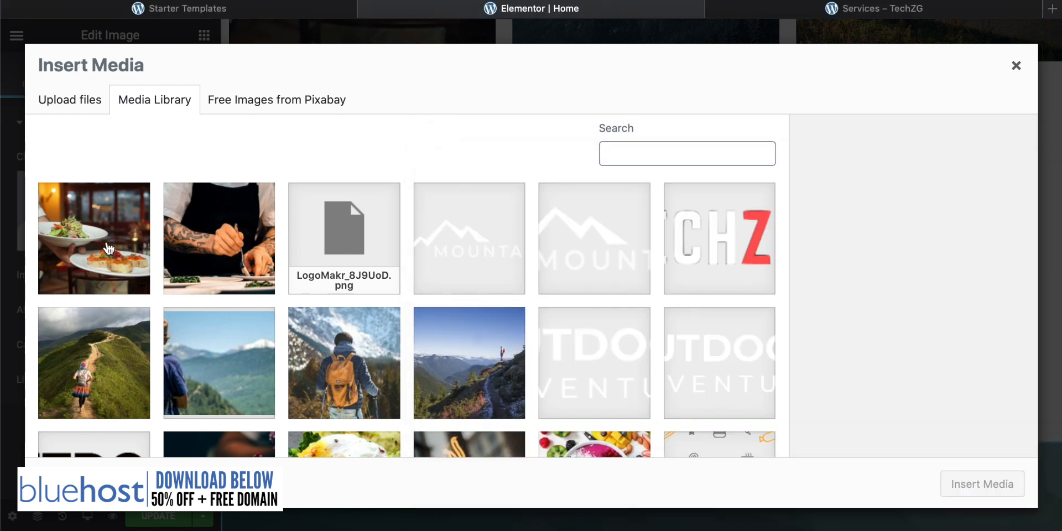
click(106, 234)
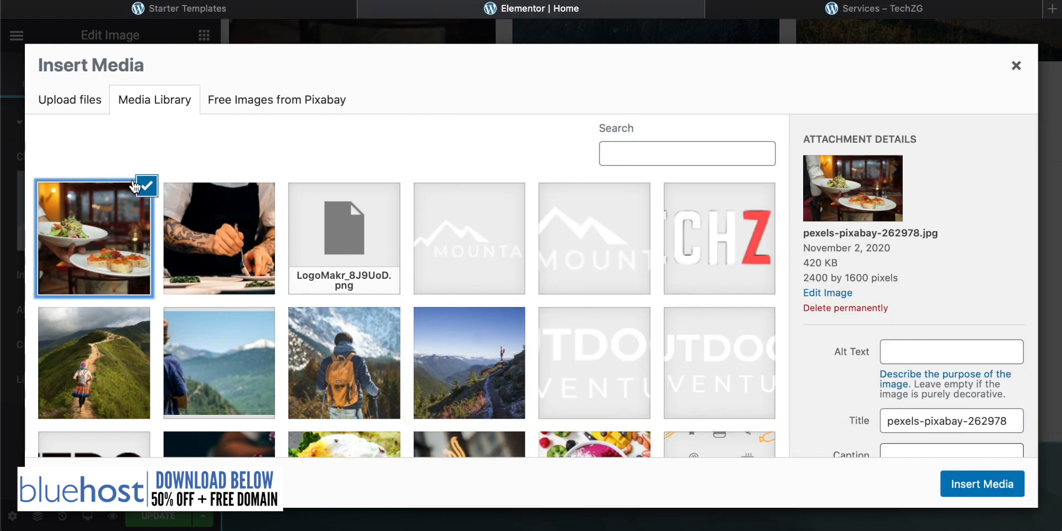
click(974, 481)
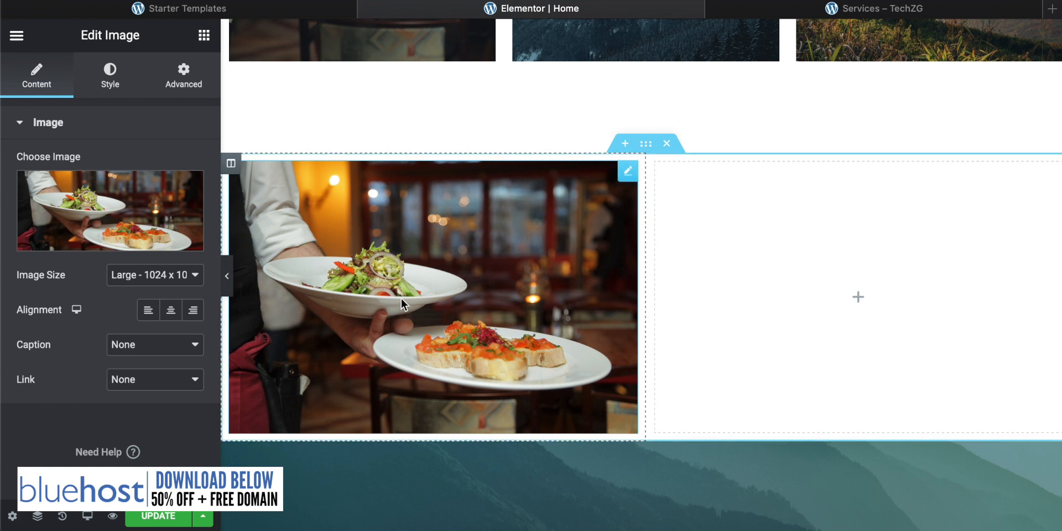
Place a Text Editor widget in the empty column beside the image and replace its text with "The best fresh ingredients for you ONLY!!"
click(859, 299)
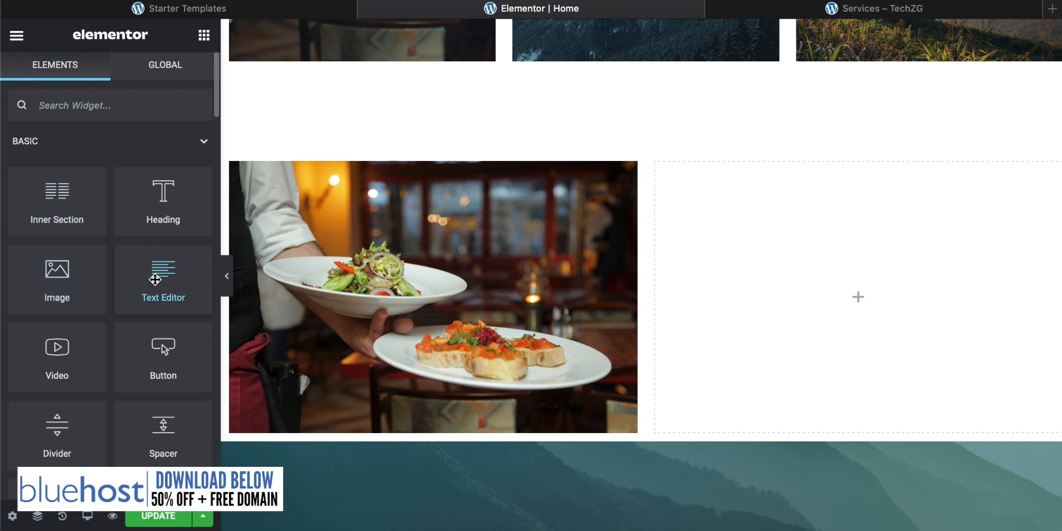
drag(135, 271, 844, 299)
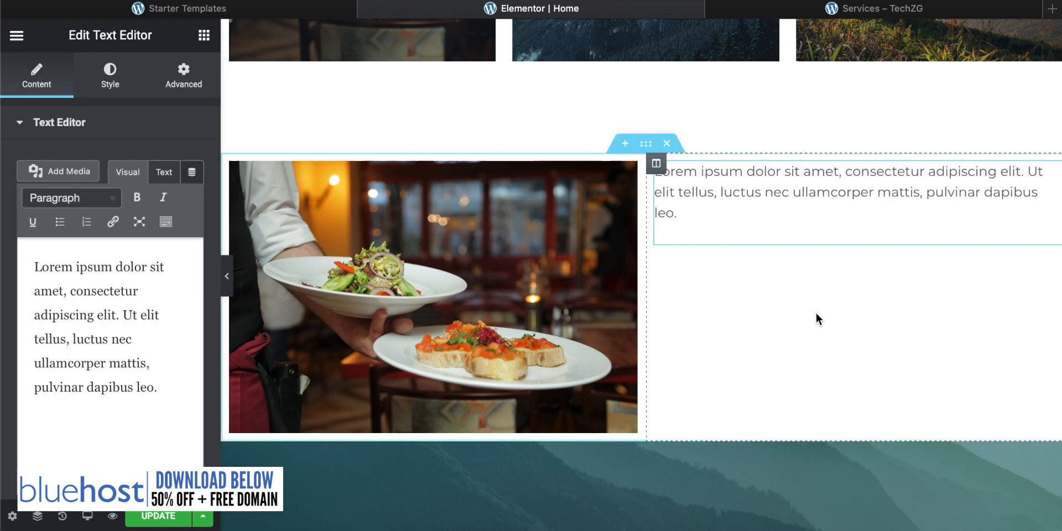
click(119, 412)
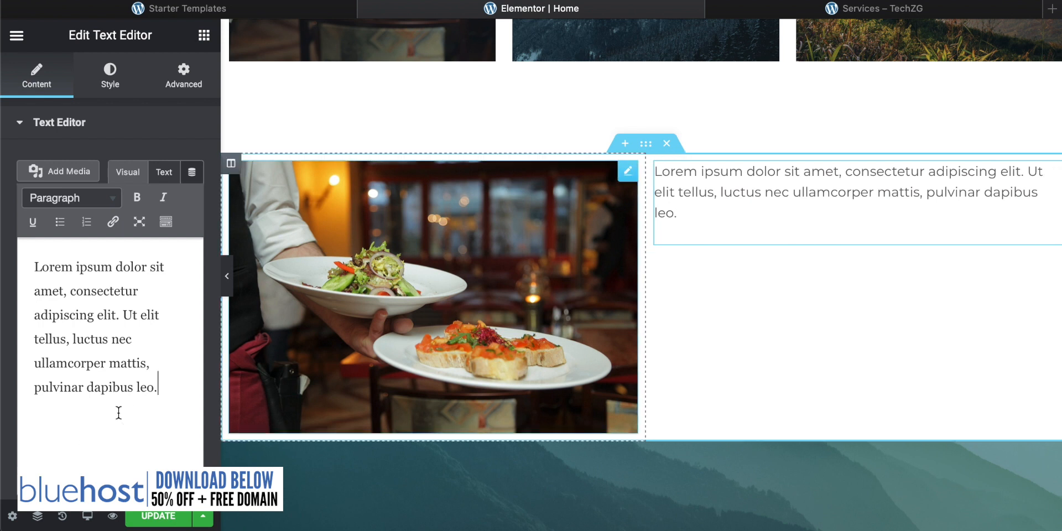
drag(161, 390, 2, 183)
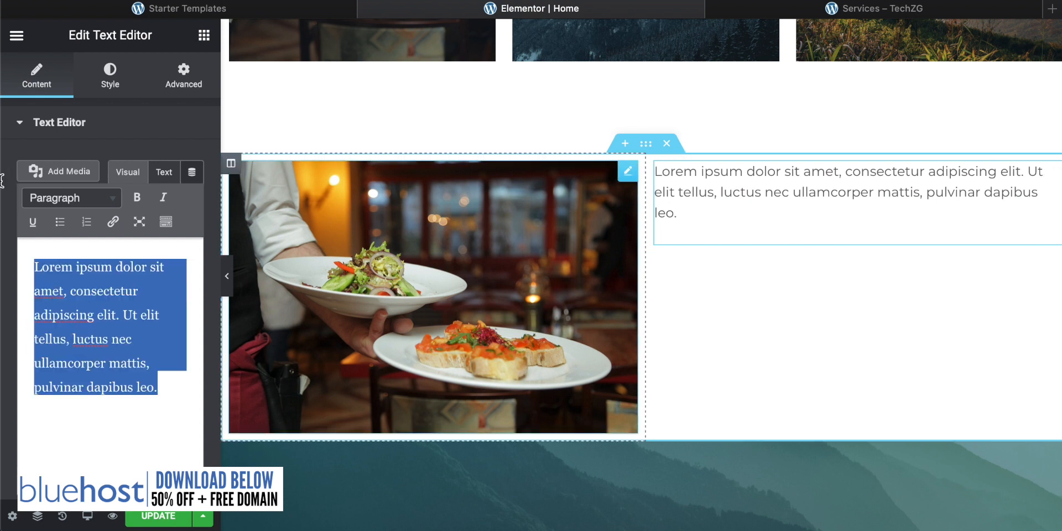
text(The best fresh ingredients for you ONLY!!)
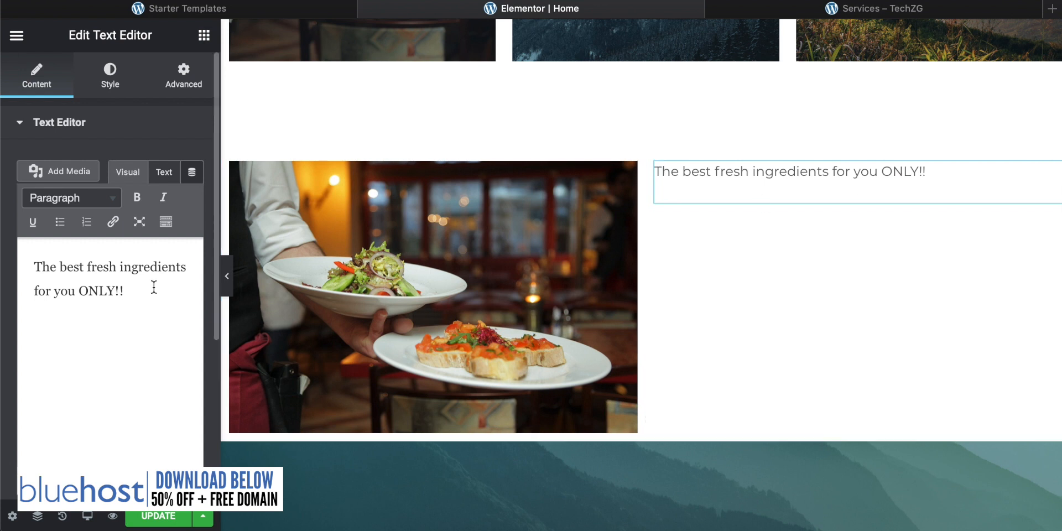
Center the new text and push it down with blank lines so it sits lower beside the image
click(113, 71)
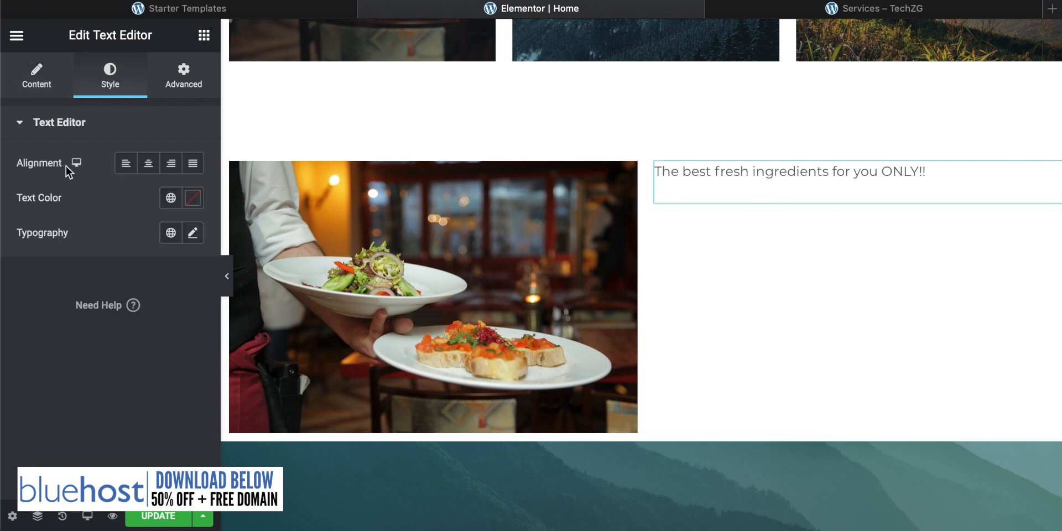
click(171, 164)
click(196, 166)
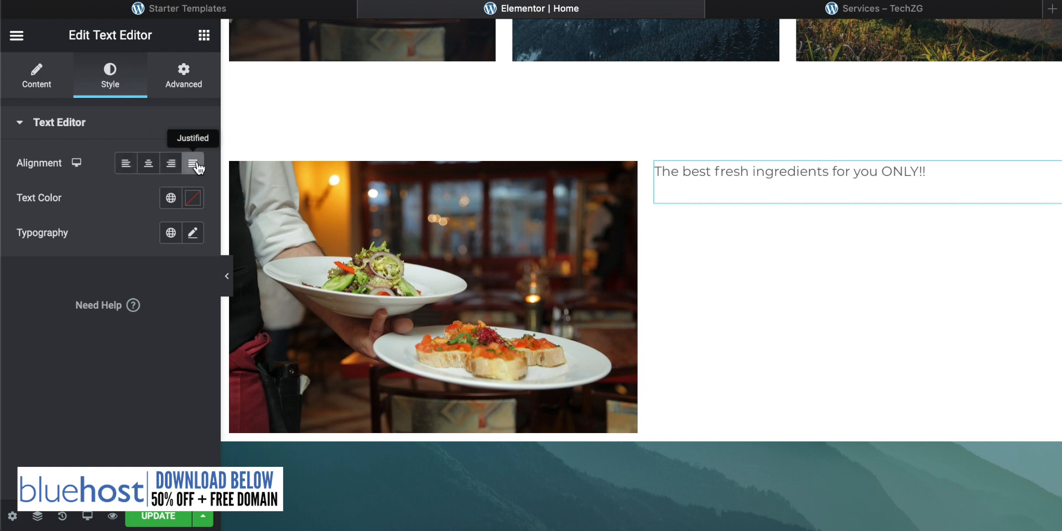
click(148, 163)
click(722, 171)
key(Return)
key(Return)
key(Return)
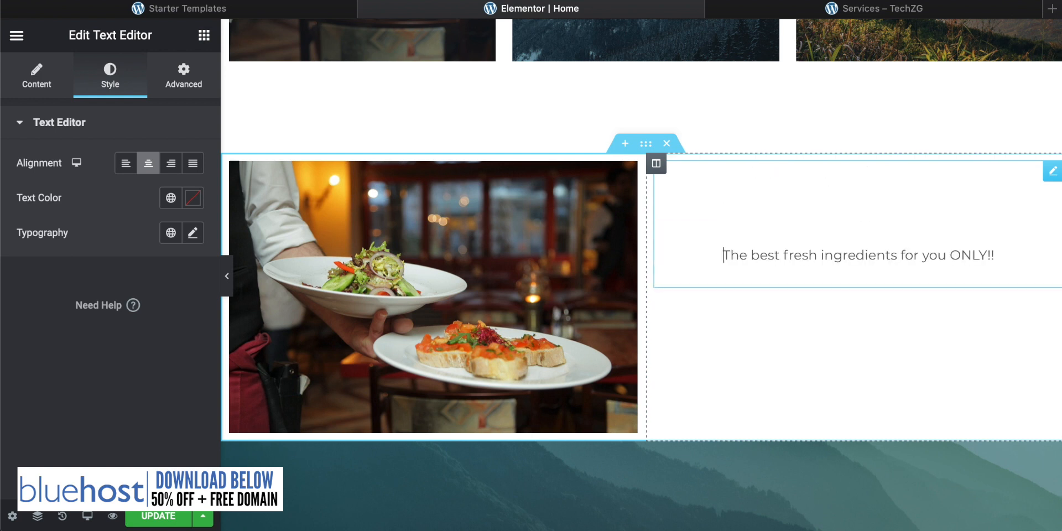
key(BackSpace)
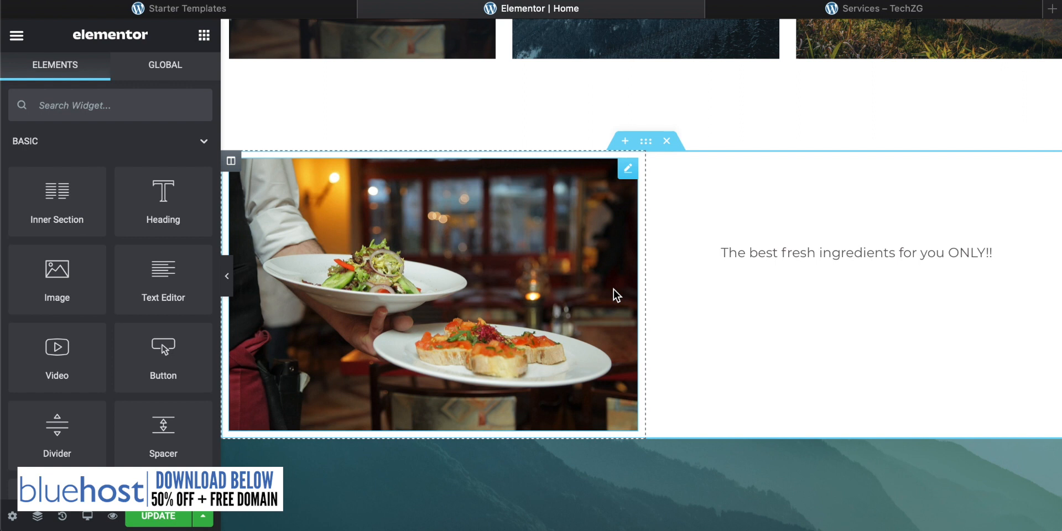
Examine the Call To Action section's heading and background settings, and look over the rest of the home page
scroll(731, 230, down, 6)
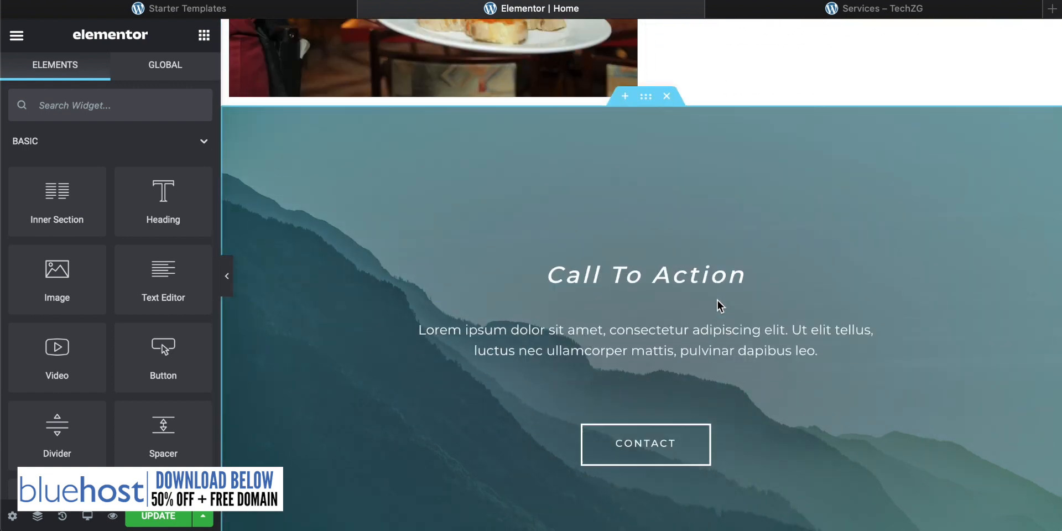
scroll(717, 300, down, 1)
scroll(581, 249, down, 2)
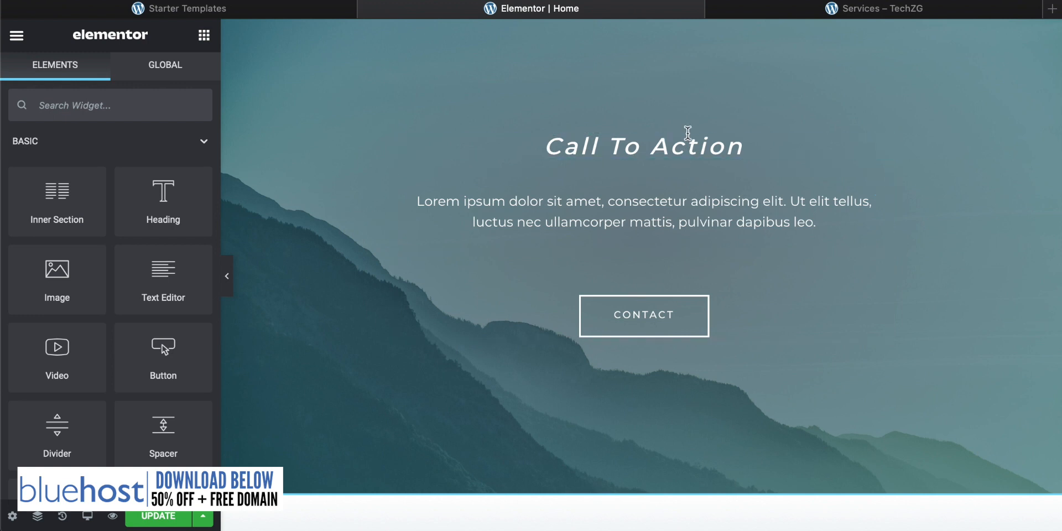
click(742, 148)
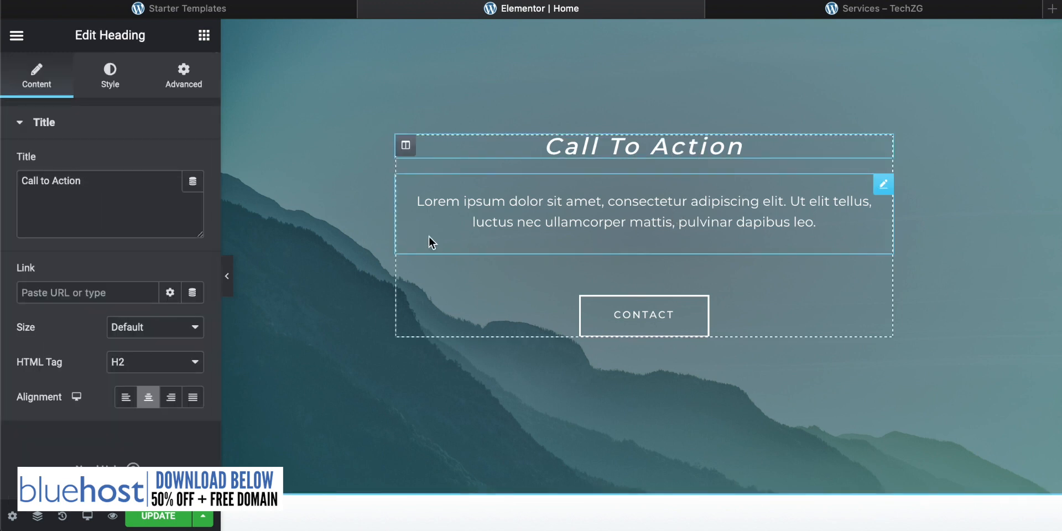
scroll(430, 238, up, 2)
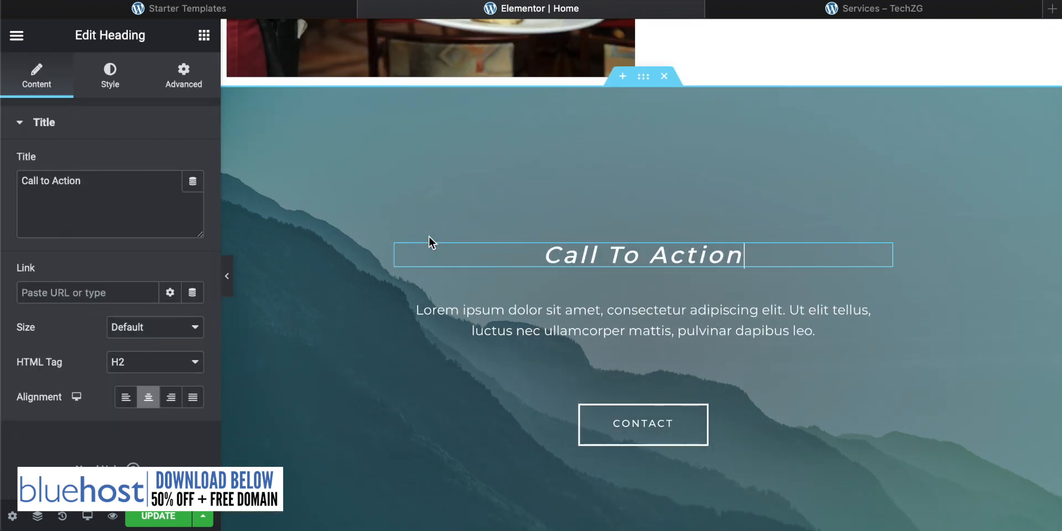
right_click(309, 132)
click(348, 146)
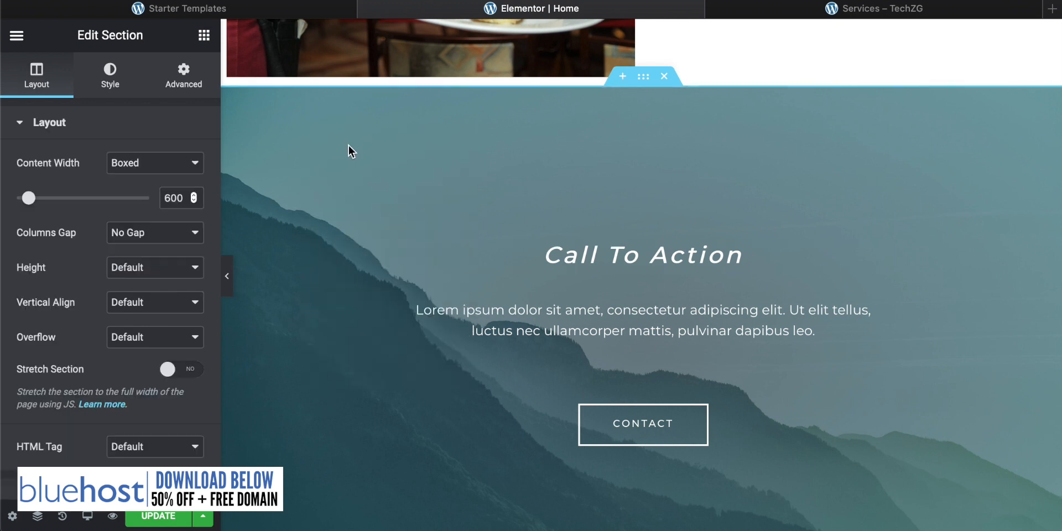
click(109, 75)
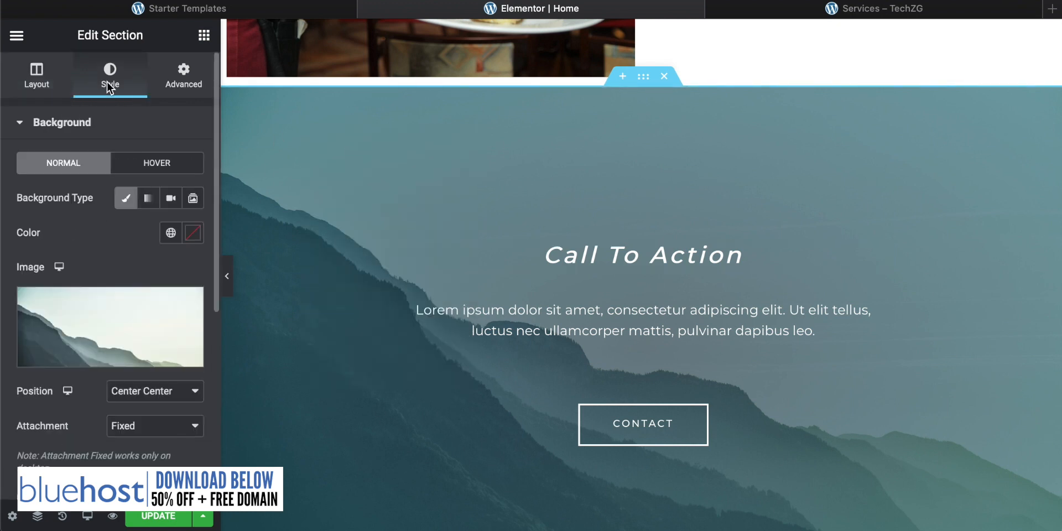
click(382, 260)
scroll(360, 215, down, 6)
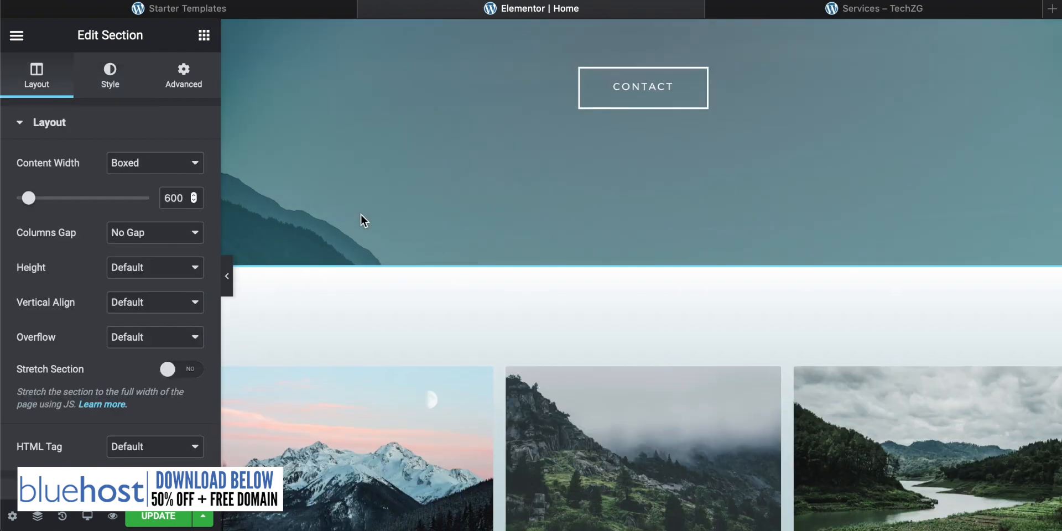
scroll(360, 221, down, 4)
scroll(361, 220, up, 10)
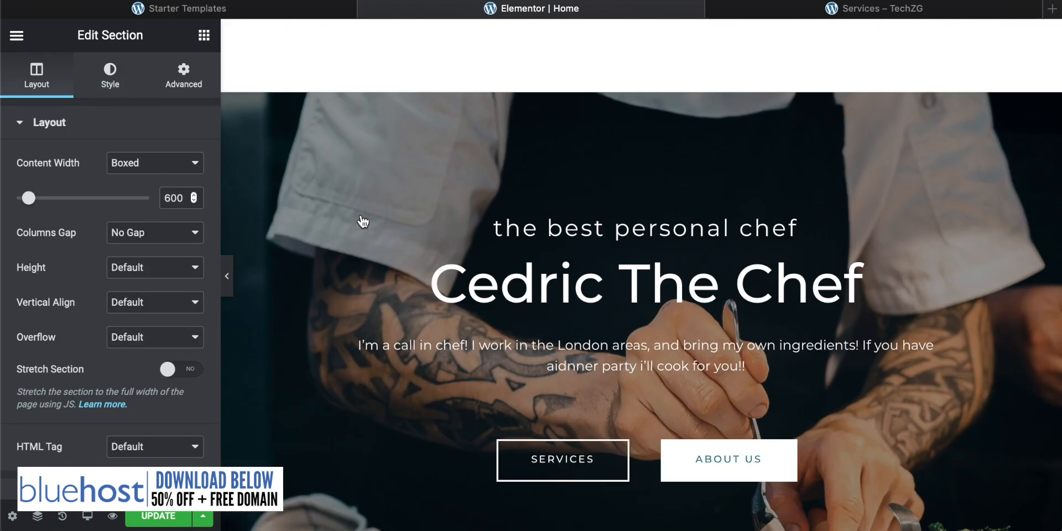
scroll(361, 220, down, 1)
Switch to the live site and review the About, Services and Contact pages from header to body content
click(878, 13)
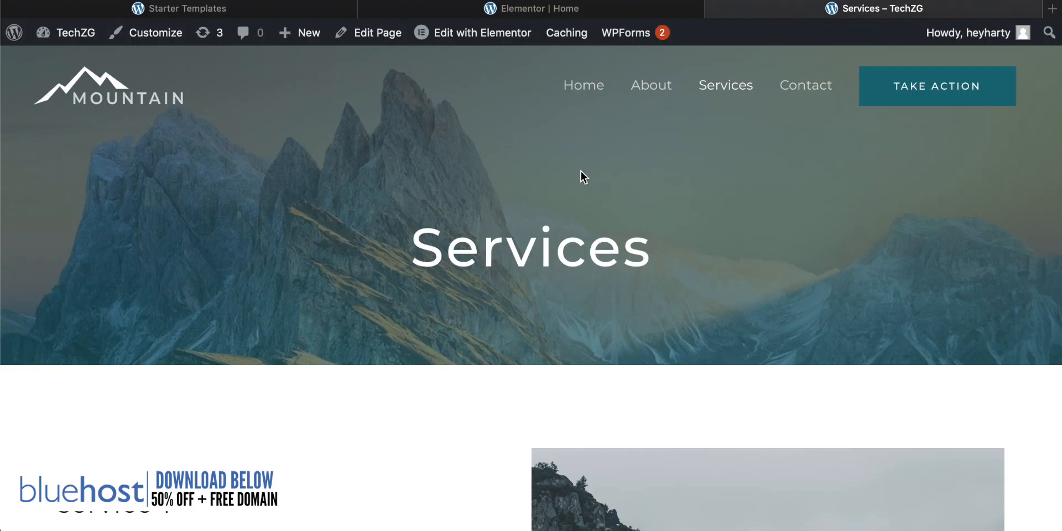
click(651, 88)
scroll(420, 221, down, 5)
scroll(419, 221, up, 5)
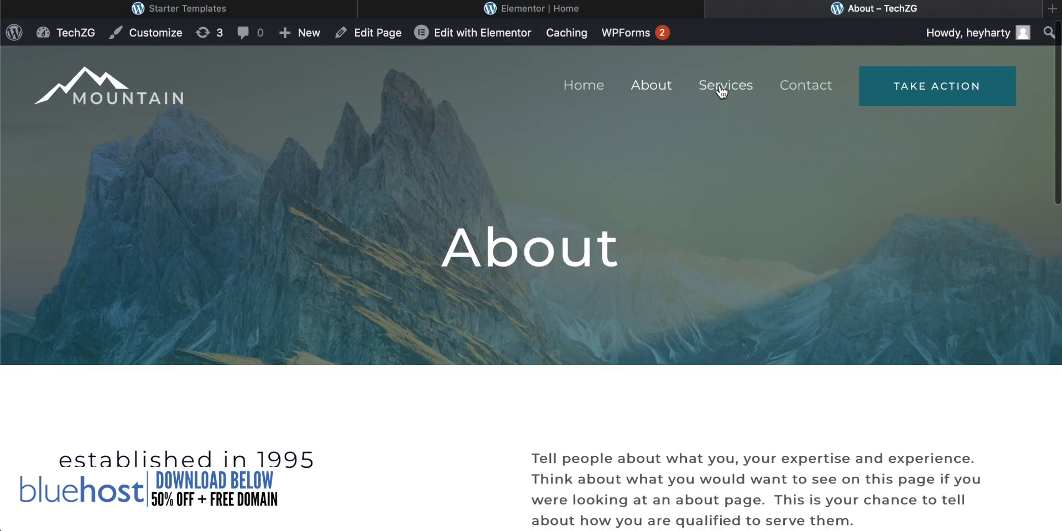
click(721, 86)
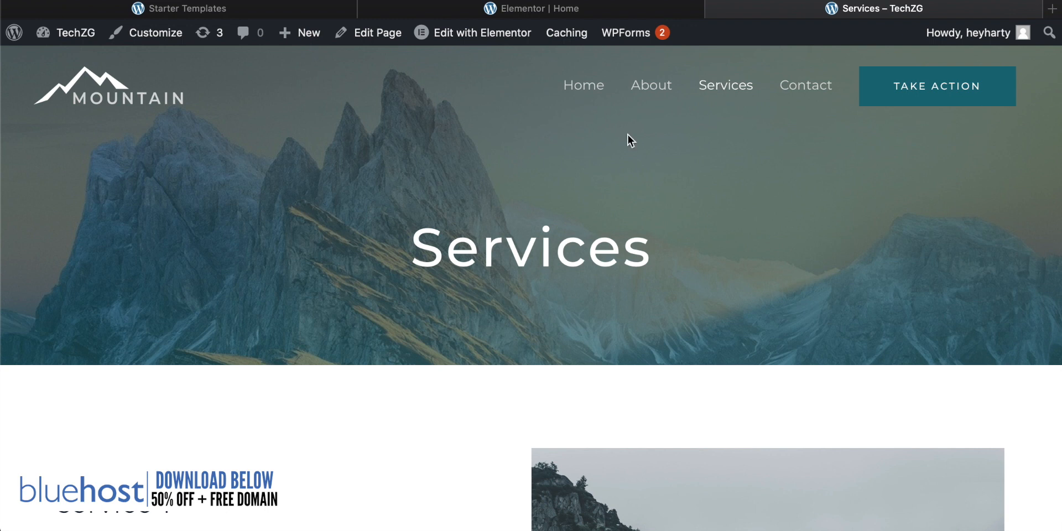
scroll(620, 139, down, 5)
scroll(607, 148, up, 4)
scroll(393, 197, down, 7)
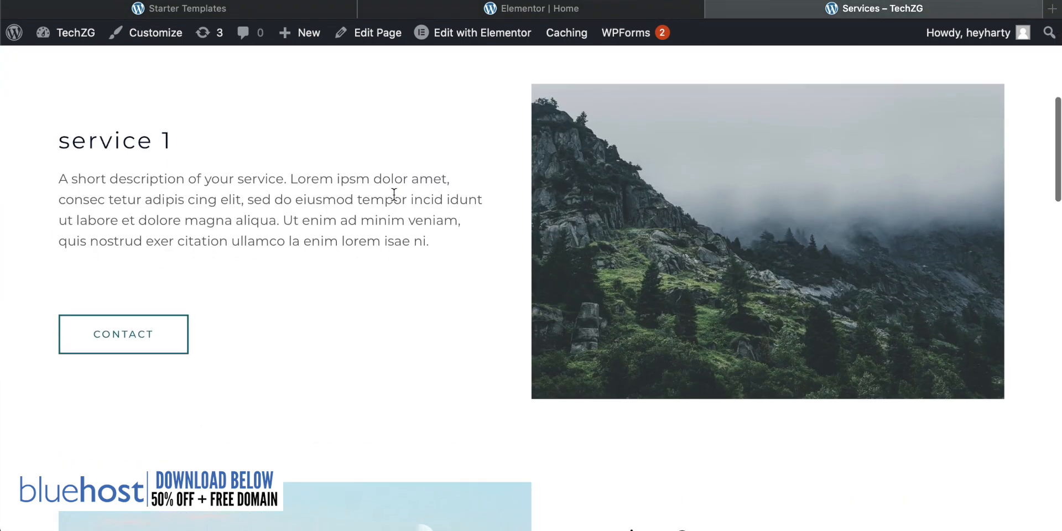
scroll(393, 197, up, 7)
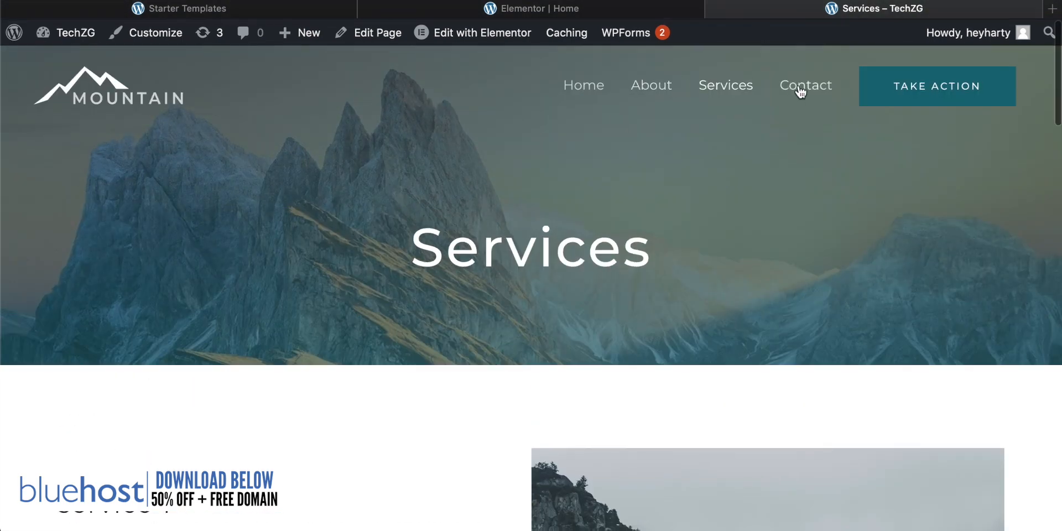
click(805, 88)
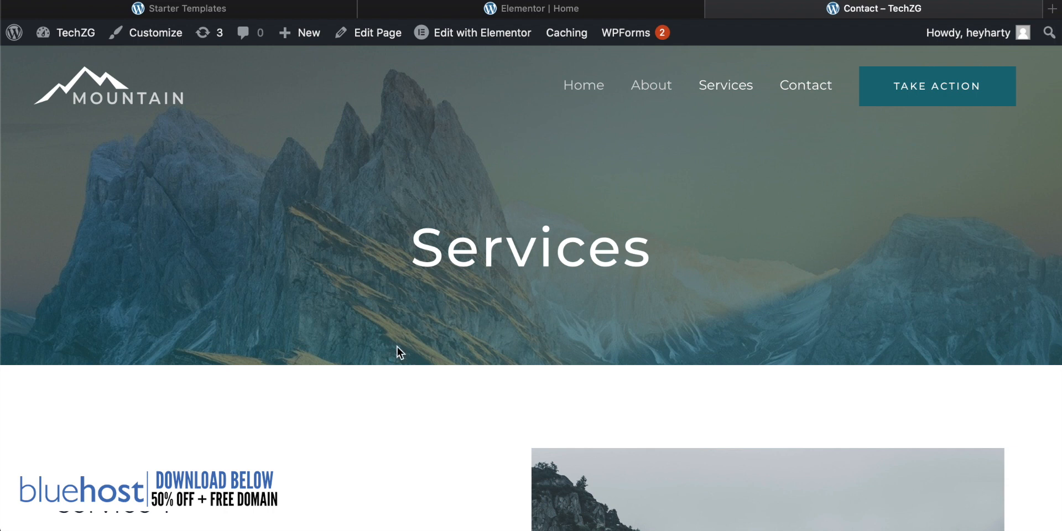
scroll(398, 352, down, 8)
scroll(397, 352, down, 3)
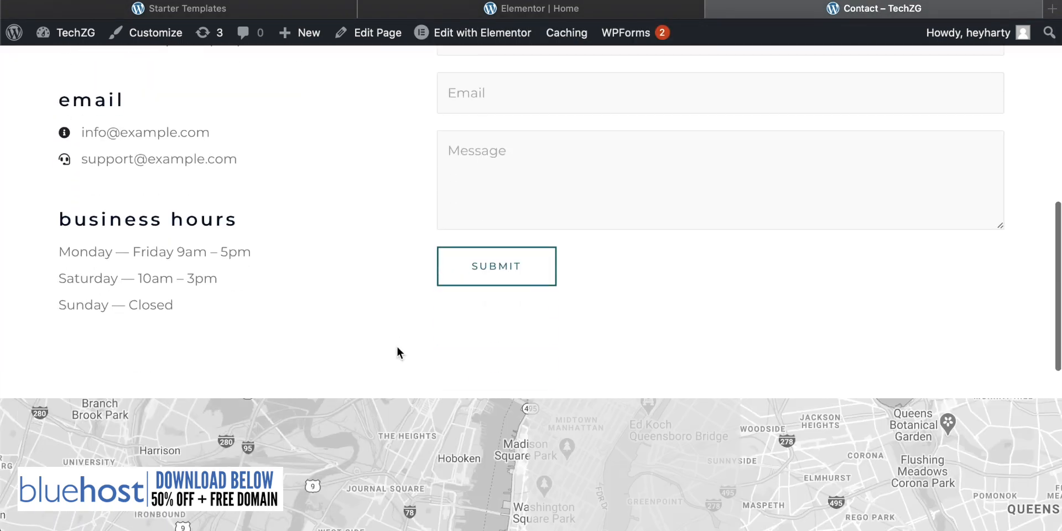
scroll(397, 352, up, 7)
scroll(397, 352, up, 4)
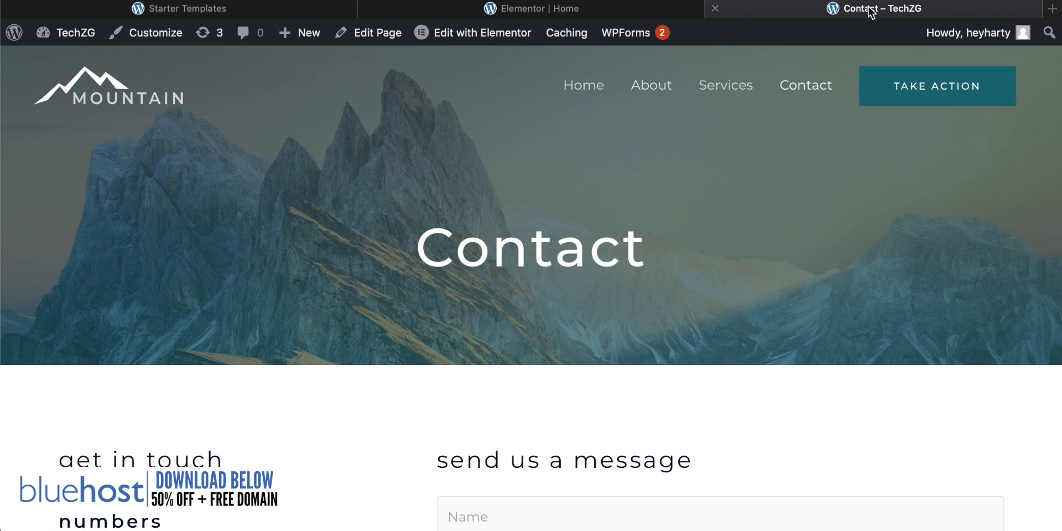
Return to the Elementor editor and publish the changes made to the Home page
click(562, 10)
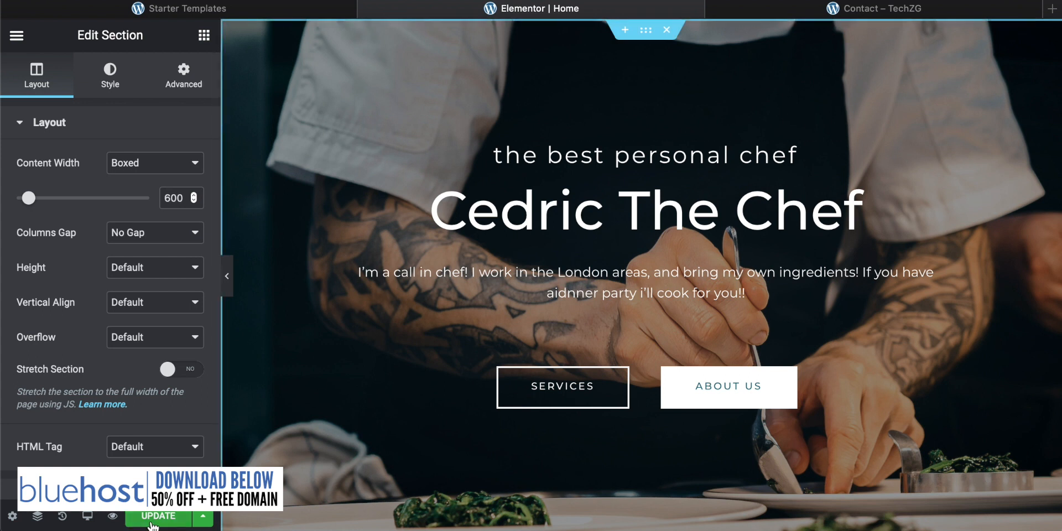
click(203, 518)
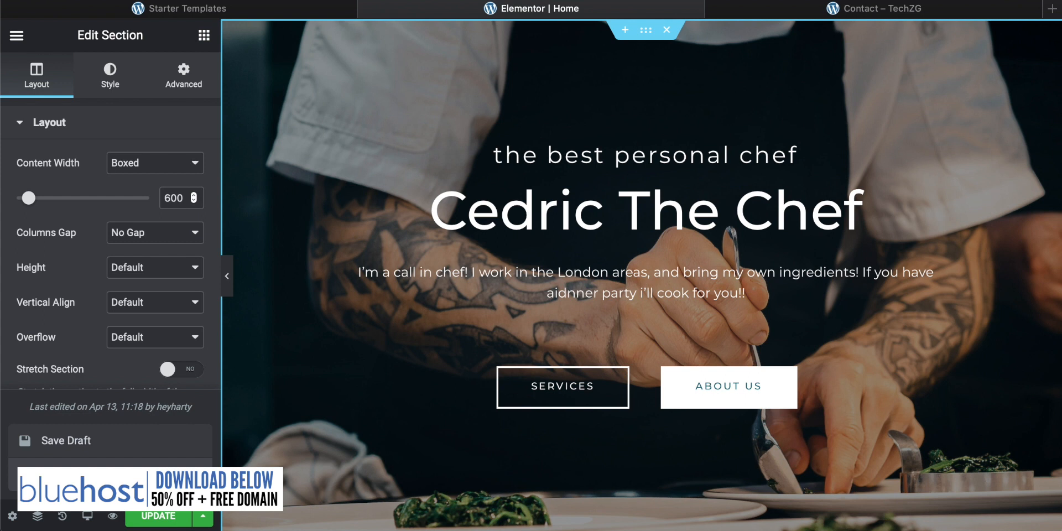
click(166, 517)
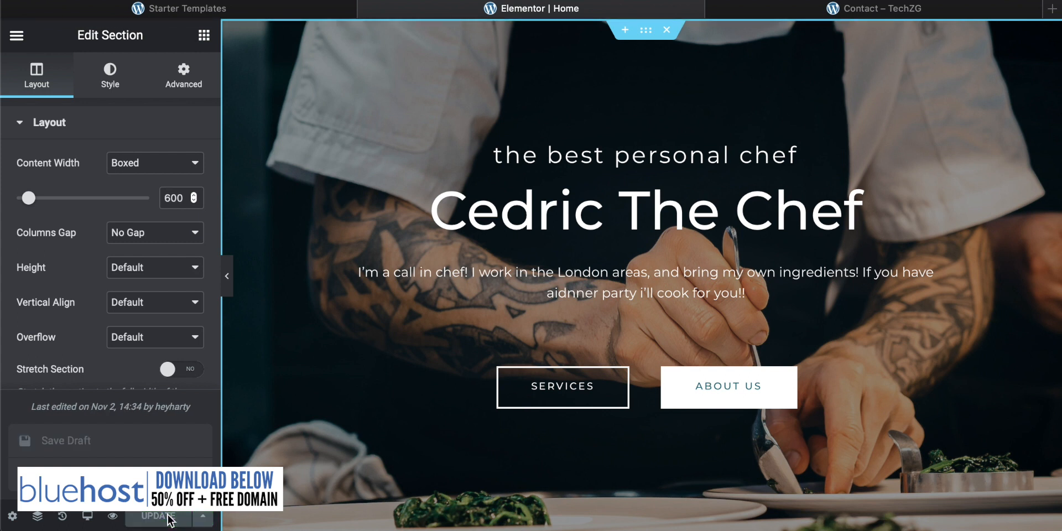
Open the Home page on the live site and look through its updated content
click(872, 10)
scroll(536, 230, up, 2)
click(591, 89)
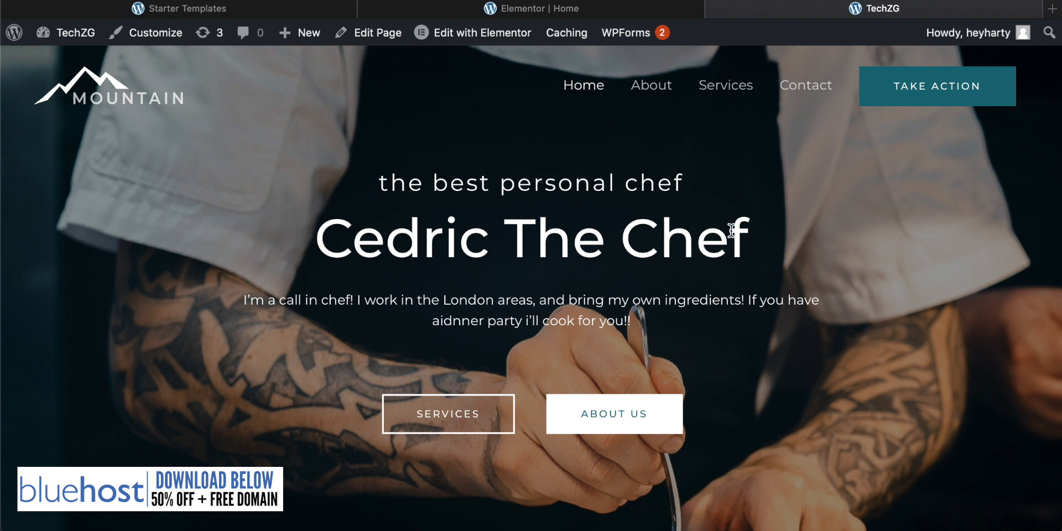
scroll(882, 235, down, 6)
scroll(882, 235, up, 7)
Dismiss the template import message in the WordPress admin and open the list of all site pages
click(198, 10)
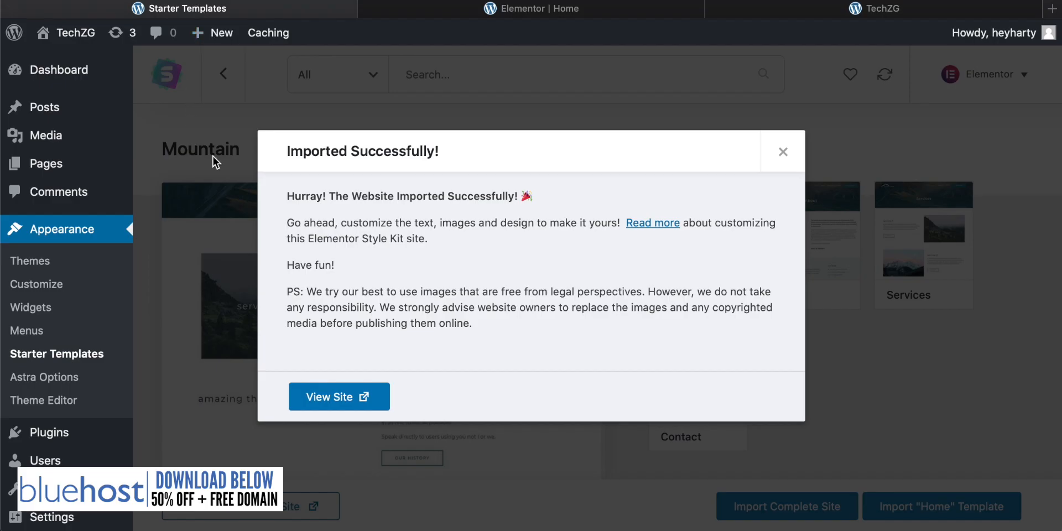
click(782, 154)
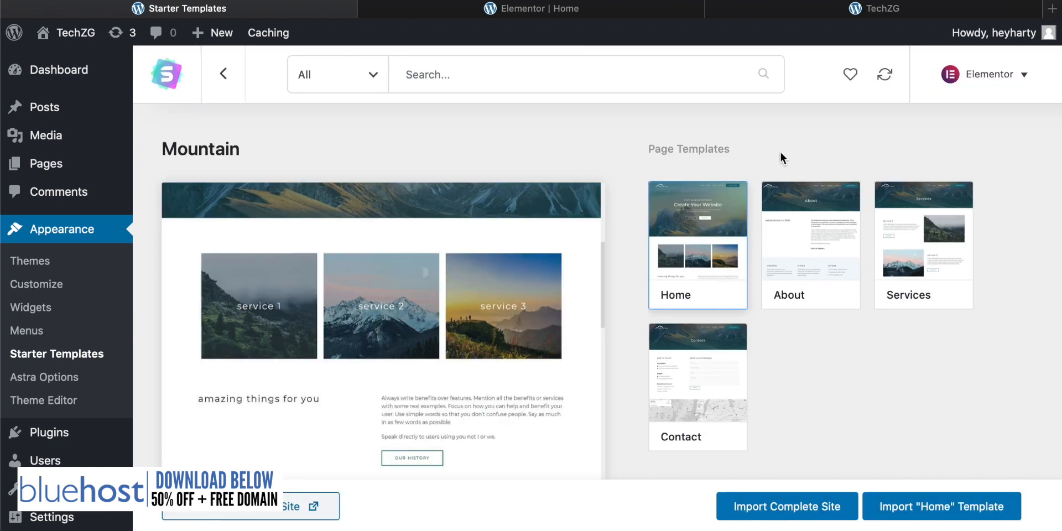
mouse_move(44, 165)
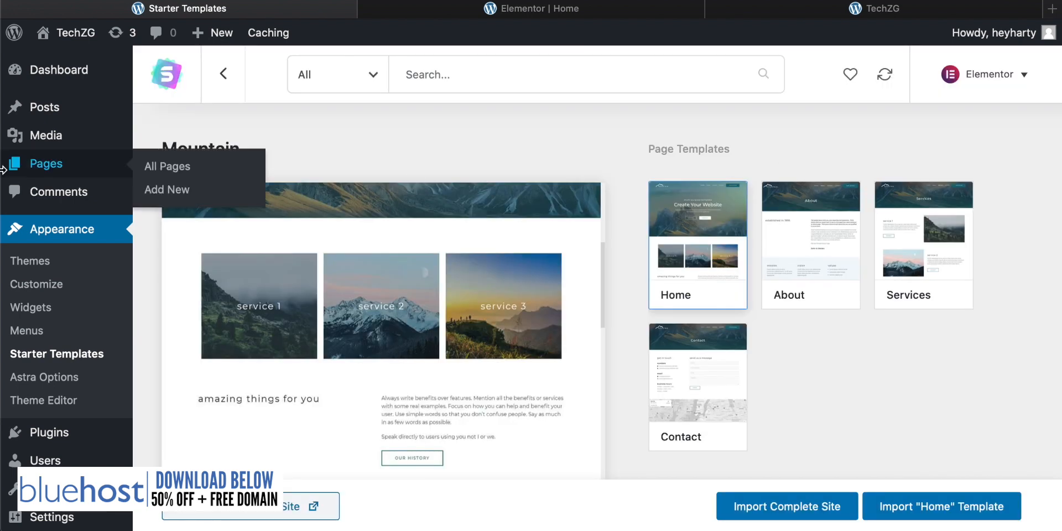
click(43, 164)
scroll(417, 303, down, 3)
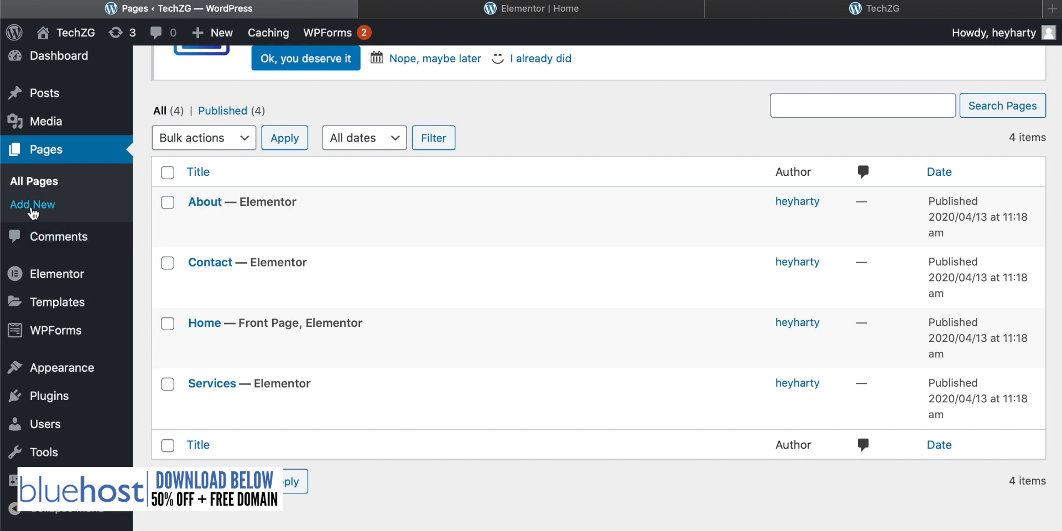
Go back past the Elementor editor to the live Home page
click(522, 8)
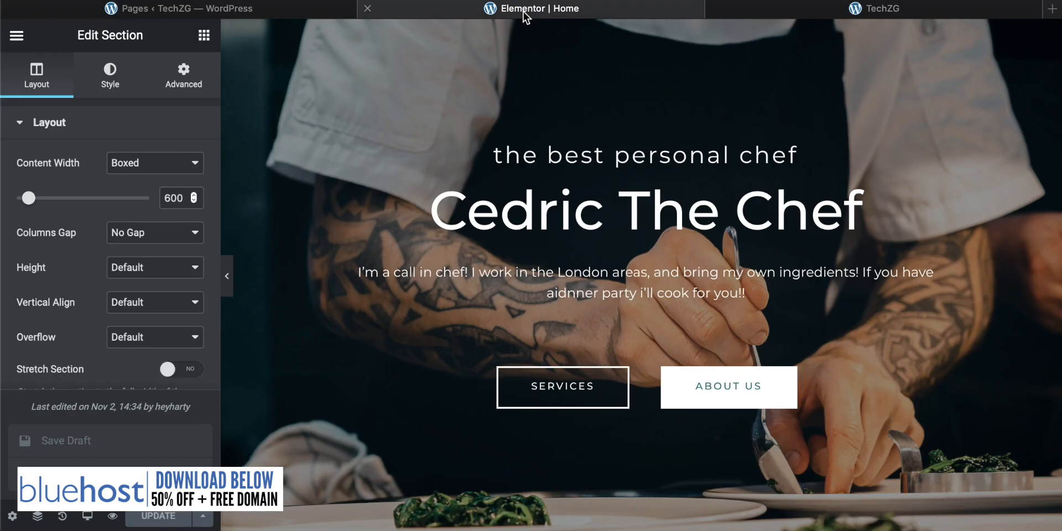
click(883, 15)
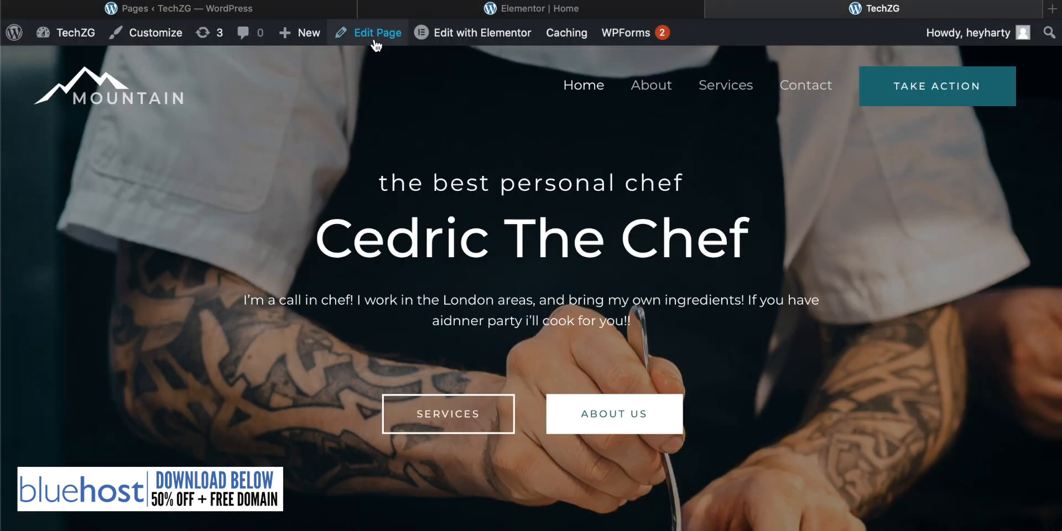
Open the Contact page for editing from the WordPress list of all pages
mouse_move(292, 37)
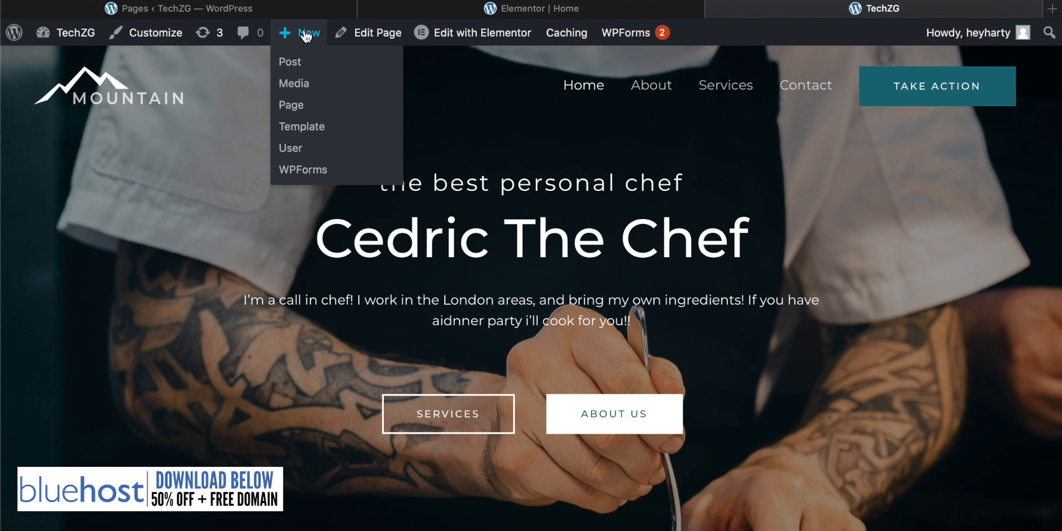
click(193, 10)
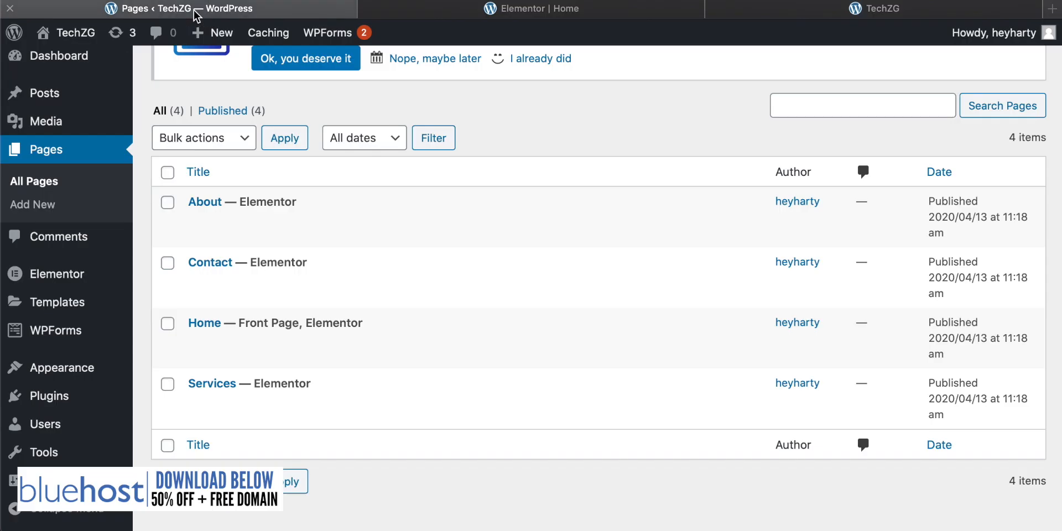
mouse_move(217, 266)
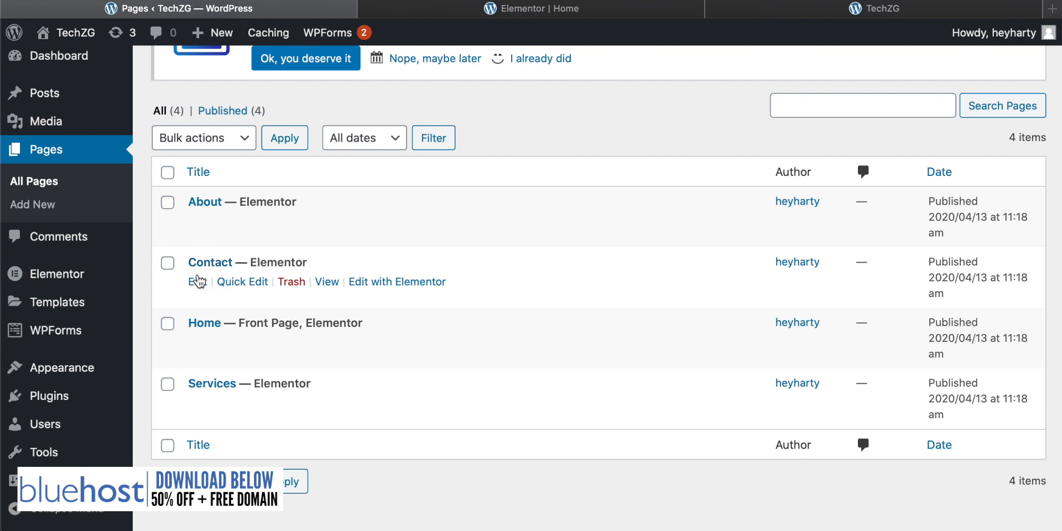
click(198, 281)
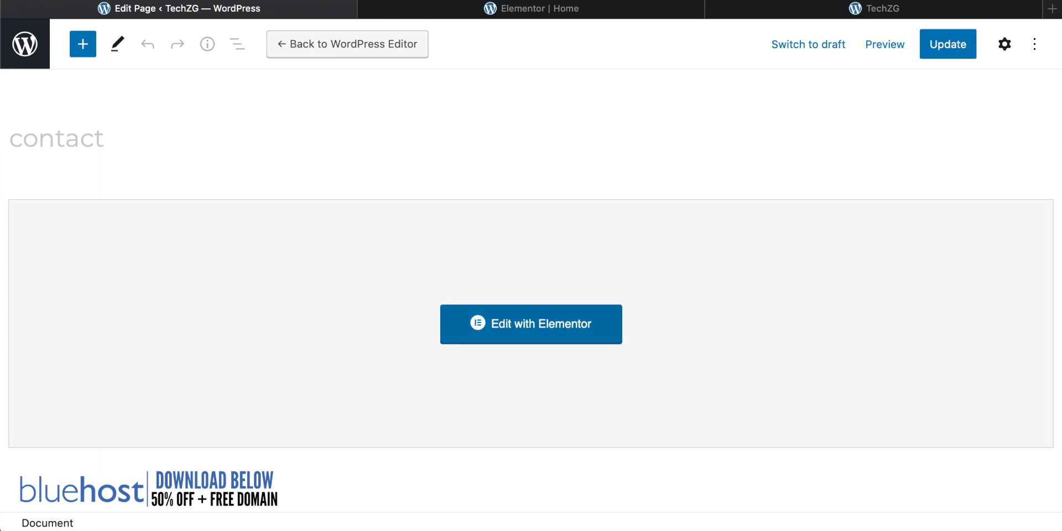
Switch to the live site and view its Contact page
click(902, 7)
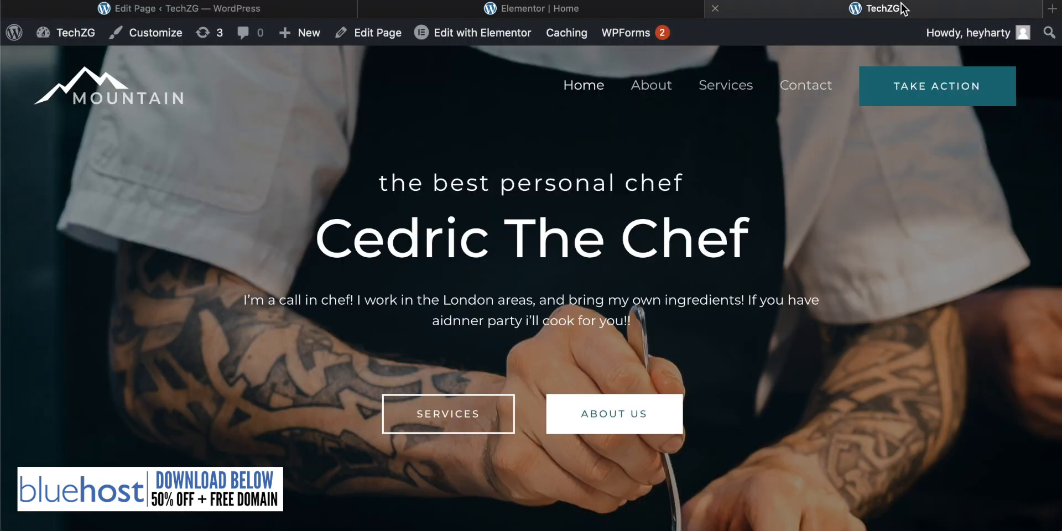
click(807, 94)
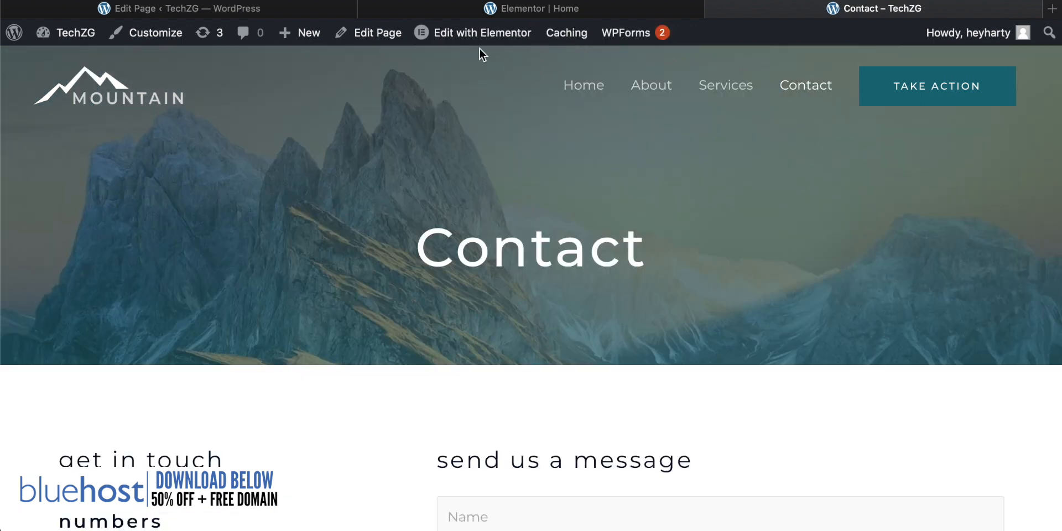
mouse_move(466, 36)
Open the menu settings in the WordPress admin and compare the Navigation menu structure with the live site's header
click(158, 10)
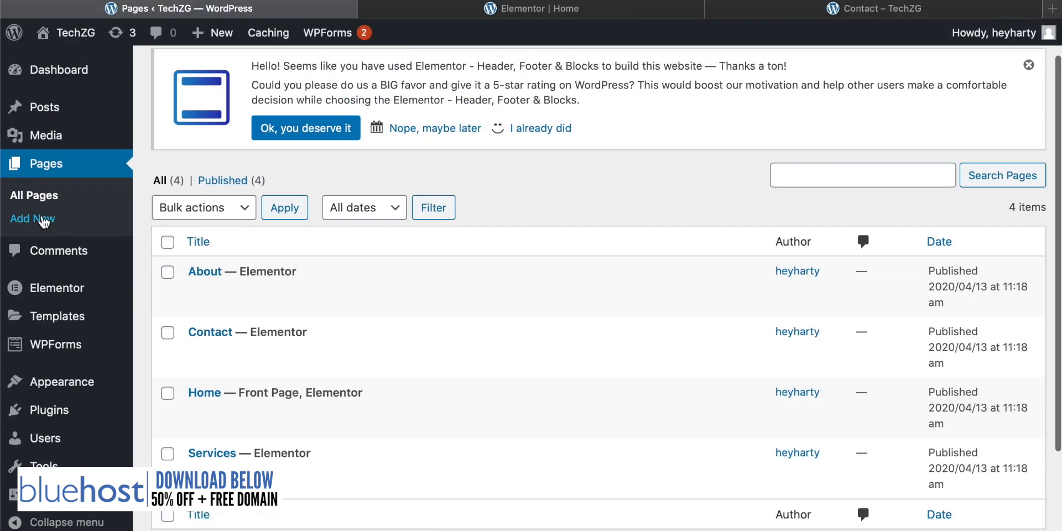
scroll(44, 221, down, 3)
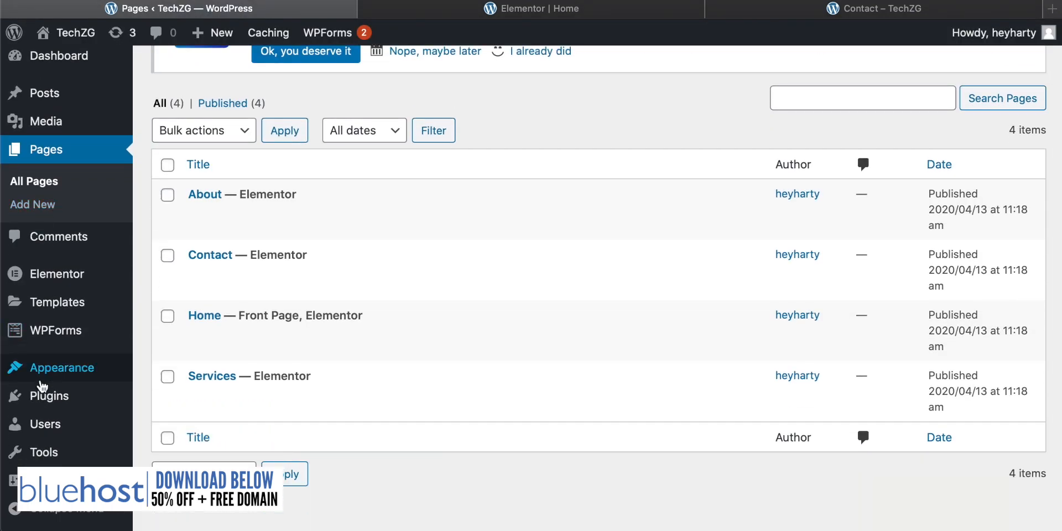
mouse_move(67, 380)
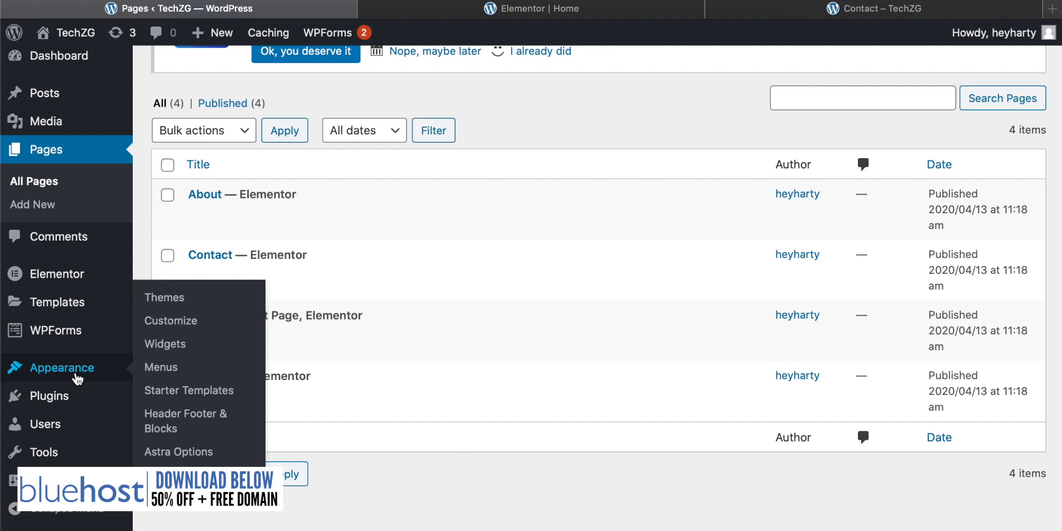
click(165, 368)
scroll(575, 222, down, 4)
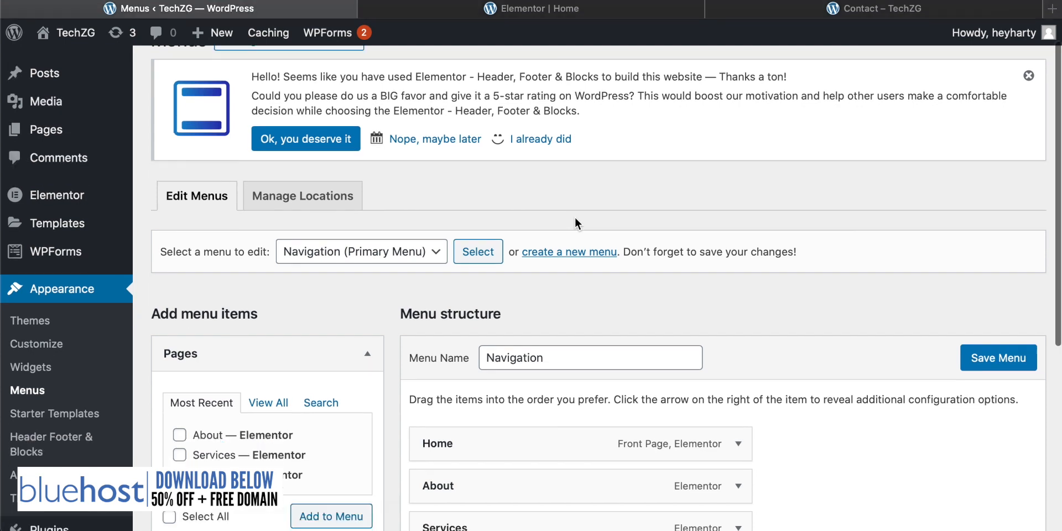
scroll(576, 224, down, 5)
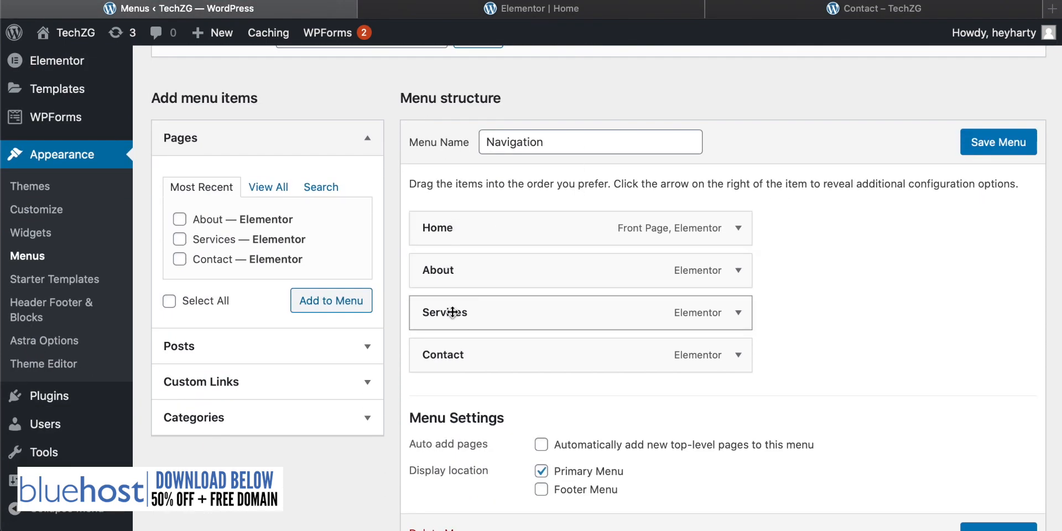
click(875, 13)
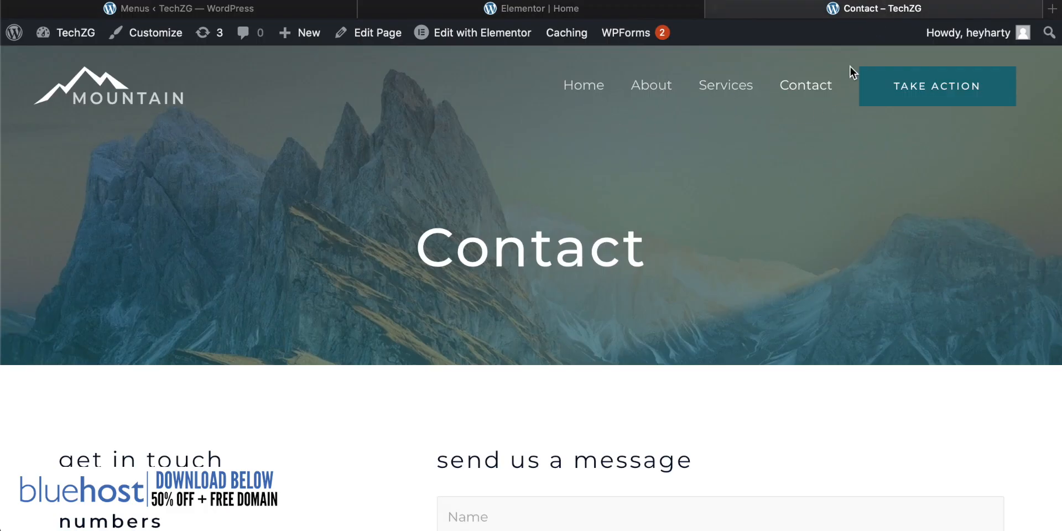
click(163, 12)
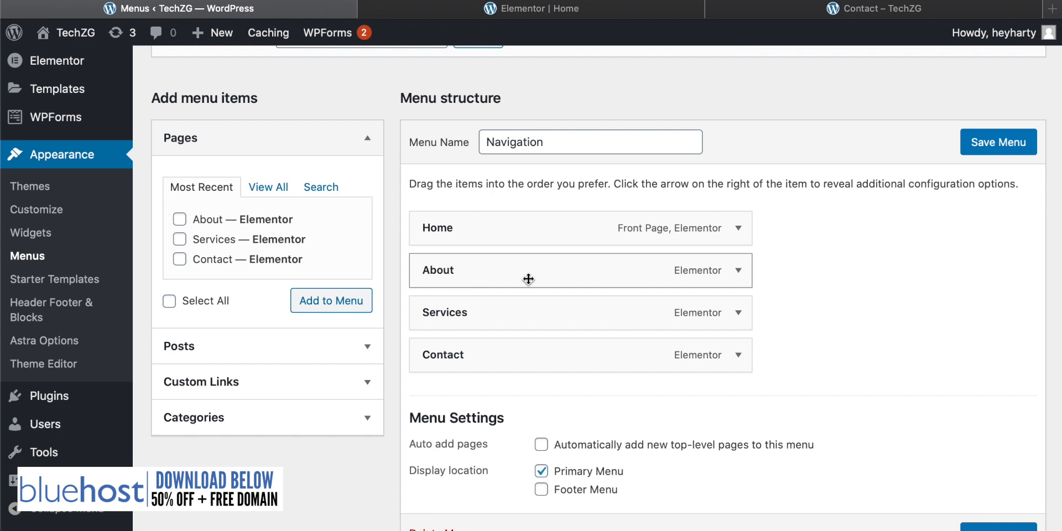
Change the About item's navigation label to "About Me" and save the Navigation menu
click(739, 271)
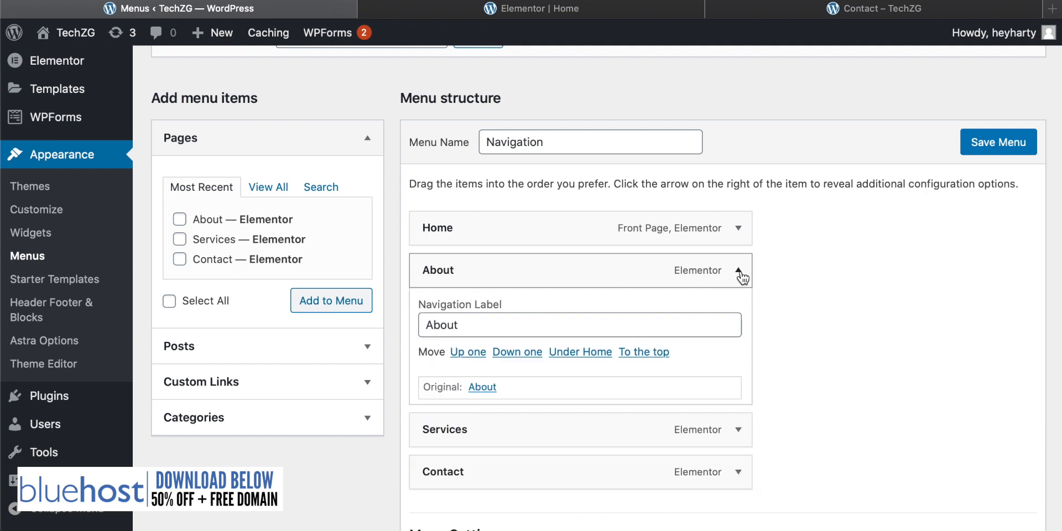
scroll(525, 316, down, 2)
drag(471, 275, 304, 277)
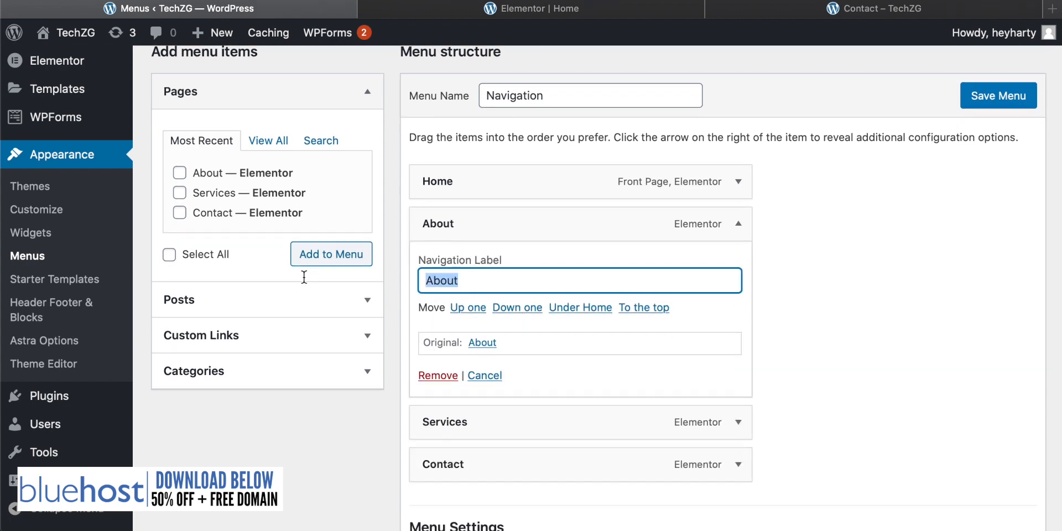
key(Right)
text(Me)
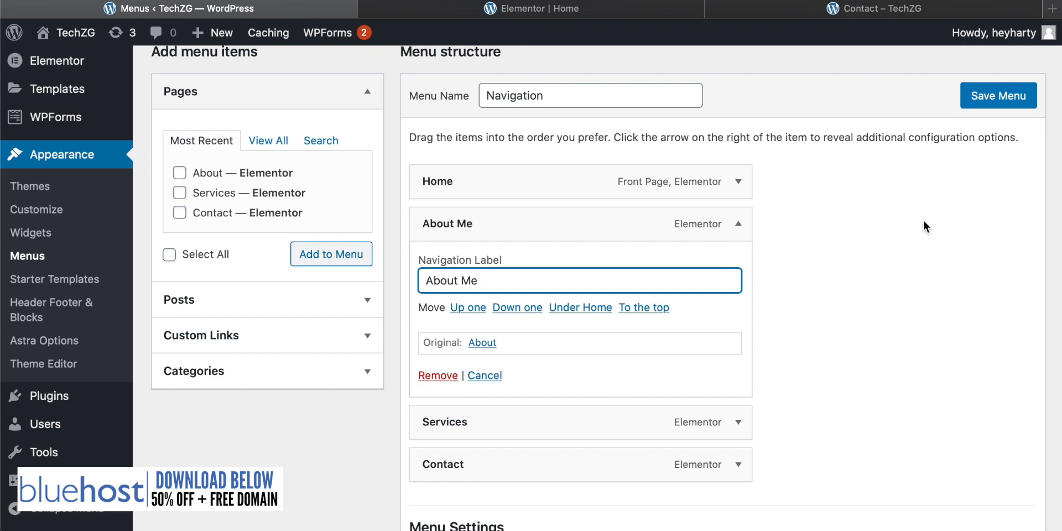
click(1006, 104)
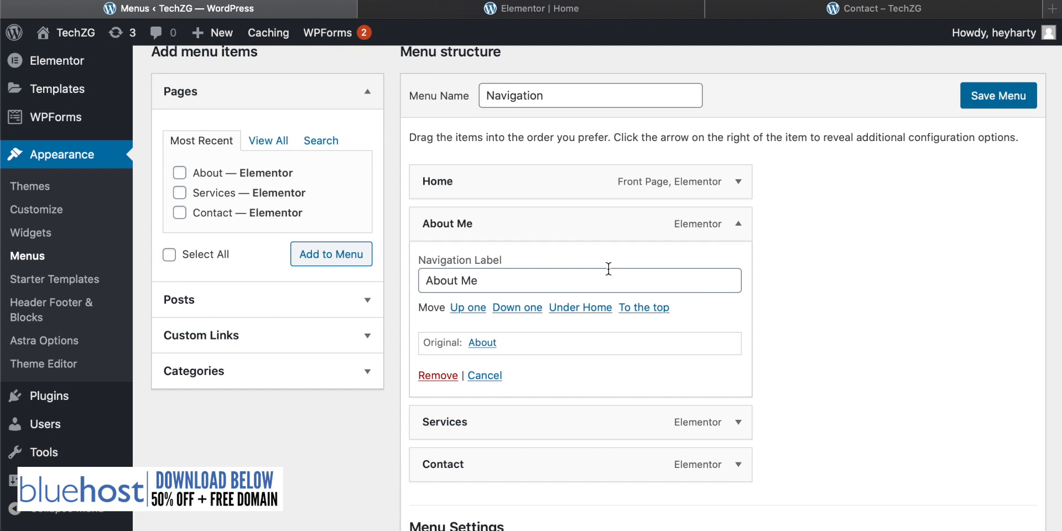
Reload the live Contact page to check the renamed item in the header menu
scroll(613, 247, down, 4)
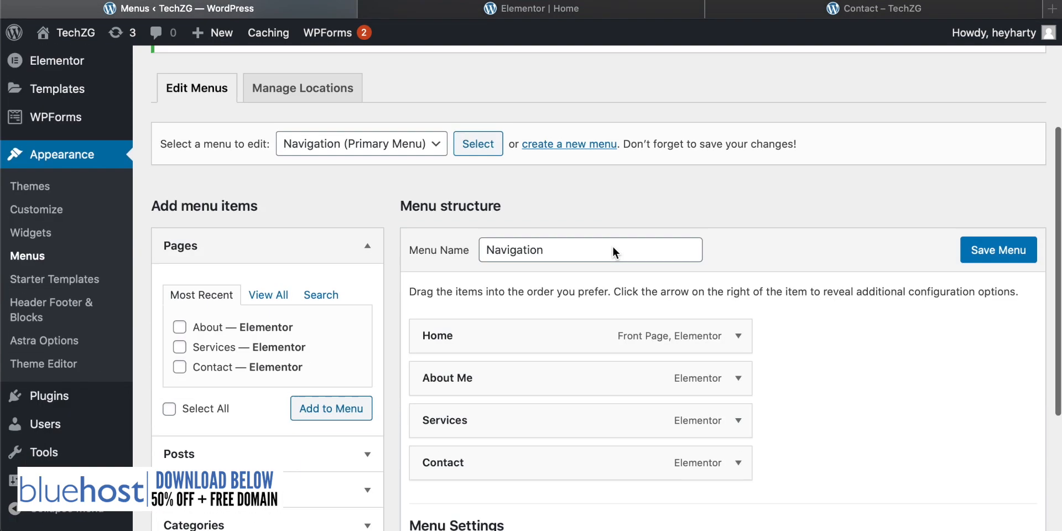
click(875, 9)
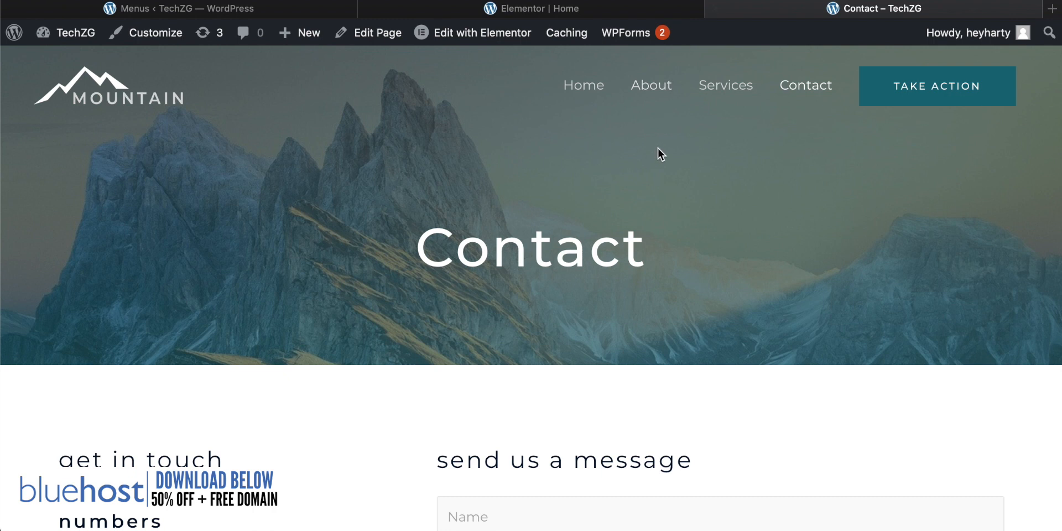
key(super+r)
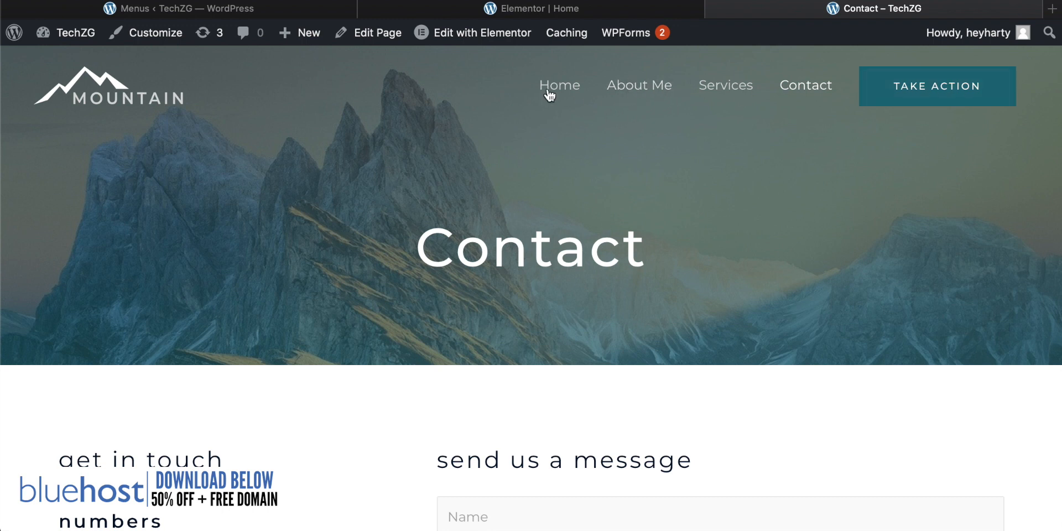
Review the settings of the About Me item in the Navigation menu and look at the live header again
click(224, 7)
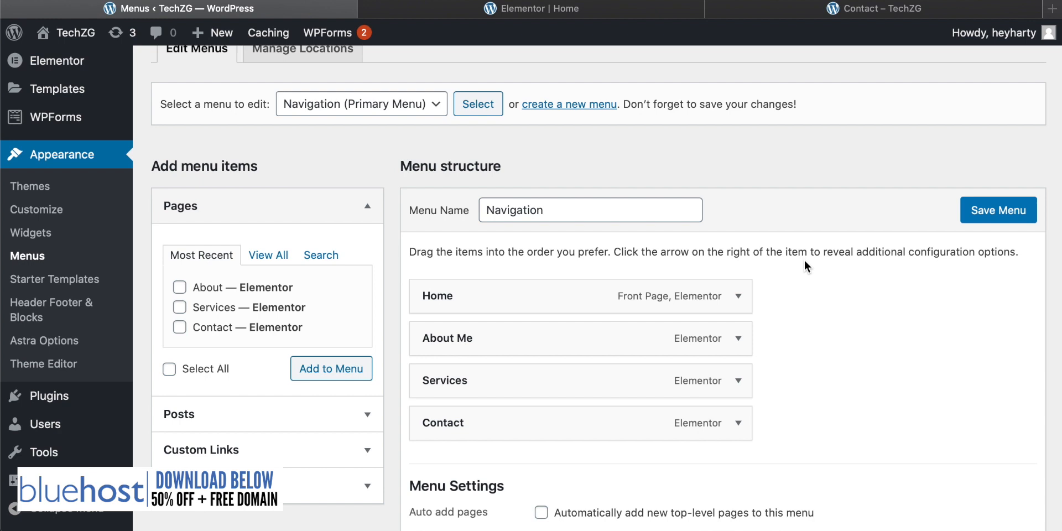
scroll(741, 277, down, 1)
click(740, 300)
scroll(806, 303, down, 2)
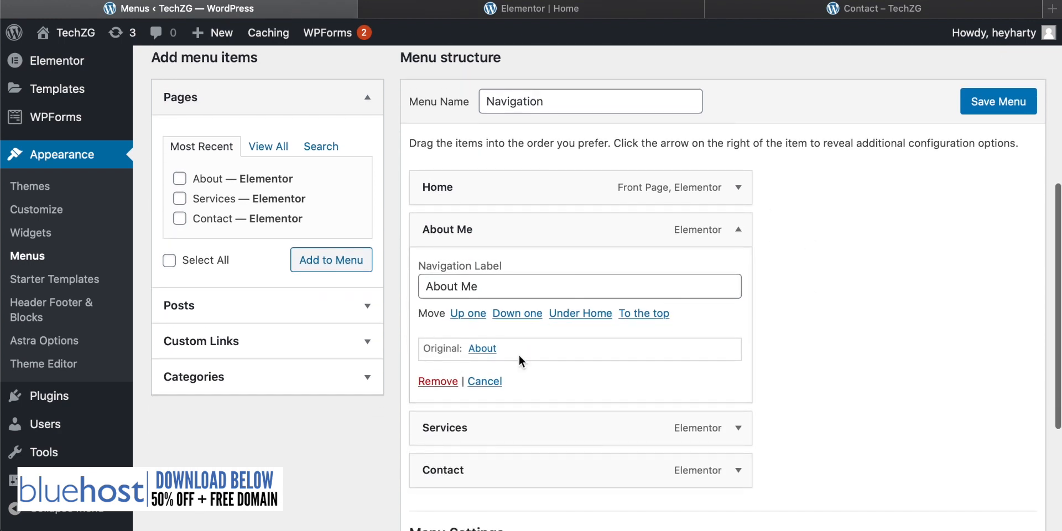
click(740, 232)
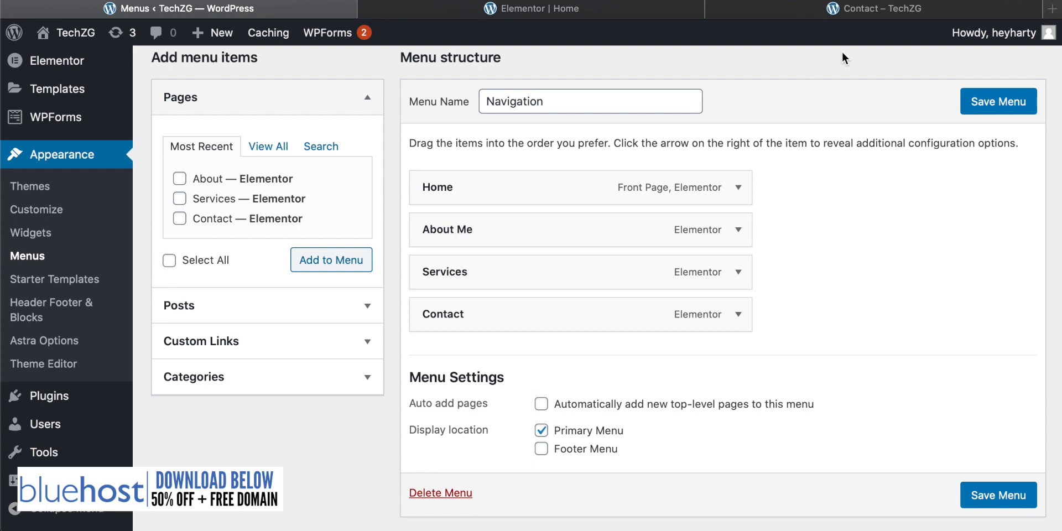
click(864, 9)
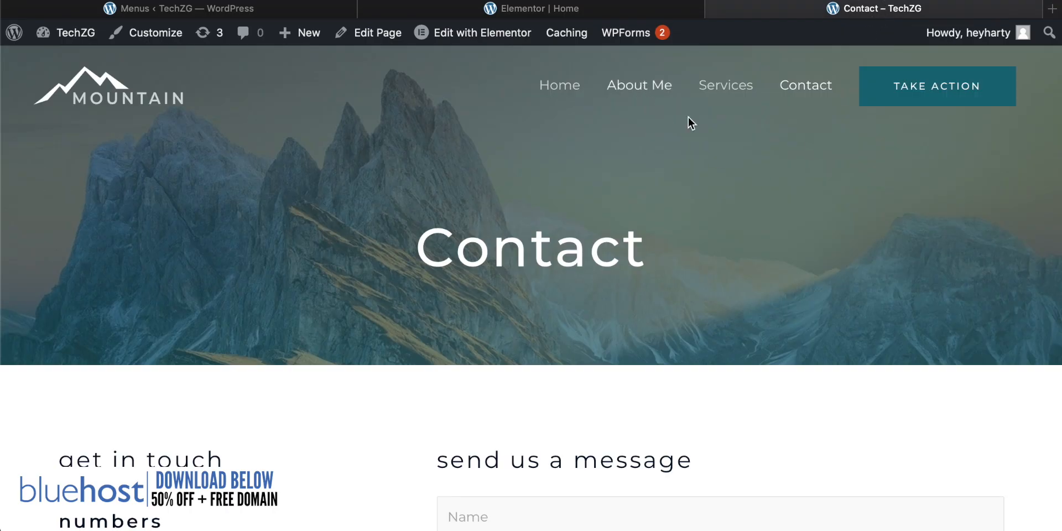
click(221, 8)
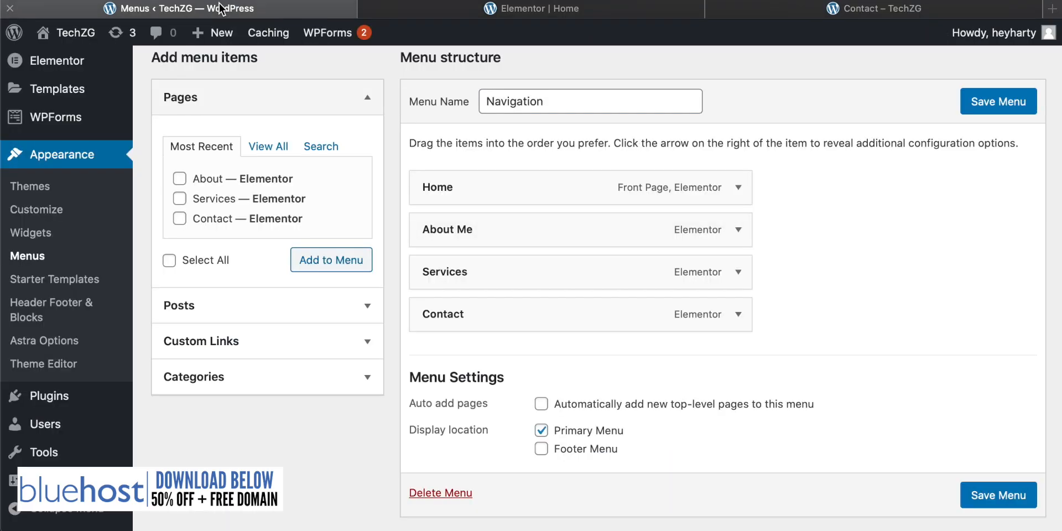
Nest the Services item as a sub item under About Me and save the Navigation menu
click(445, 274)
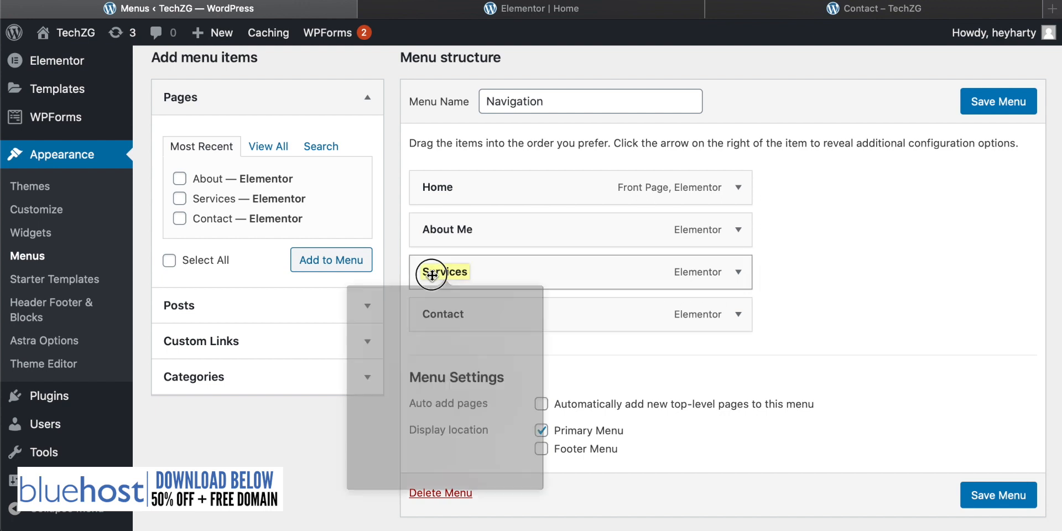
click(530, 275)
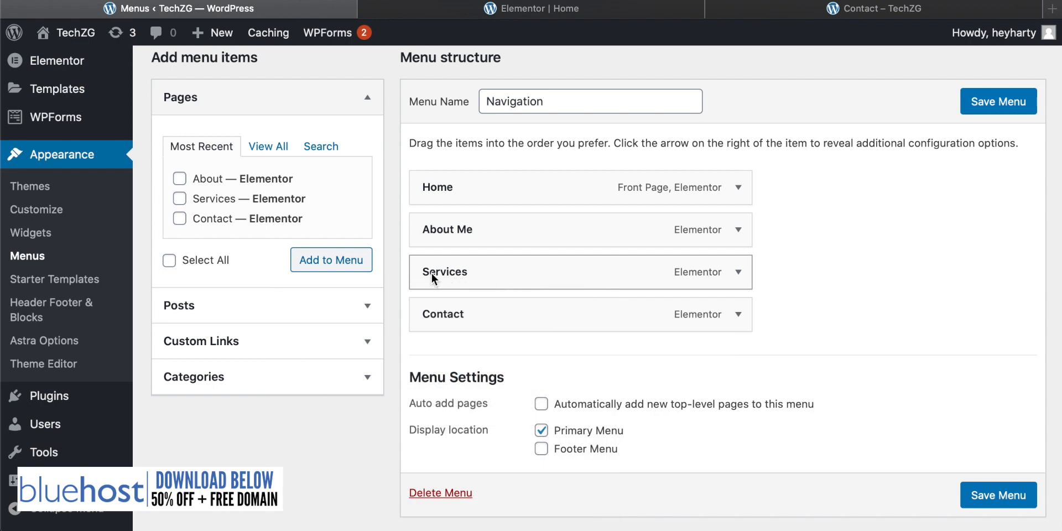
drag(437, 271, 488, 277)
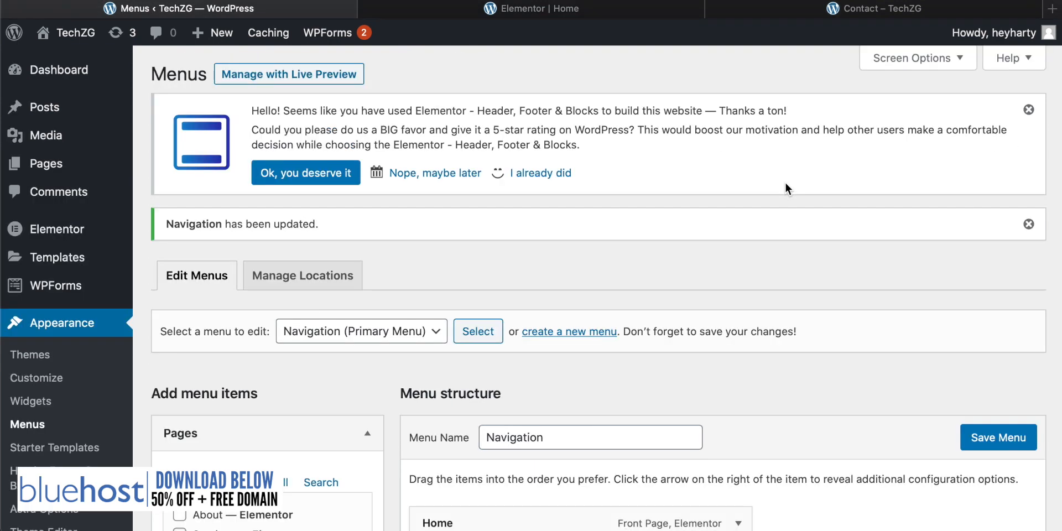
Check the About Me dropdown on the live site and open the Services page from it
click(857, 12)
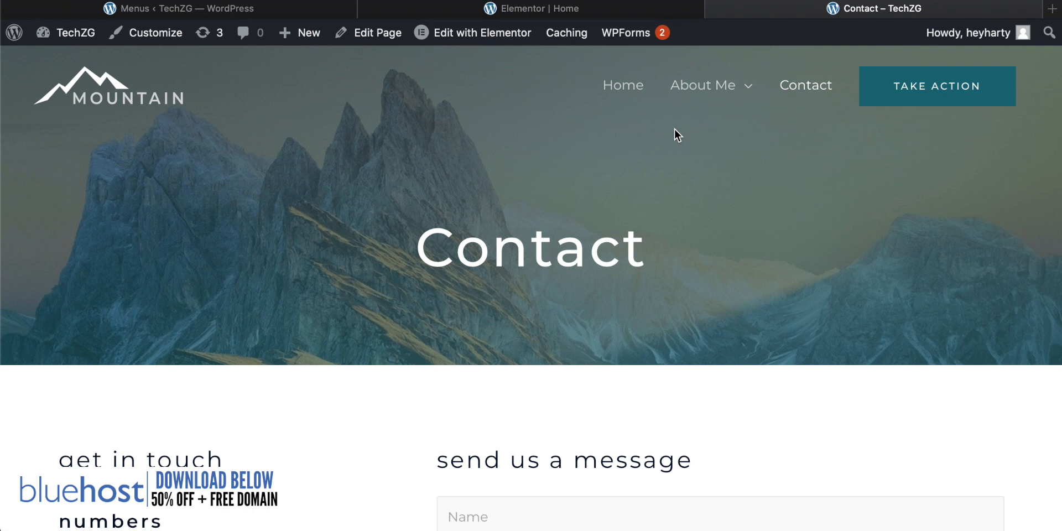
mouse_move(726, 93)
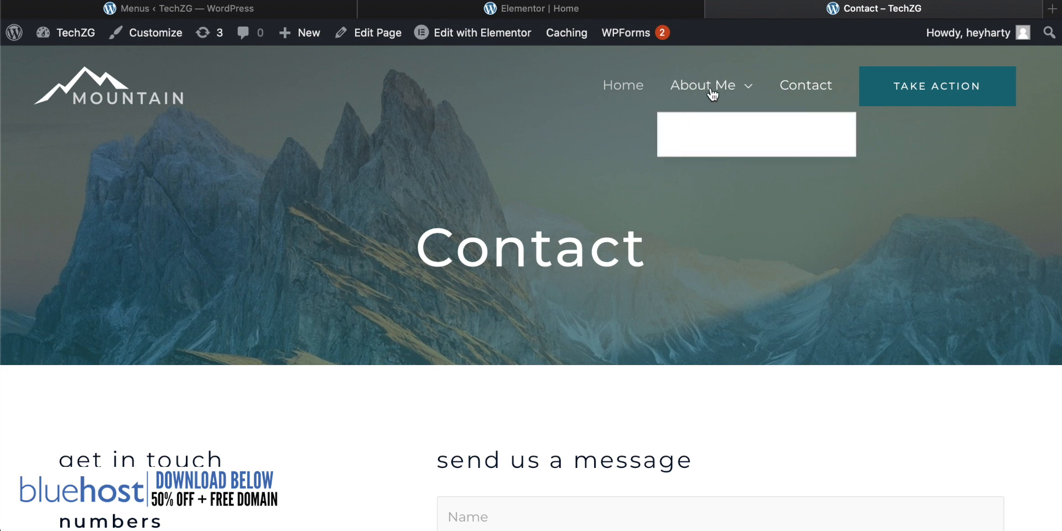
click(700, 136)
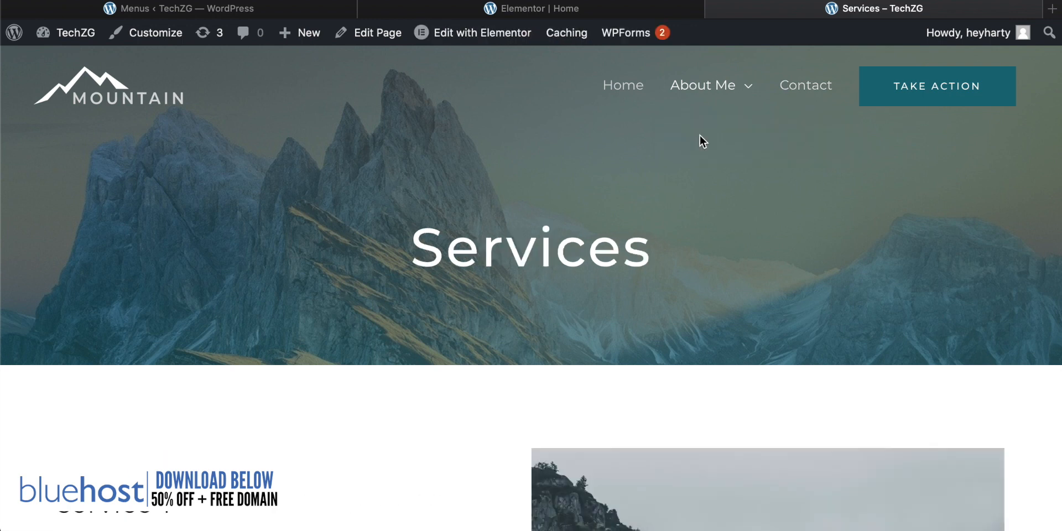
scroll(540, 245, down, 5)
scroll(540, 244, up, 5)
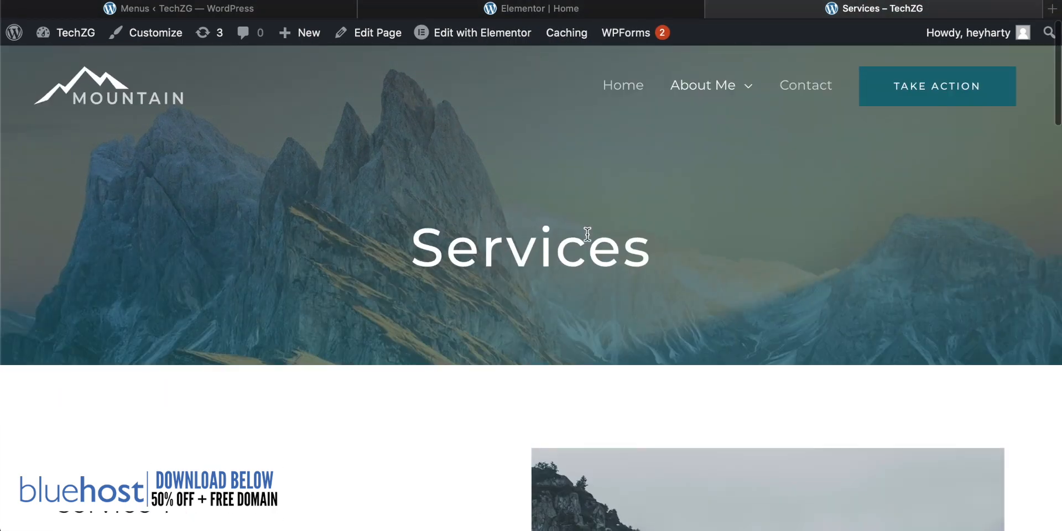
mouse_move(680, 71)
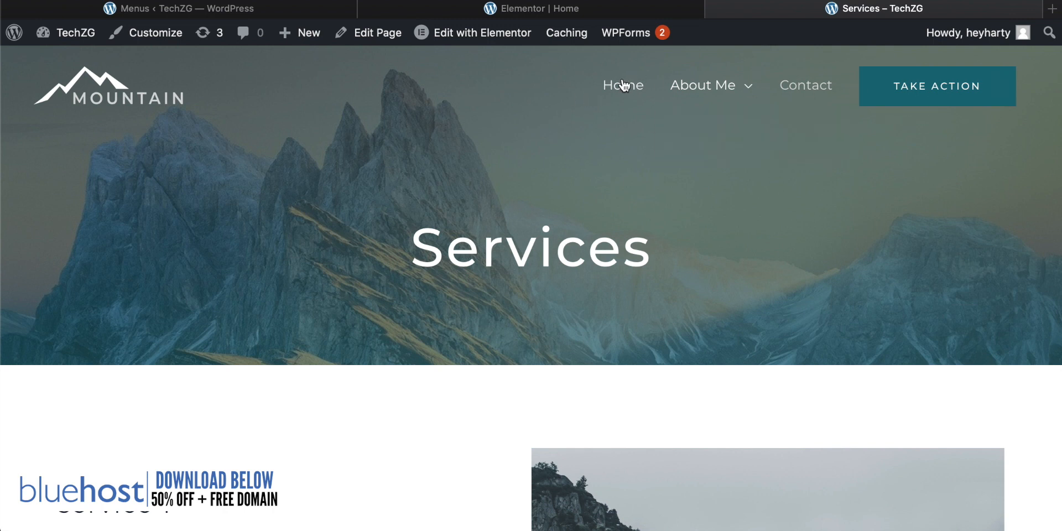
Move the Services item back to the top level of the Navigation menu and save the menu
click(204, 7)
scroll(506, 254, down, 5)
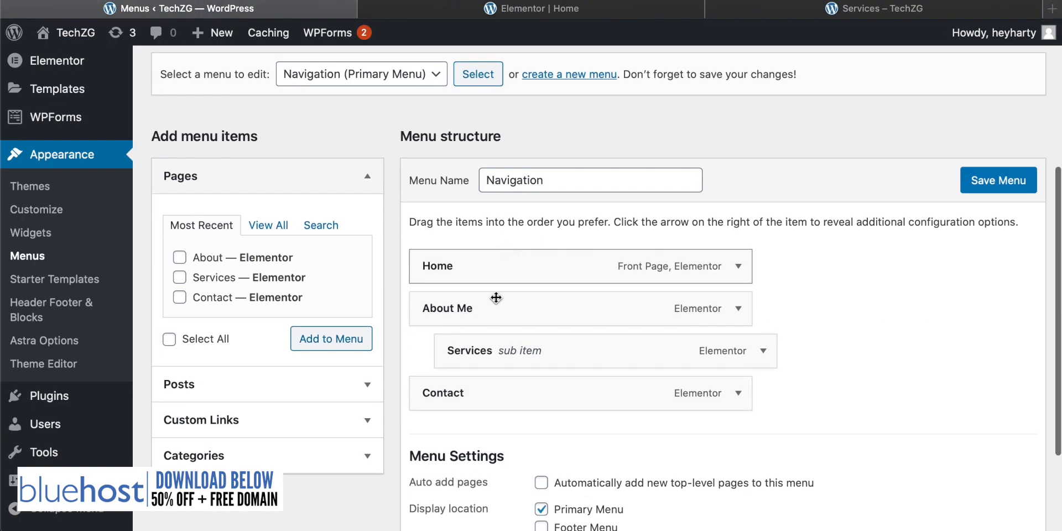
drag(479, 350, 443, 350)
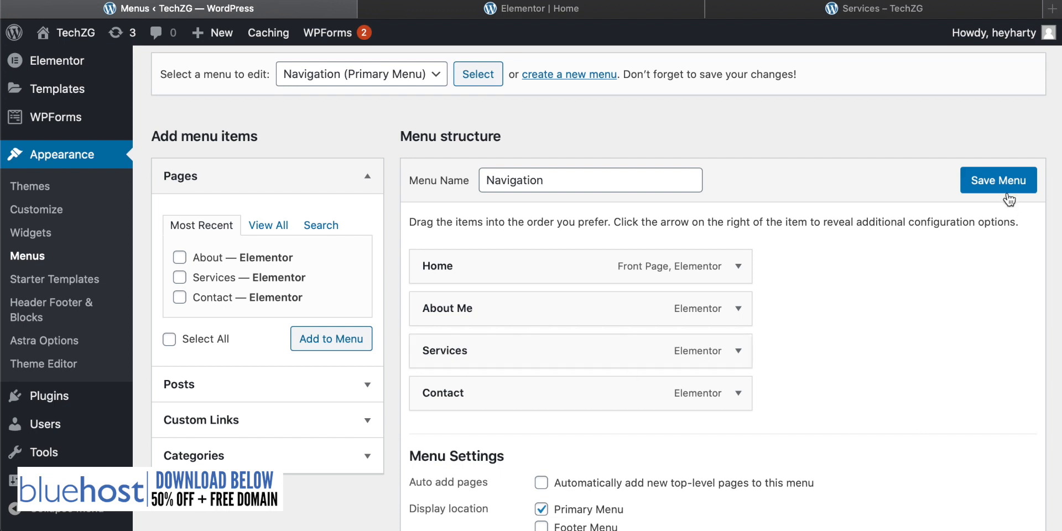
click(999, 180)
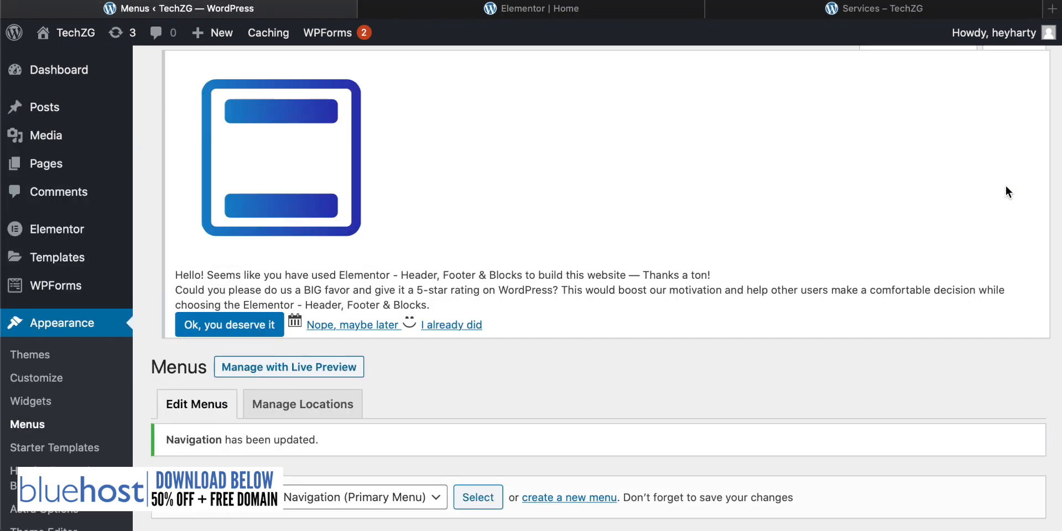
scroll(777, 227, down, 5)
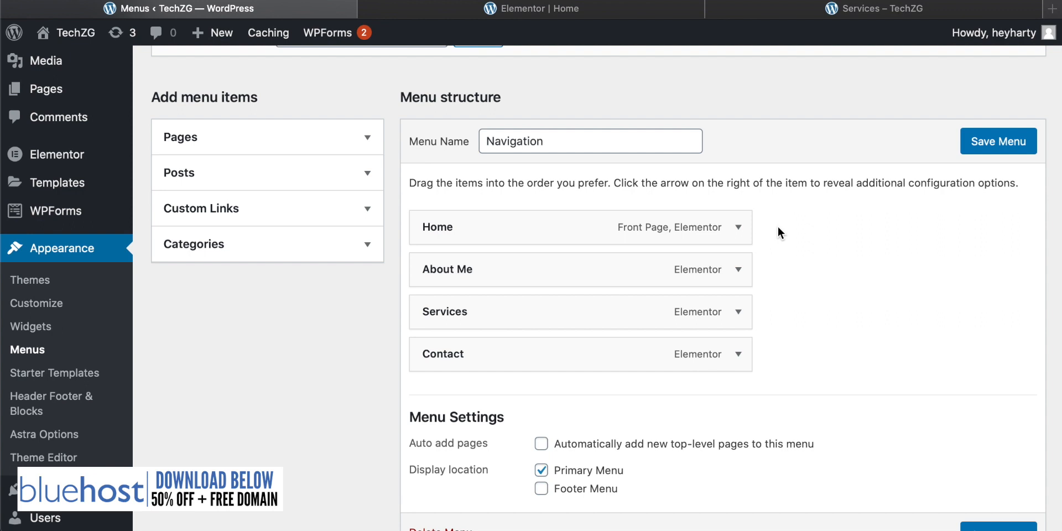
Review the settings of the About Me menu item and glance at the header of the live Services page
click(744, 276)
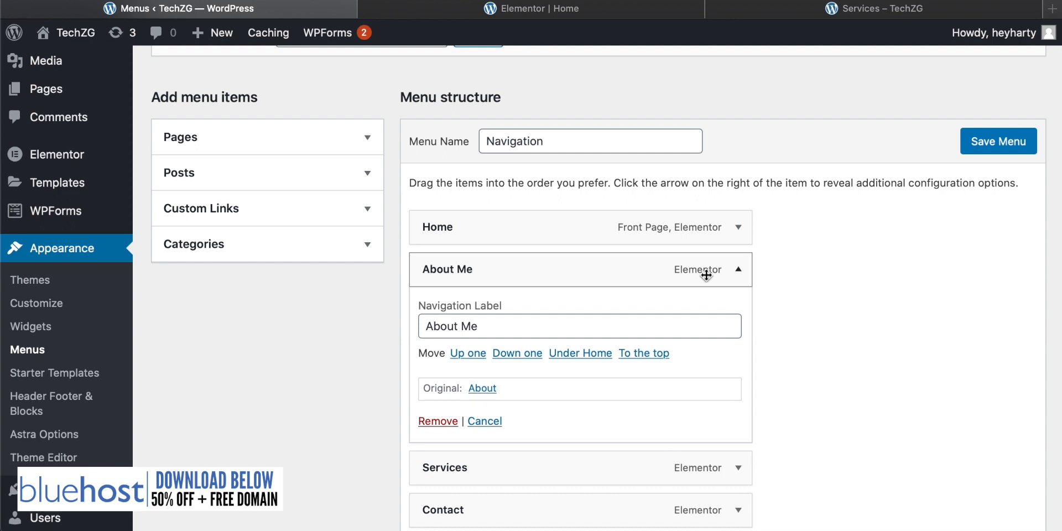
click(743, 273)
click(871, 16)
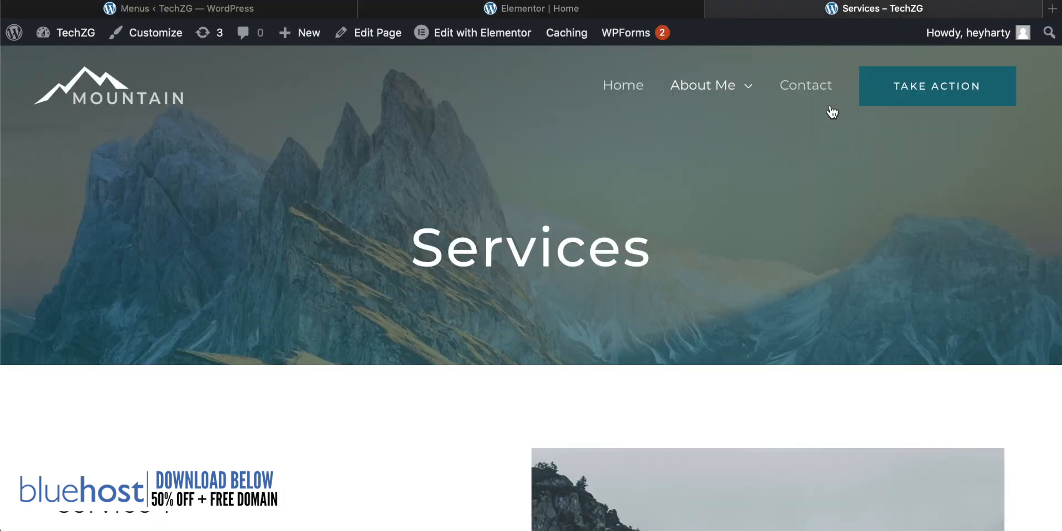
click(222, 8)
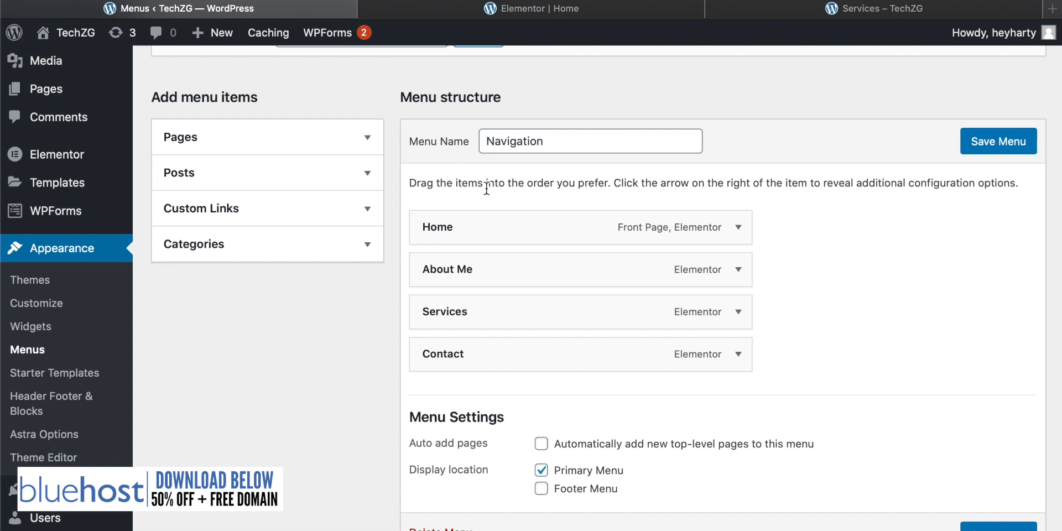
scroll(38, 410, up, 3)
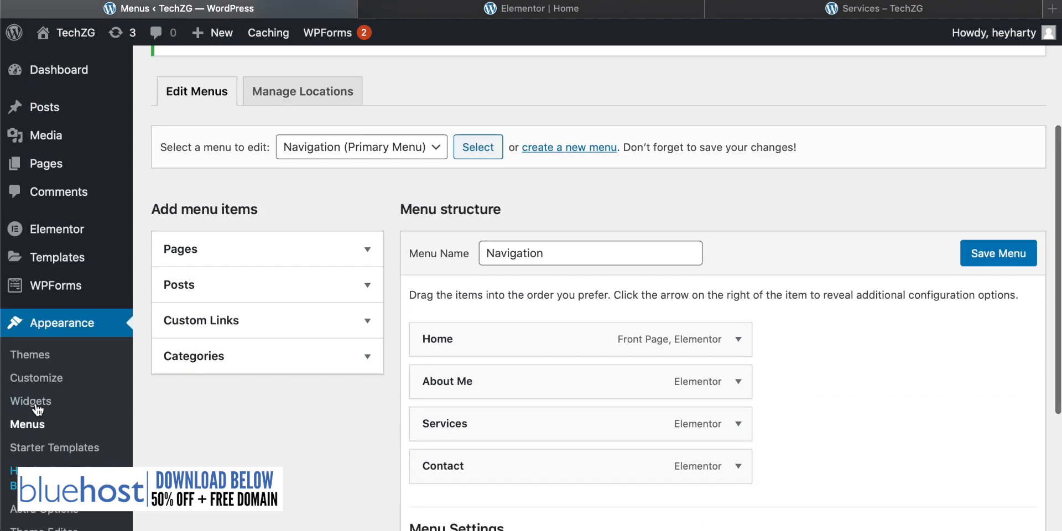
Open the list of all pages, select the About page and inspect the available bulk actions without applying one
click(60, 164)
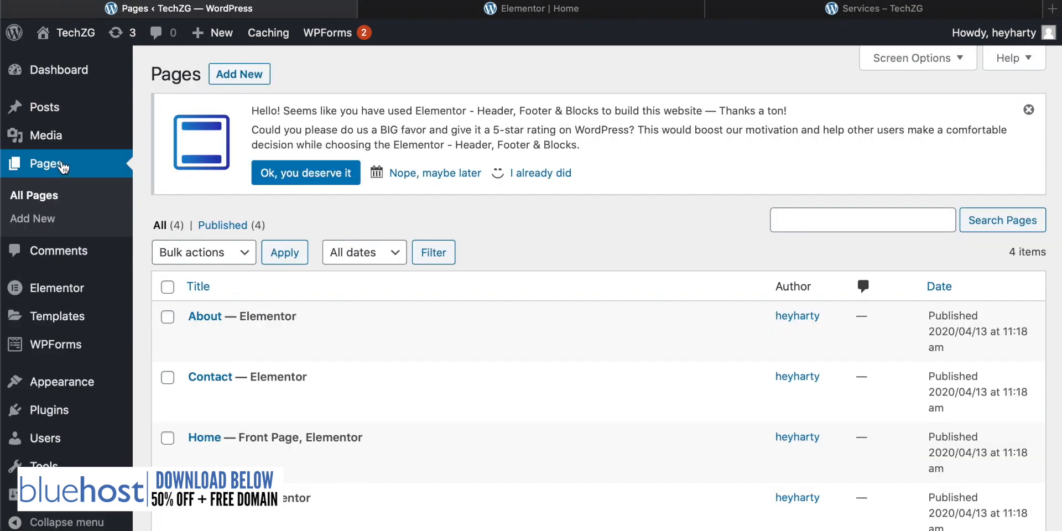
scroll(404, 223, down, 4)
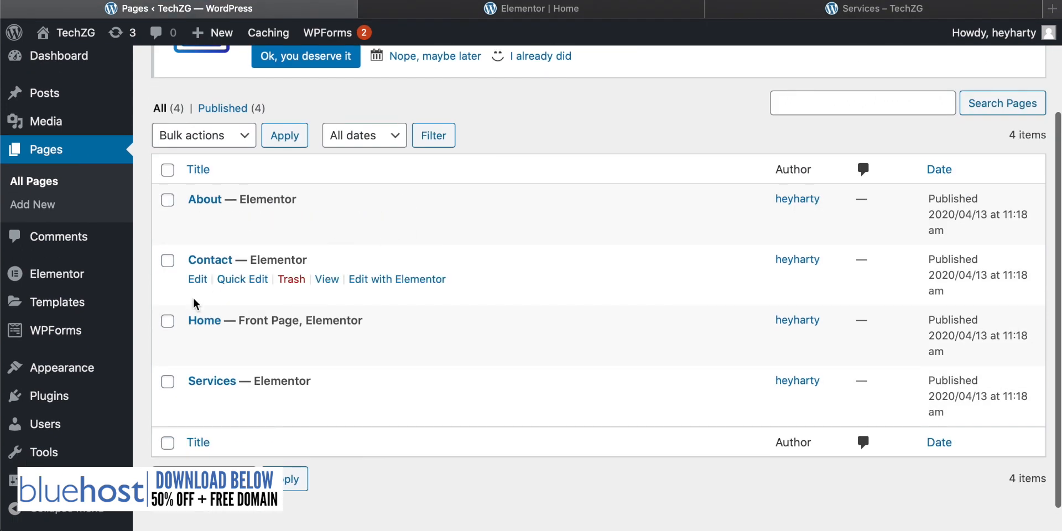
click(167, 202)
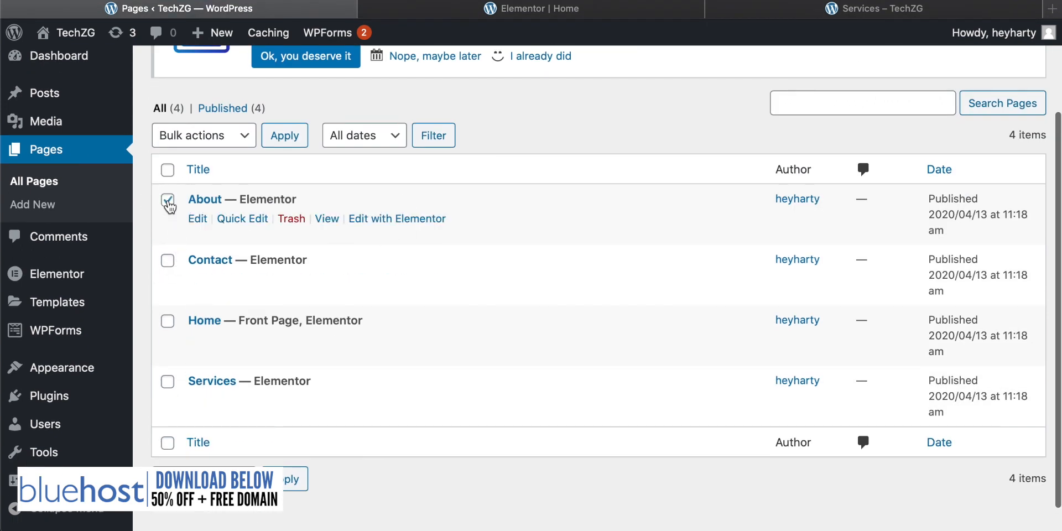
click(237, 137)
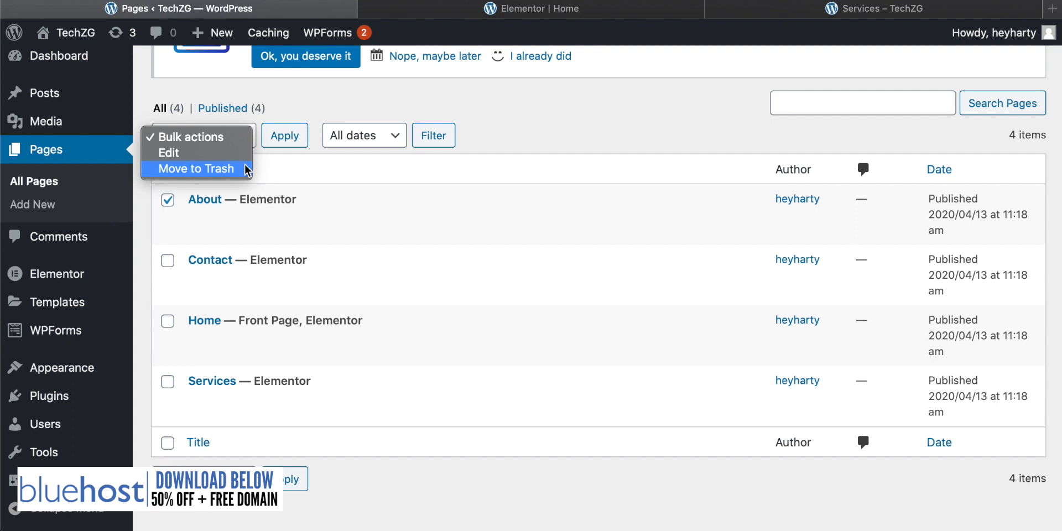
click(582, 134)
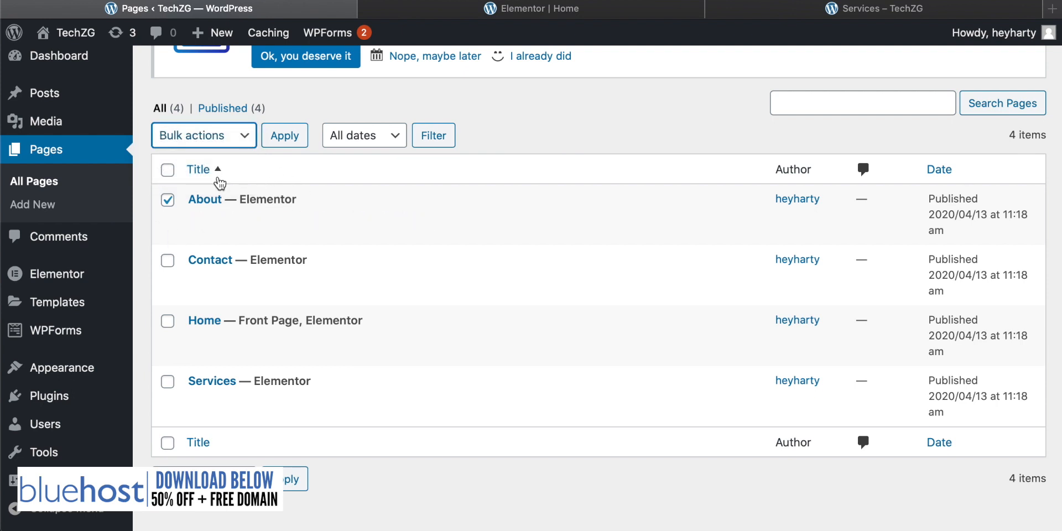
Look over the live Services page and compare its header menu with the site's list of pages
click(872, 7)
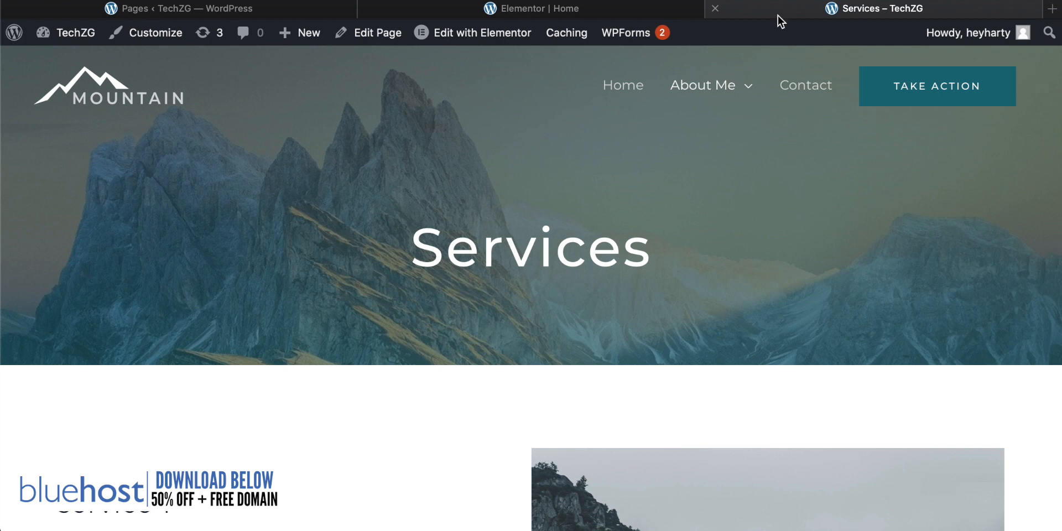
scroll(438, 347, down, 4)
scroll(438, 346, up, 5)
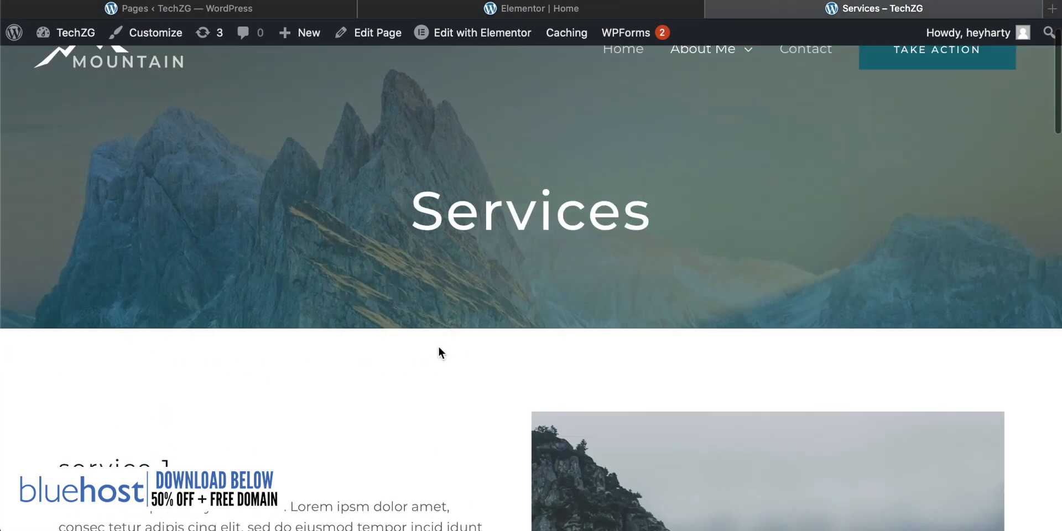
click(189, 7)
scroll(203, 233, up, 2)
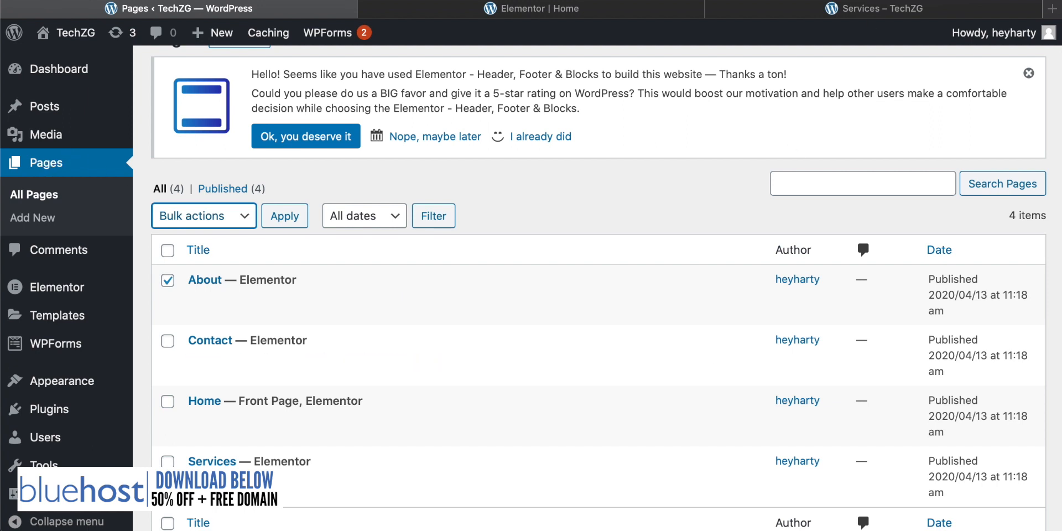
click(884, 8)
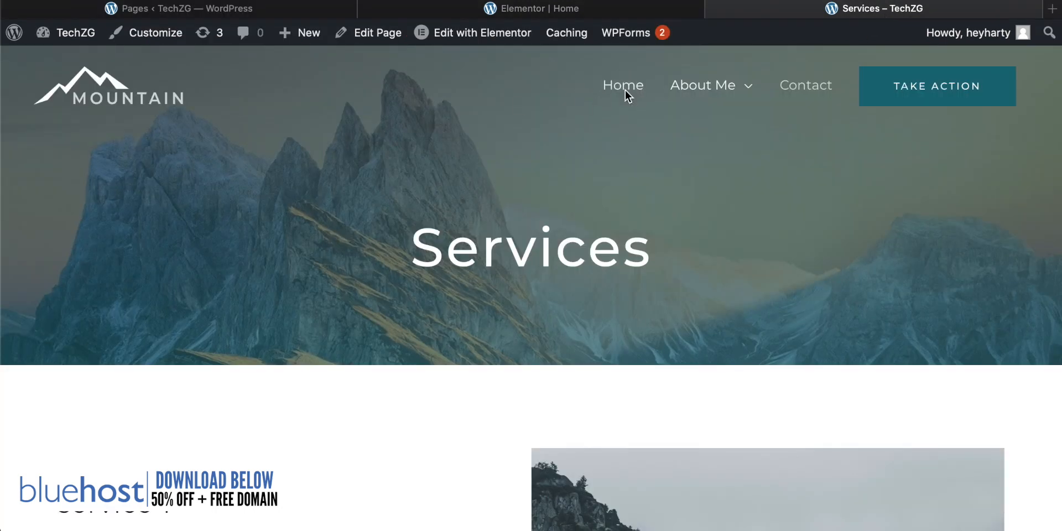
Go to the live home page, open it in the theme Customizer and look over the preview
click(95, 97)
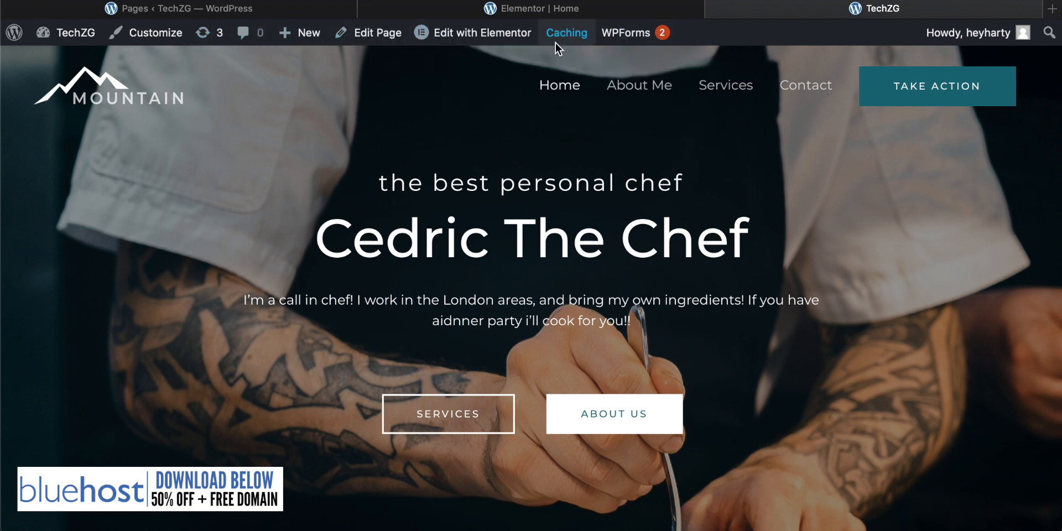
click(154, 34)
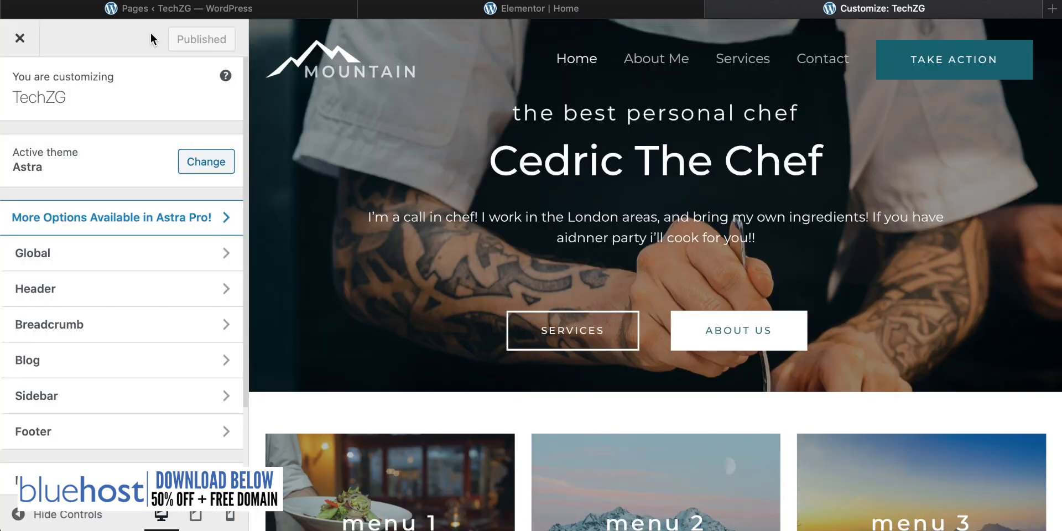
mouse_move(352, 65)
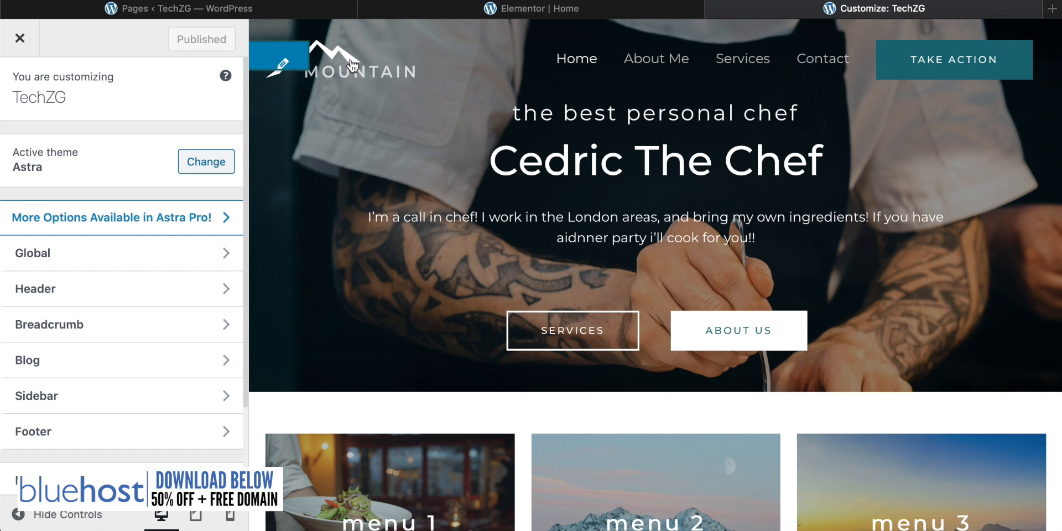
scroll(520, 247, down, 5)
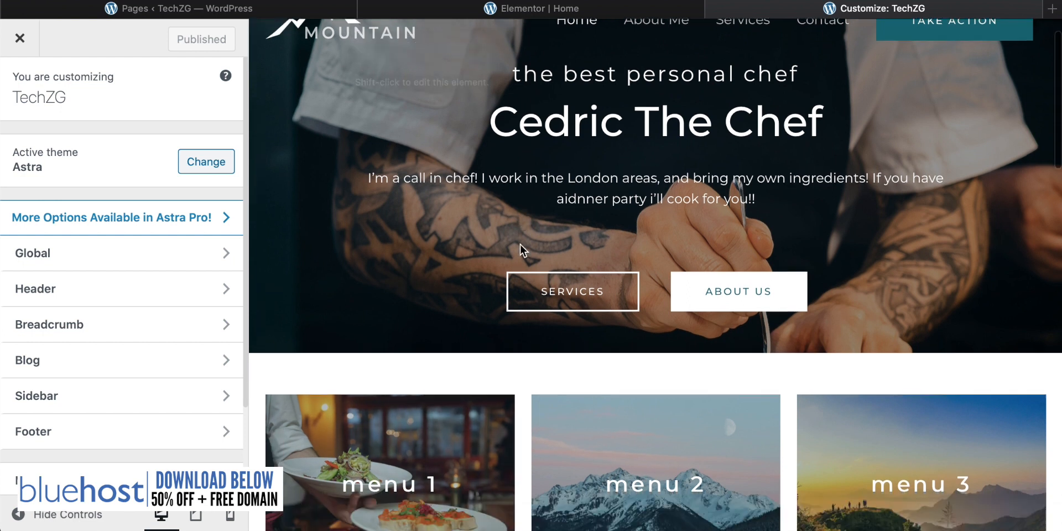
scroll(520, 246, up, 5)
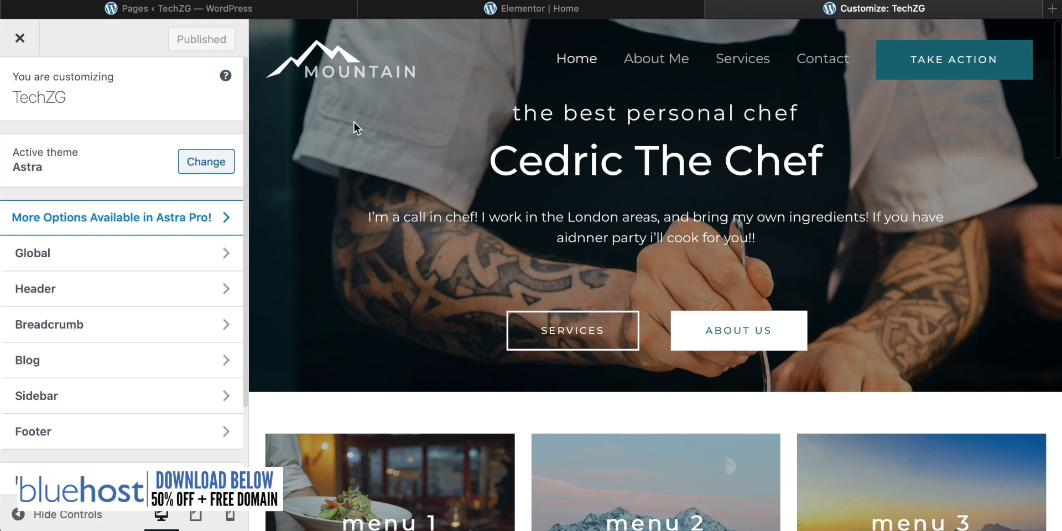
Review the logo options in the header's Site Identity settings and look through the main Customizer sections
click(66, 286)
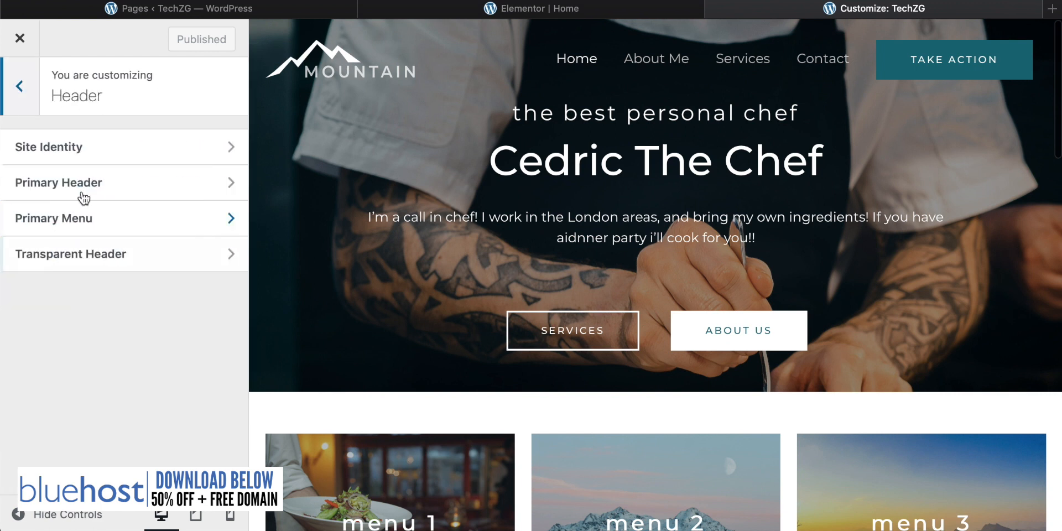
click(86, 161)
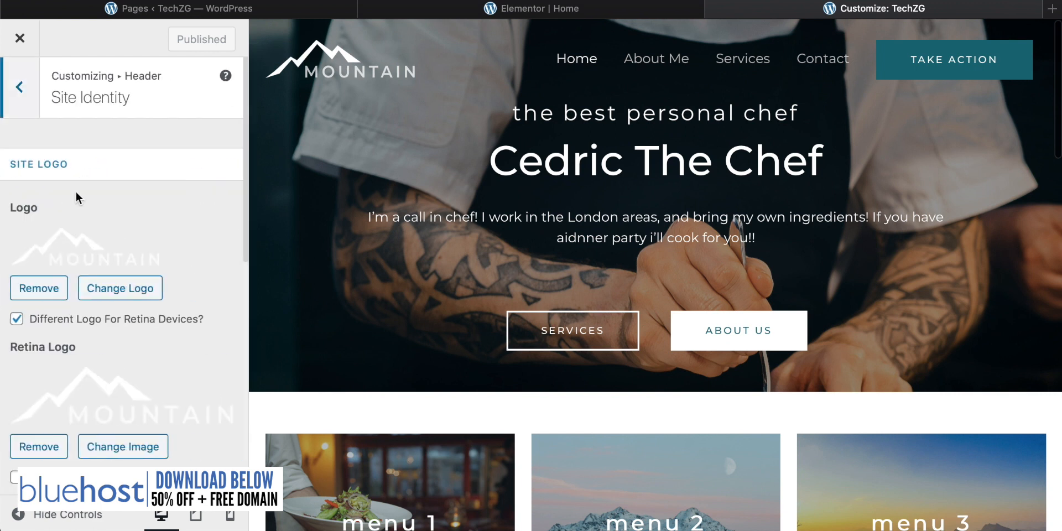
scroll(102, 235, down, 2)
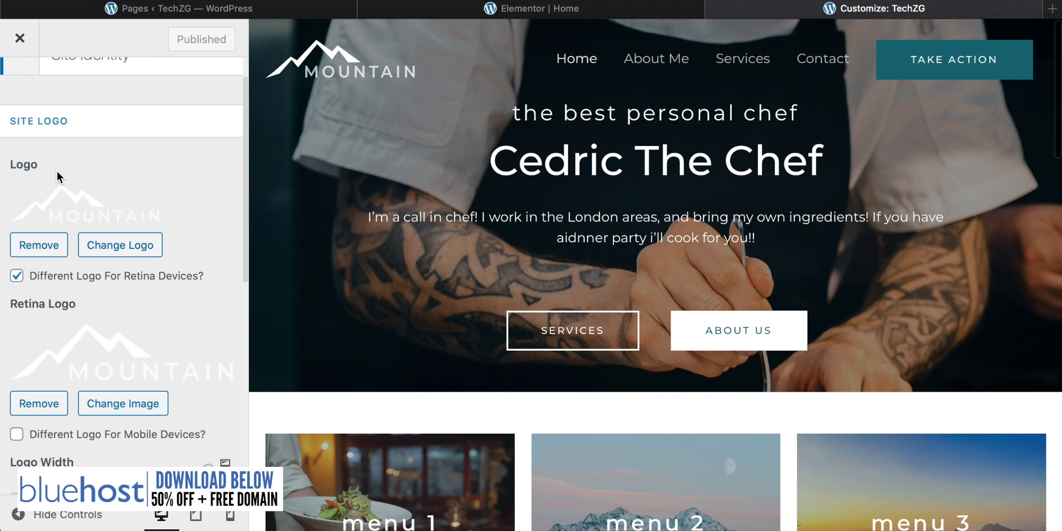
scroll(56, 170, up, 3)
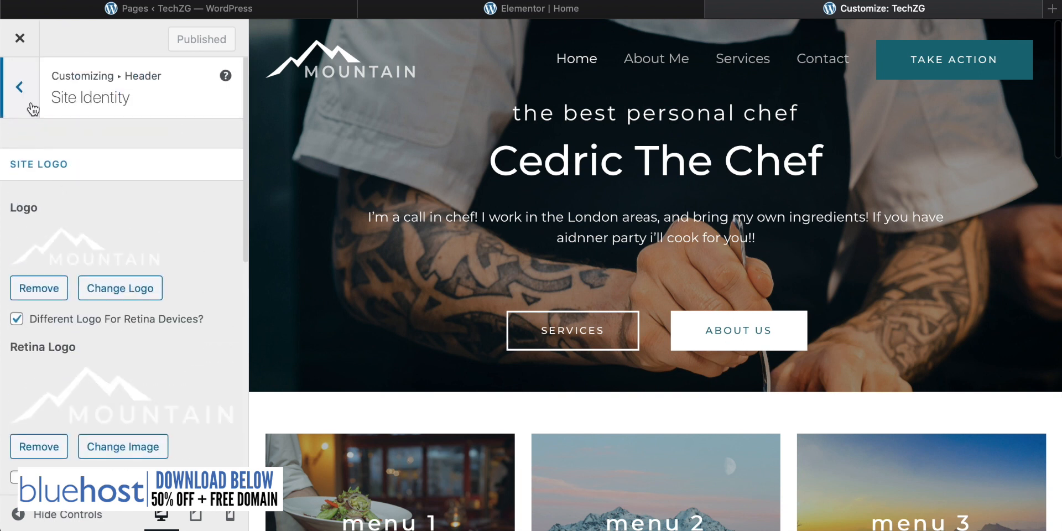
click(19, 87)
click(20, 87)
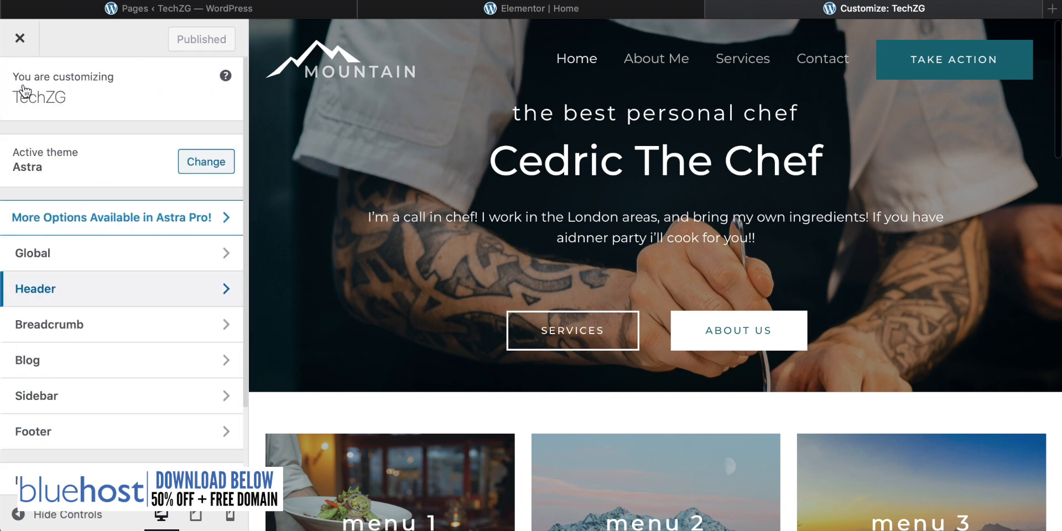
scroll(90, 308, down, 3)
scroll(90, 308, up, 2)
scroll(91, 309, down, 2)
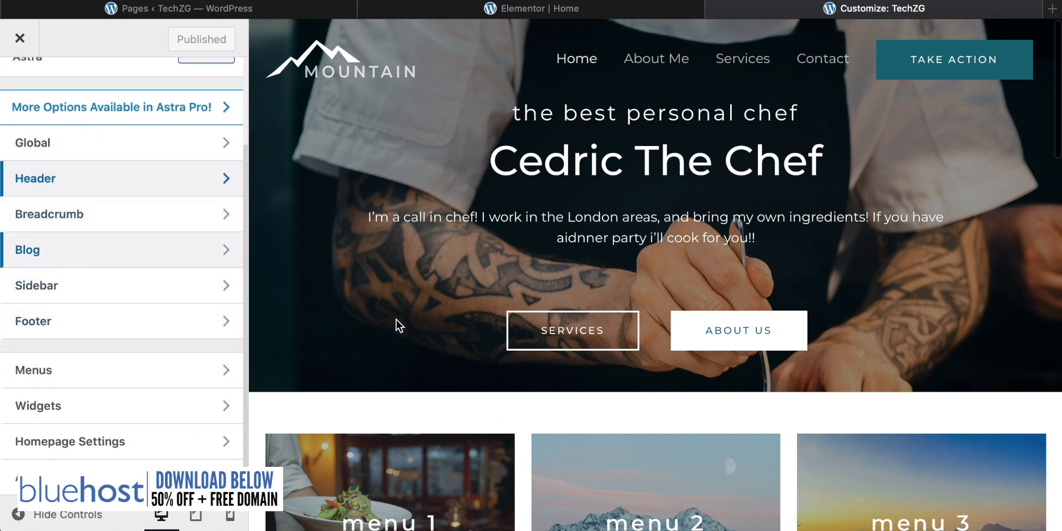
scroll(474, 325, down, 10)
scroll(473, 324, up, 10)
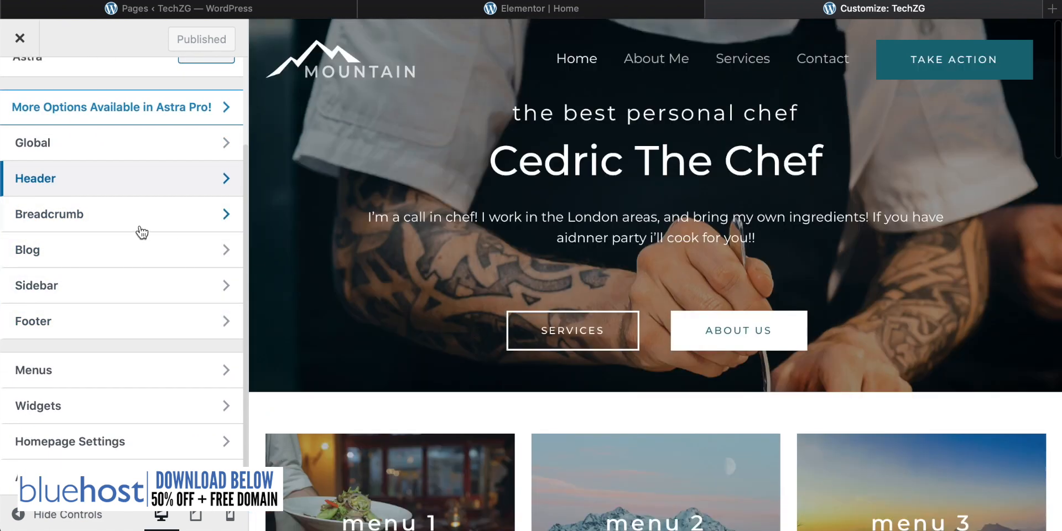
Replace the retina logo in the header's Site Identity settings with the uploaded image planet-high.png
click(54, 178)
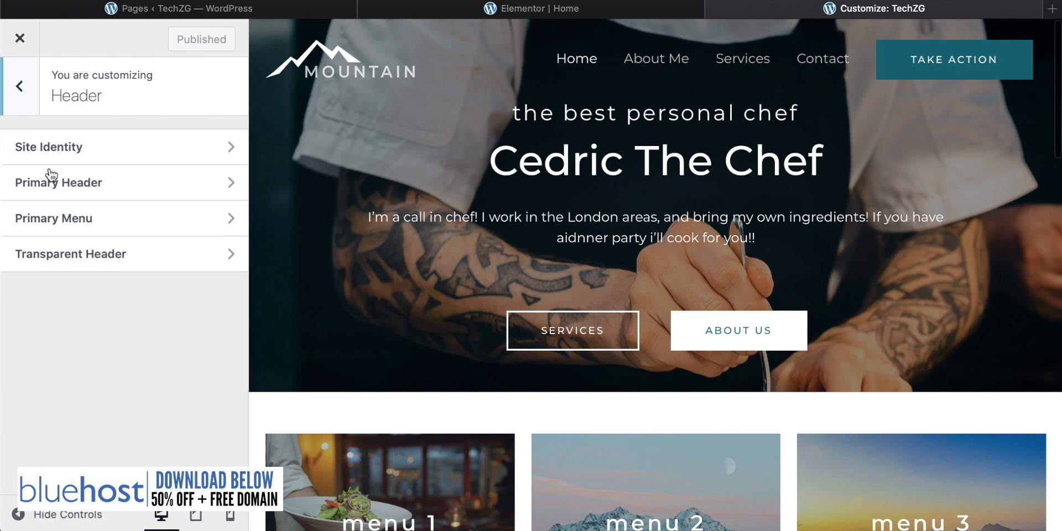
click(74, 148)
scroll(62, 245, down, 2)
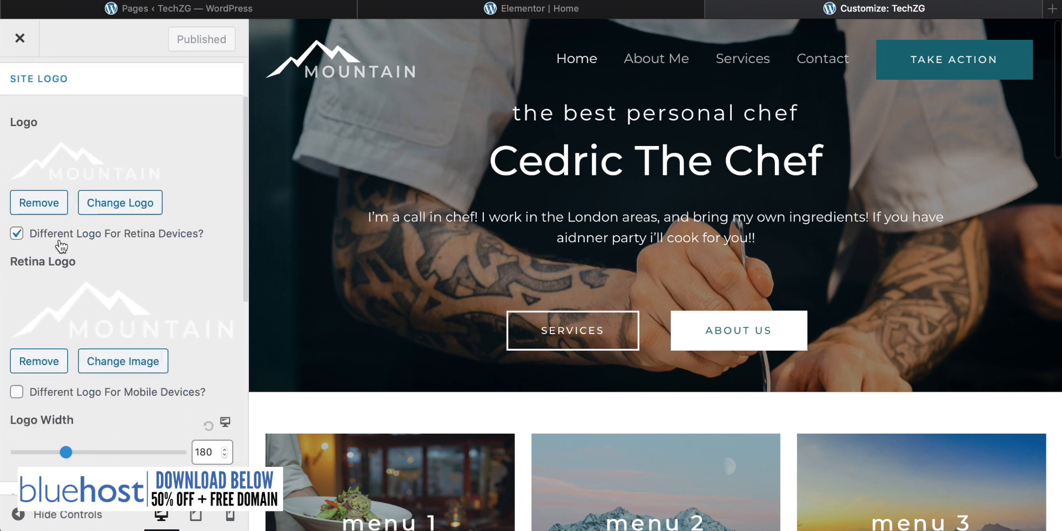
click(118, 363)
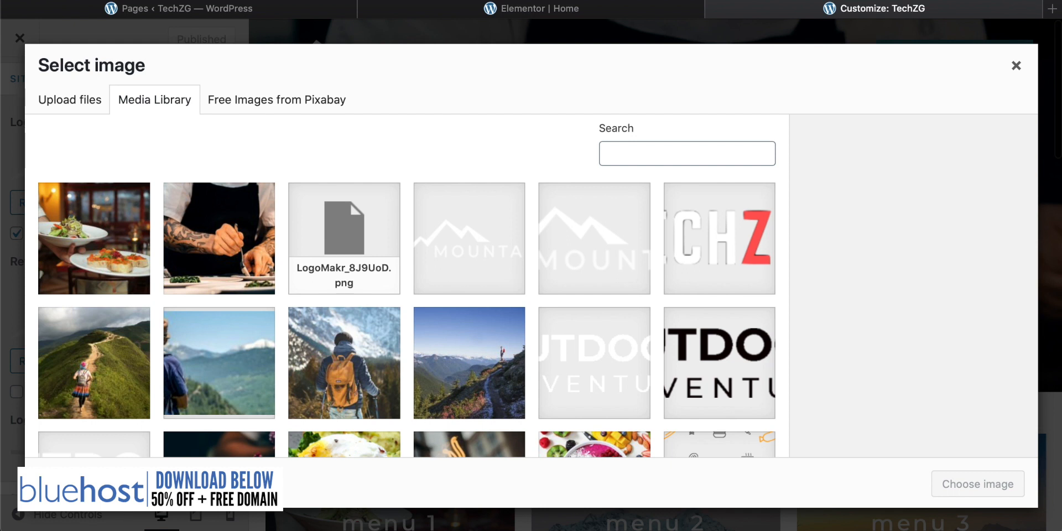
key(super+Tab)
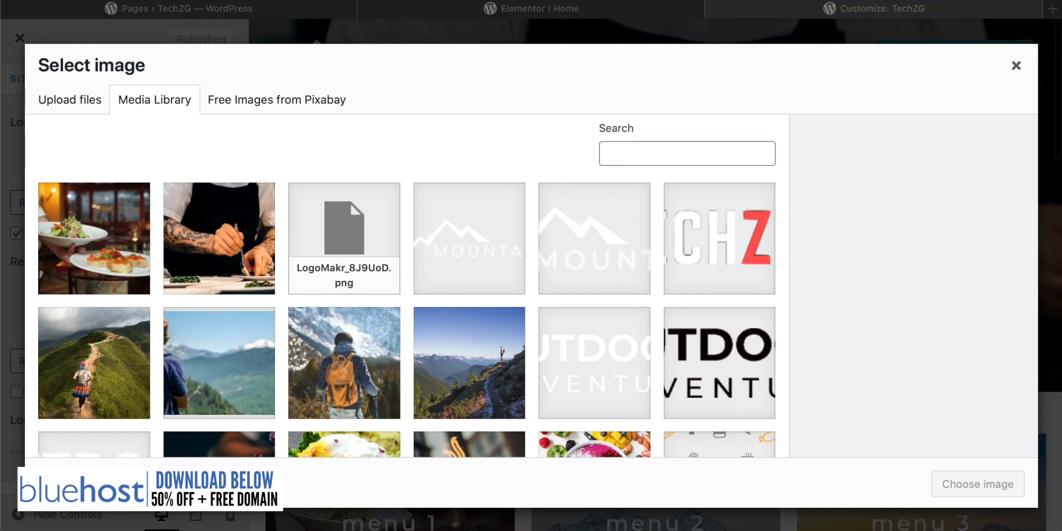
drag(1051, 265, 280, 216)
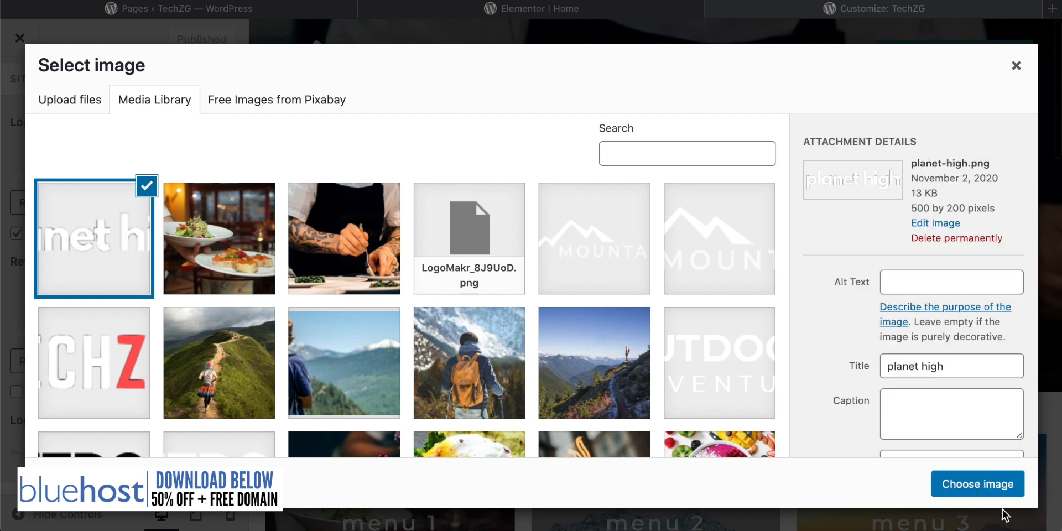
click(980, 485)
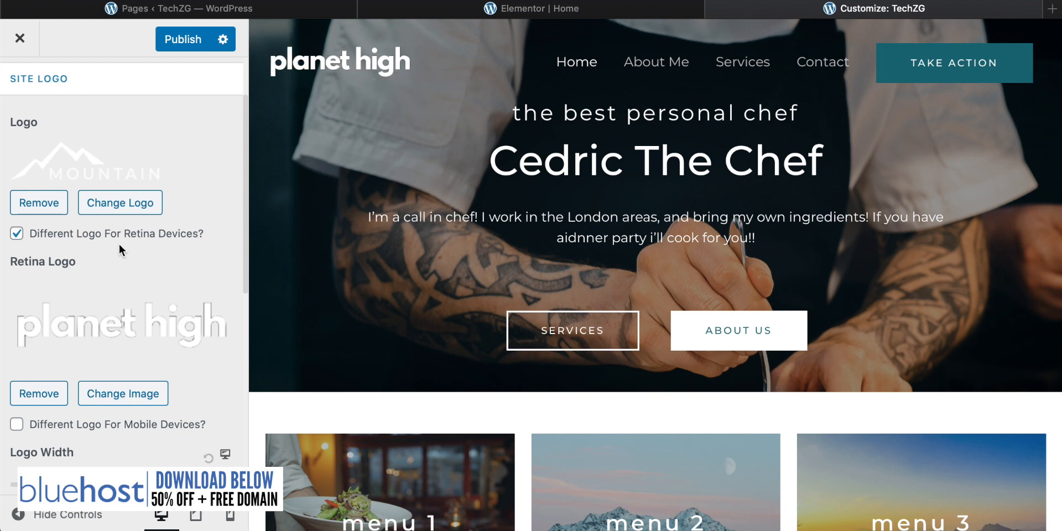
Replace the main header logo with planet-high.png from the media library, cropping it with the suggested frame
scroll(120, 245, up, 1)
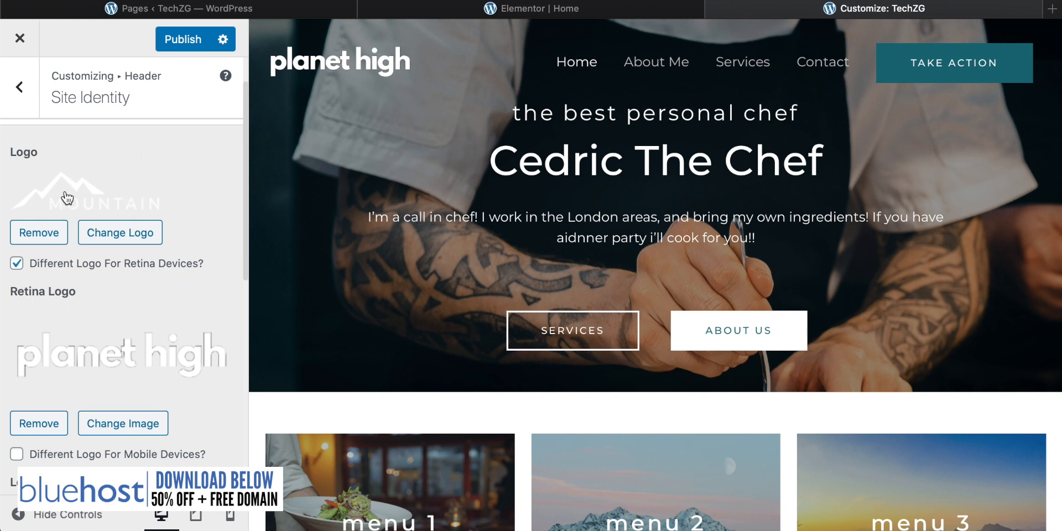
scroll(500, 225, down, 15)
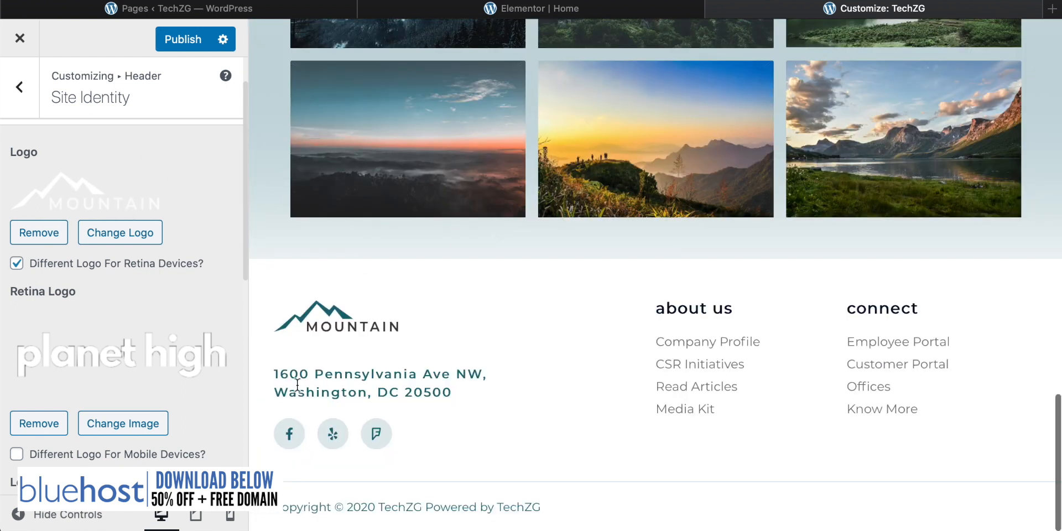
click(332, 325)
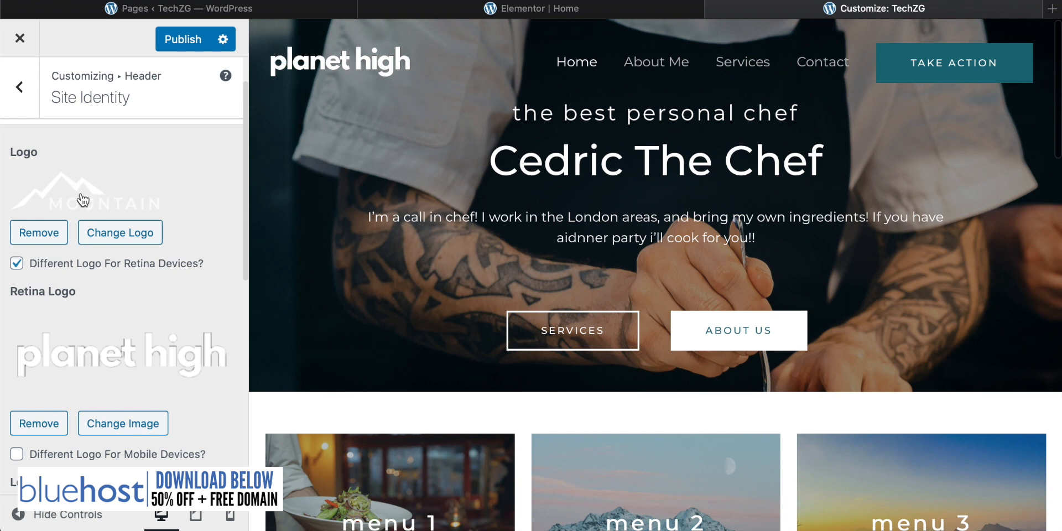
click(118, 231)
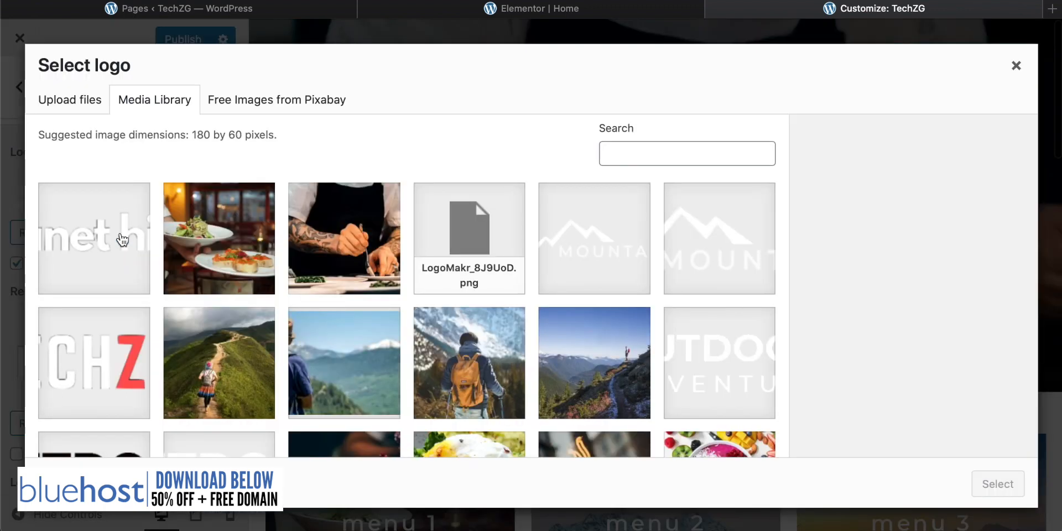
click(107, 249)
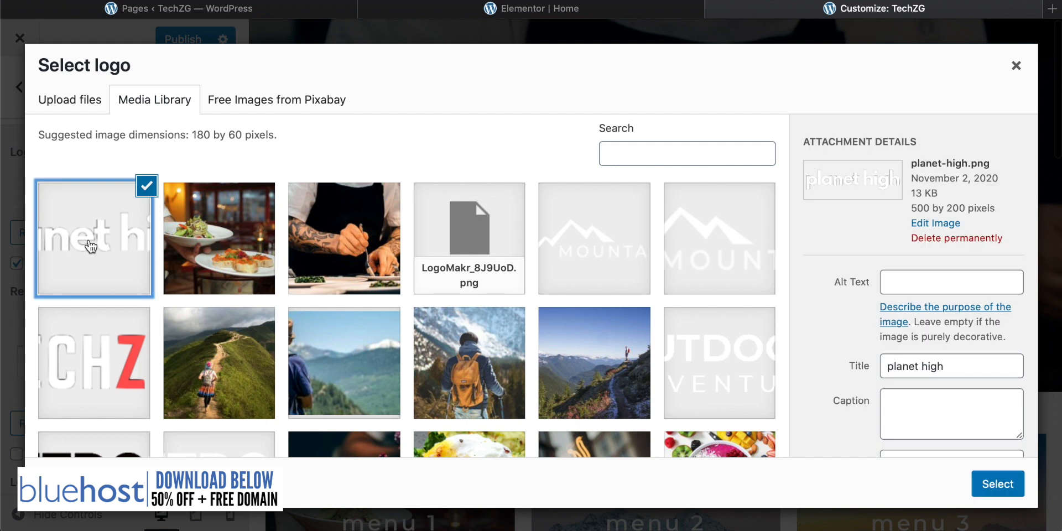
click(1002, 491)
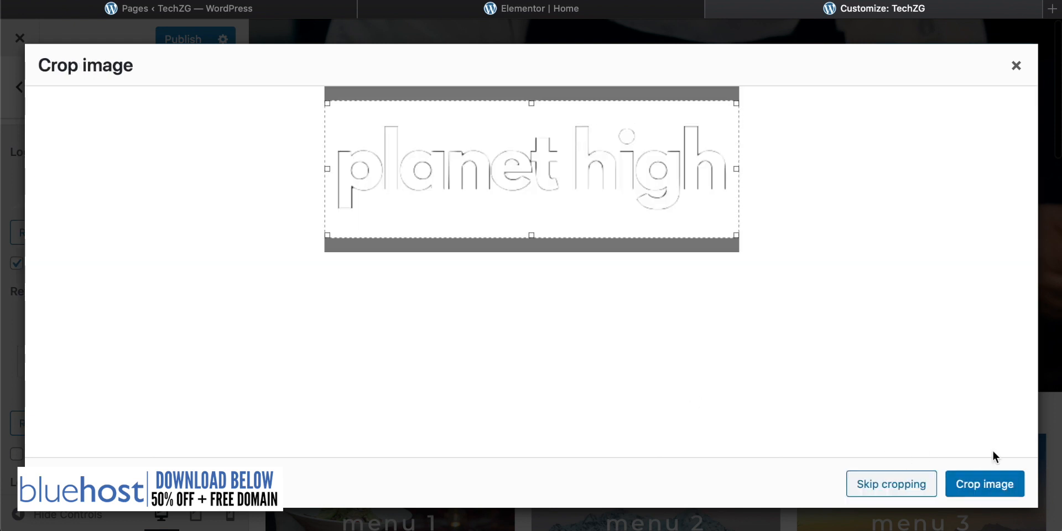
click(998, 484)
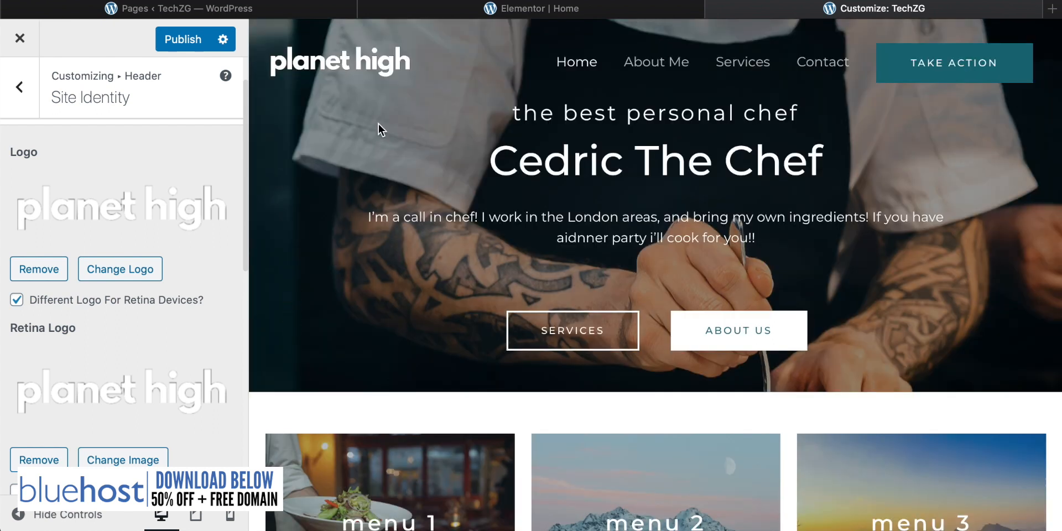
Look over the home page preview with the new logo and publish the Customizer changes
mouse_move(359, 61)
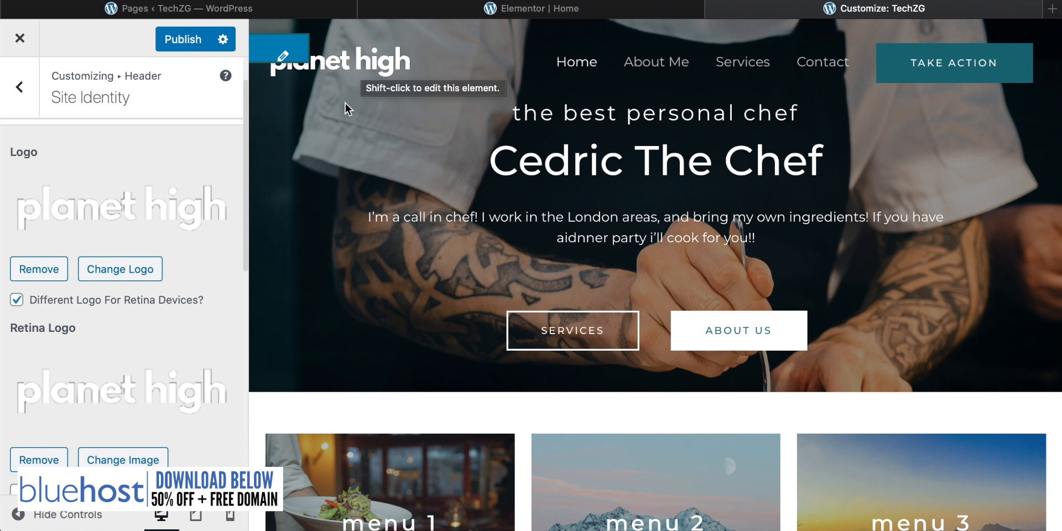
scroll(532, 178, down, 8)
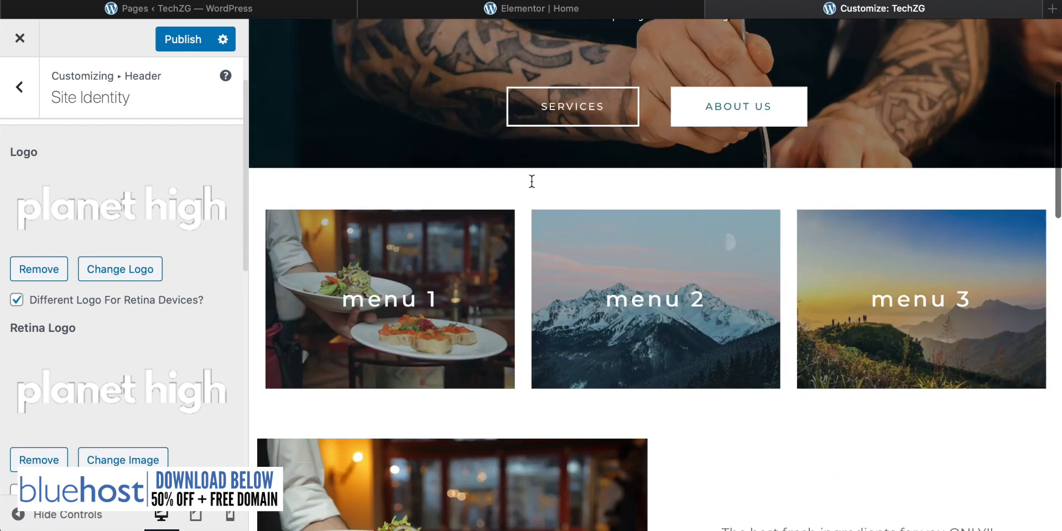
scroll(773, 409, down, 2)
scroll(462, 347, down, 3)
scroll(463, 347, up, 13)
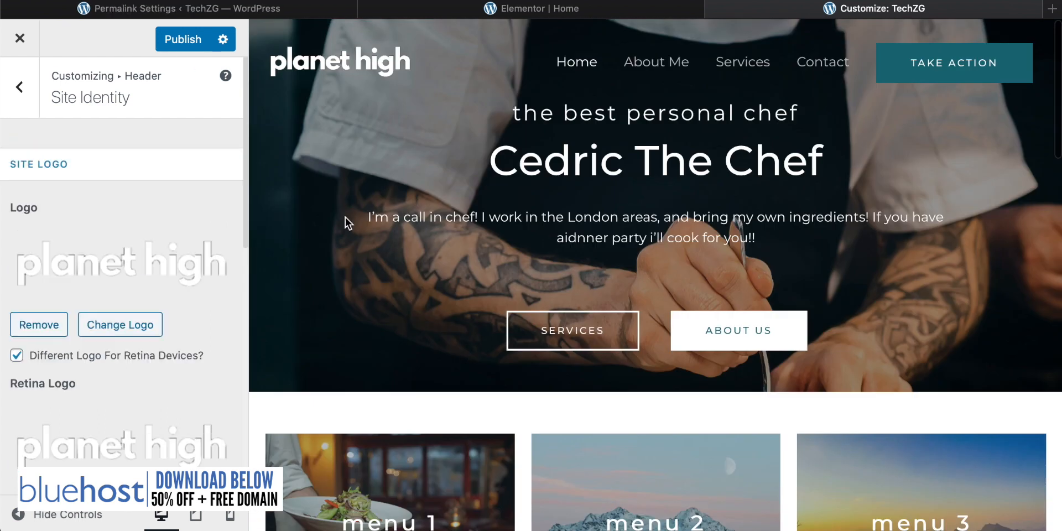
click(182, 40)
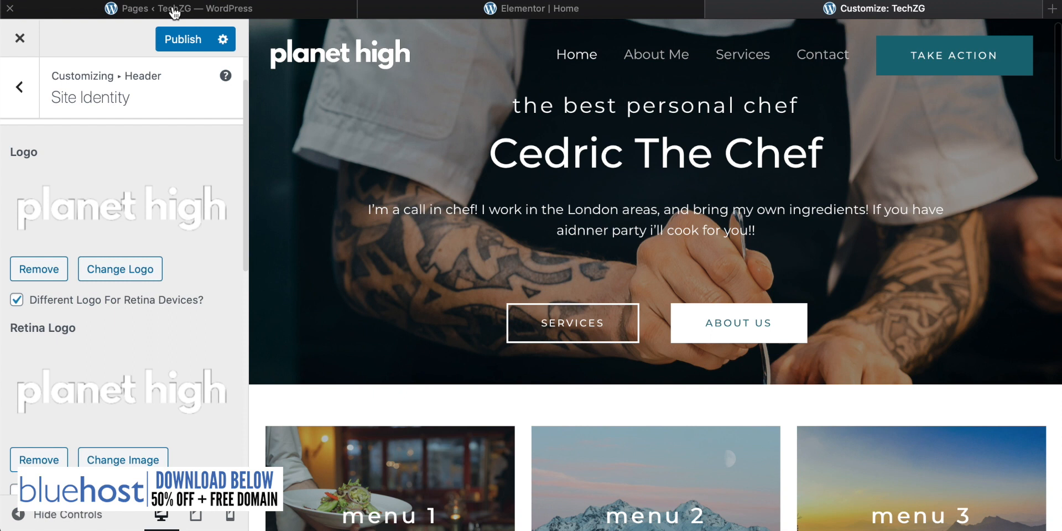
Open the administrator's profile from the WordPress user list and review its options from the color scheme down to account management
mouse_move(175, 12)
click(202, 10)
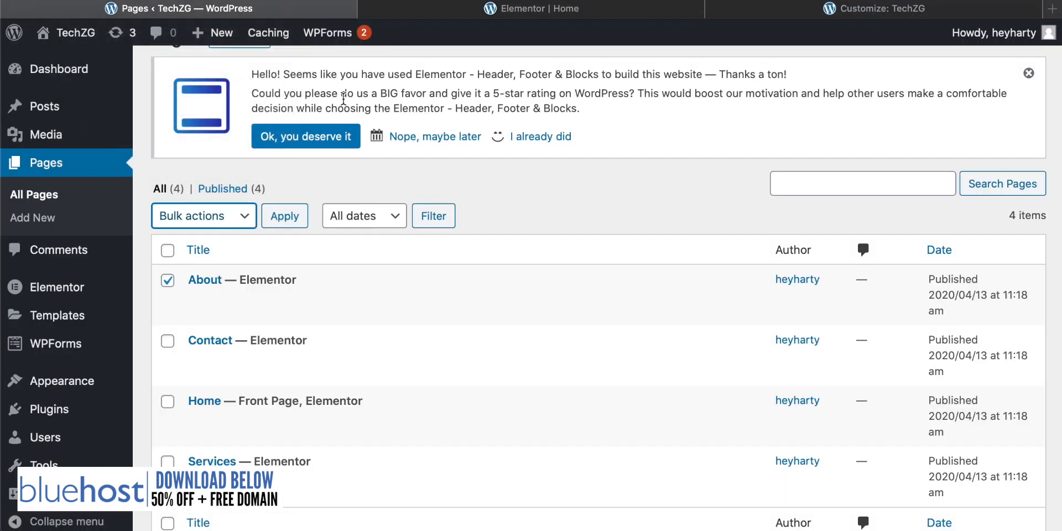
scroll(307, 158, up, 2)
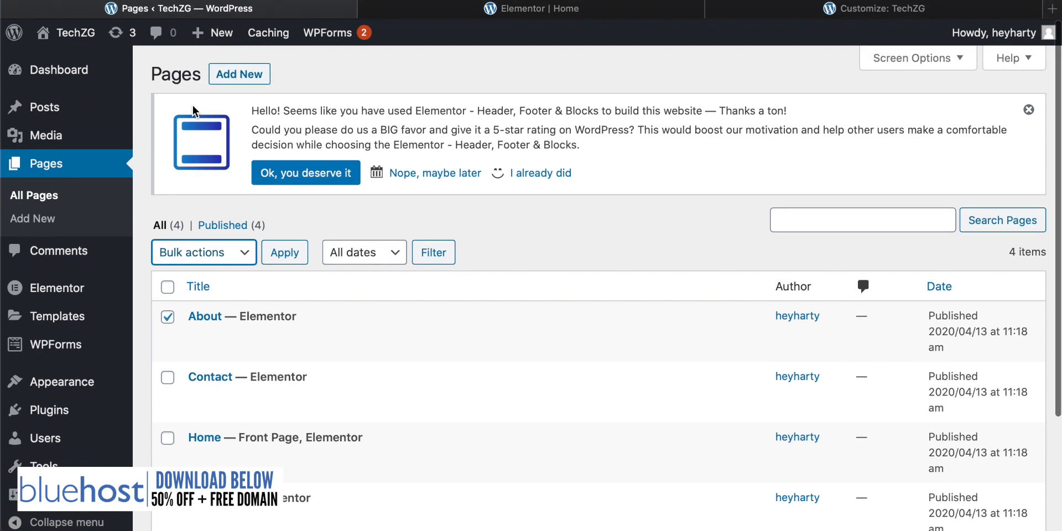
scroll(45, 277, down, 1)
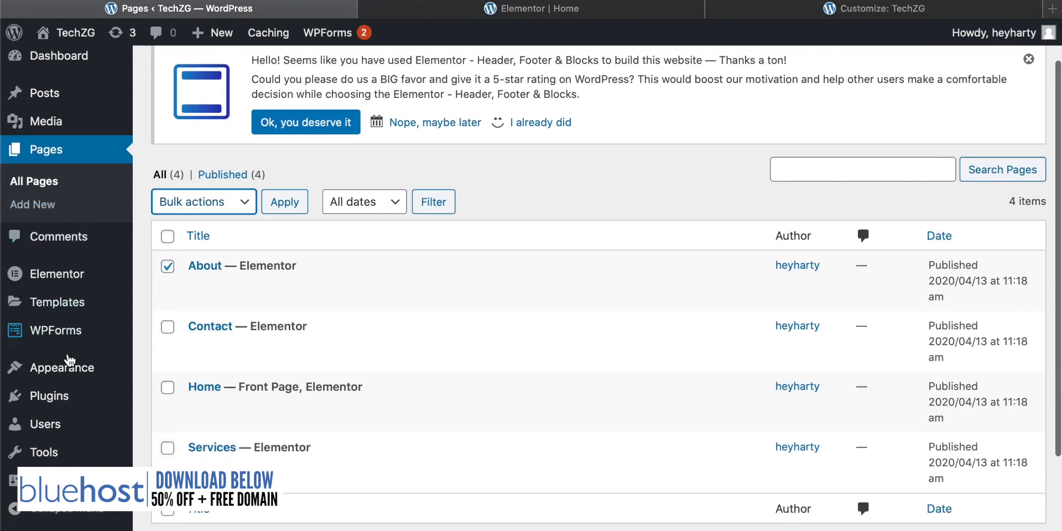
click(43, 427)
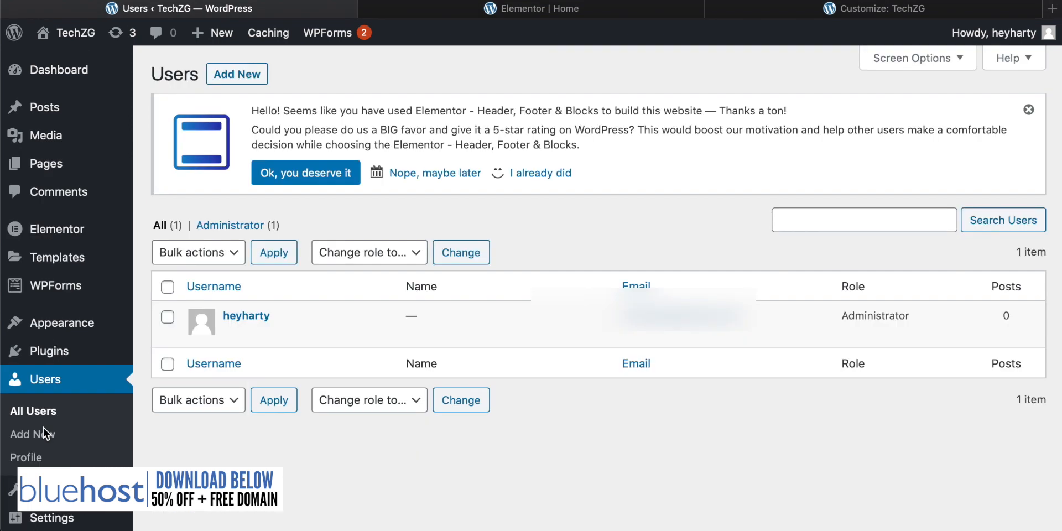
mouse_move(244, 324)
click(244, 316)
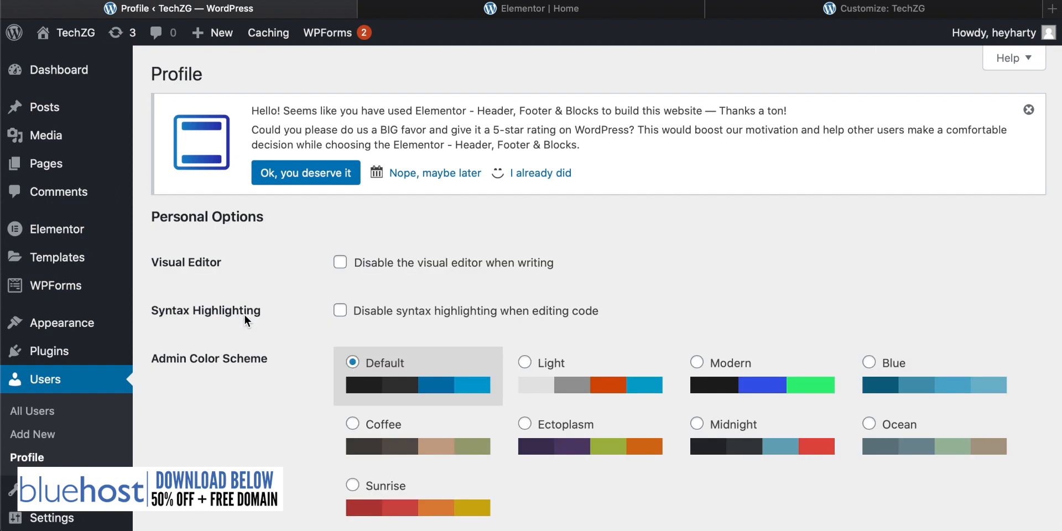
scroll(244, 313, down, 12)
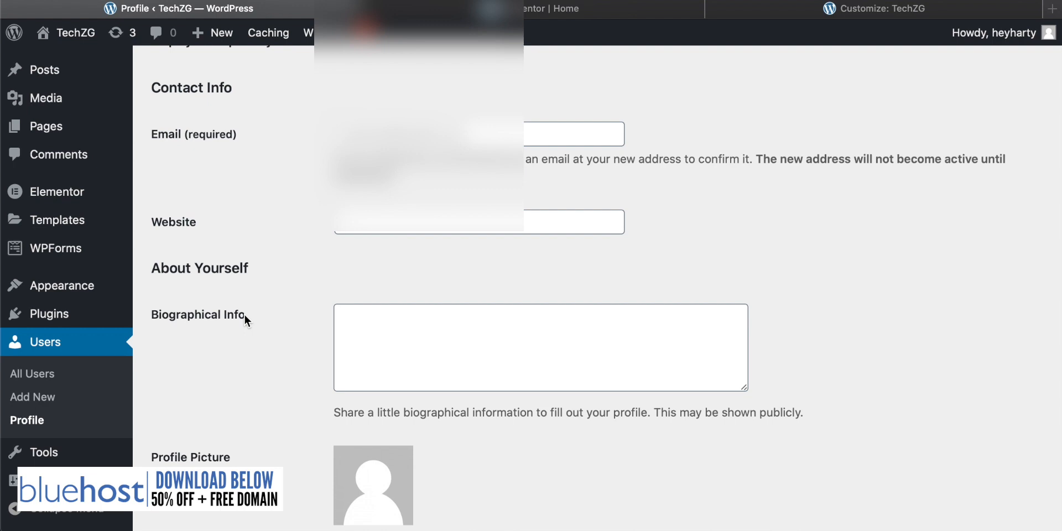
scroll(244, 313, down, 6)
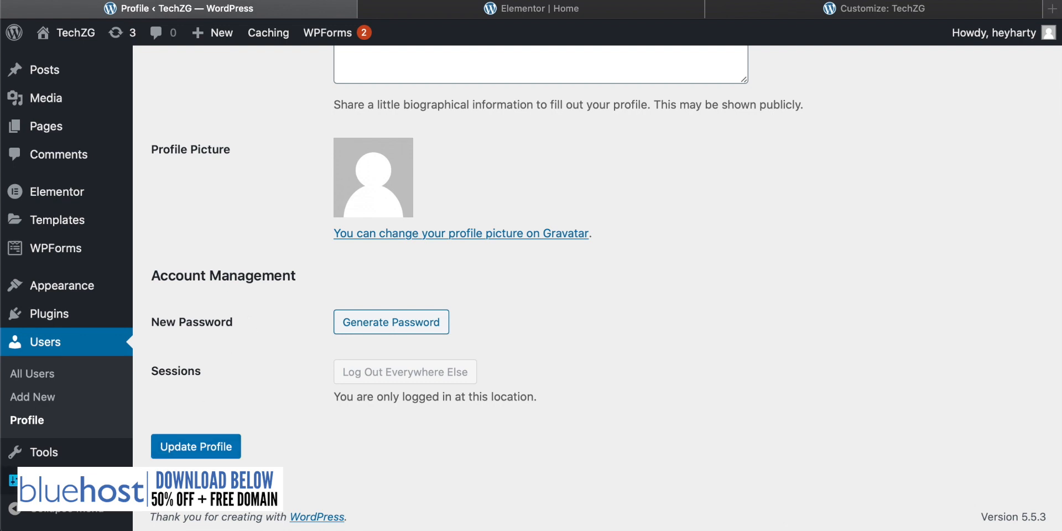
Open the Permalink Settings and review the available URL structures, including Post name
mouse_move(56, 480)
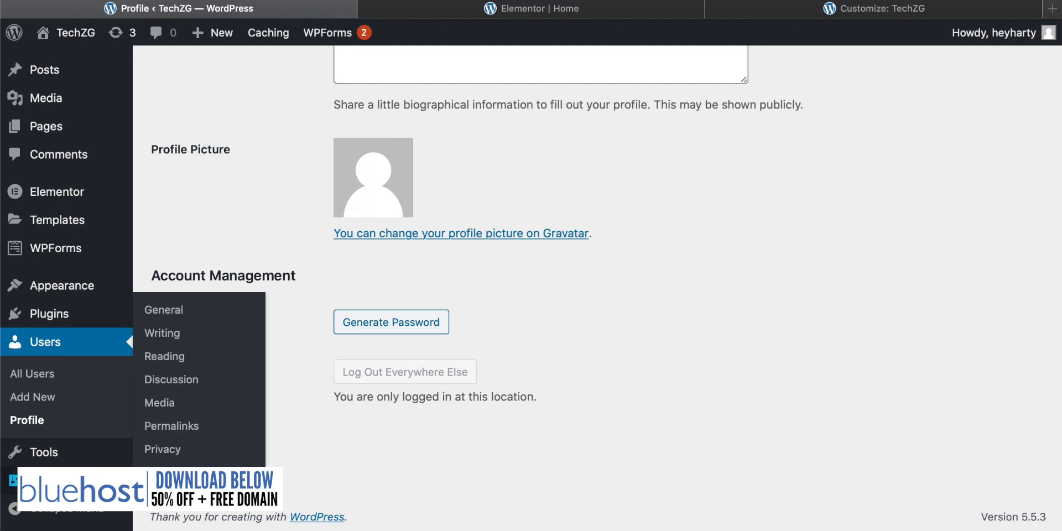
click(178, 427)
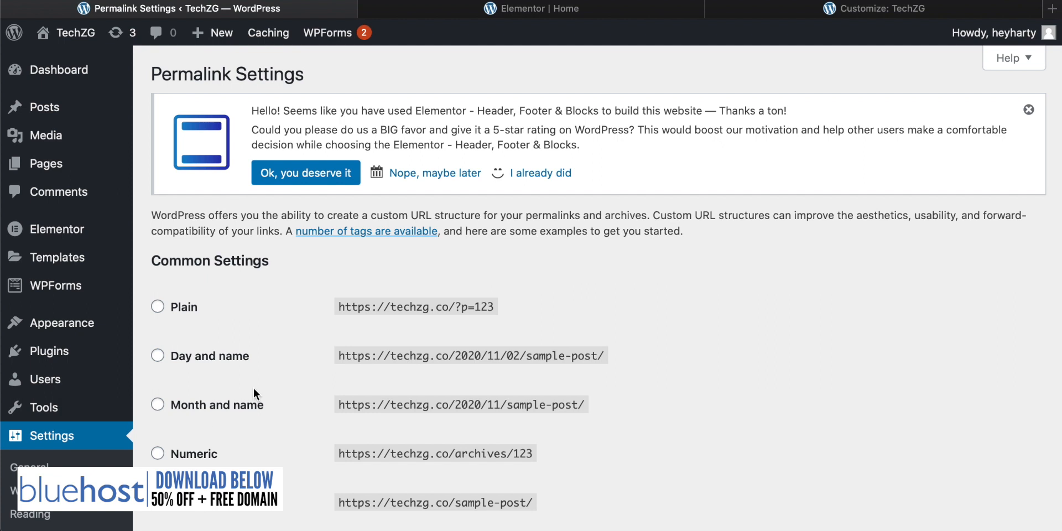
scroll(254, 387, down, 3)
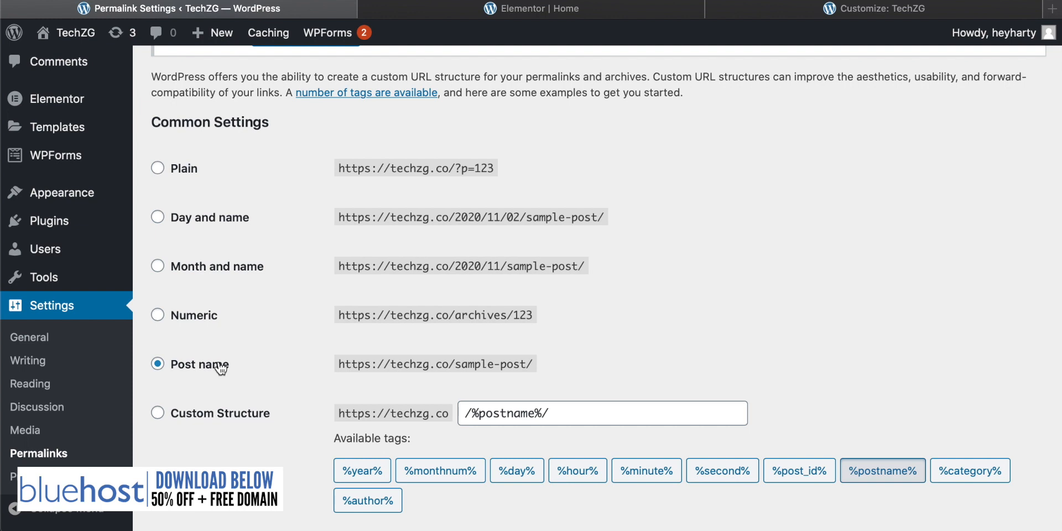
scroll(267, 382, up, 3)
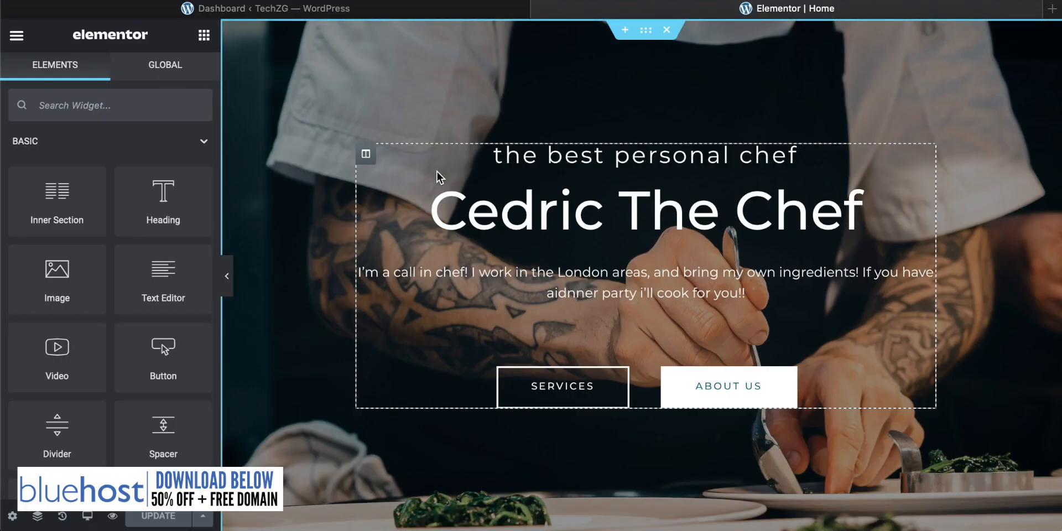
Examine the home page's footer in Elementor and open the site's list of Header Footer & Blocks templates
scroll(370, 190, down, 20)
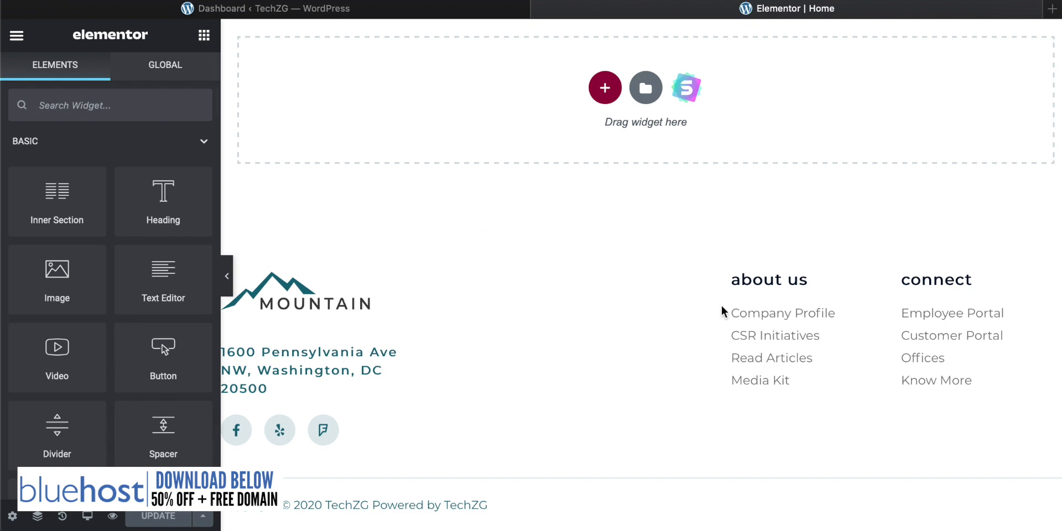
scroll(724, 312, up, 4)
scroll(724, 308, down, 4)
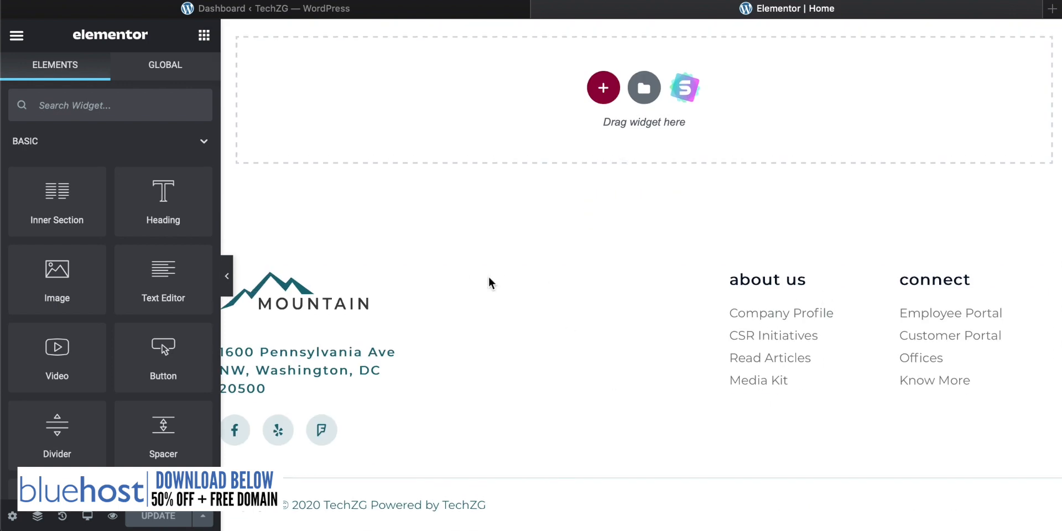
click(283, 17)
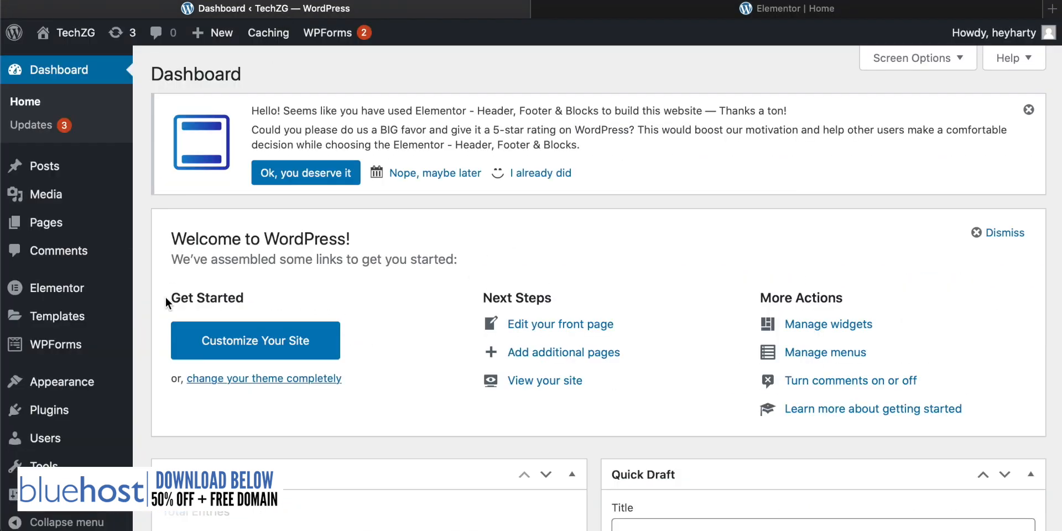
mouse_move(67, 387)
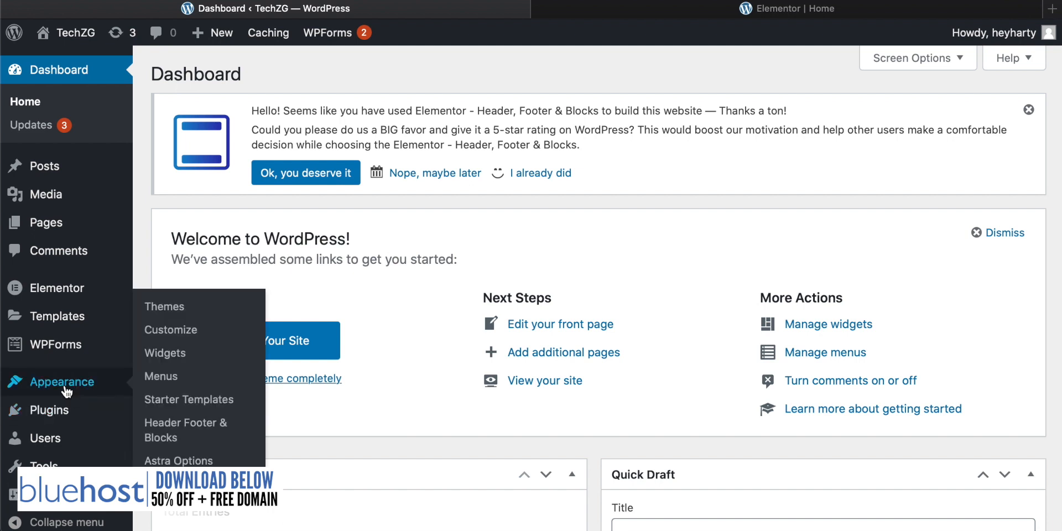
click(167, 428)
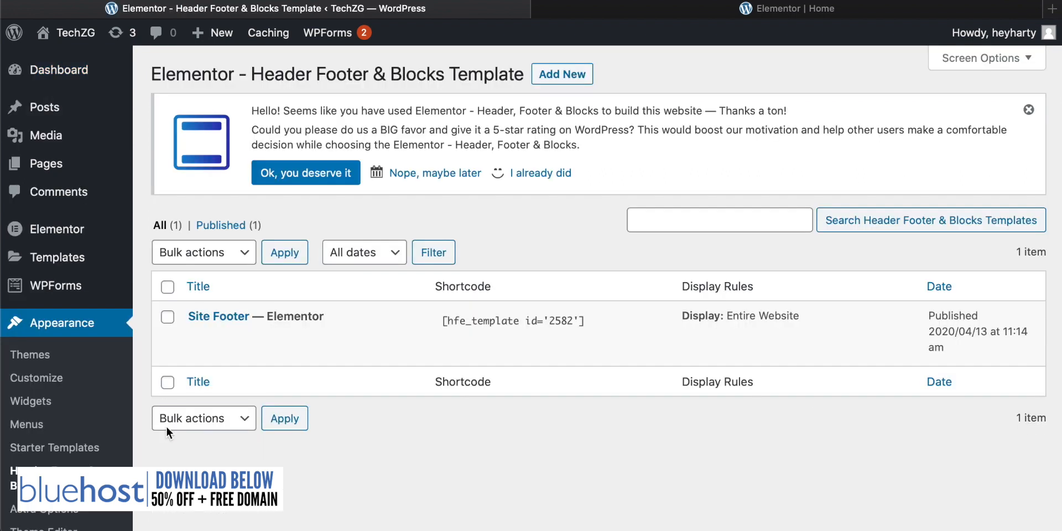
click(790, 9)
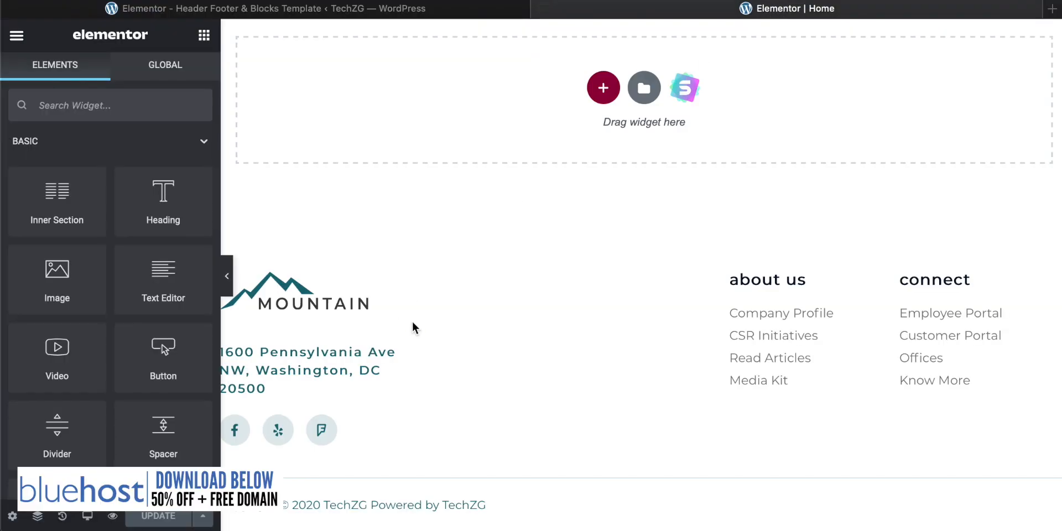
click(275, 11)
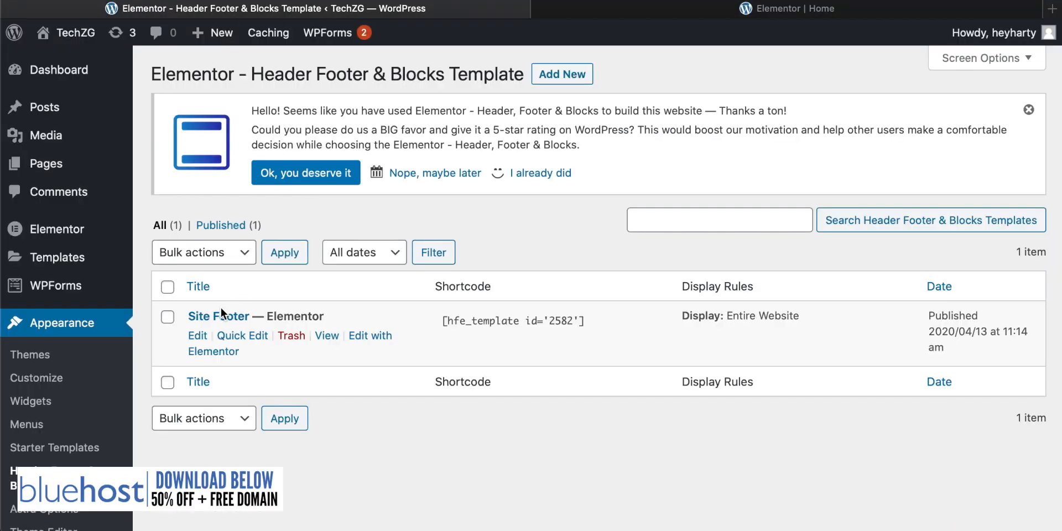
Open the Site Footer template for editing in Elementor and look over its layout
click(197, 336)
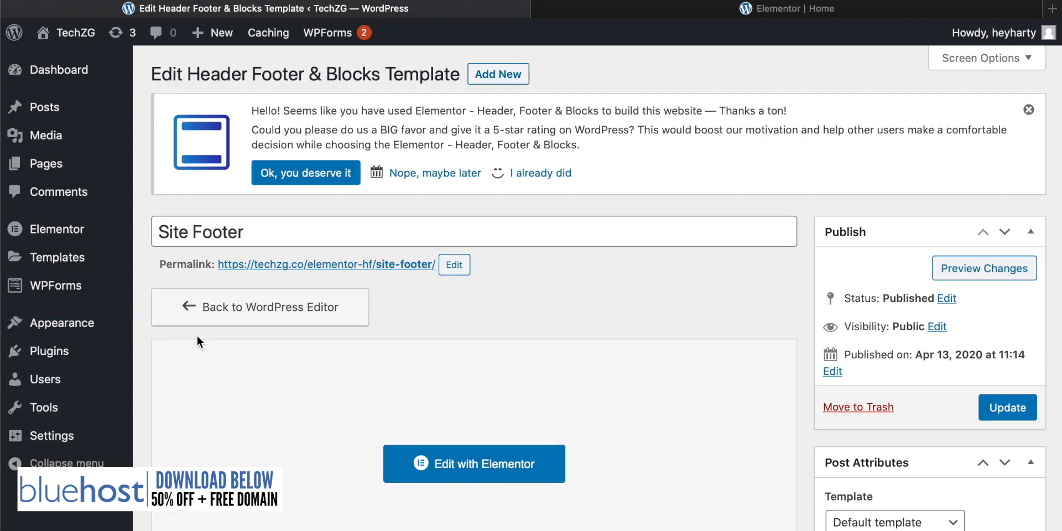
scroll(585, 331, down, 1)
scroll(585, 331, down, 2)
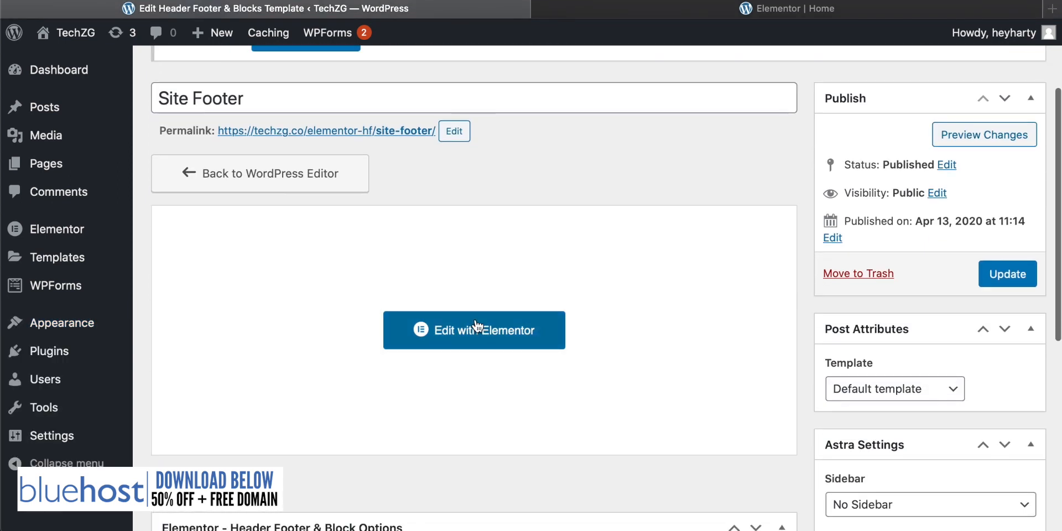
click(451, 339)
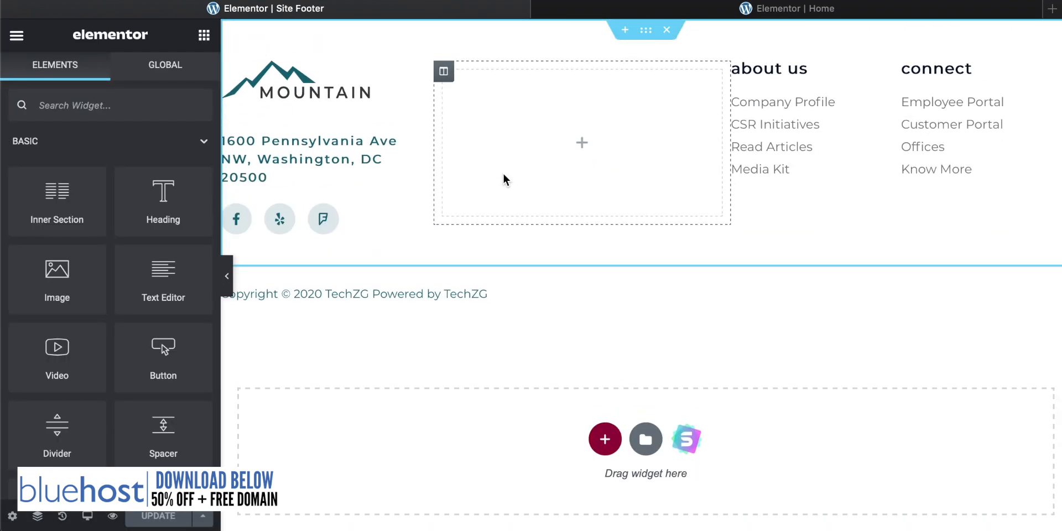
scroll(503, 175, down, 1)
scroll(503, 175, up, 1)
scroll(502, 175, down, 1)
scroll(503, 175, up, 1)
scroll(503, 175, down, 1)
scroll(503, 175, up, 1)
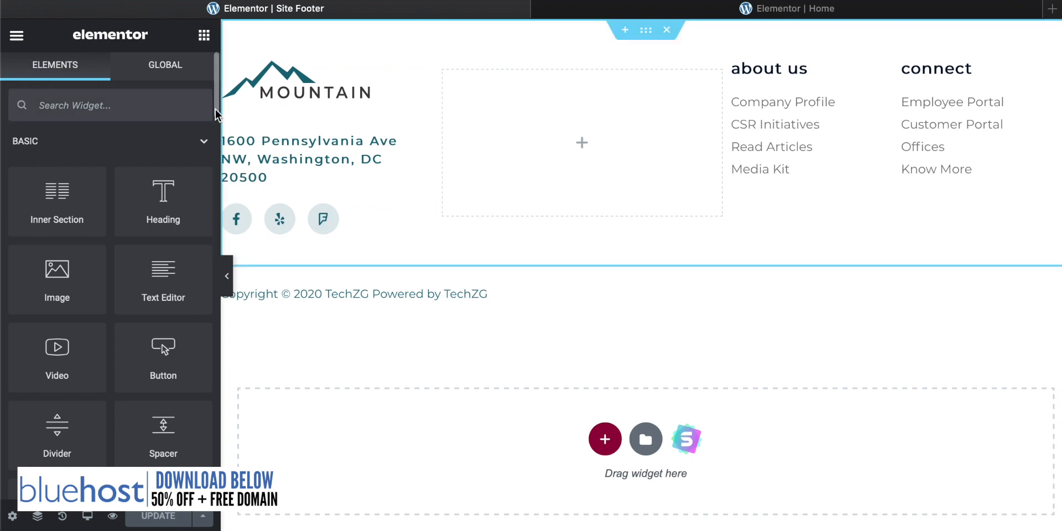
Look through Elementor's Site Settings categories, close them and exit the footer editor to the dashboard
click(19, 38)
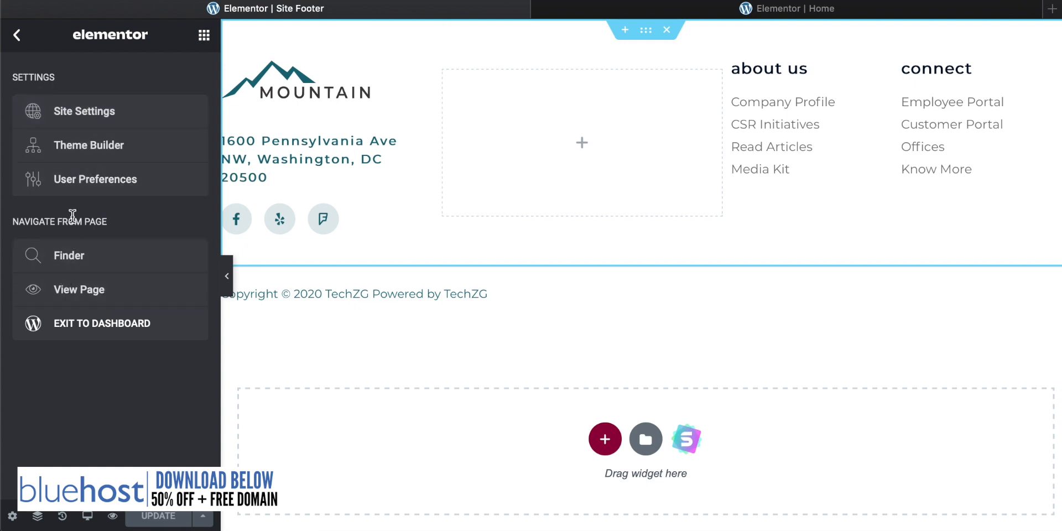
click(86, 113)
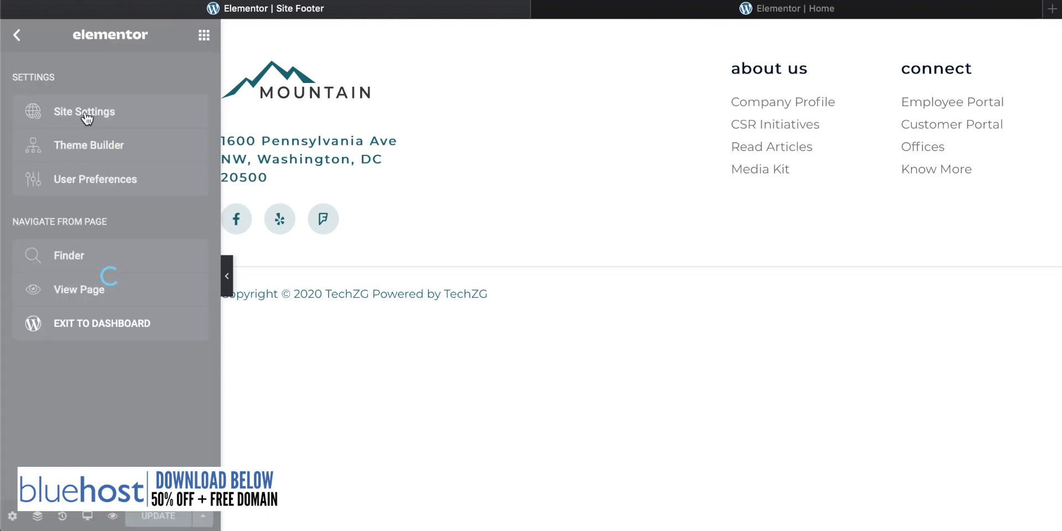
scroll(119, 200, down, 1)
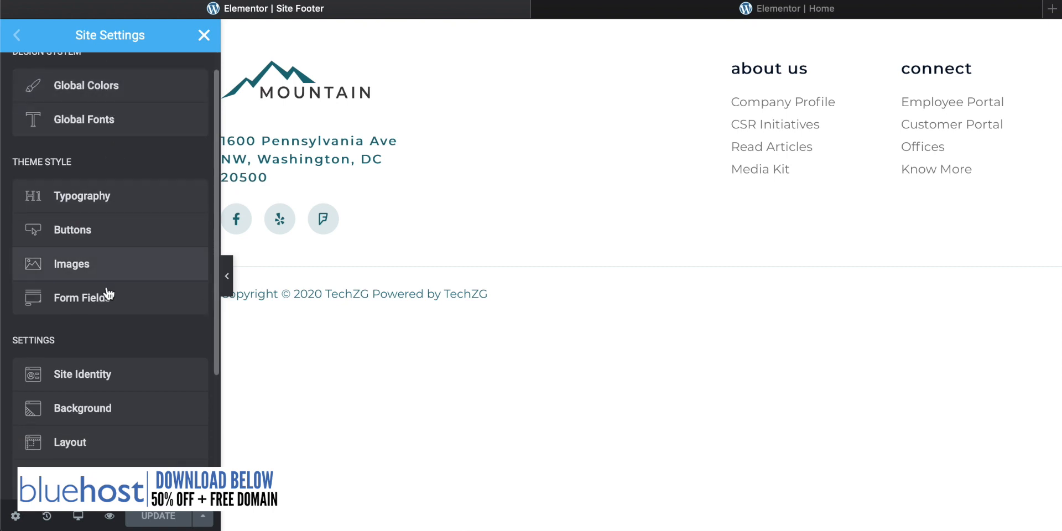
scroll(103, 359, up, 1)
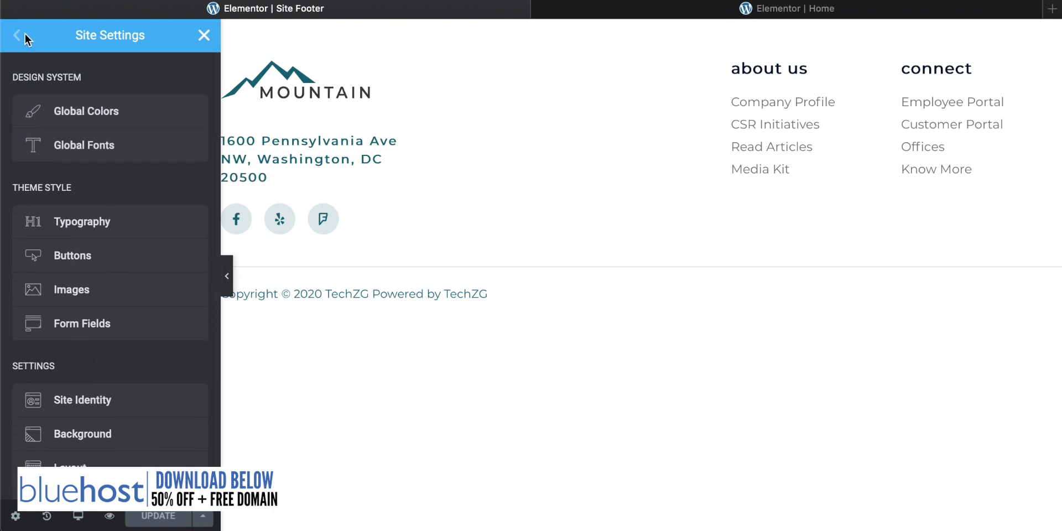
click(206, 36)
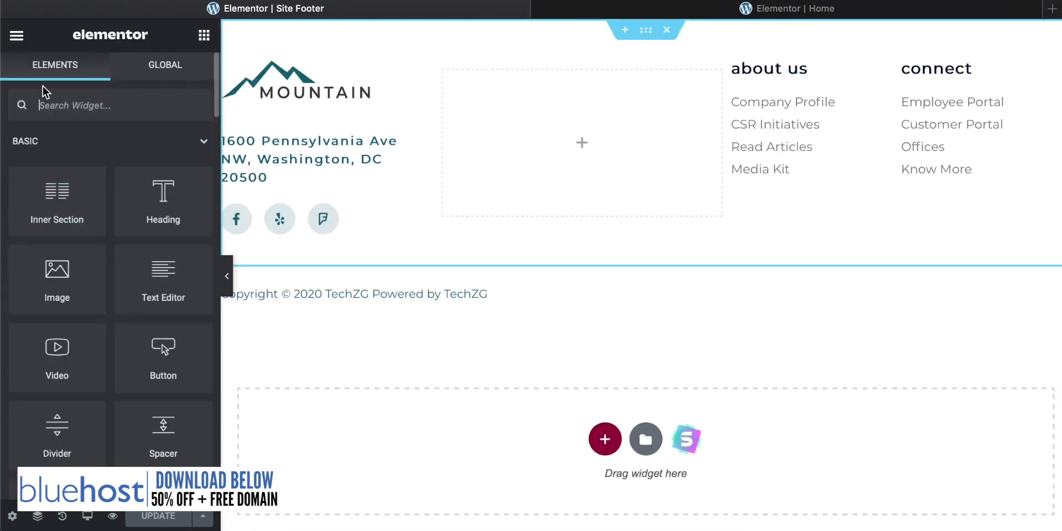
click(16, 46)
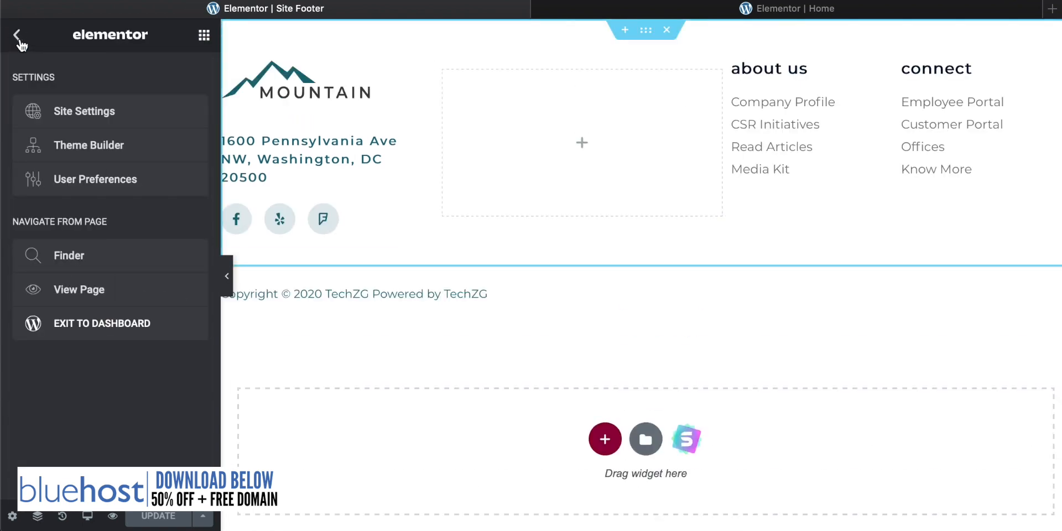
click(88, 326)
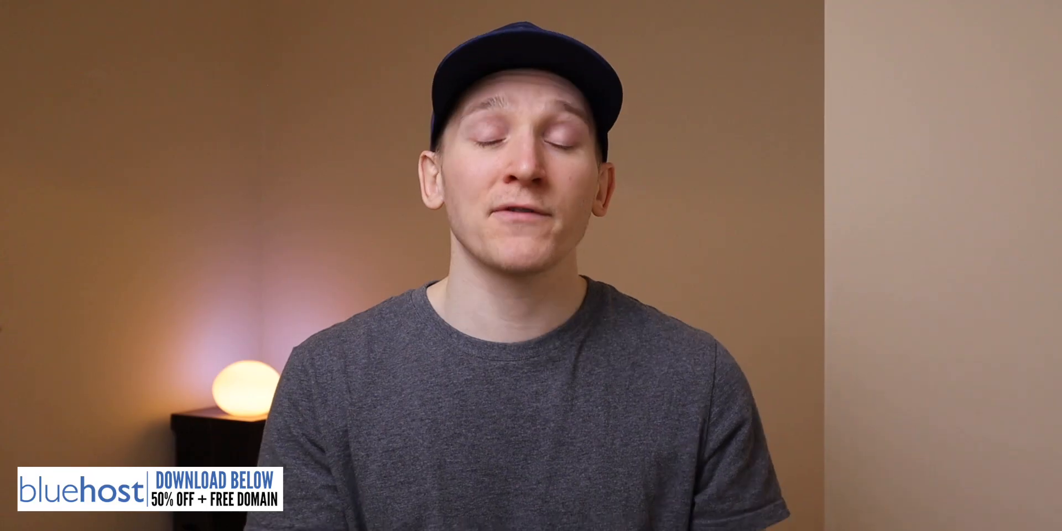